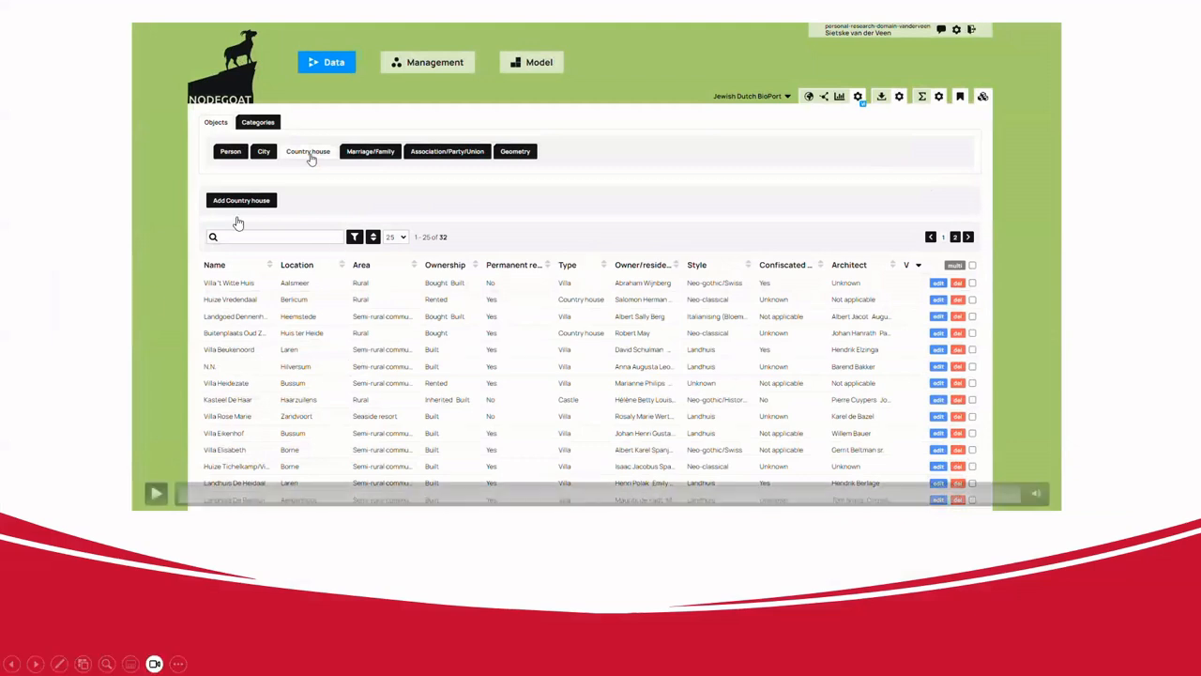
- Show the Person records table filtered to 733 of 2,886 Jewish Dutch BioPort persons
mouse_move(163, 491)
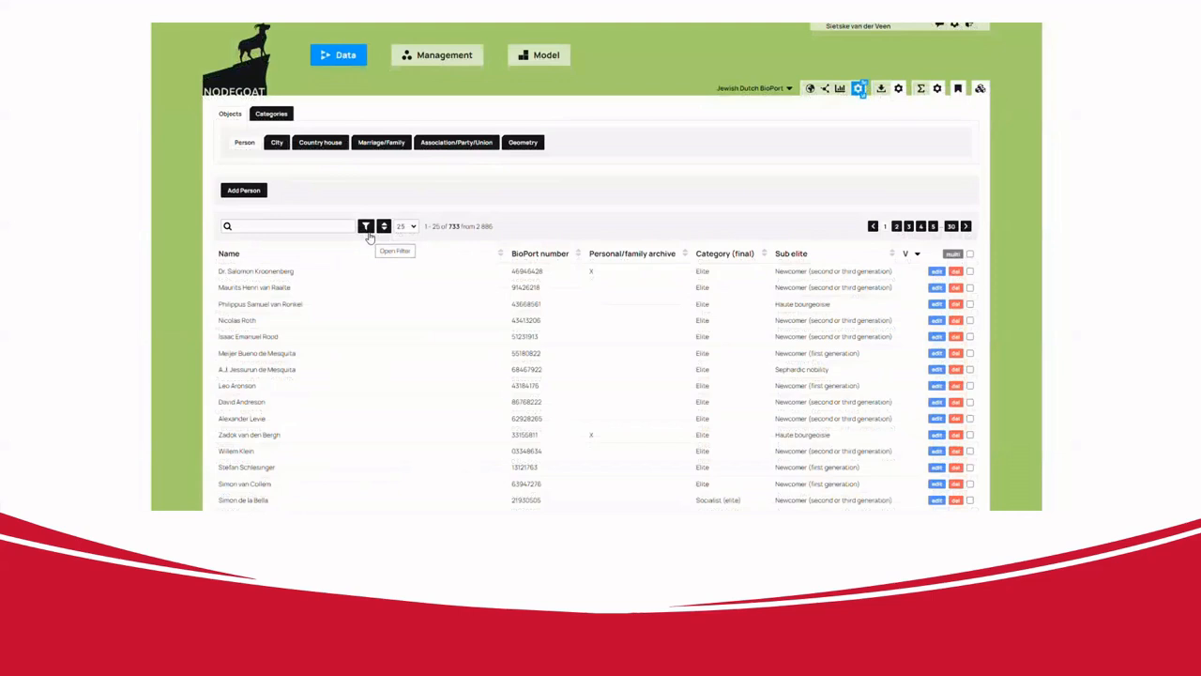
- Stop the Indonesia map's time slider animation, resetting the range to 14-10-1852 – 20-03-2003
mouse_move(160, 484)
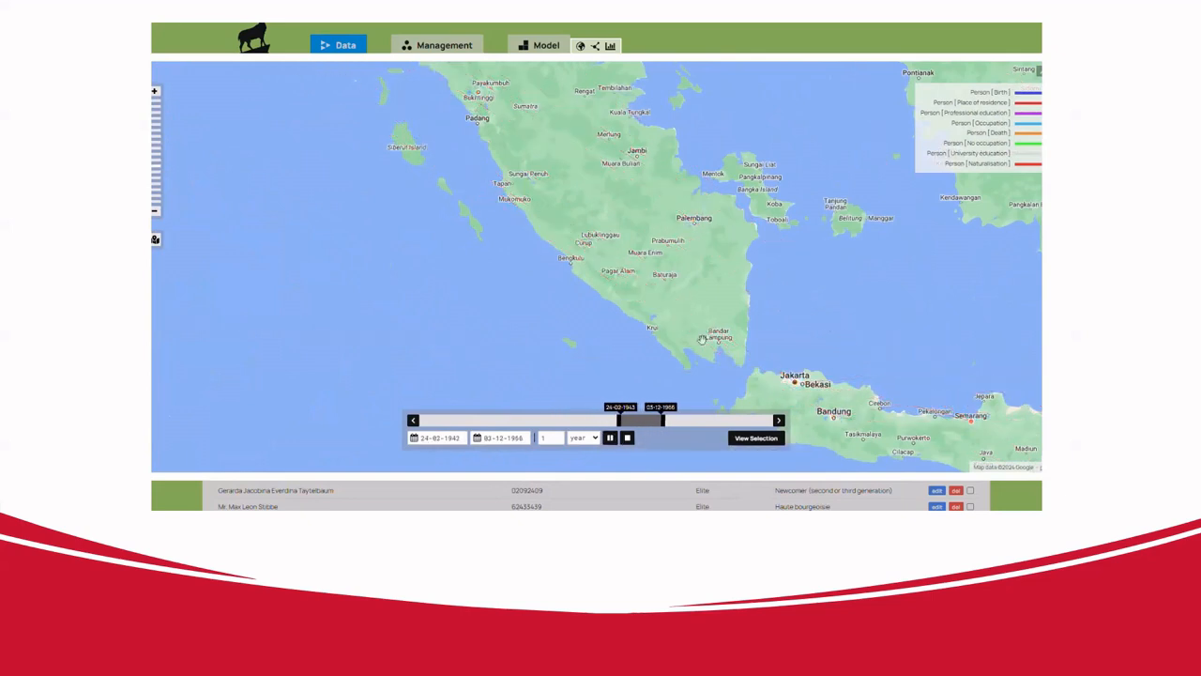
click(628, 438)
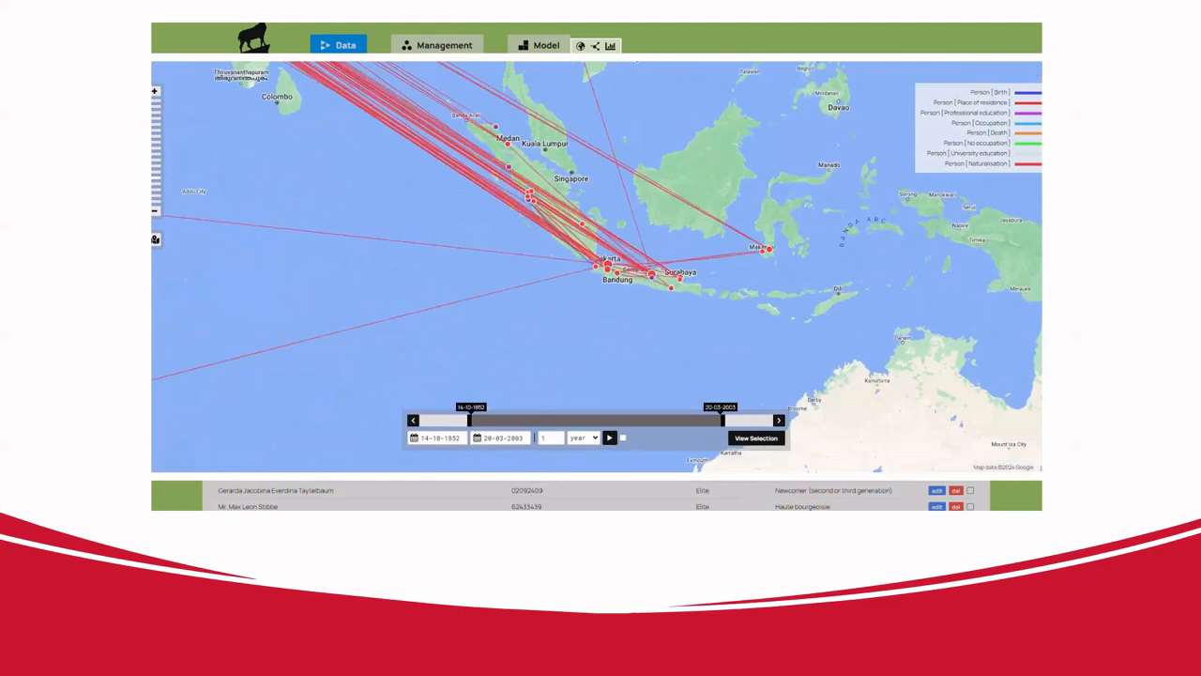
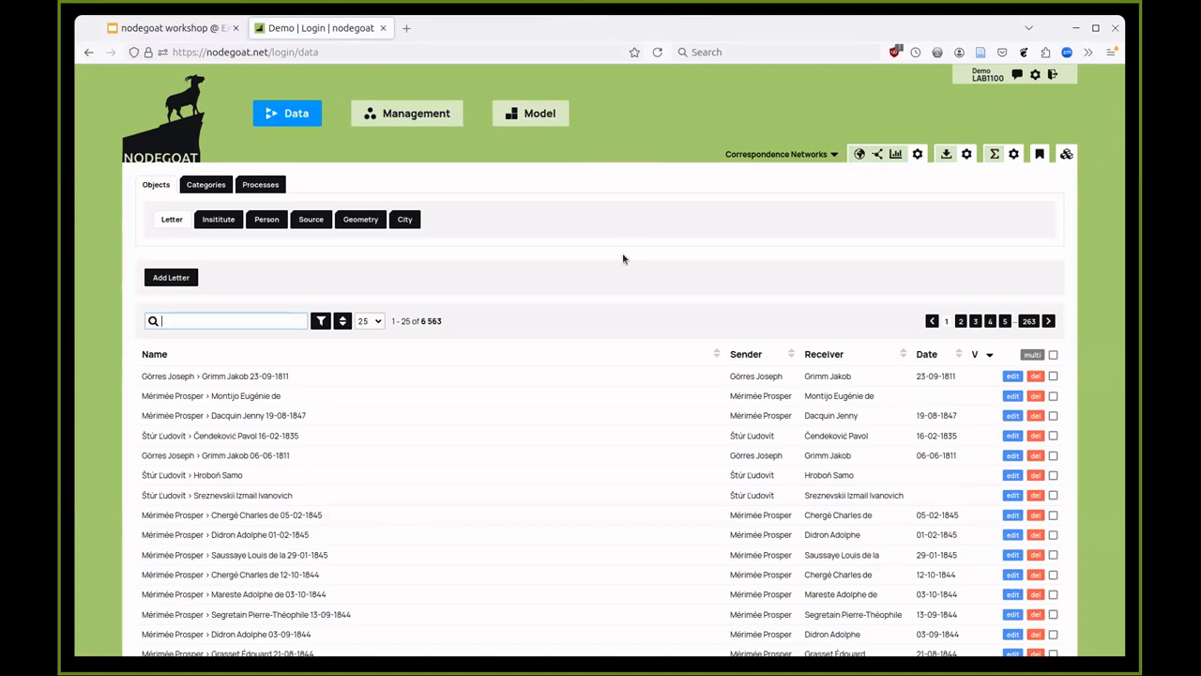
- Open the Model section and scroll through the 16 object types, Artist to Subject
click(533, 114)
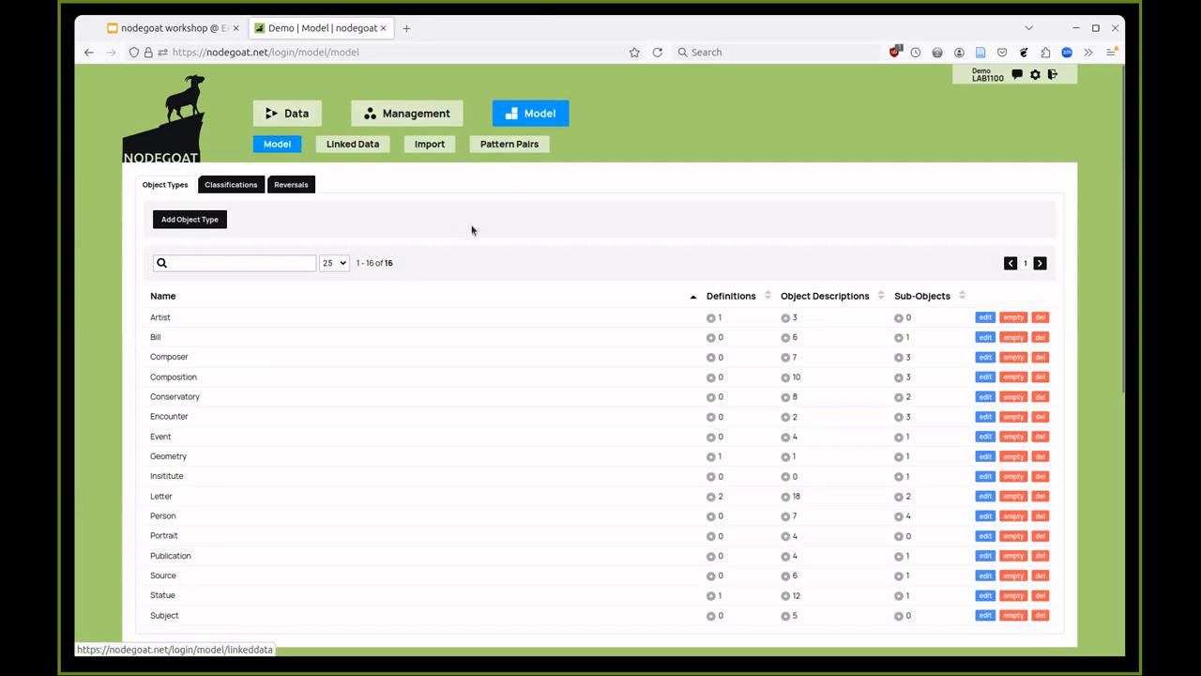
scroll(475, 241, down, 2)
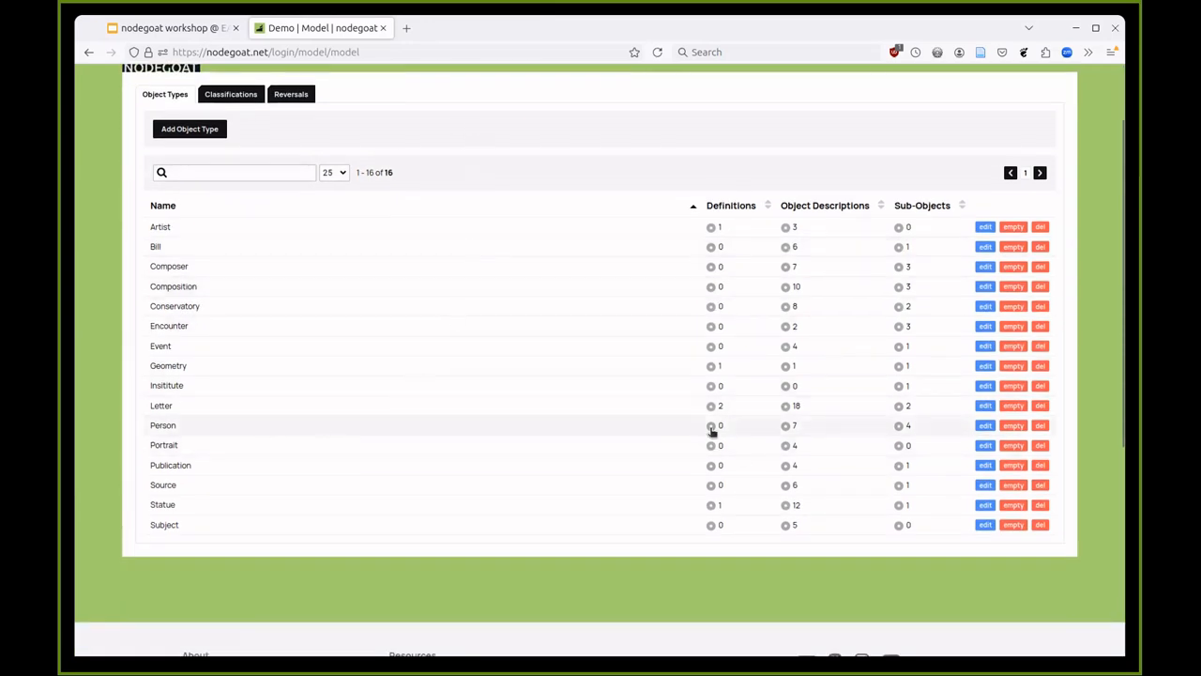
- Open the Person object type's definition and scroll through its descriptions
click(985, 427)
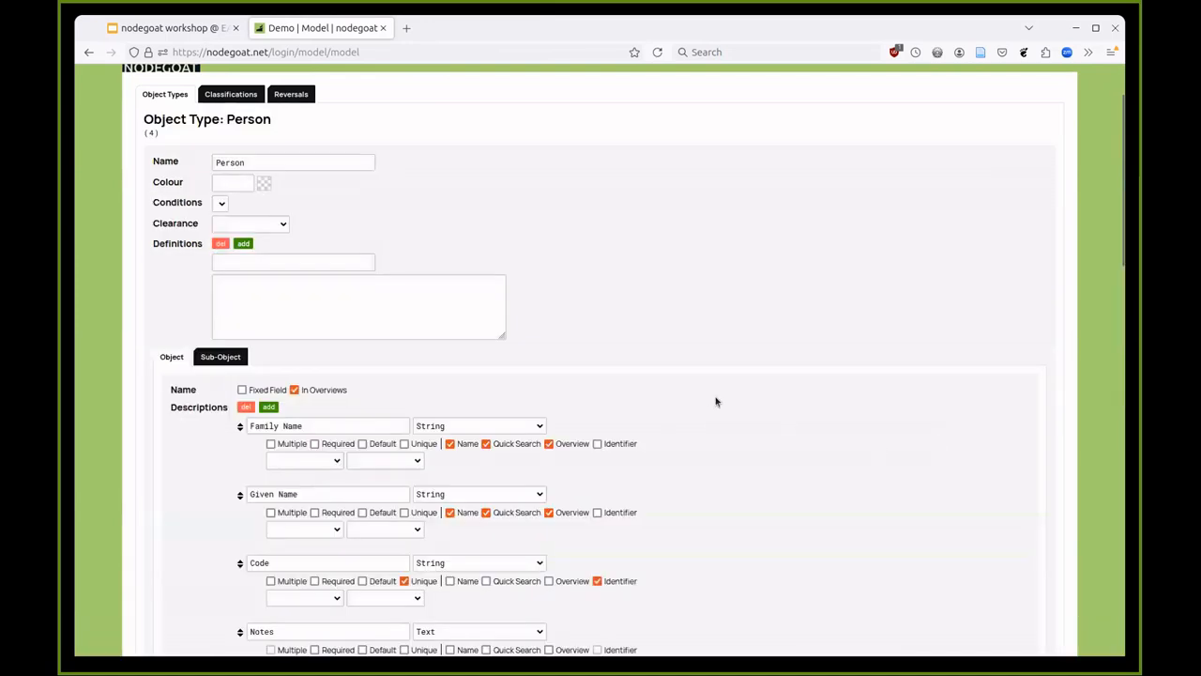
scroll(715, 402, down, 3)
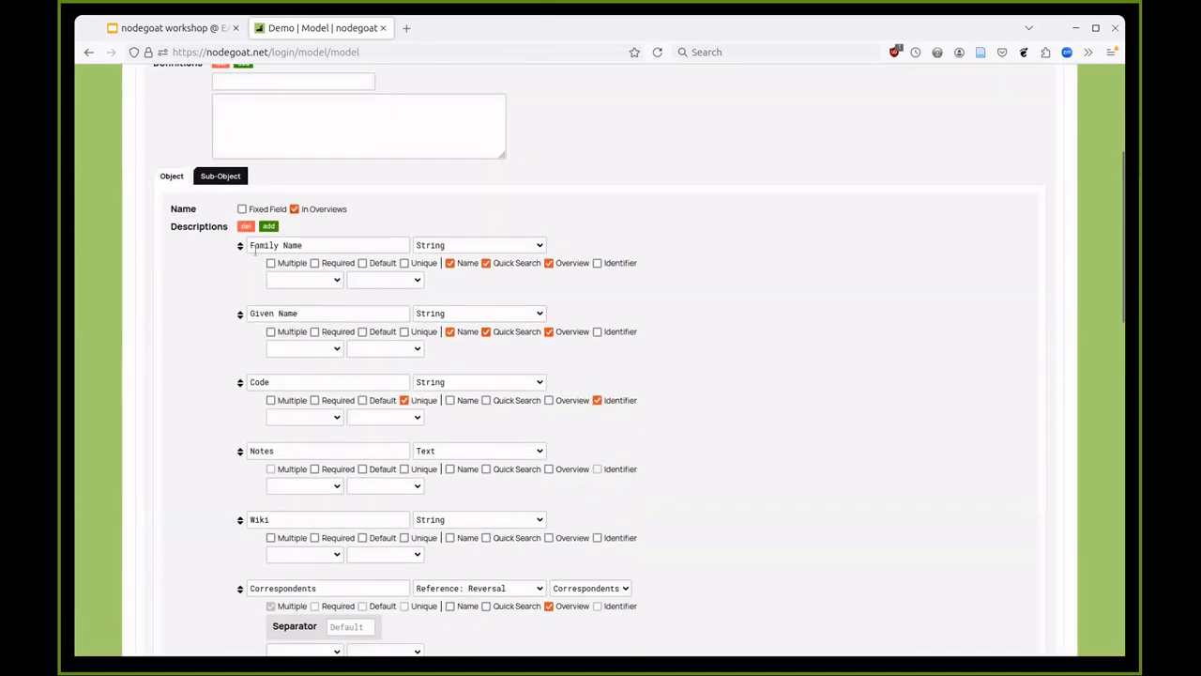
scroll(275, 307, down, 1)
scroll(275, 306, down, 1)
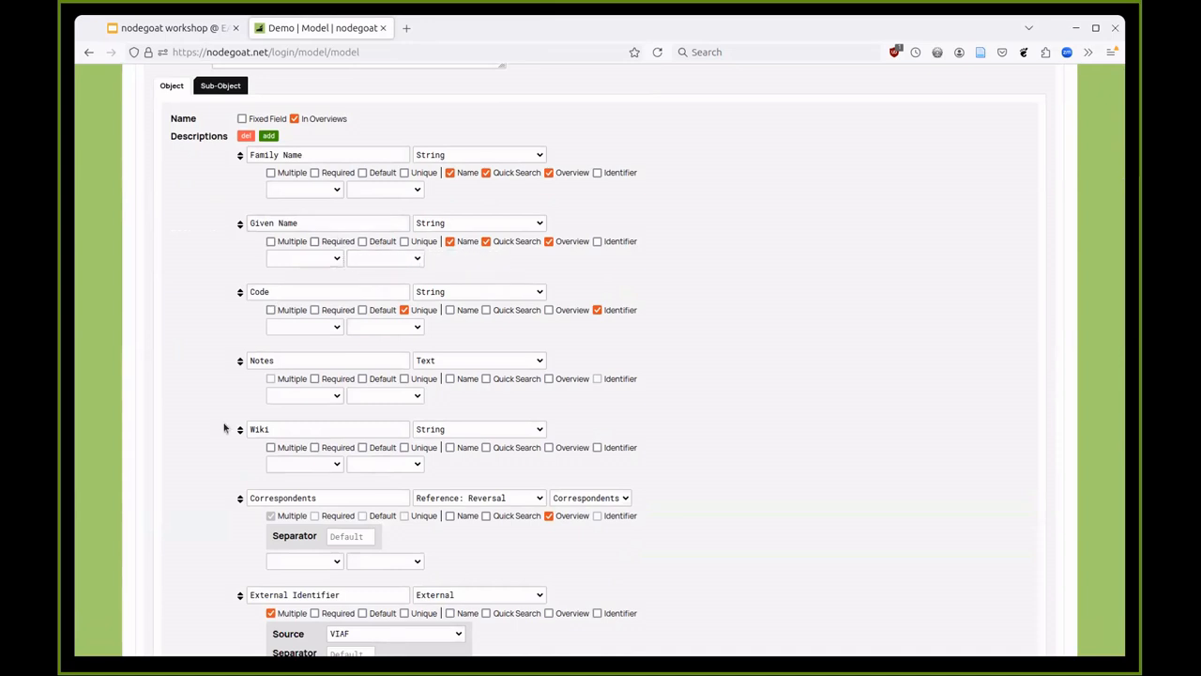
scroll(223, 428, down, 2)
scroll(222, 425, up, 2)
scroll(236, 370, up, 2)
- Show Person's sub-objects and compare Birth's date and location settings, then review Residence, Death and Capacity
click(224, 178)
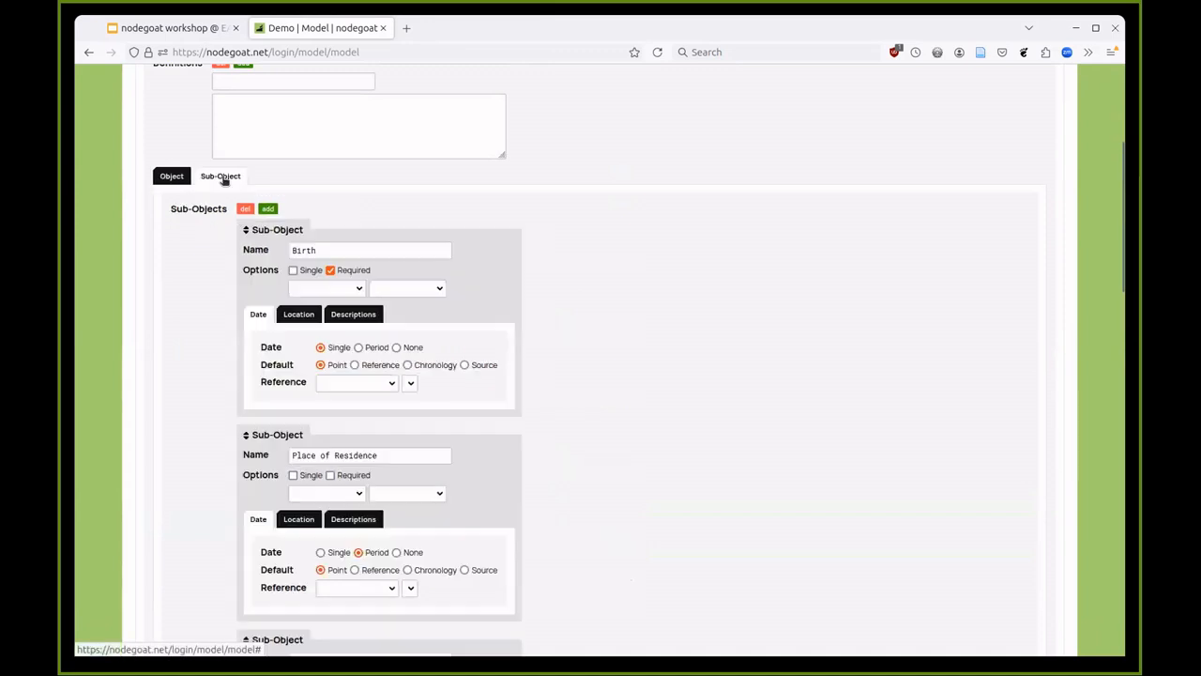
click(299, 315)
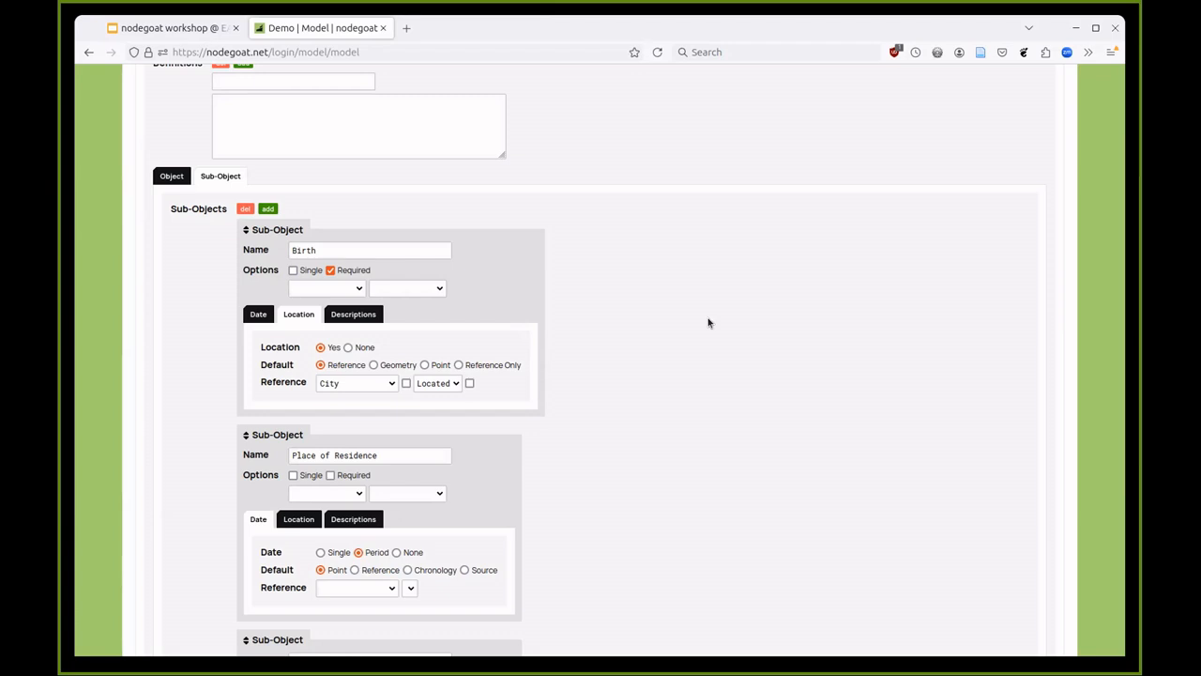
click(259, 317)
click(301, 315)
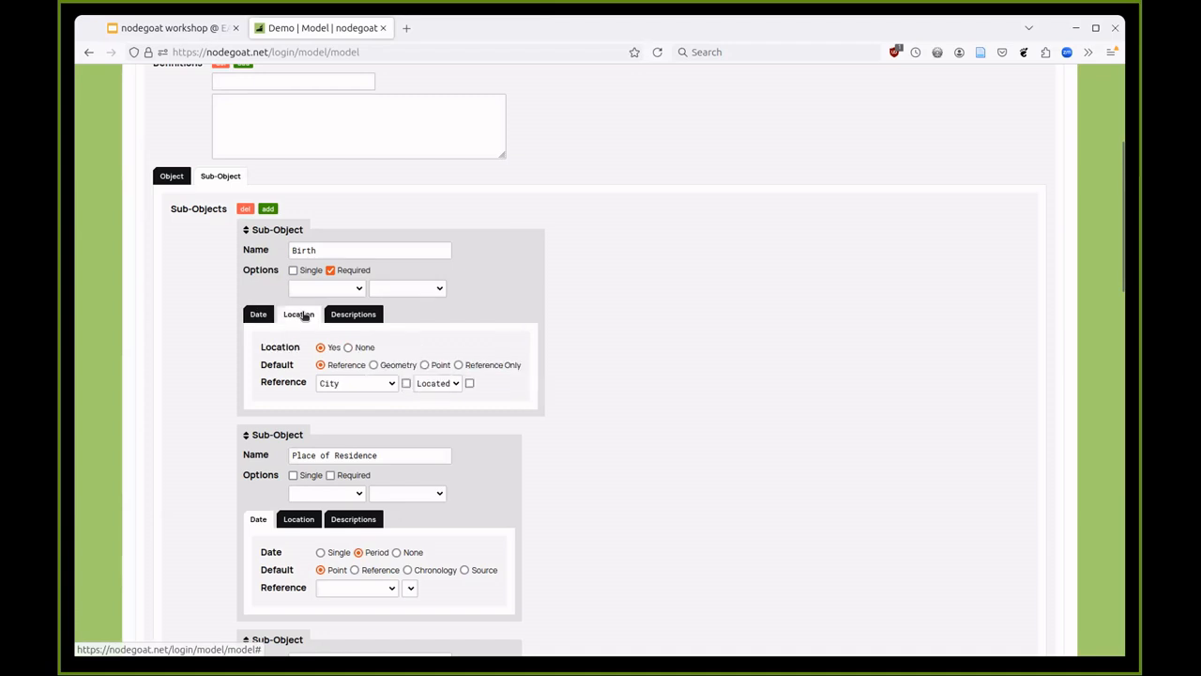
scroll(301, 324, down, 2)
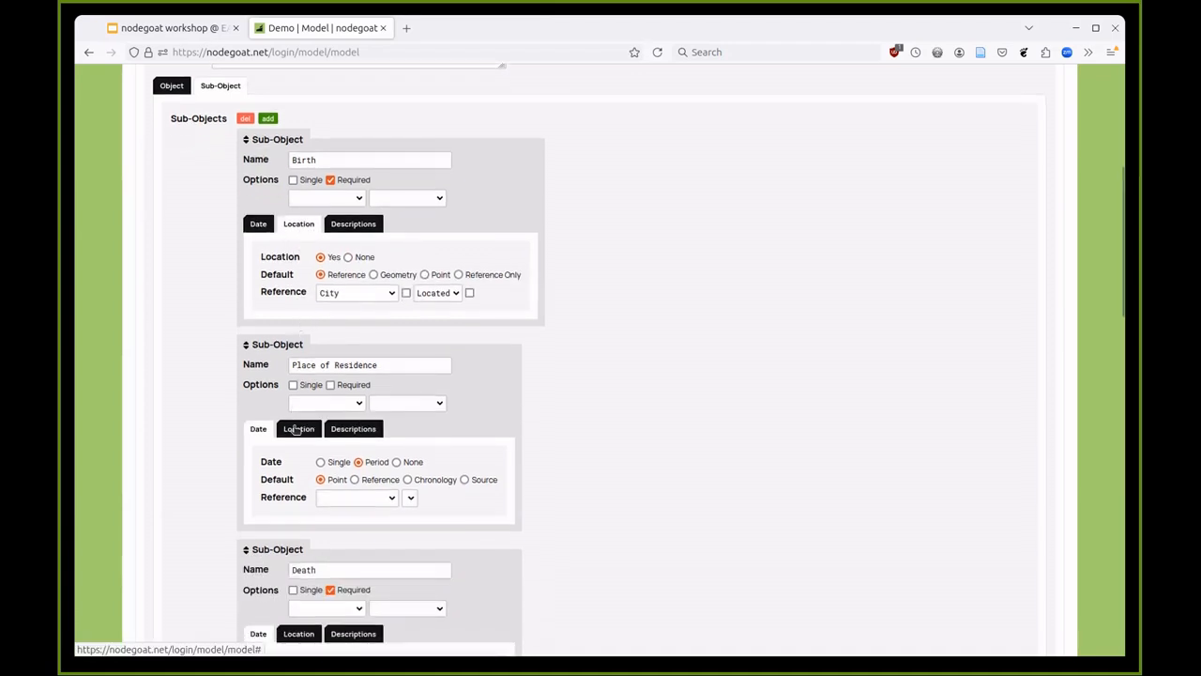
scroll(298, 421, down, 2)
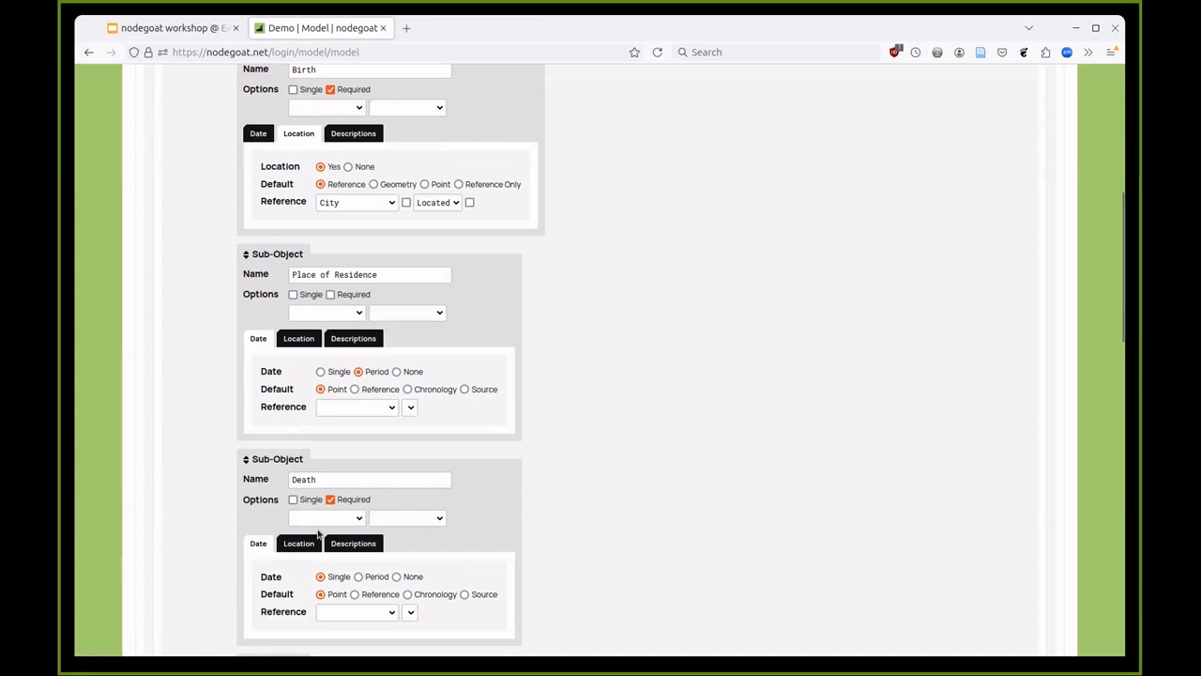
scroll(365, 467, down, 4)
scroll(365, 467, down, 2)
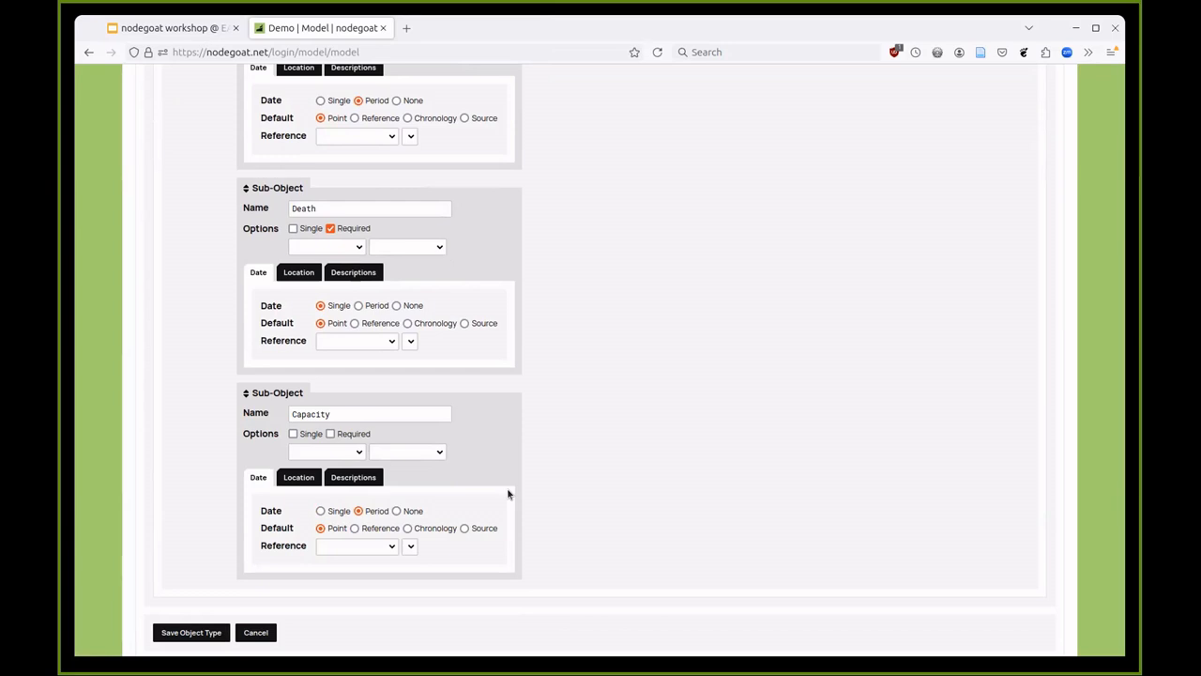
scroll(508, 493, up, 15)
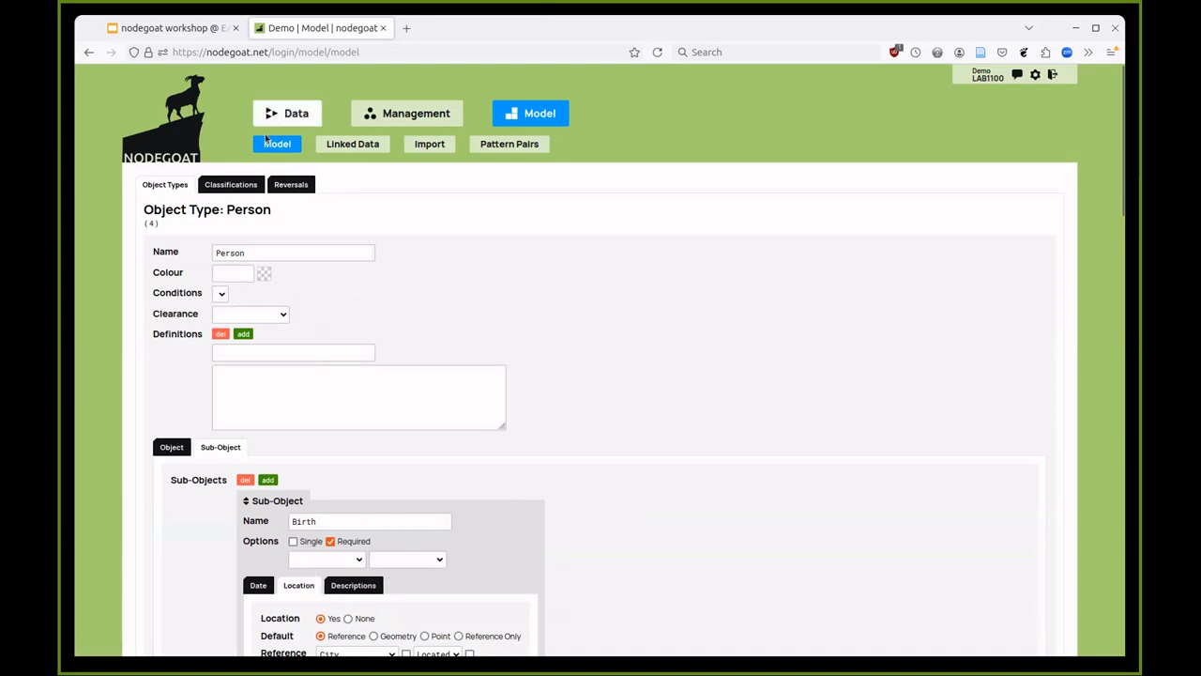
- Search the Person records for 'grimm' and open Grimm Jakob's record overview
click(294, 112)
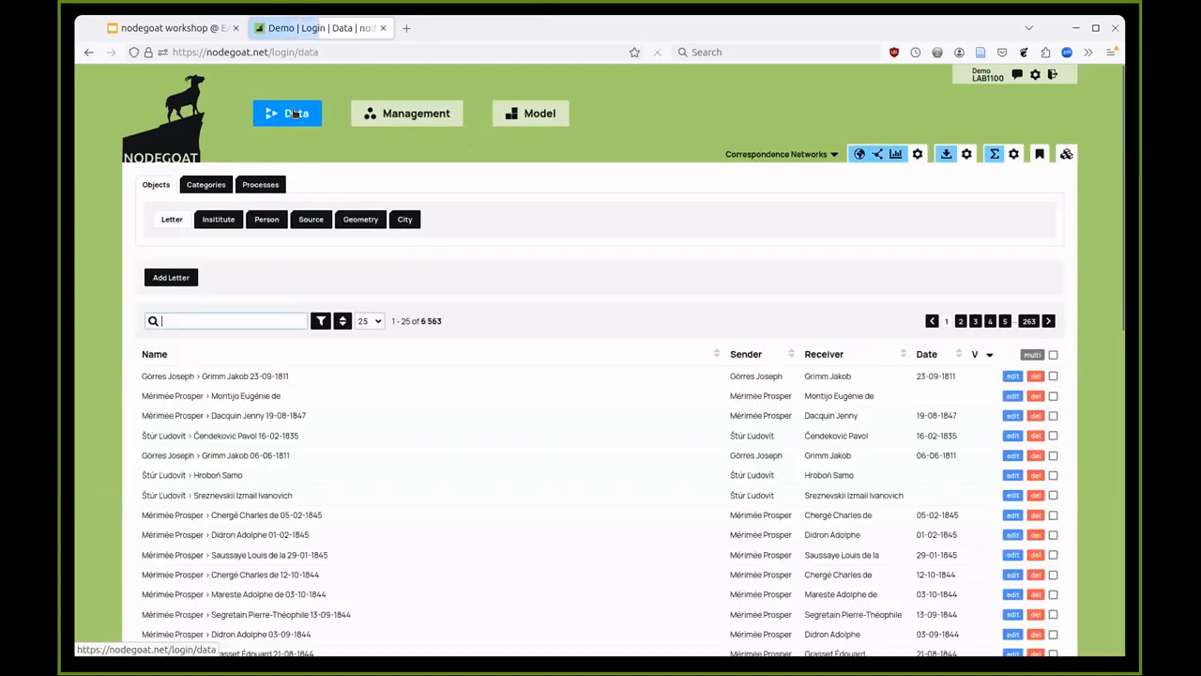
click(266, 219)
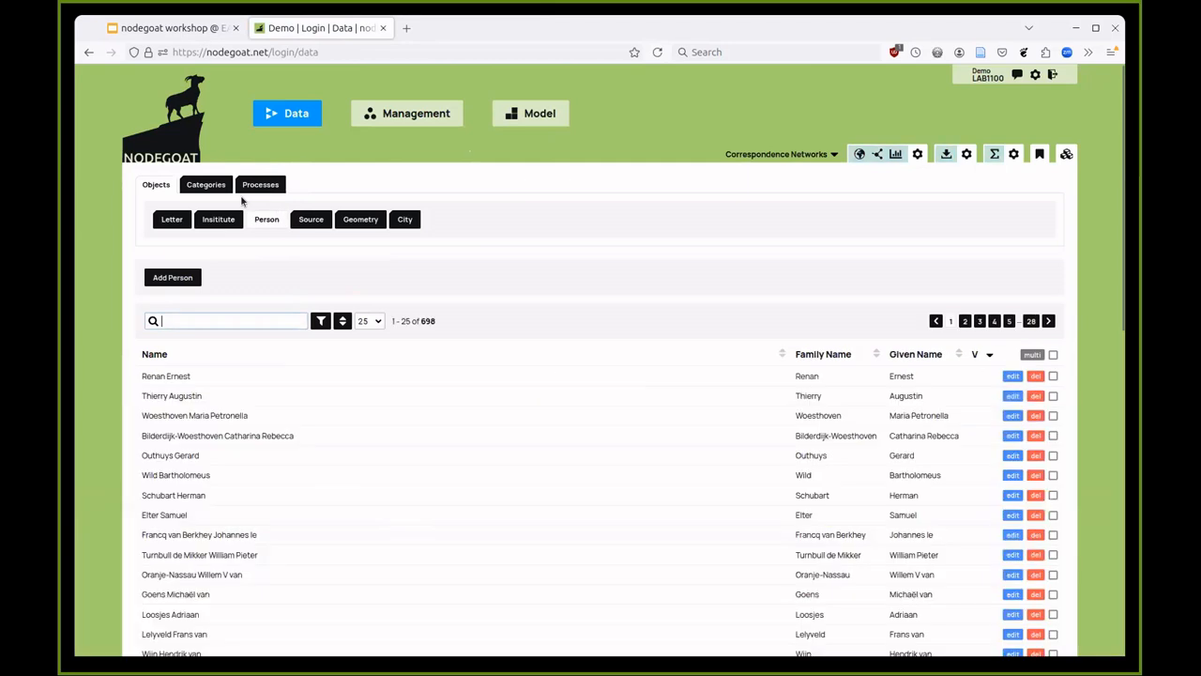
click(169, 321)
text(grimm)
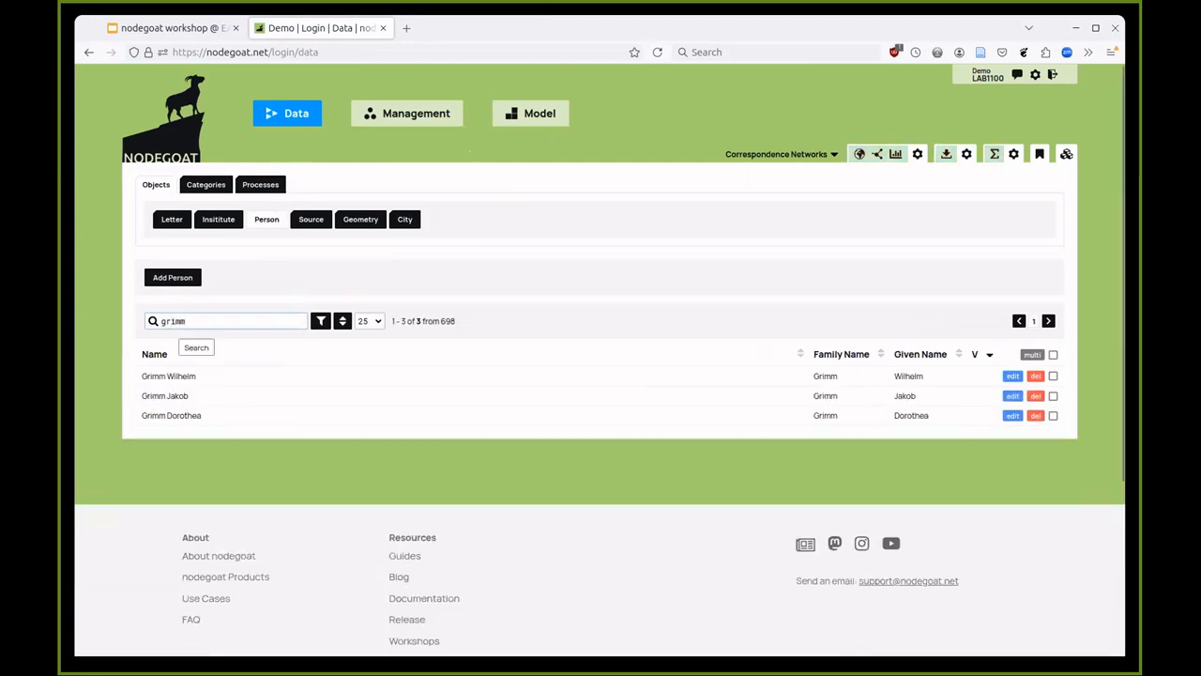
click(180, 391)
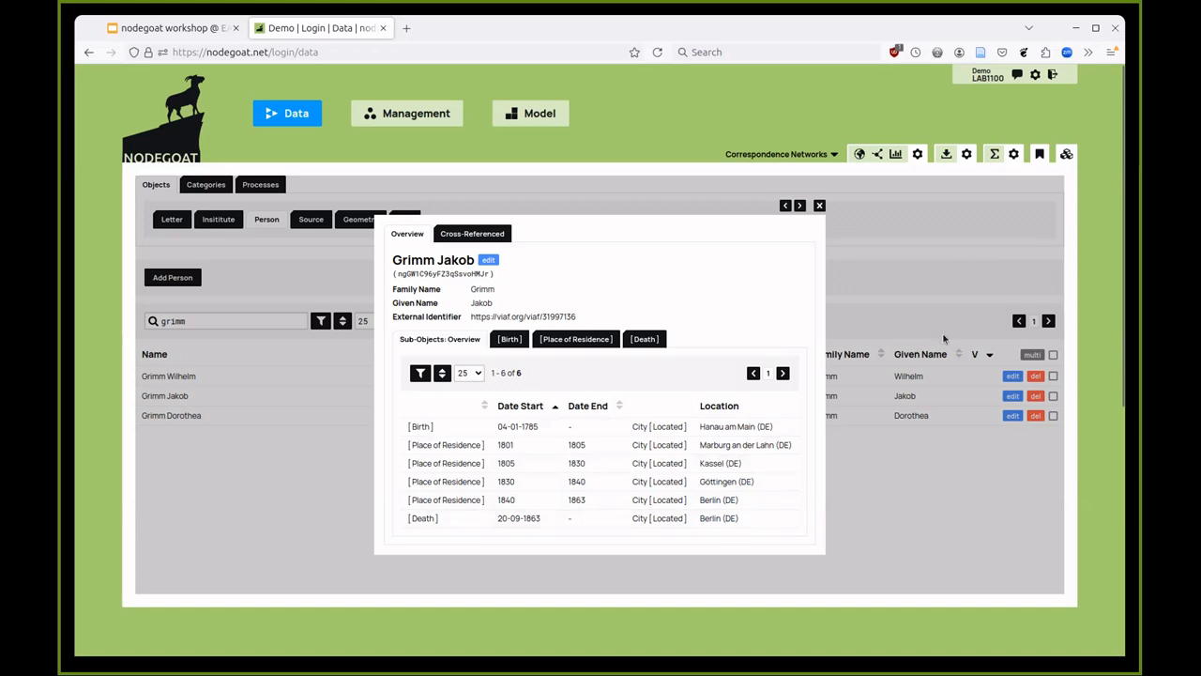
- Map Grimm Jakob's route from birth to death, adjust the timeline end, then close the map and record
click(859, 154)
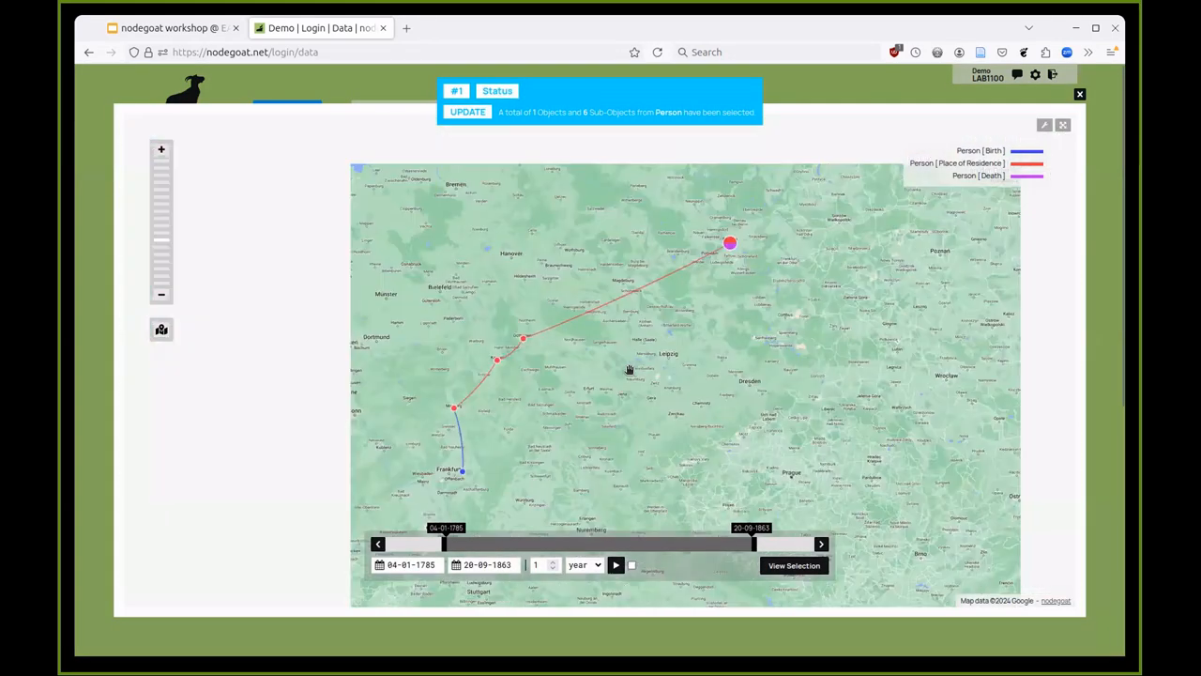
mouse_move(753, 543)
mouse_down()
mouse_move(484, 542)
mouse_move(777, 543)
mouse_up()
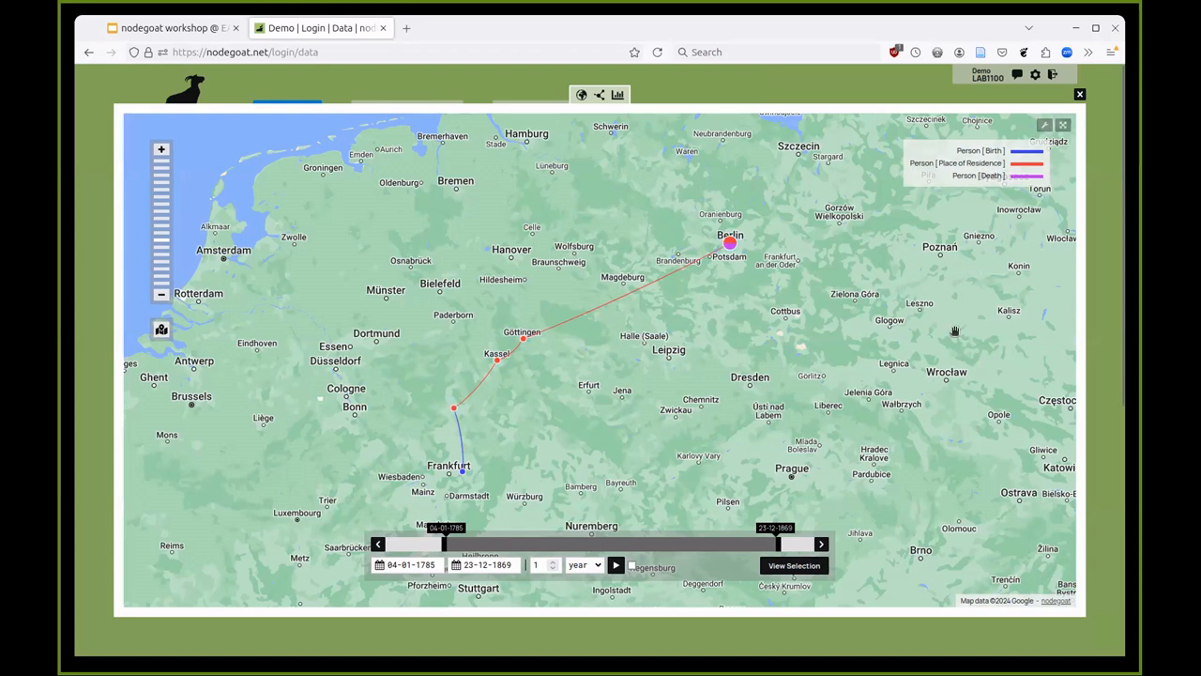
click(1079, 94)
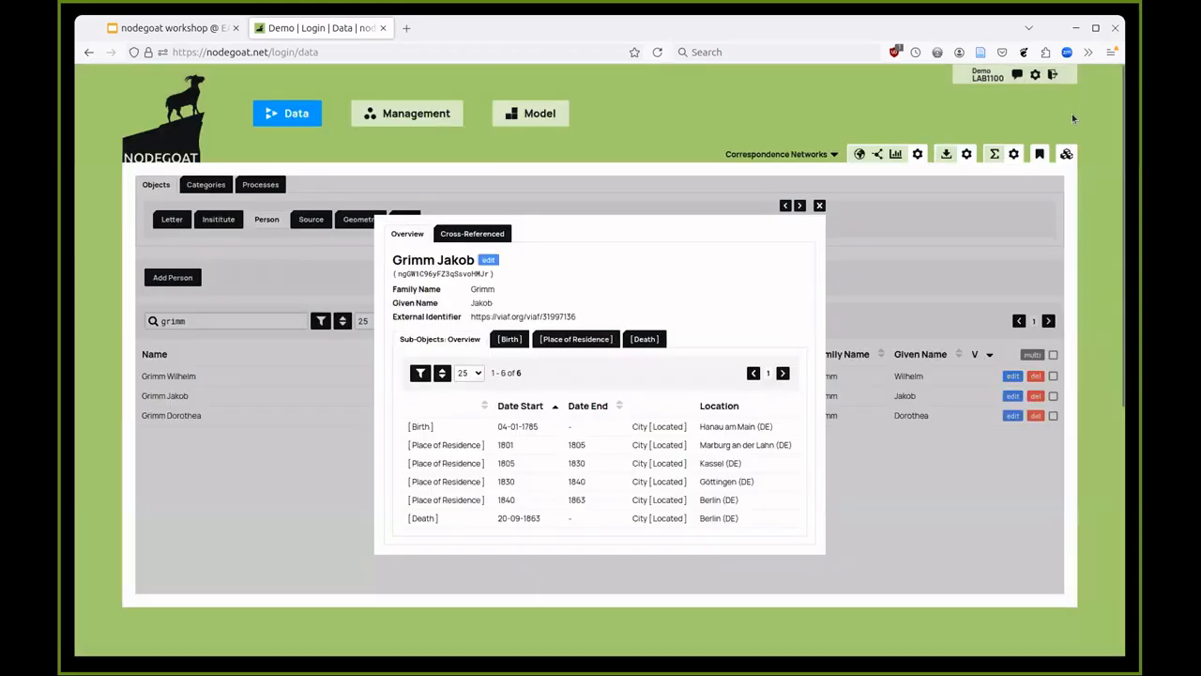
click(890, 262)
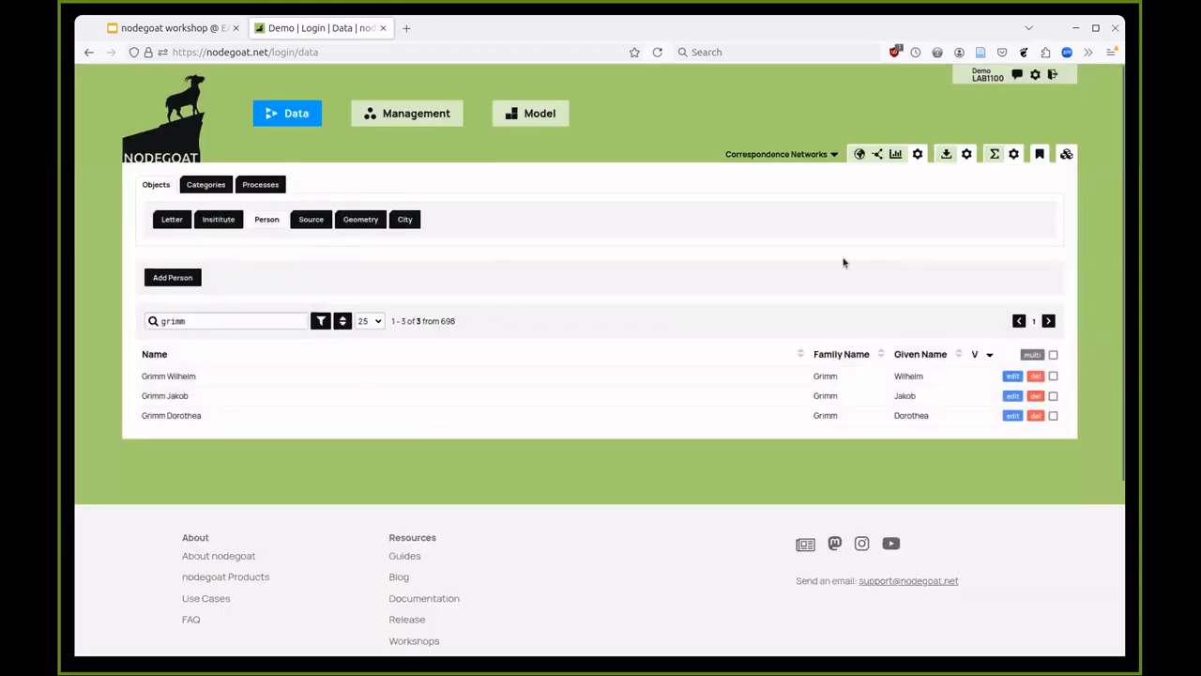
- Open the 19-08-1847 Mérimée Prosper > Dacquin Jenny letter and compare sender (Paris) with receiver (Boulogne-sur-Mer)
click(171, 222)
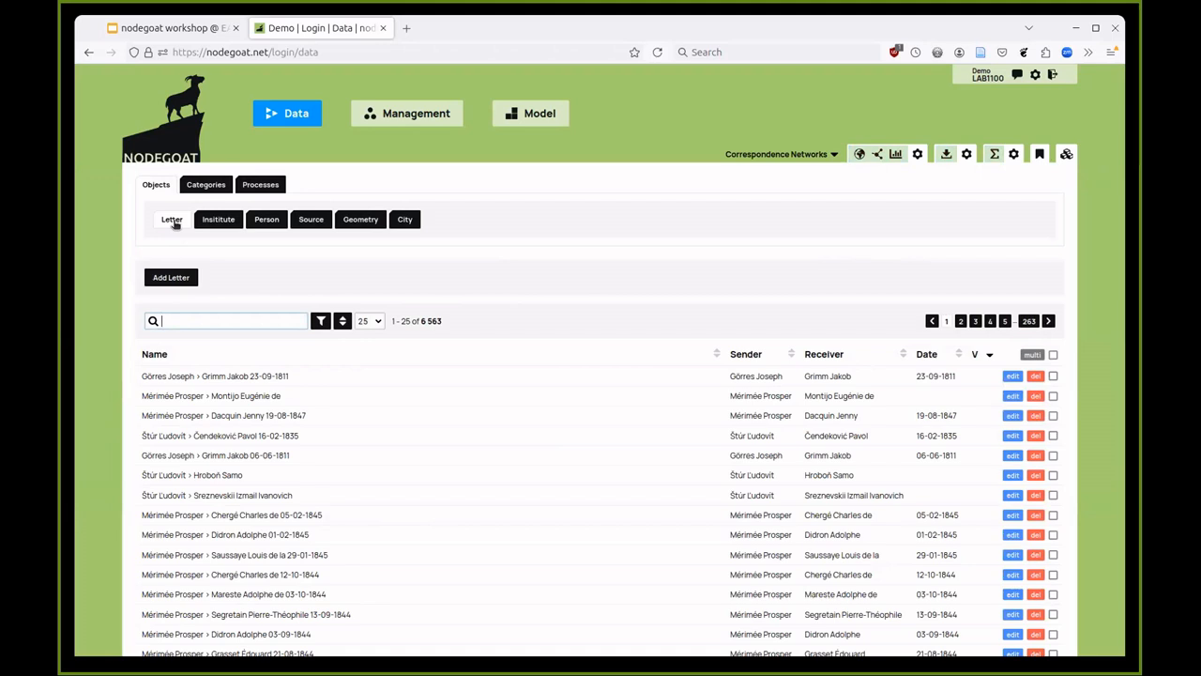
click(697, 416)
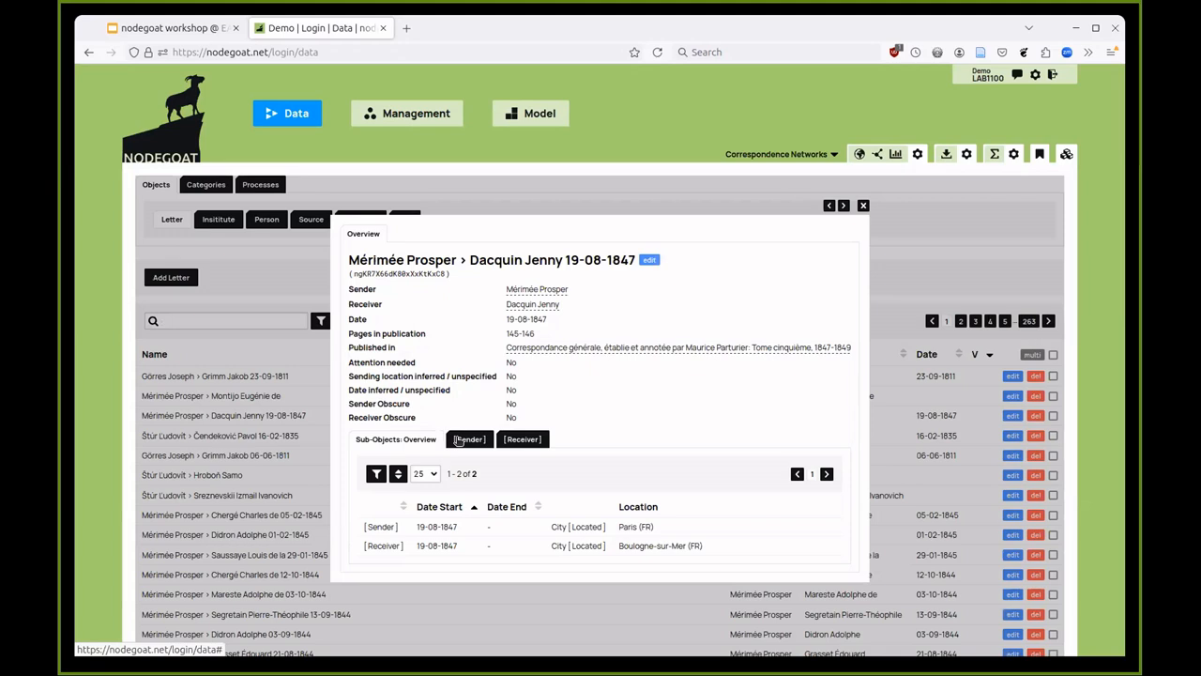
click(458, 441)
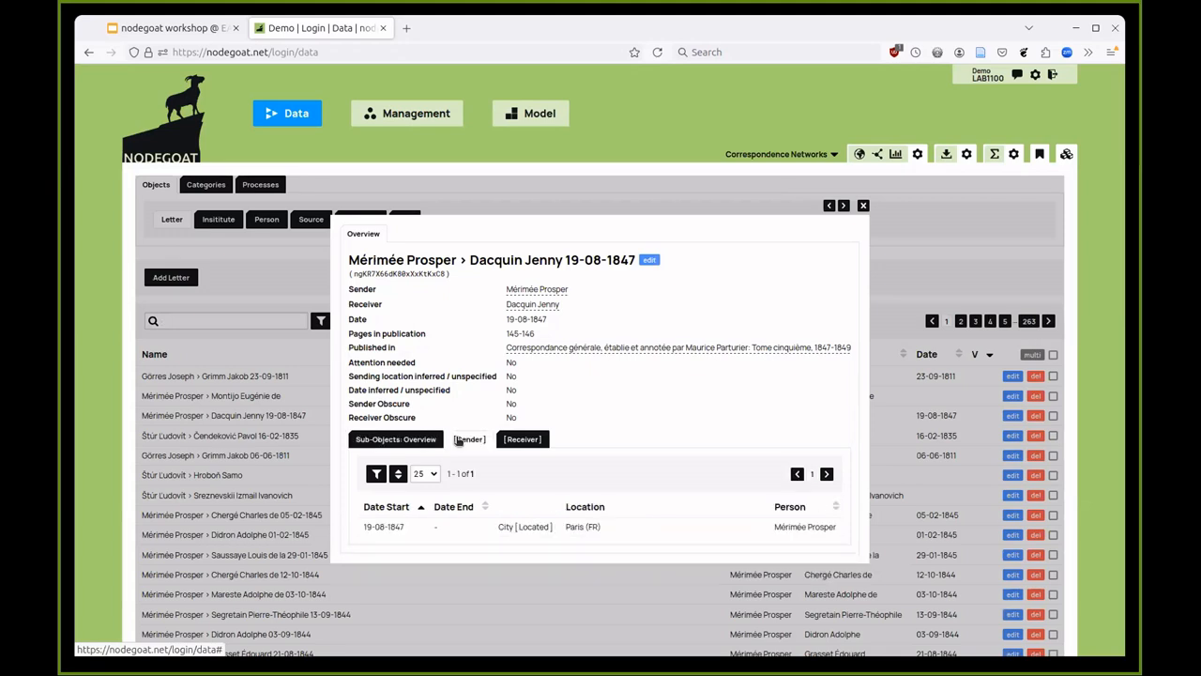
click(522, 441)
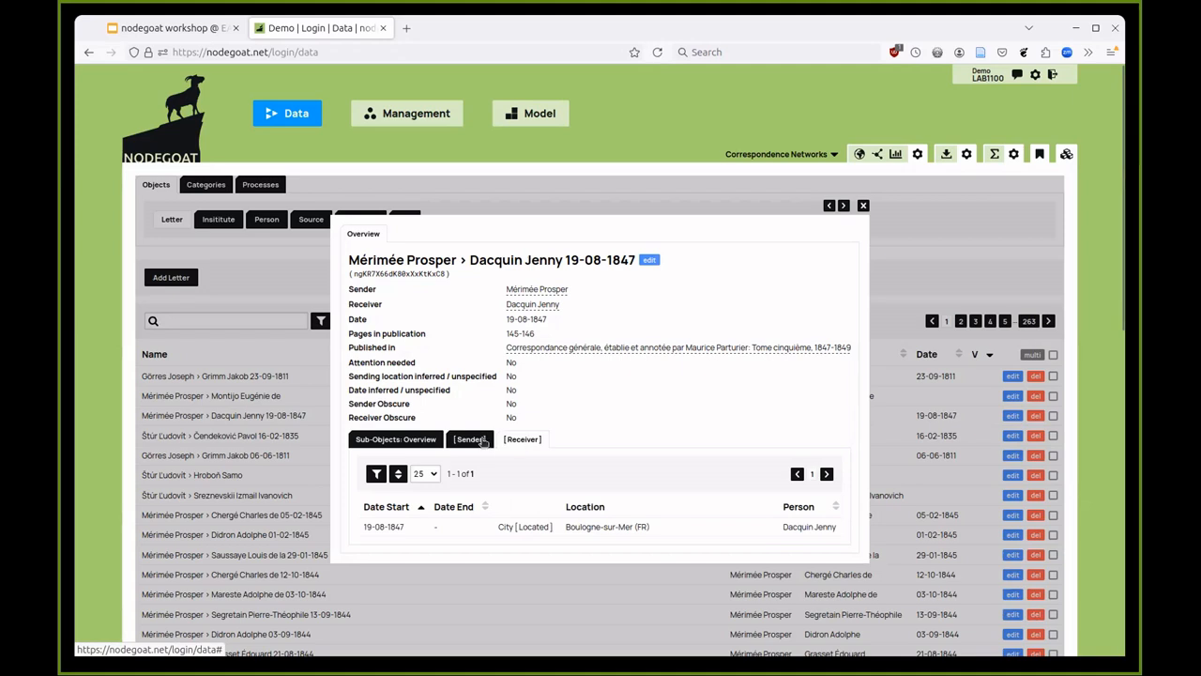
click(480, 440)
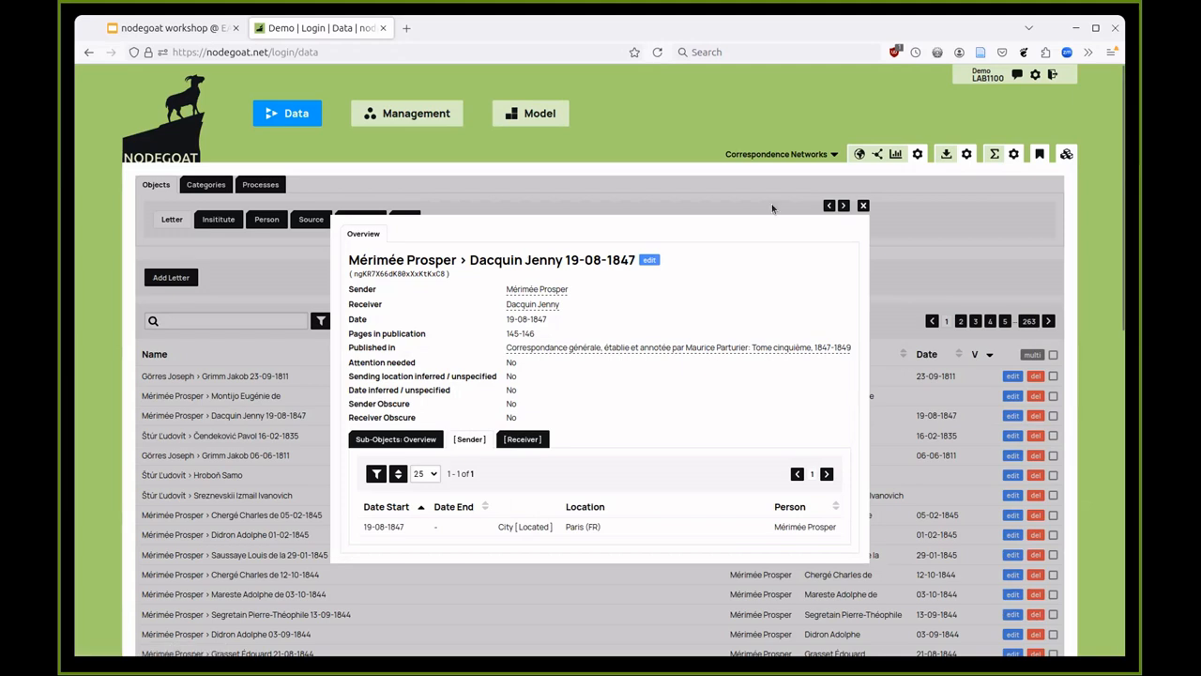
- Map the letter's Paris–Boulogne-sur-Mer route, zoomed out, with the time window set to 27-07-1847–29-08-1847
click(858, 155)
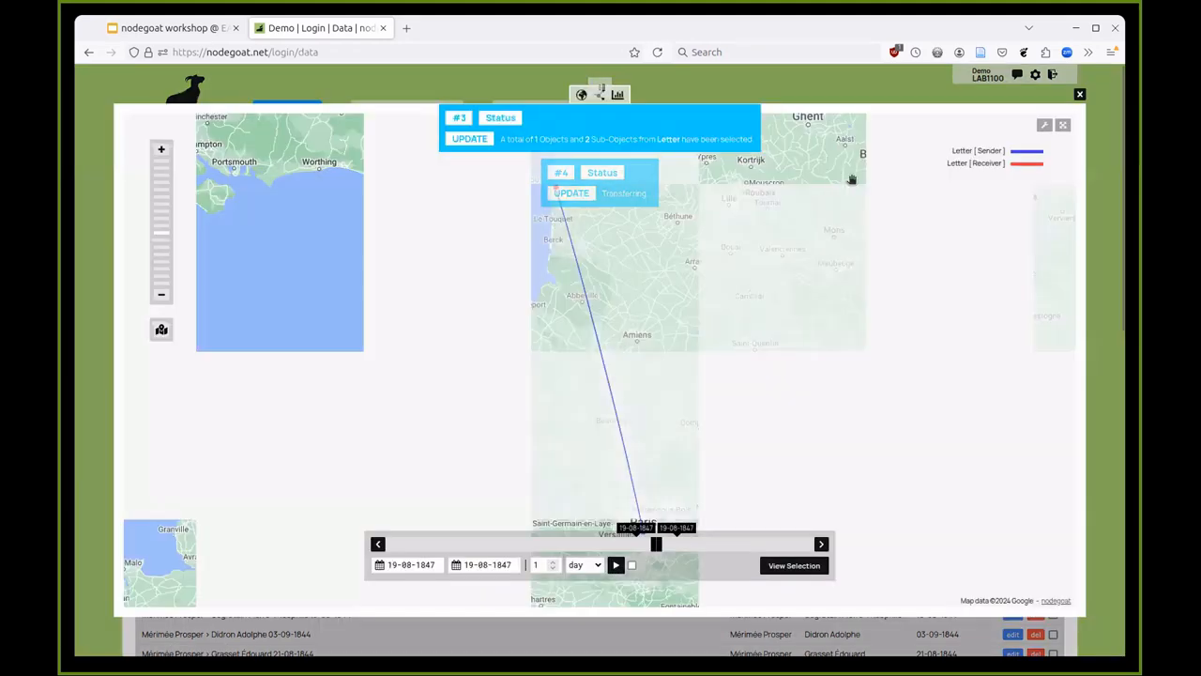
scroll(714, 250, down, 1)
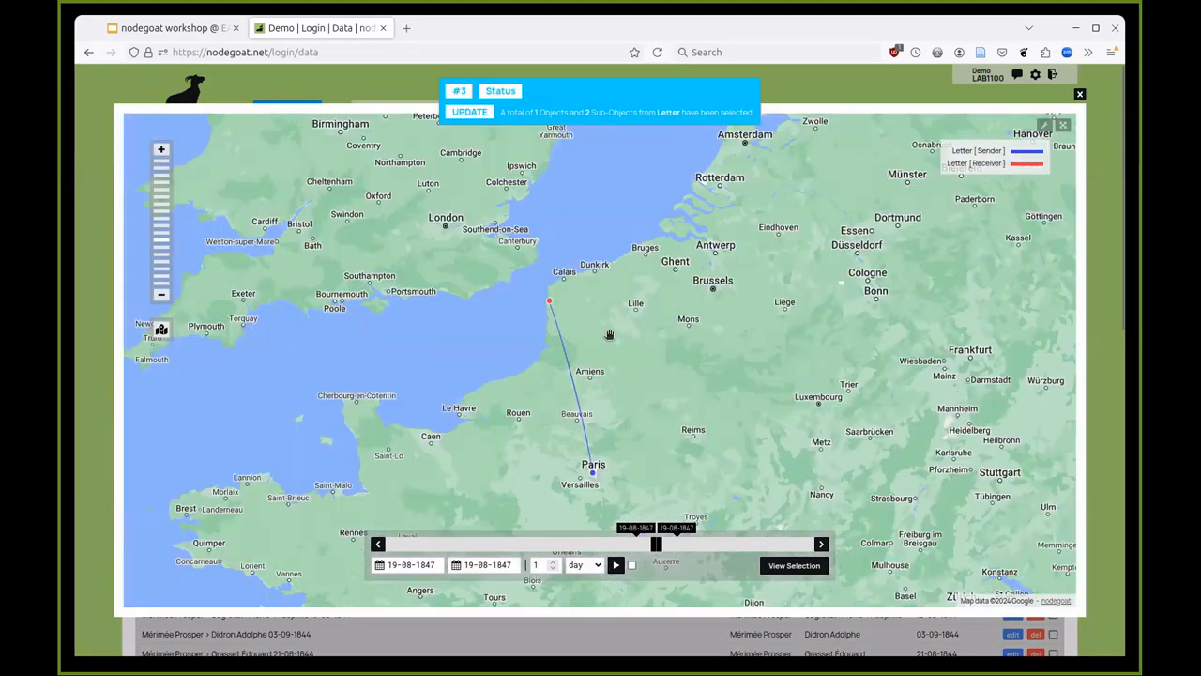
mouse_move(569, 374)
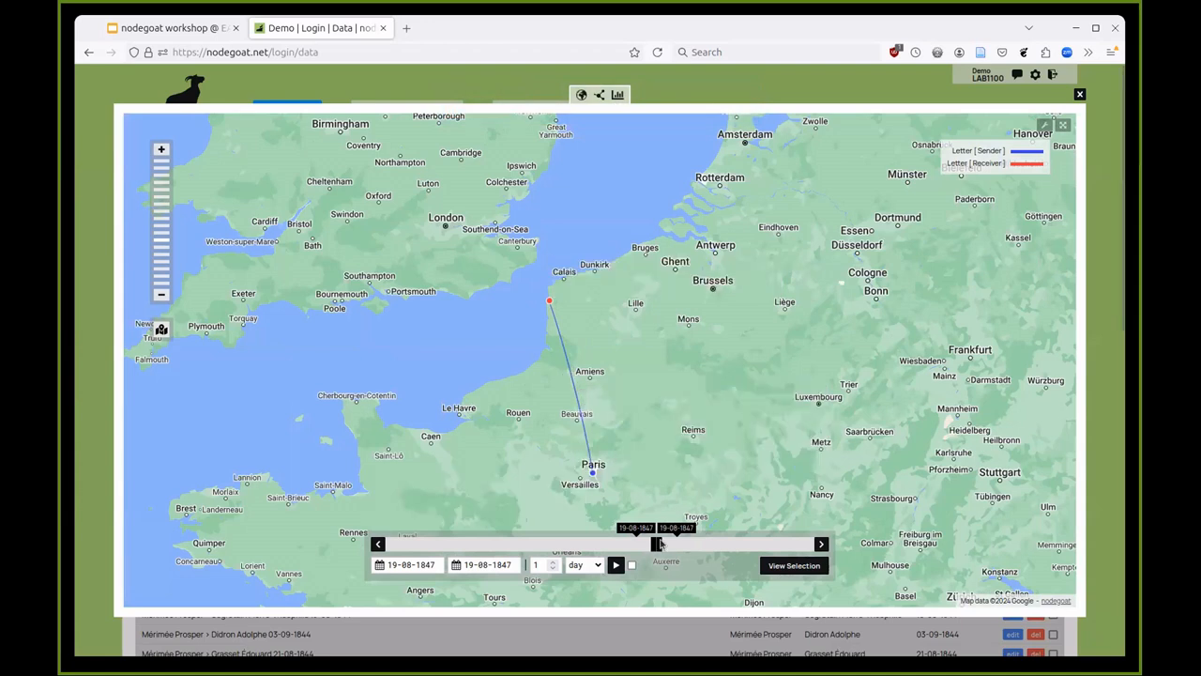
drag(659, 545, 609, 542)
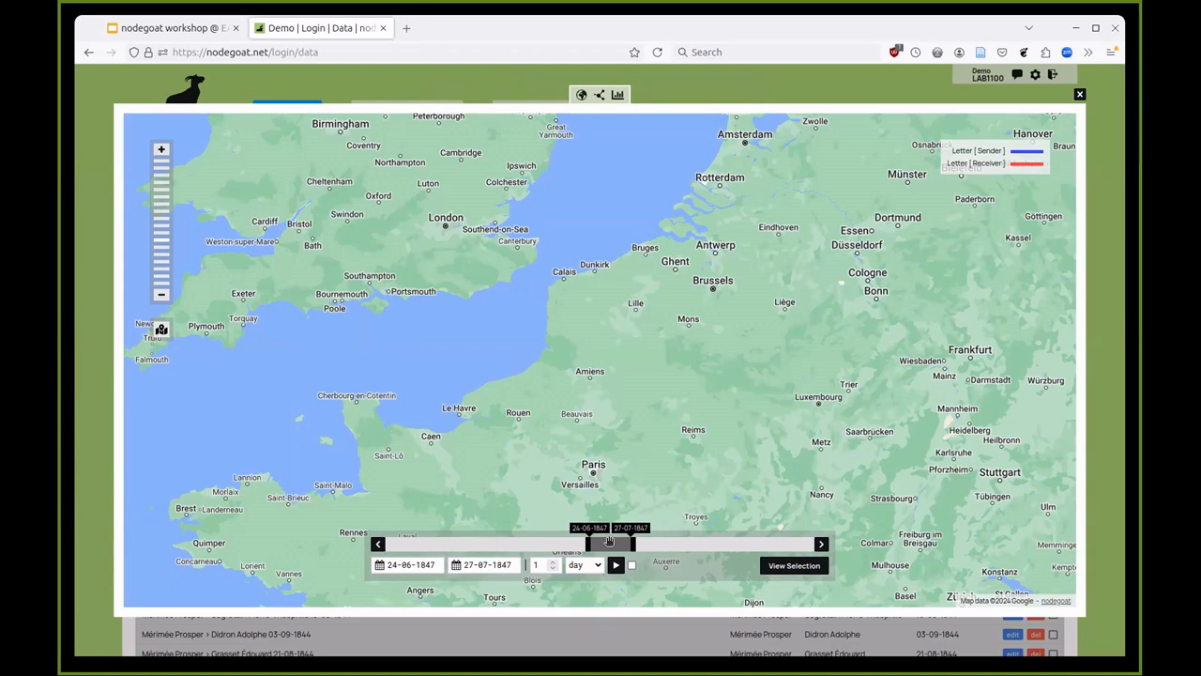
drag(609, 541, 648, 542)
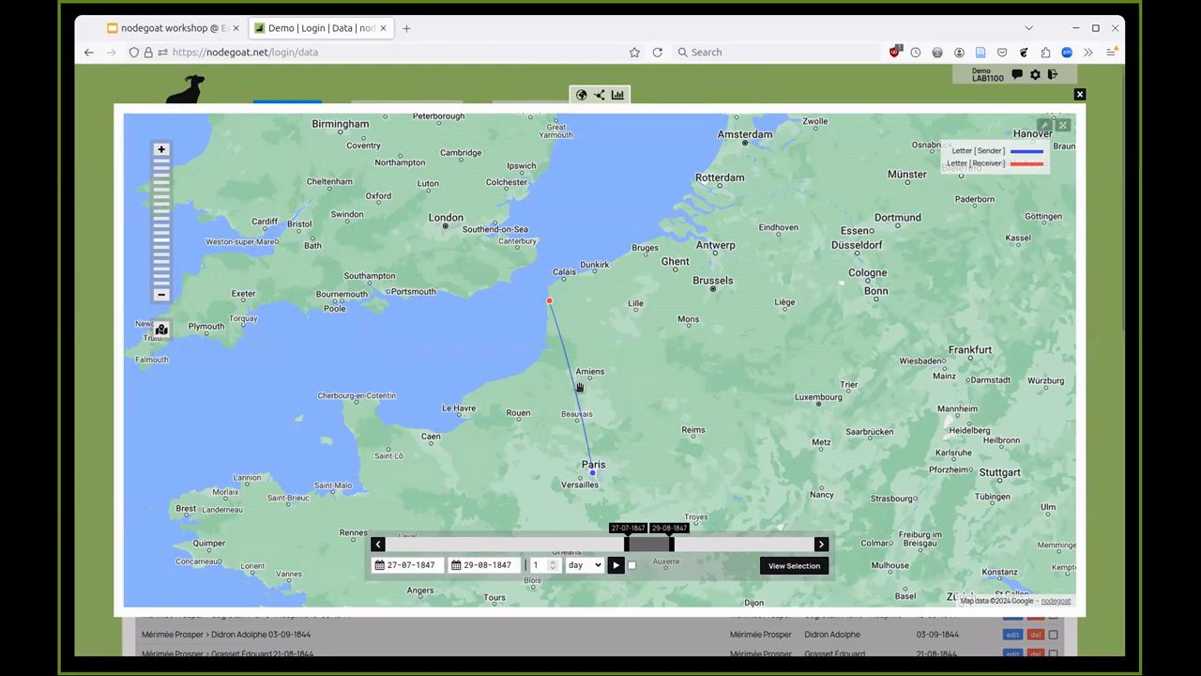
- Show the letter as a network graph, rearrange the Mérimée, Dacquin and publication nodes, shift the dates, then close it
click(599, 95)
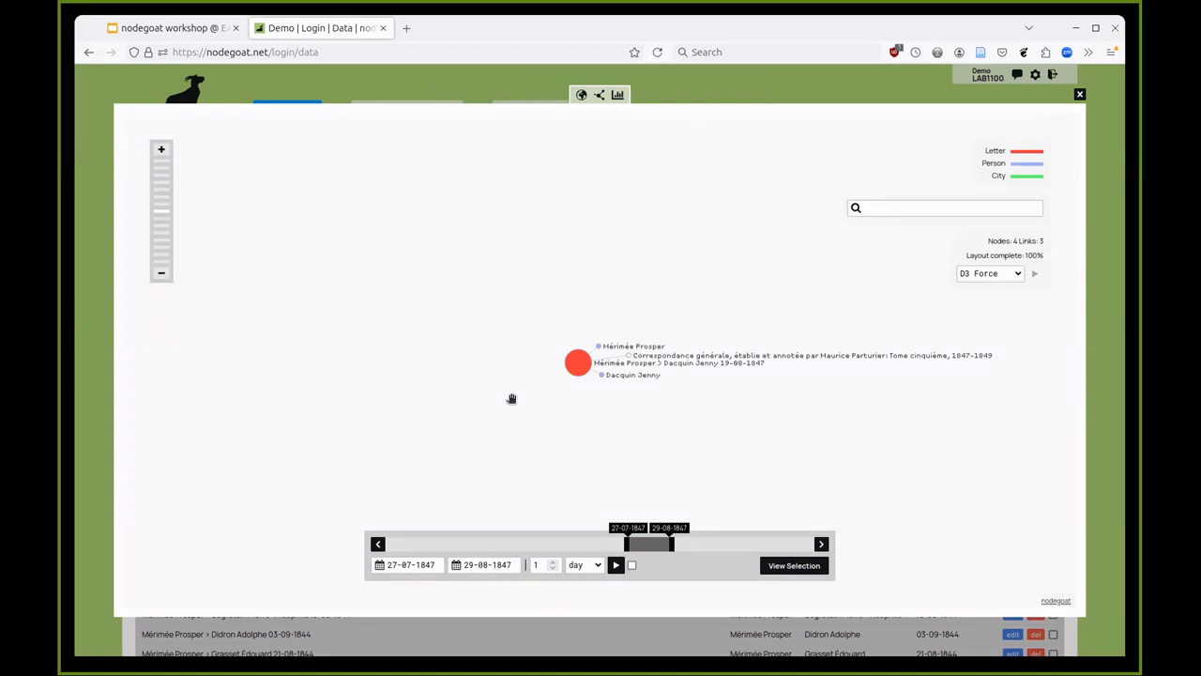
mouse_move(579, 365)
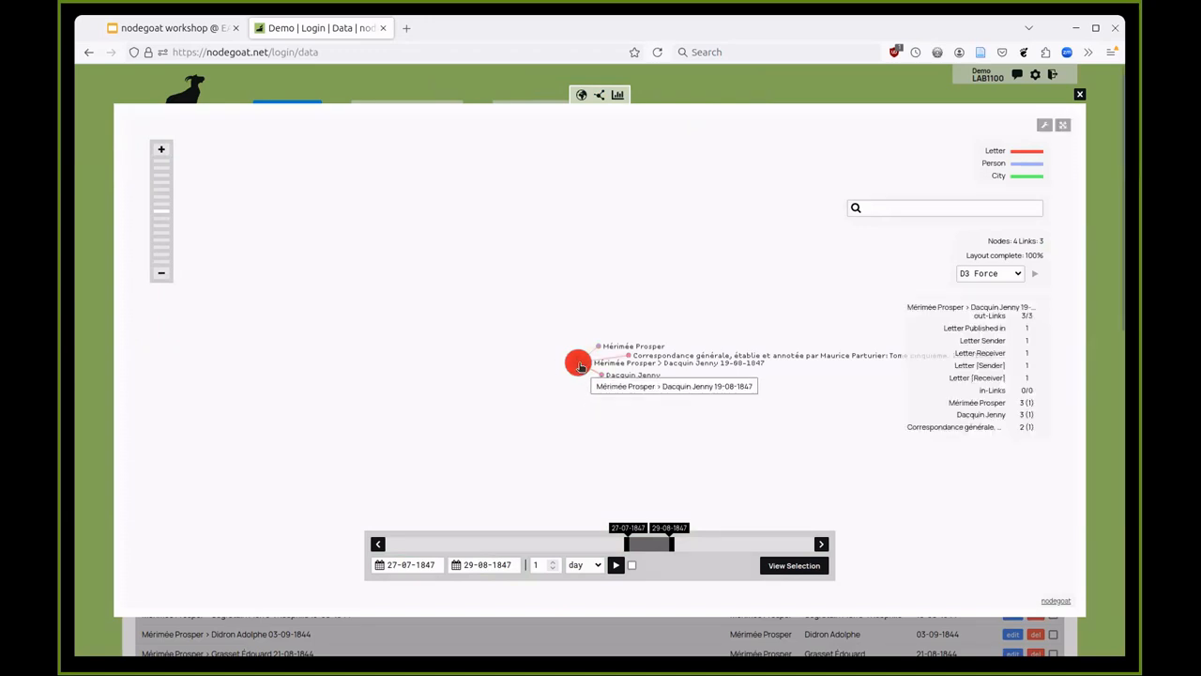
drag(598, 348, 565, 303)
drag(591, 353, 541, 397)
mouse_move(615, 366)
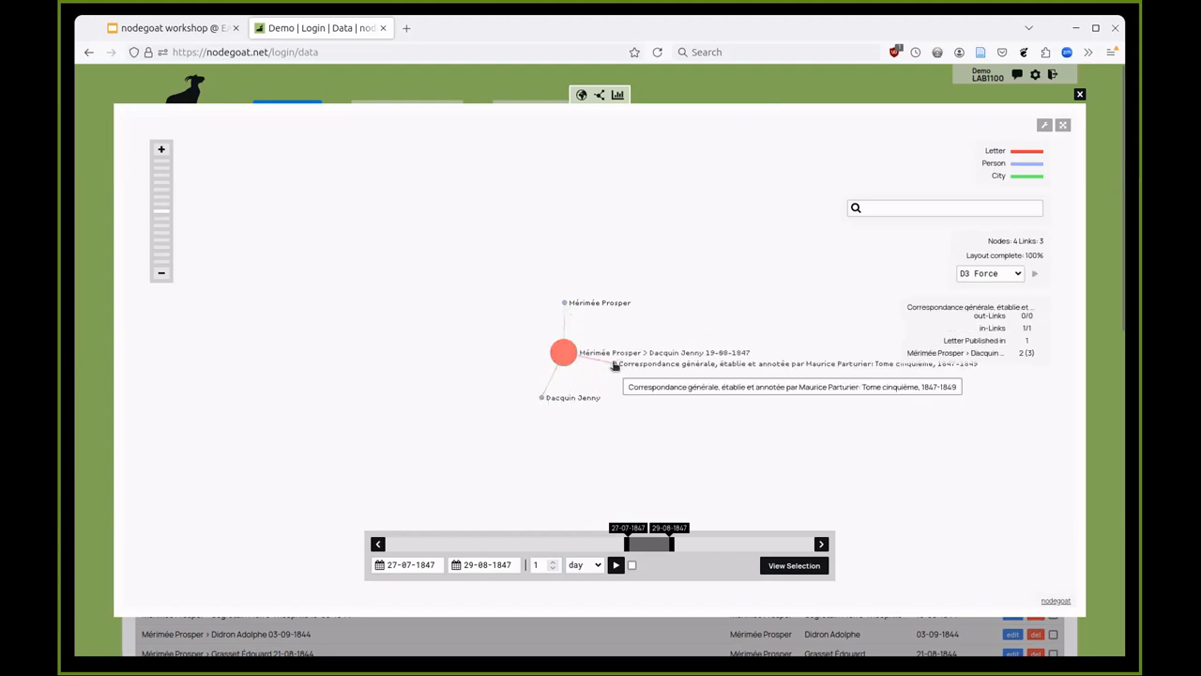
drag(615, 366, 628, 391)
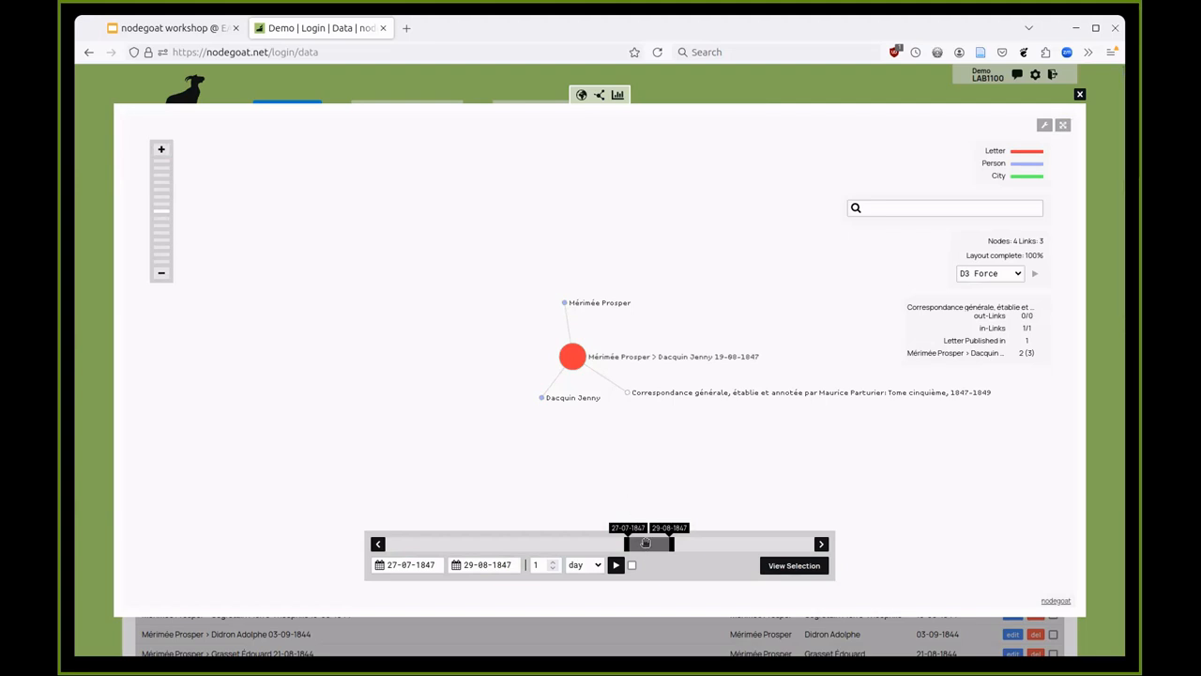
mouse_move(646, 542)
mouse_down()
mouse_move(604, 547)
mouse_move(653, 541)
mouse_up()
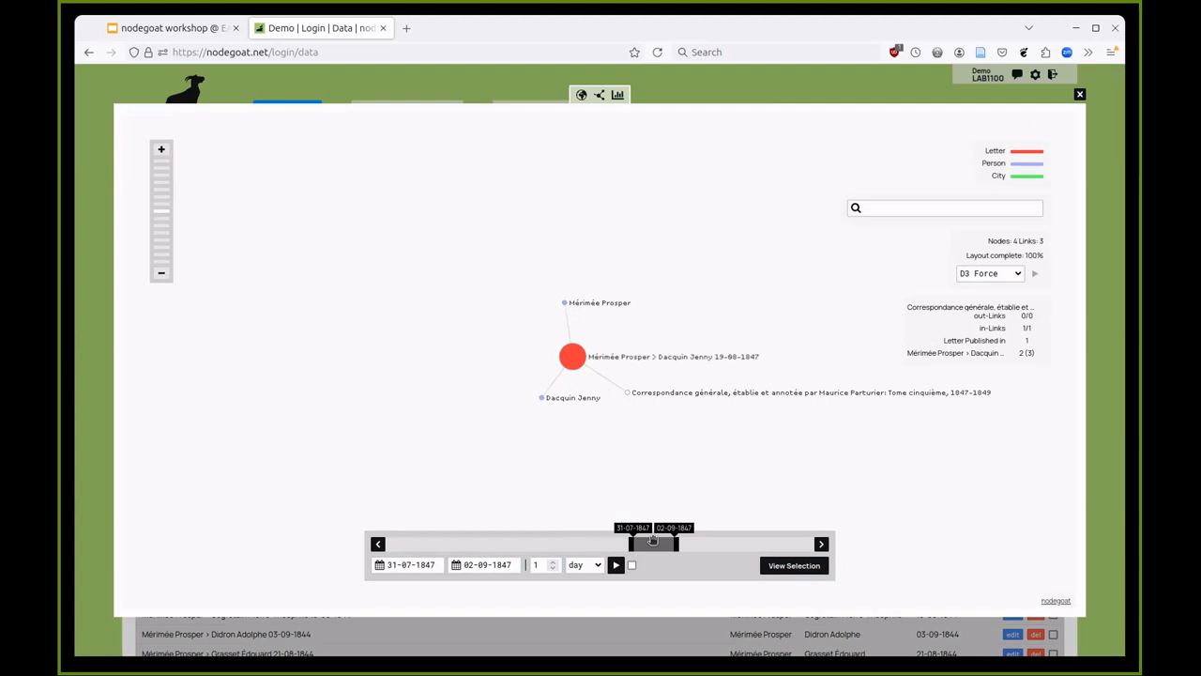
click(1078, 94)
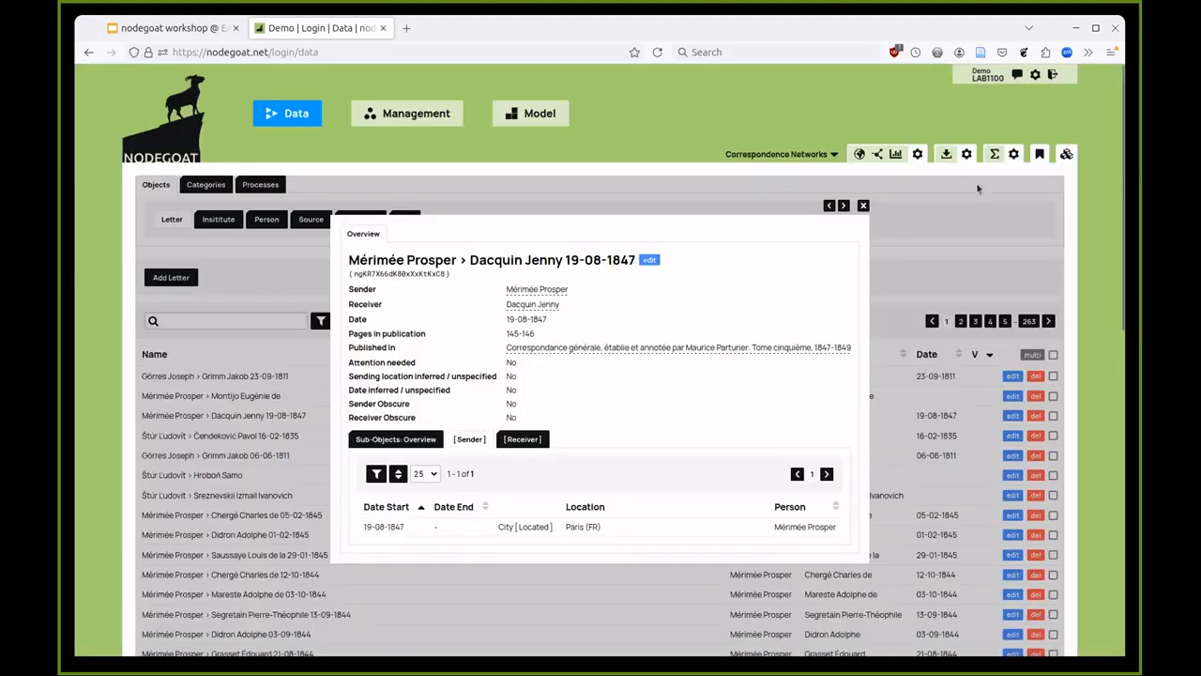
- Close the letter record and search the 6,563 Letter records for 'grimm'
click(953, 241)
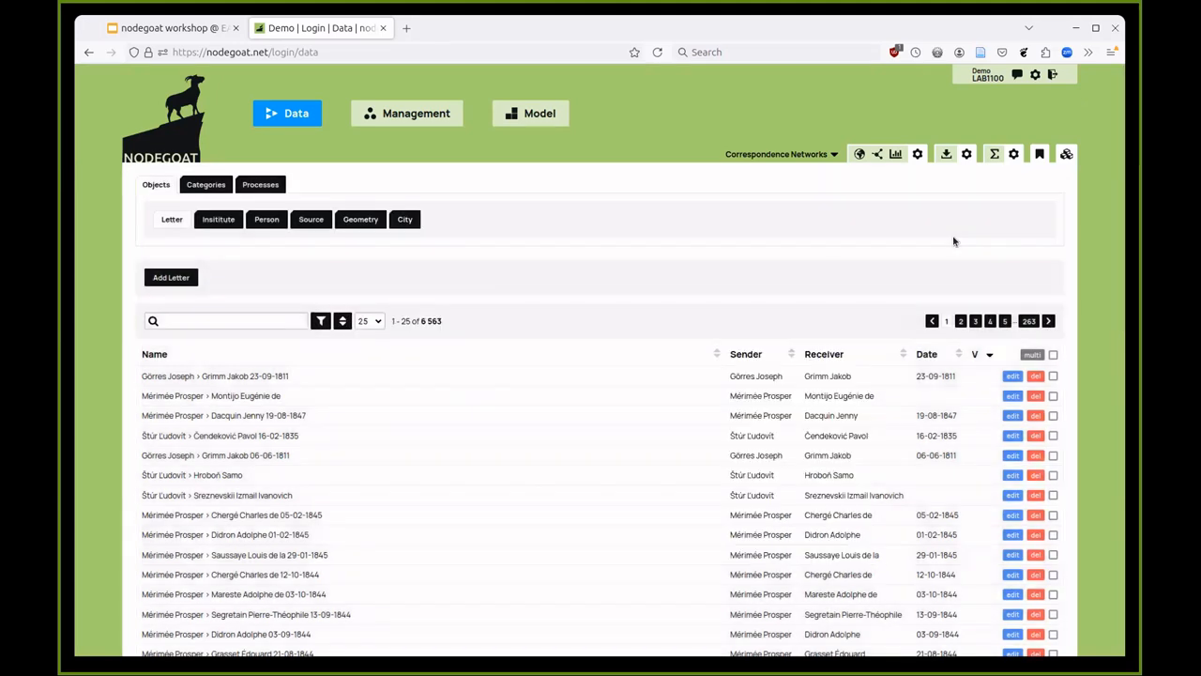
click(234, 321)
text(g)
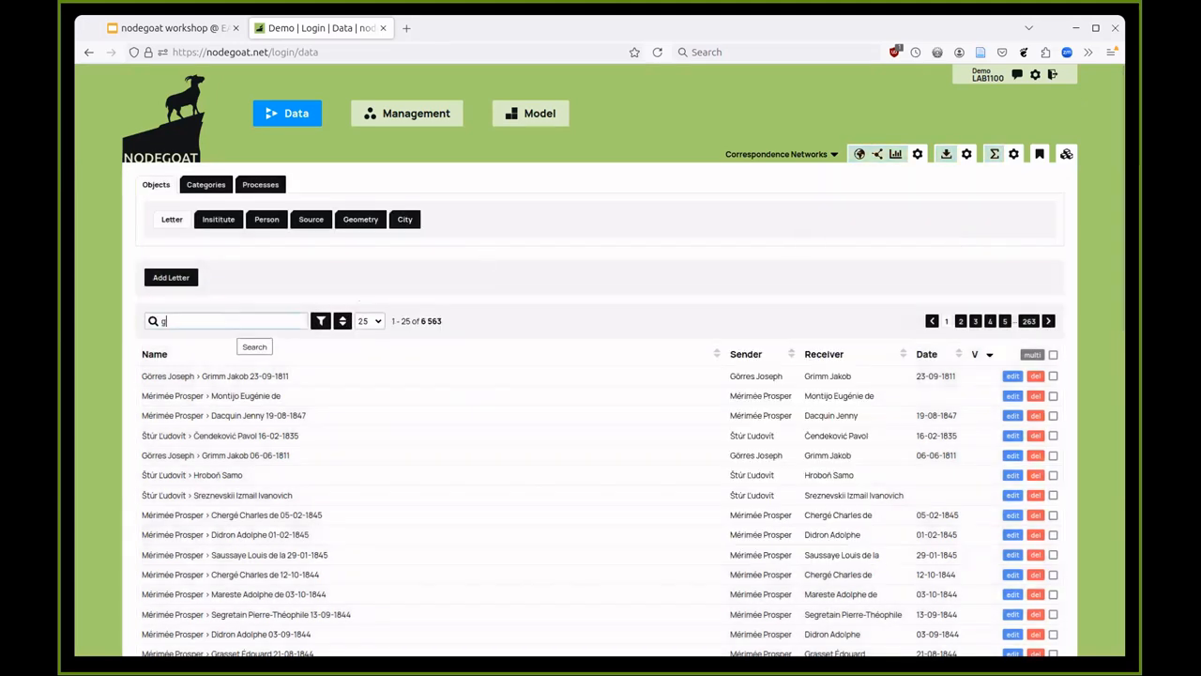
text(rimm)
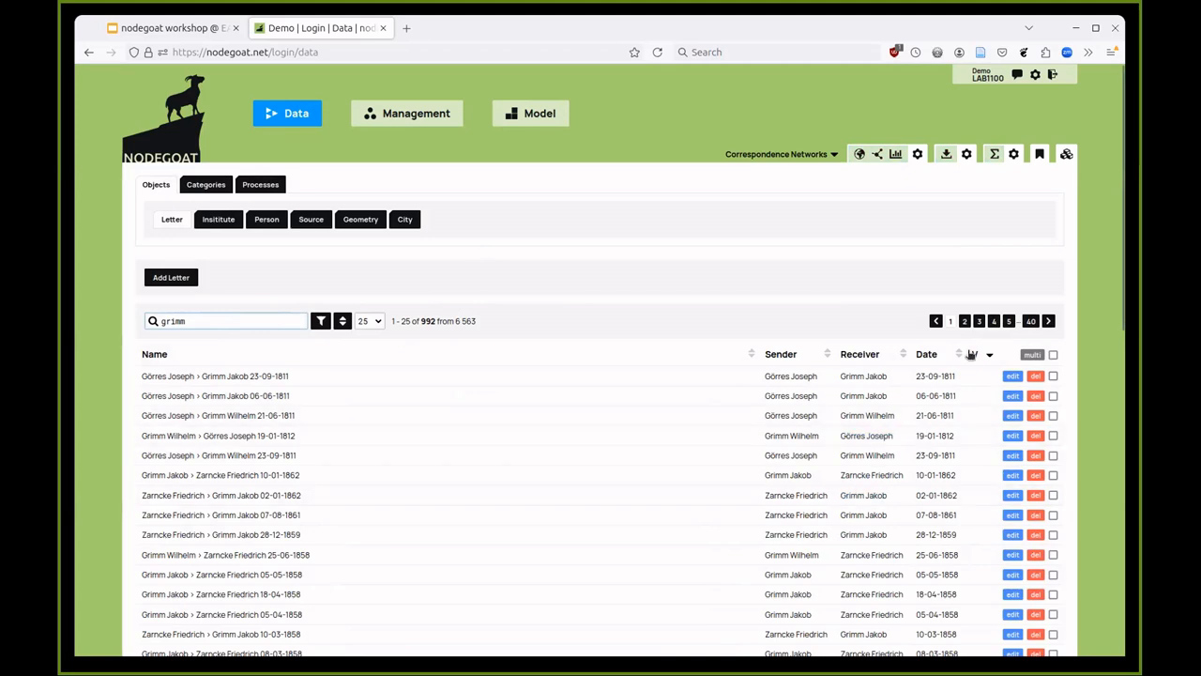
- Map the Grimm letters across Europe, 17-08-1805 to 12-04-1863, and inspect the Berlin node
click(861, 155)
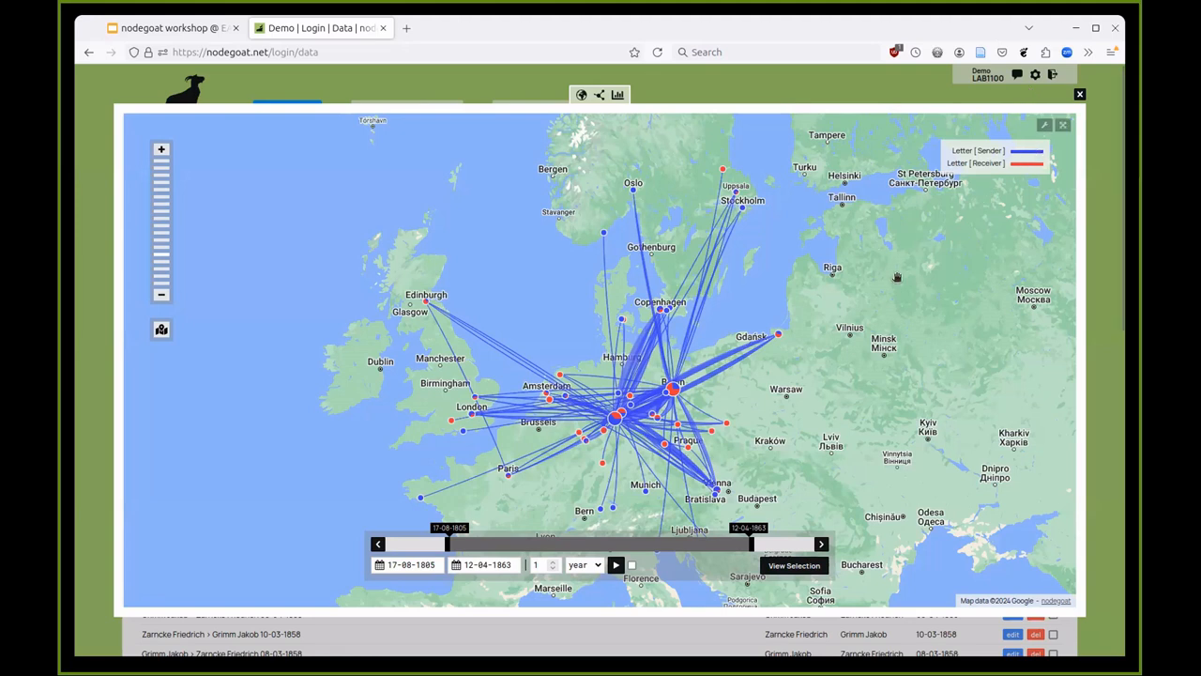
mouse_move(678, 396)
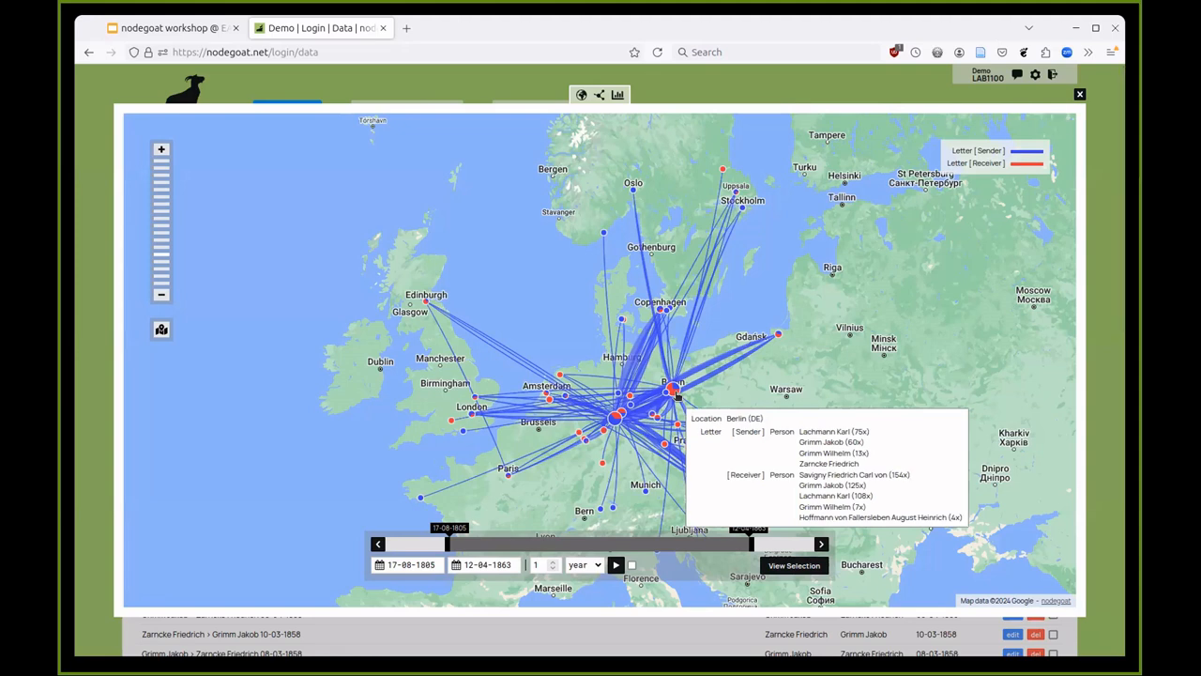
mouse_move(613, 424)
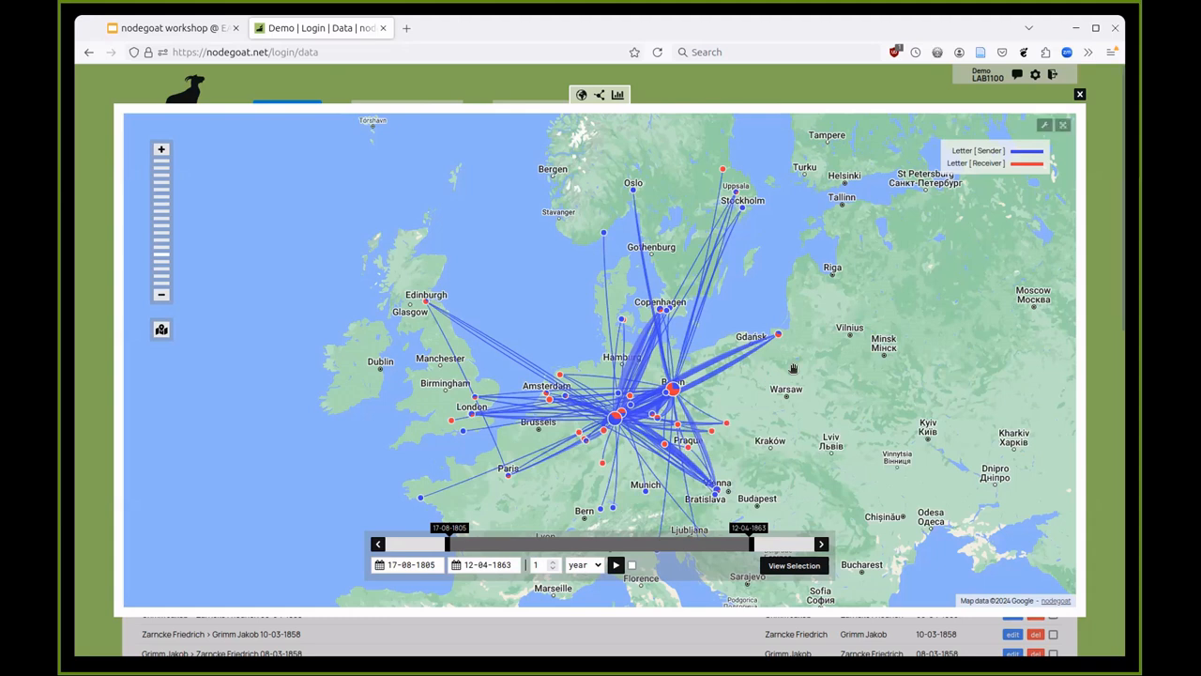
- Shorten the timeline window and slide it forward through 1816–1833 to 28-06-1846–12-08-1849, showing Berlin's routes
drag(753, 543, 489, 544)
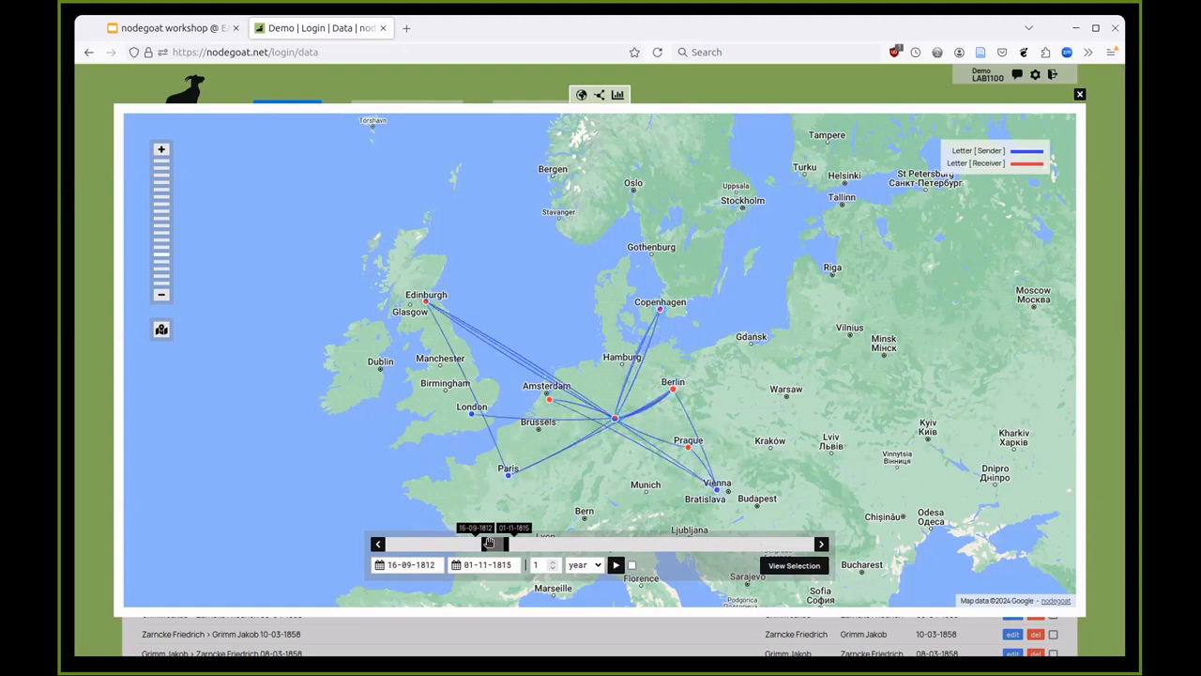
drag(489, 544, 530, 542)
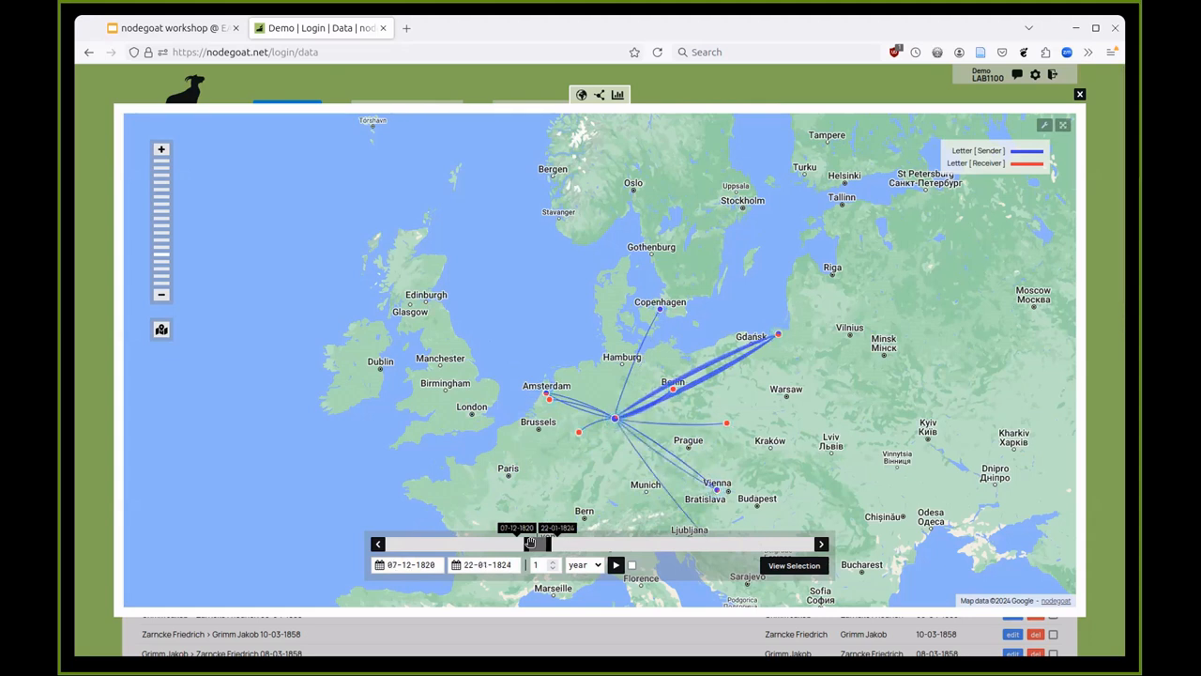
drag(530, 542, 538, 543)
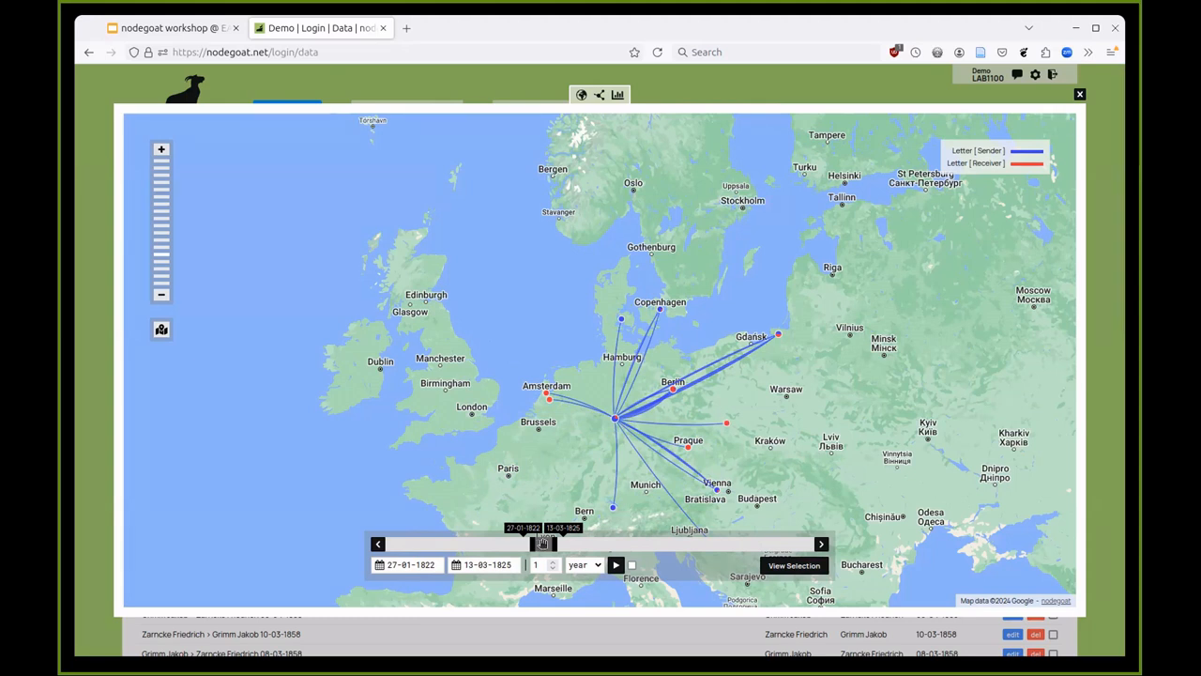
drag(542, 543, 660, 543)
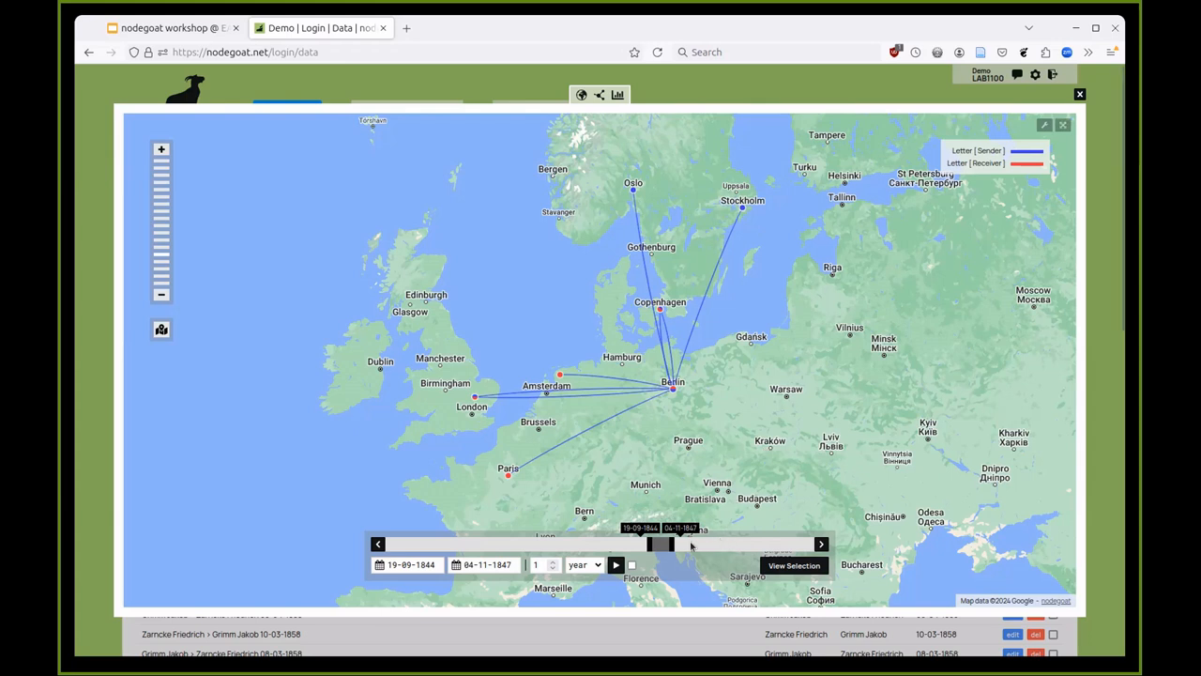
mouse_move(660, 544)
mouse_down()
mouse_move(724, 545)
mouse_move(670, 544)
mouse_up()
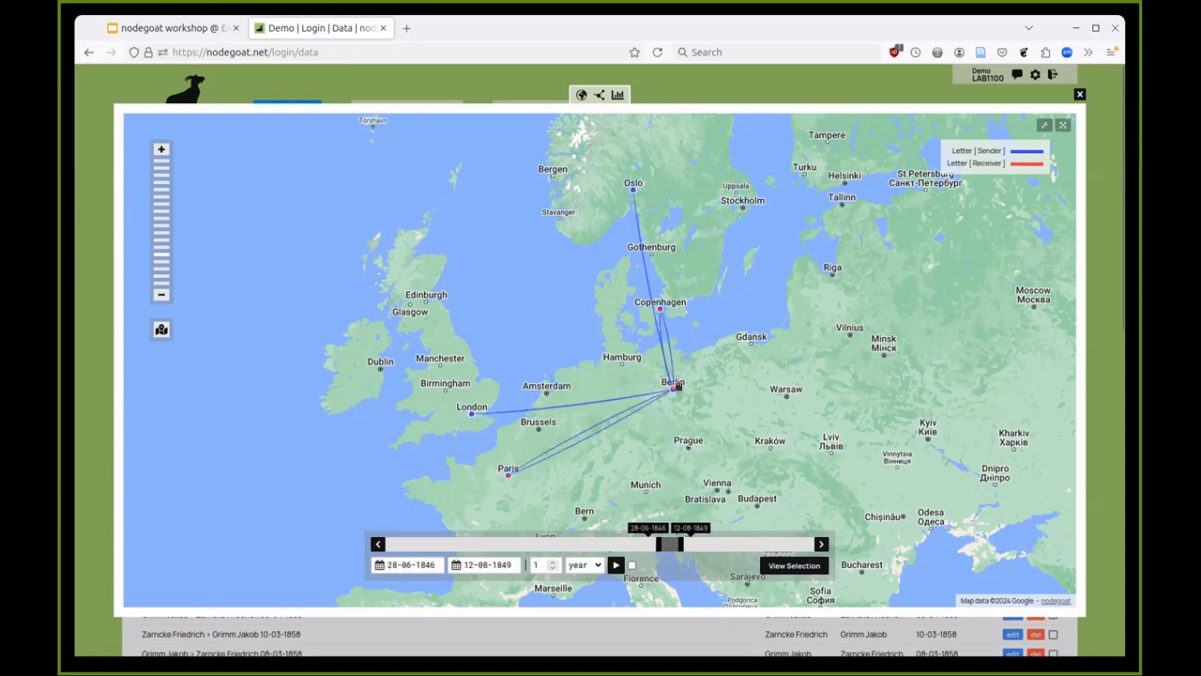
mouse_move(673, 390)
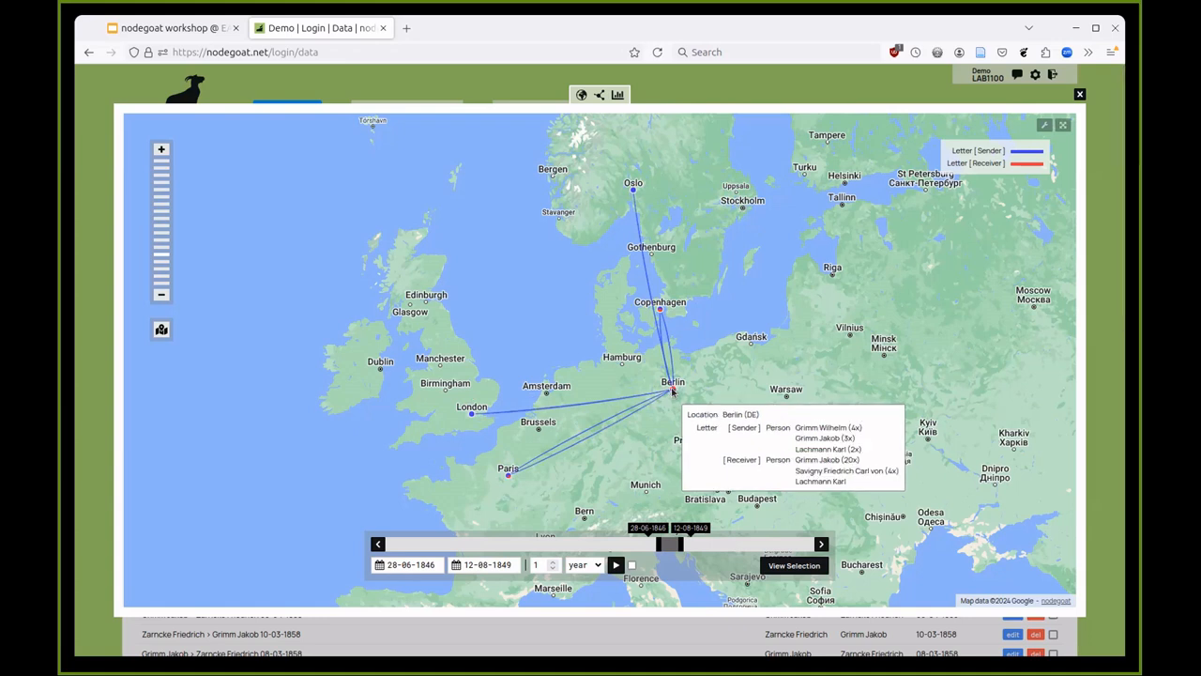
- Check the first of Berlin's letters, then widen the map window to start at 04-01-1817
click(672, 391)
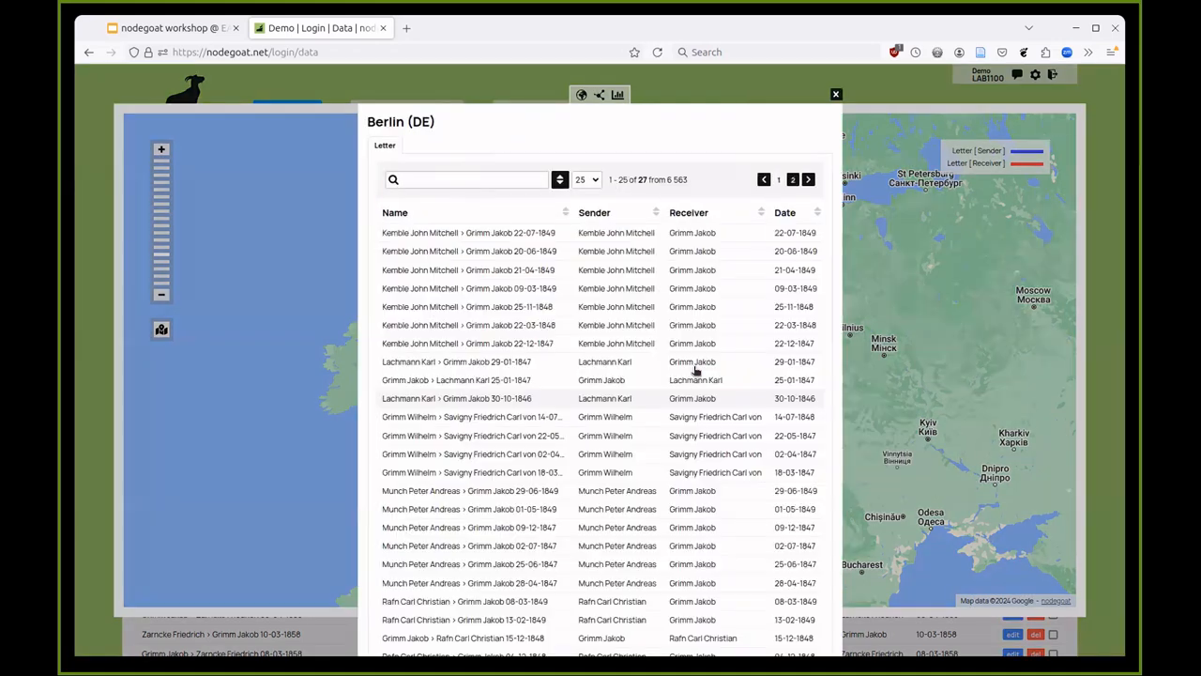
click(443, 236)
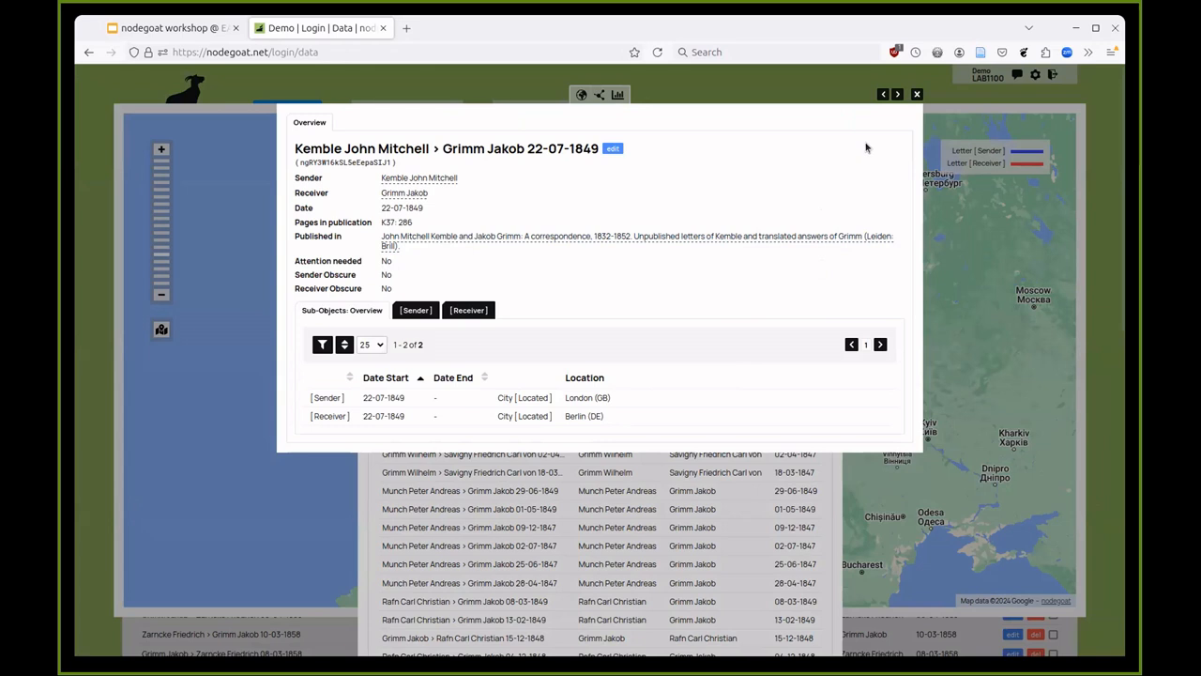
click(915, 94)
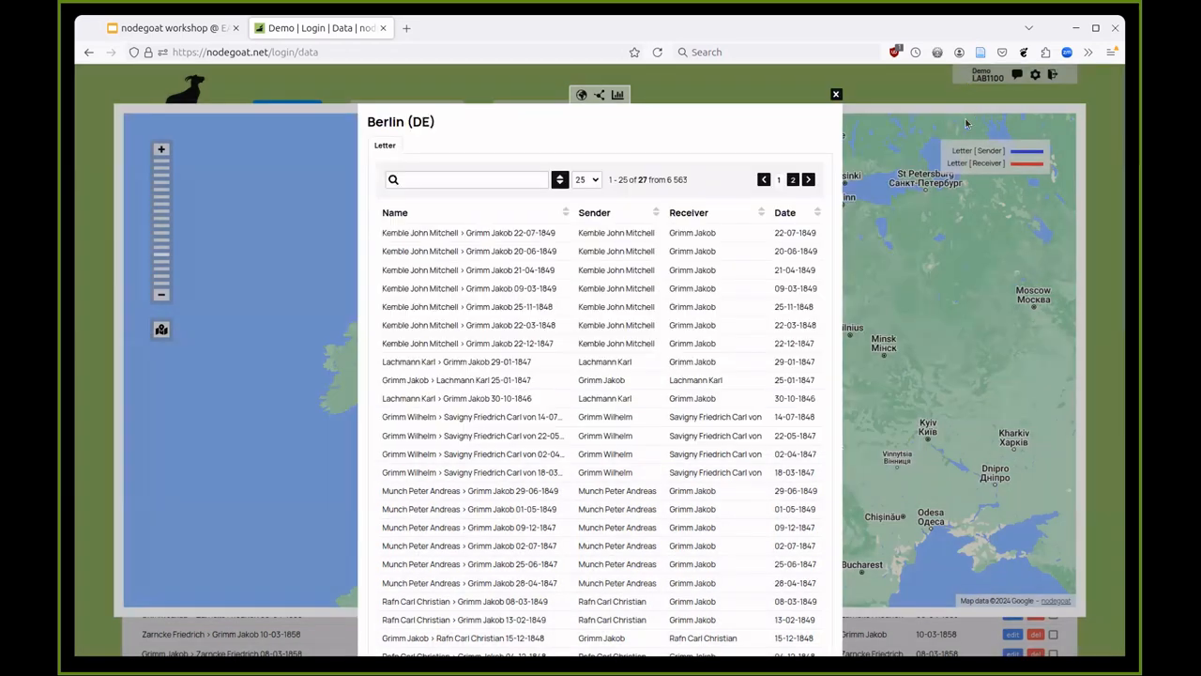
click(836, 94)
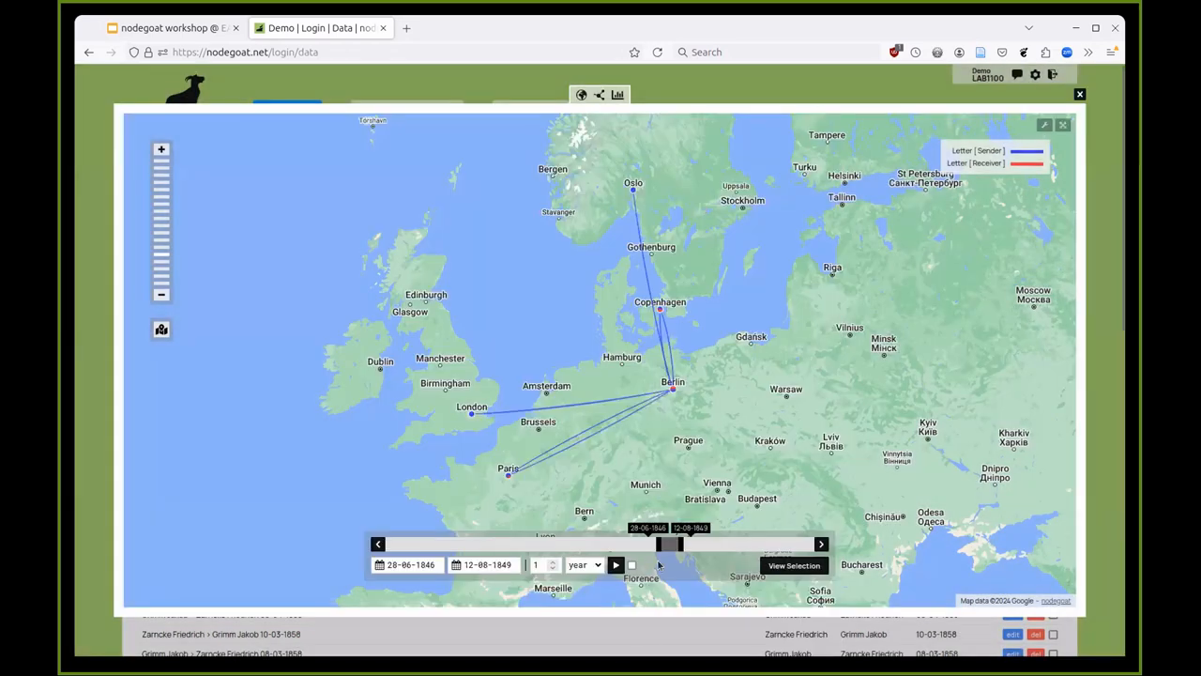
drag(658, 542, 507, 542)
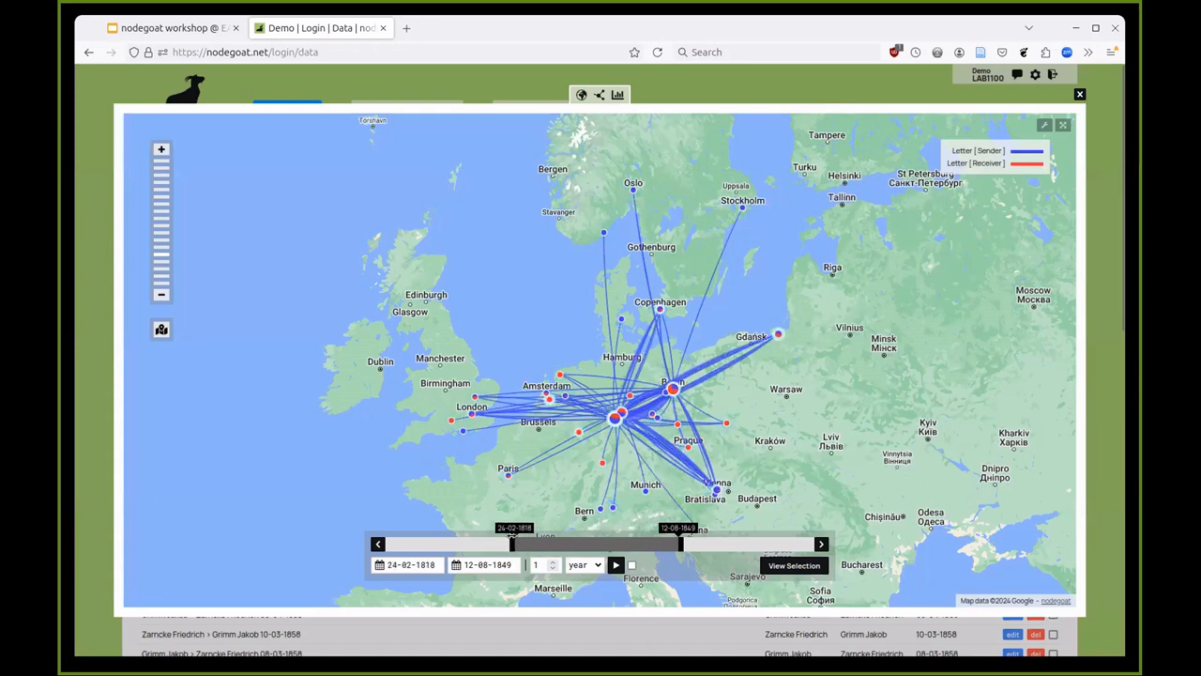
- Show the Grimm letters as a network graph spanning 23-06-1803 to 07-05-1863
click(602, 95)
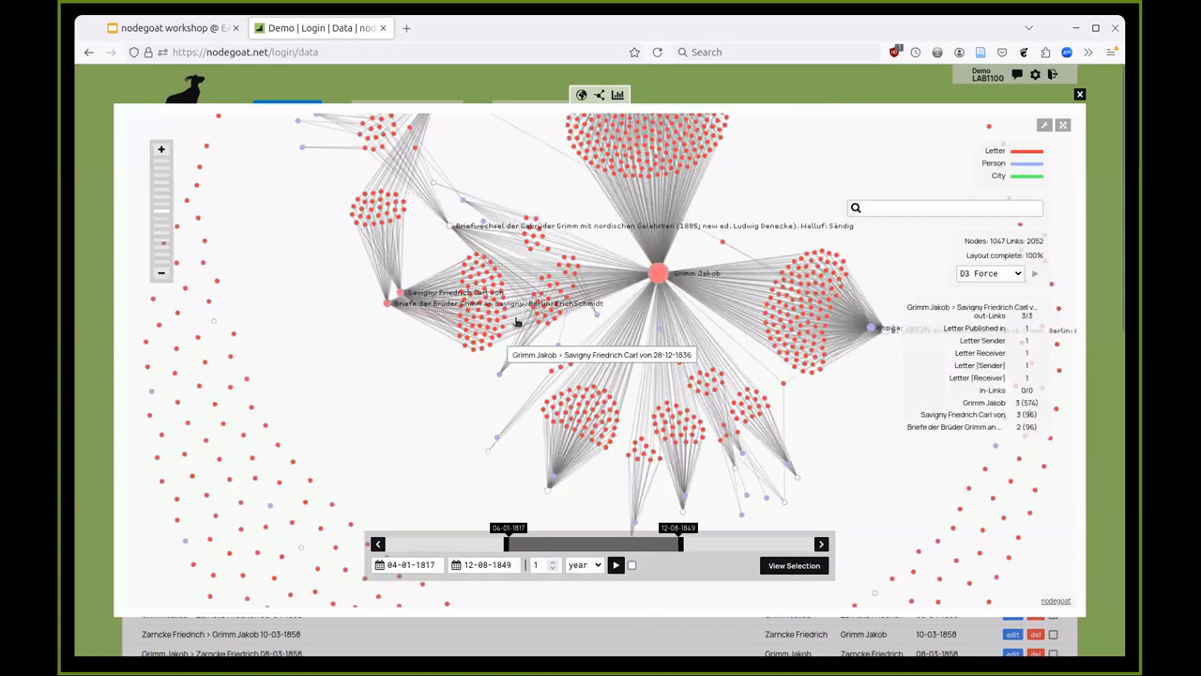
scroll(340, 427, down, 3)
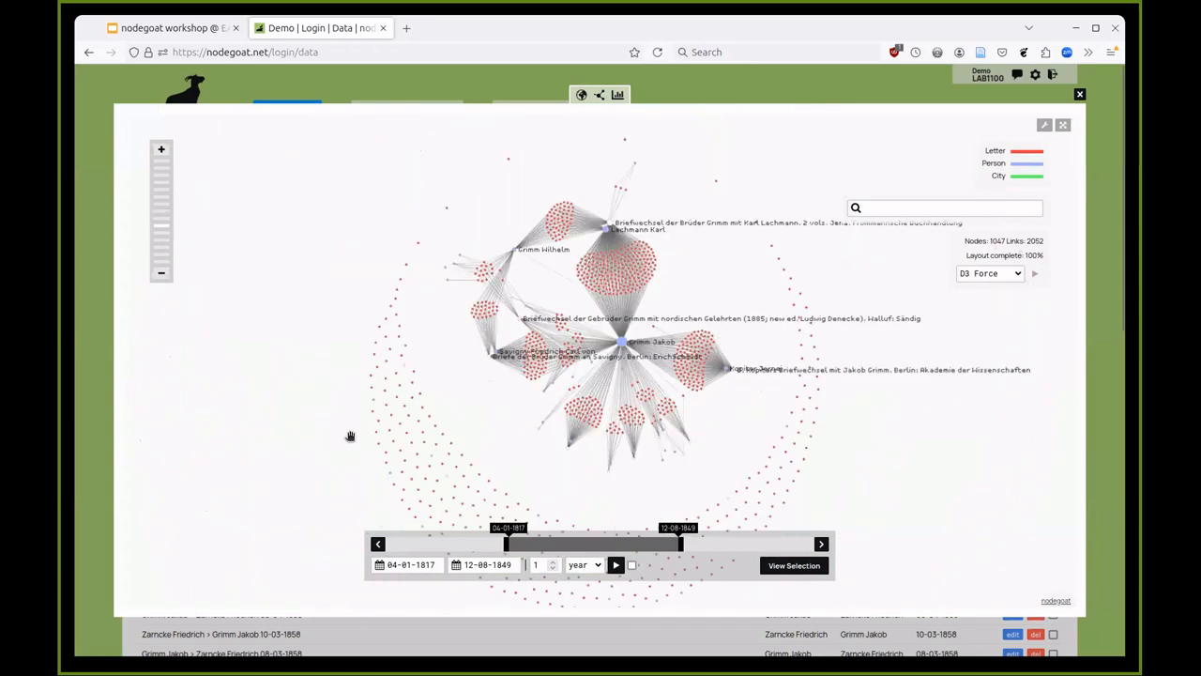
drag(505, 542, 402, 544)
drag(681, 544, 437, 555)
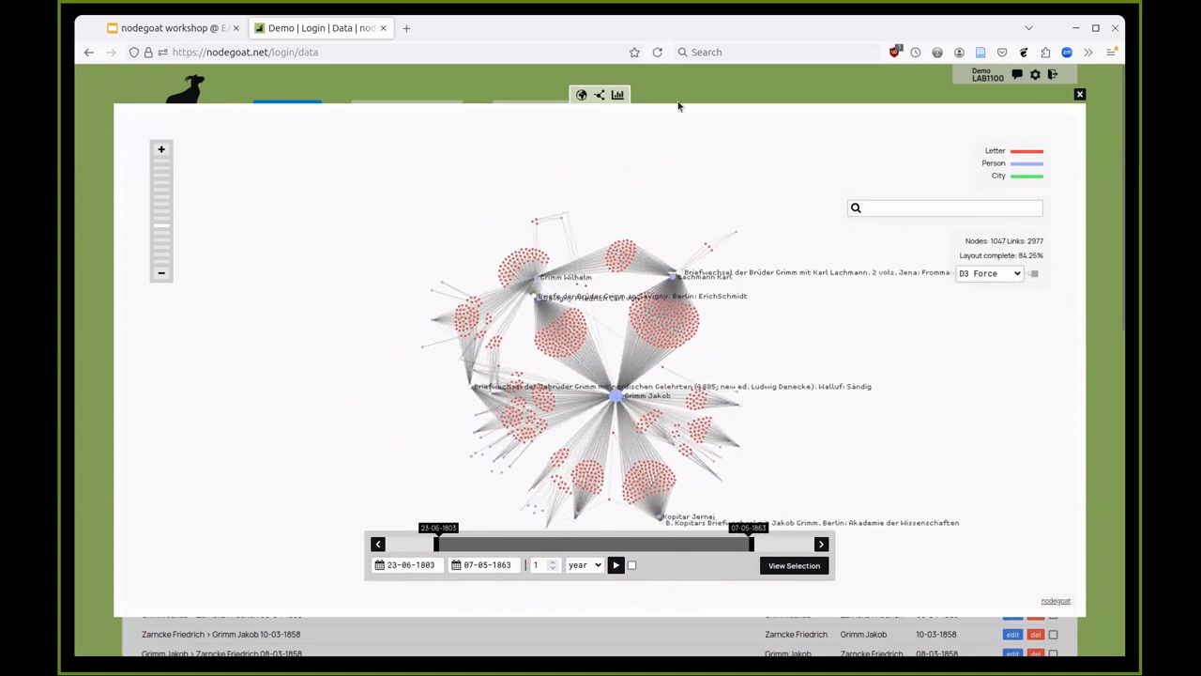
- Chart the Grimm letters per year as bars, then close it back to the 992-letter list
click(616, 95)
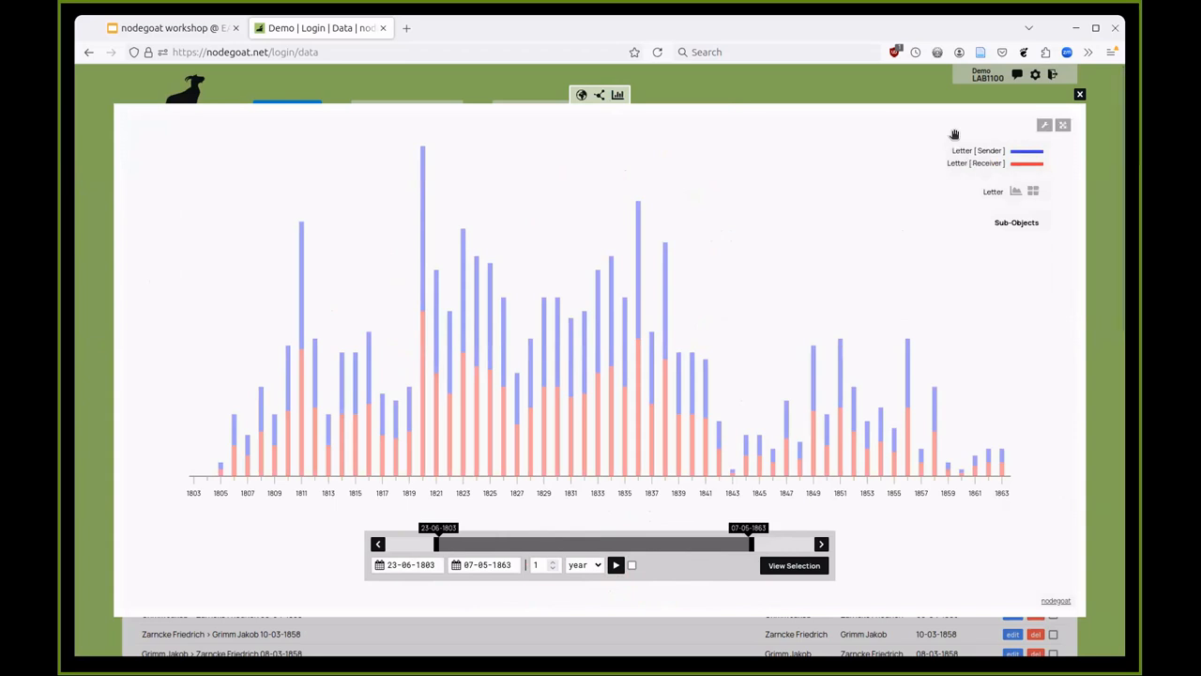
click(858, 89)
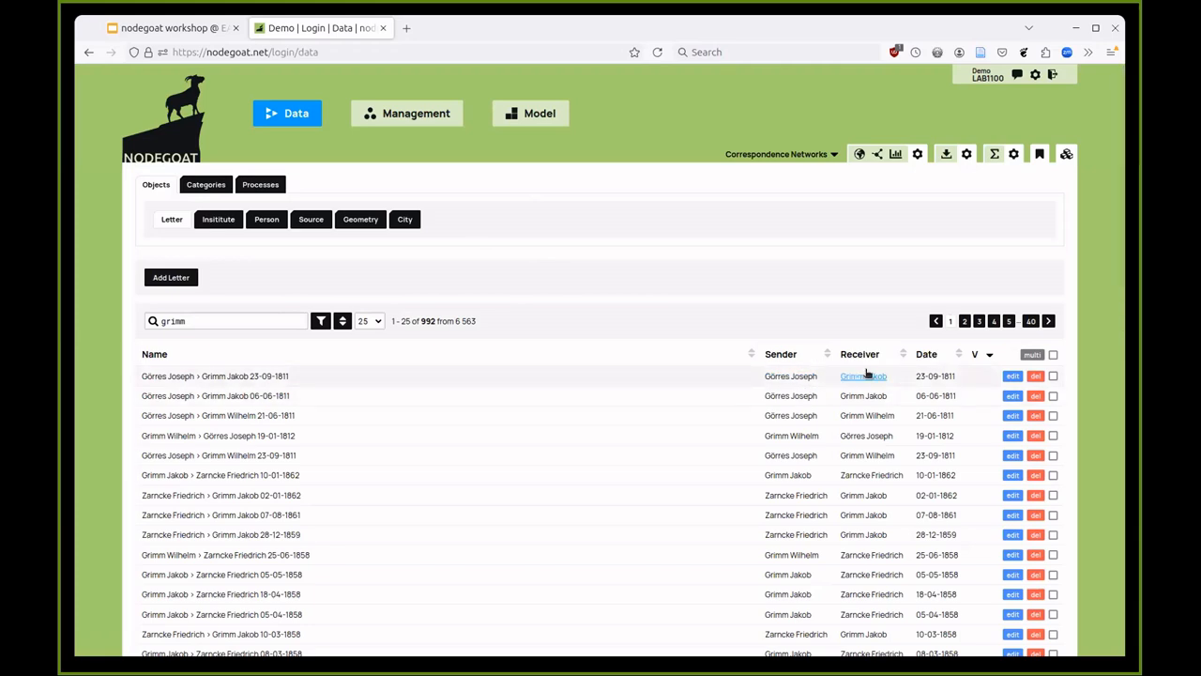
- Filter the Person list by 'grimm' and open Grimm Jakob's record
click(268, 222)
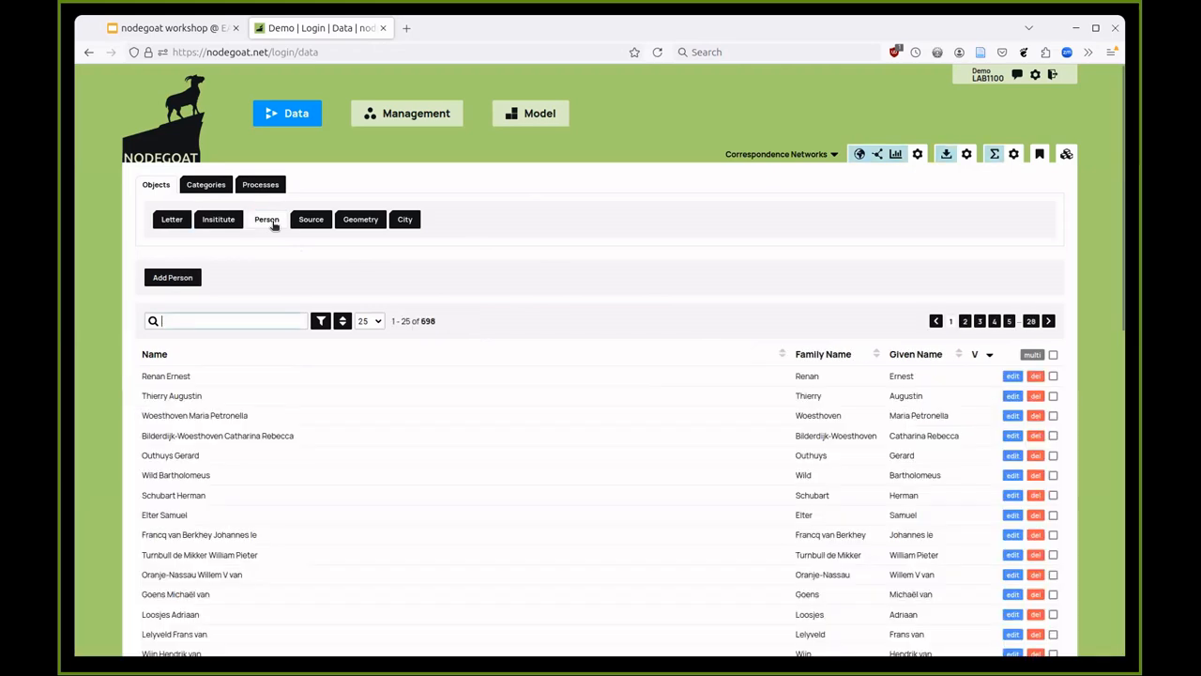
click(167, 321)
text(grimm)
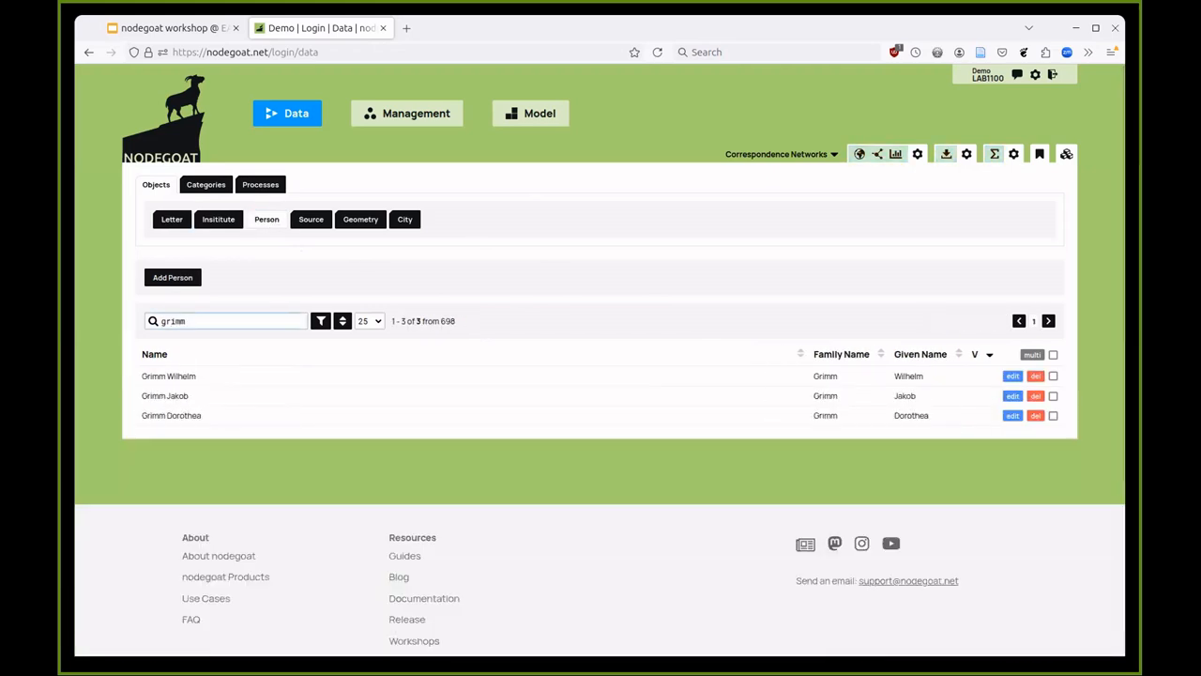
click(166, 395)
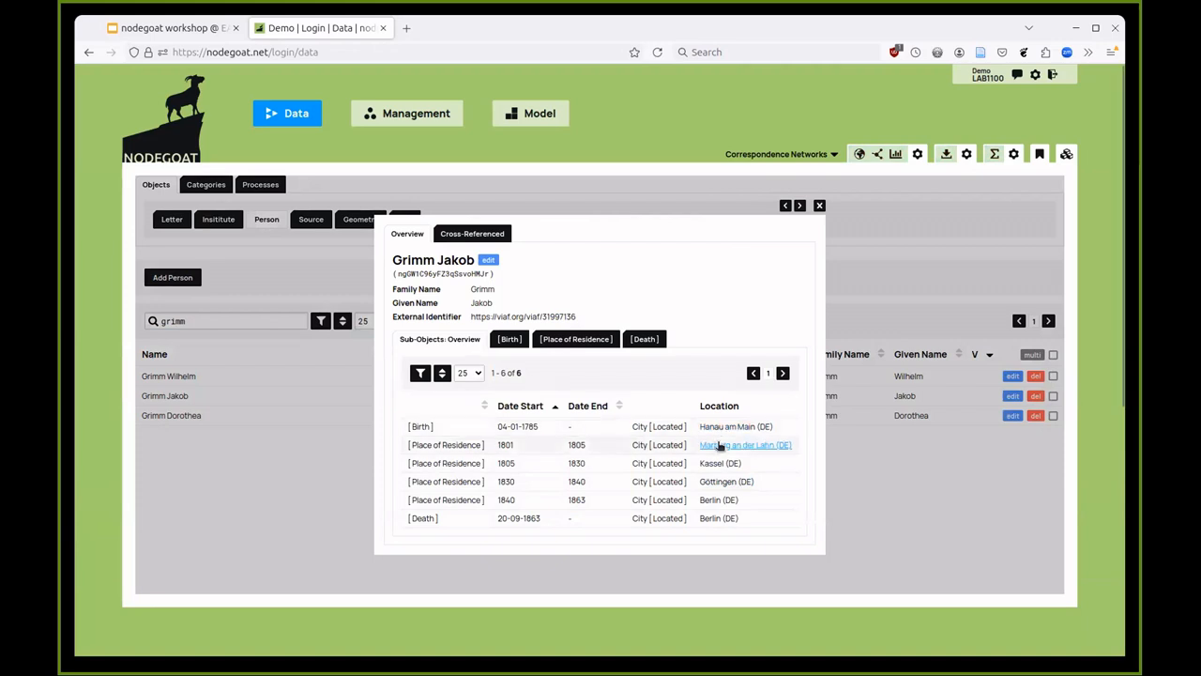
- Limit Grimm Jakob's cross-referenced letters to Sender only, leaving 430 of 6,563
click(481, 234)
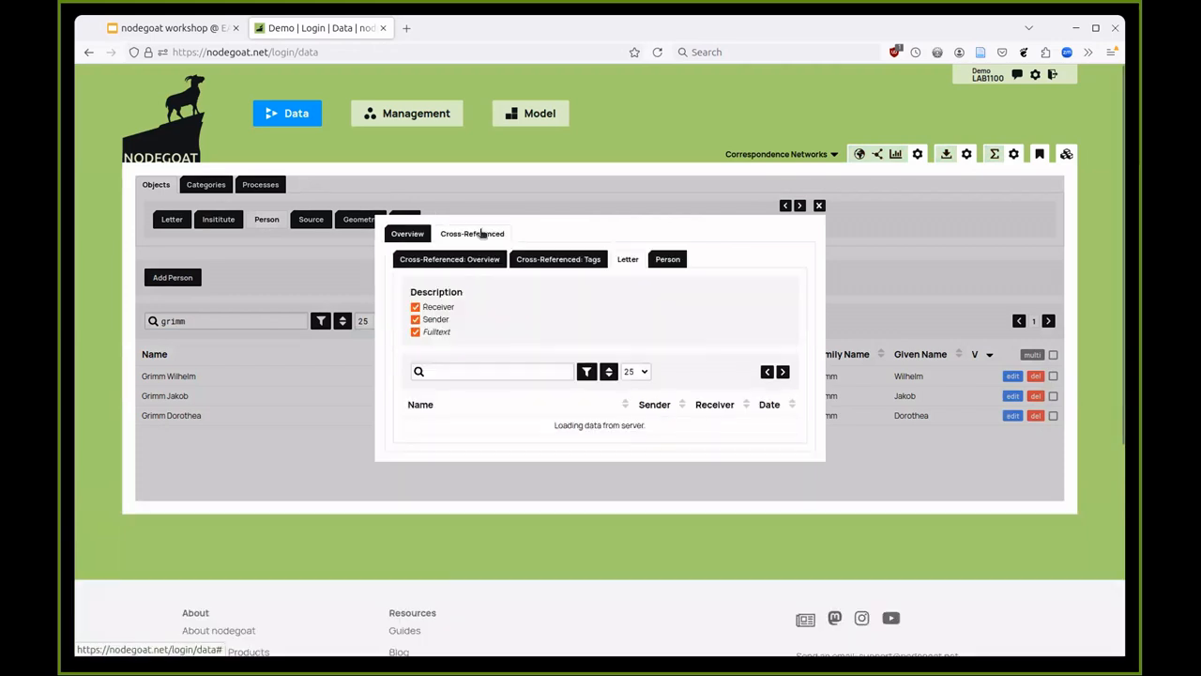
click(385, 310)
click(388, 334)
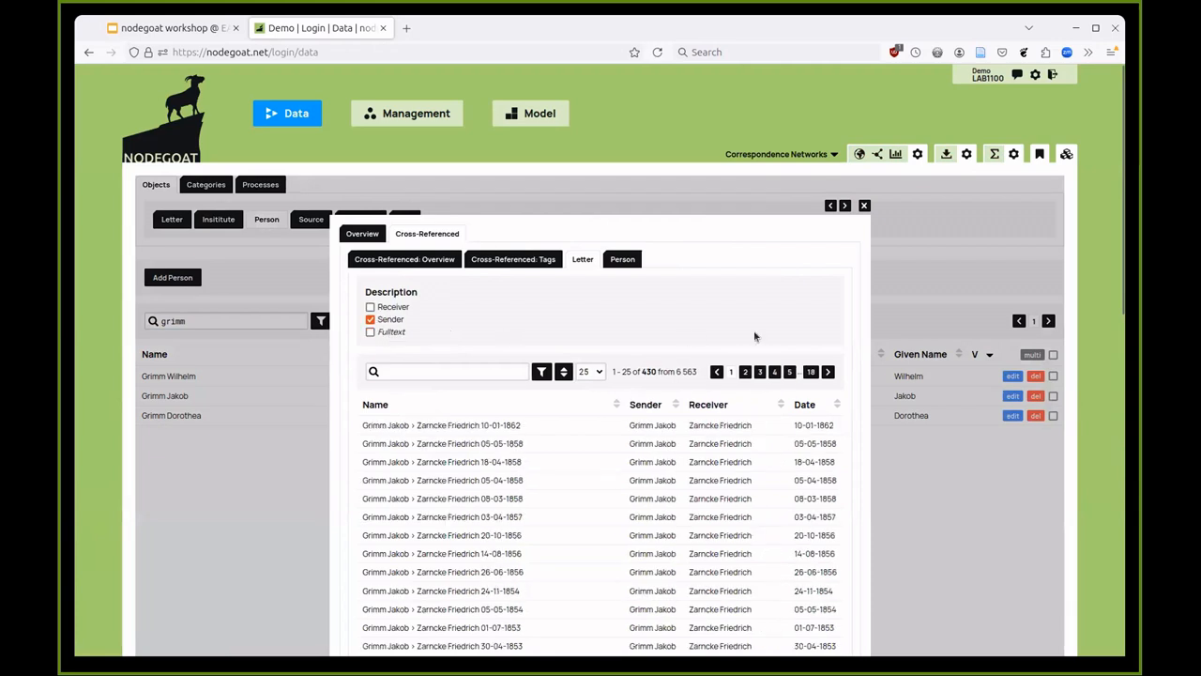
drag(641, 367, 654, 368)
click(654, 370)
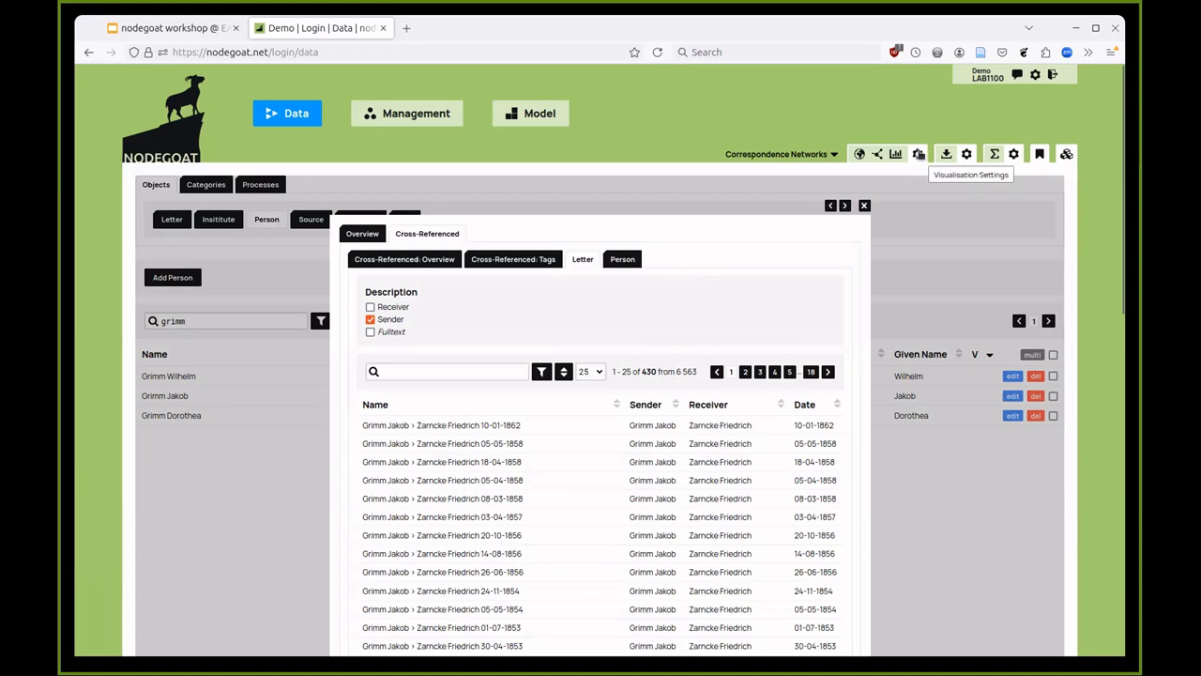
- Add Birth, Death and letters via [Receiver] Person, cross-referenced by [Sender] Person, to the visualisation scope
click(966, 154)
click(356, 251)
click(356, 274)
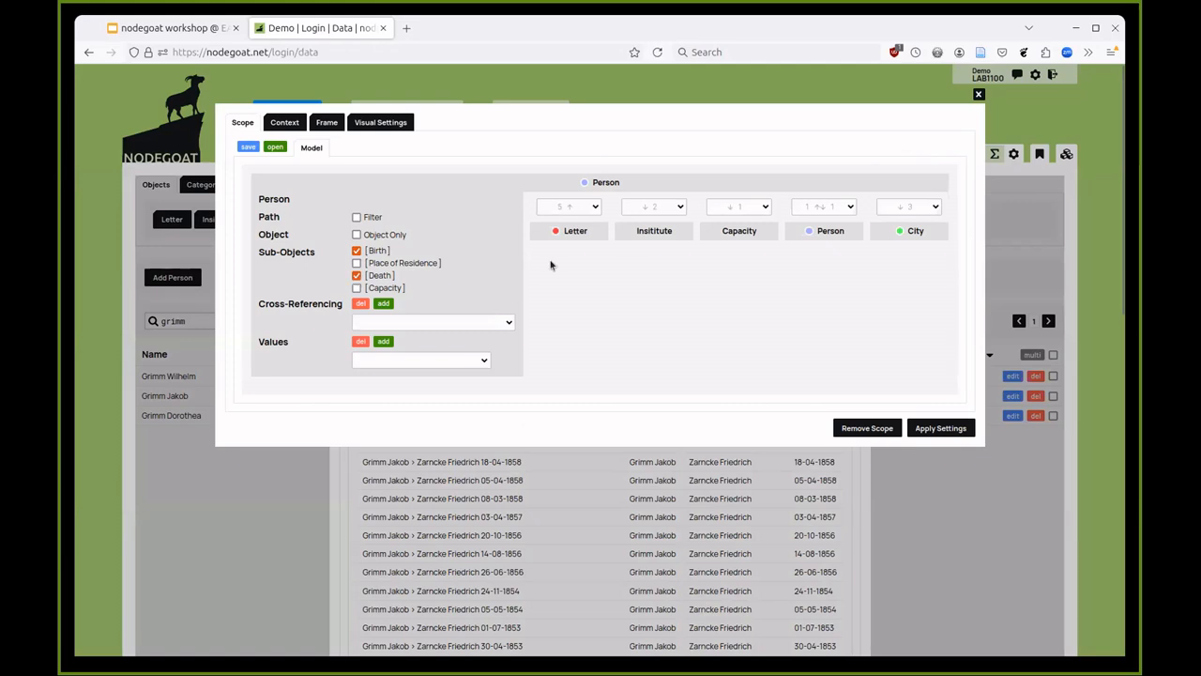
click(589, 207)
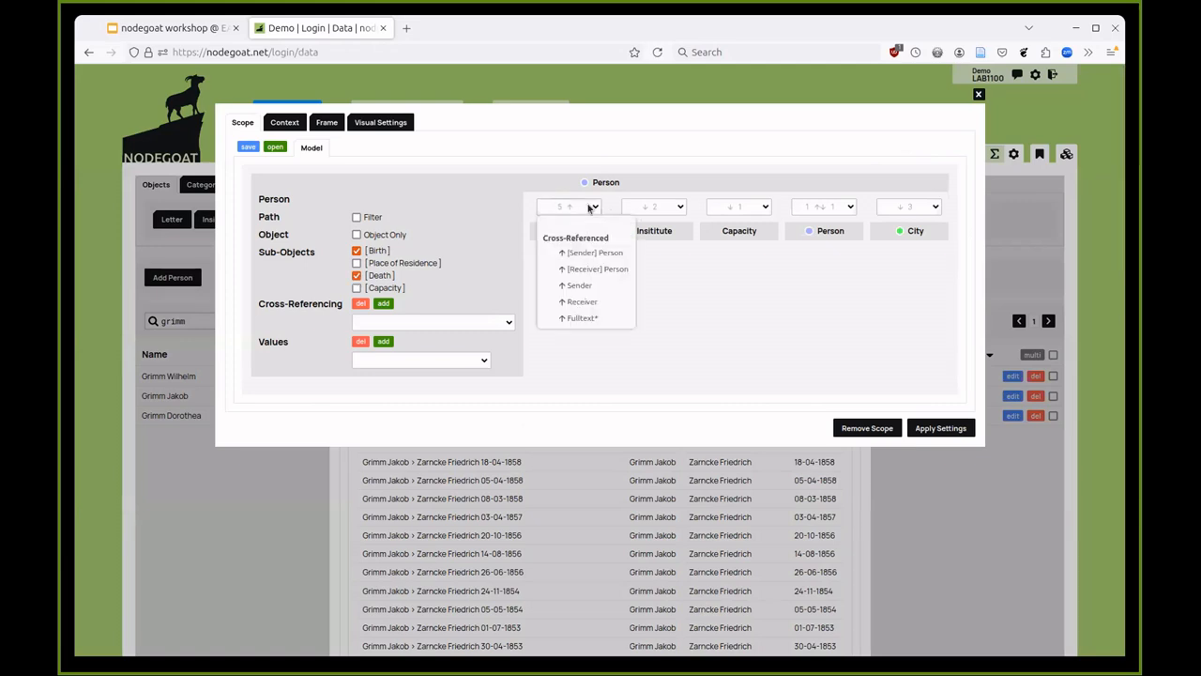
click(590, 206)
click(582, 212)
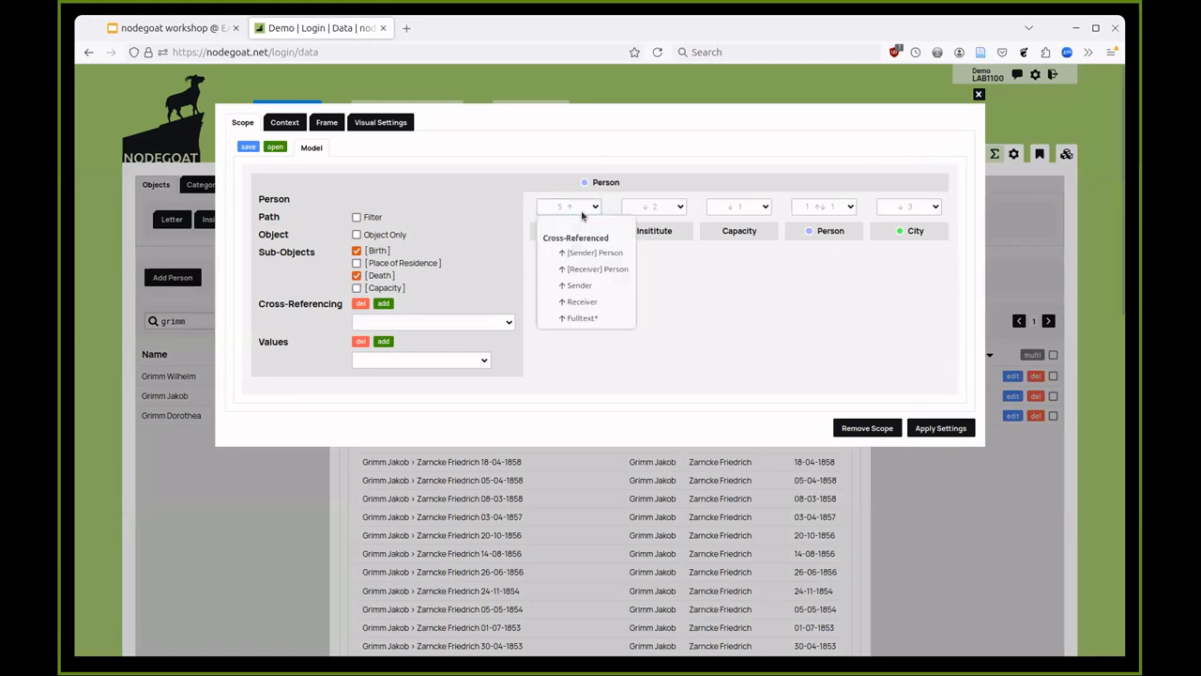
click(591, 269)
click(571, 366)
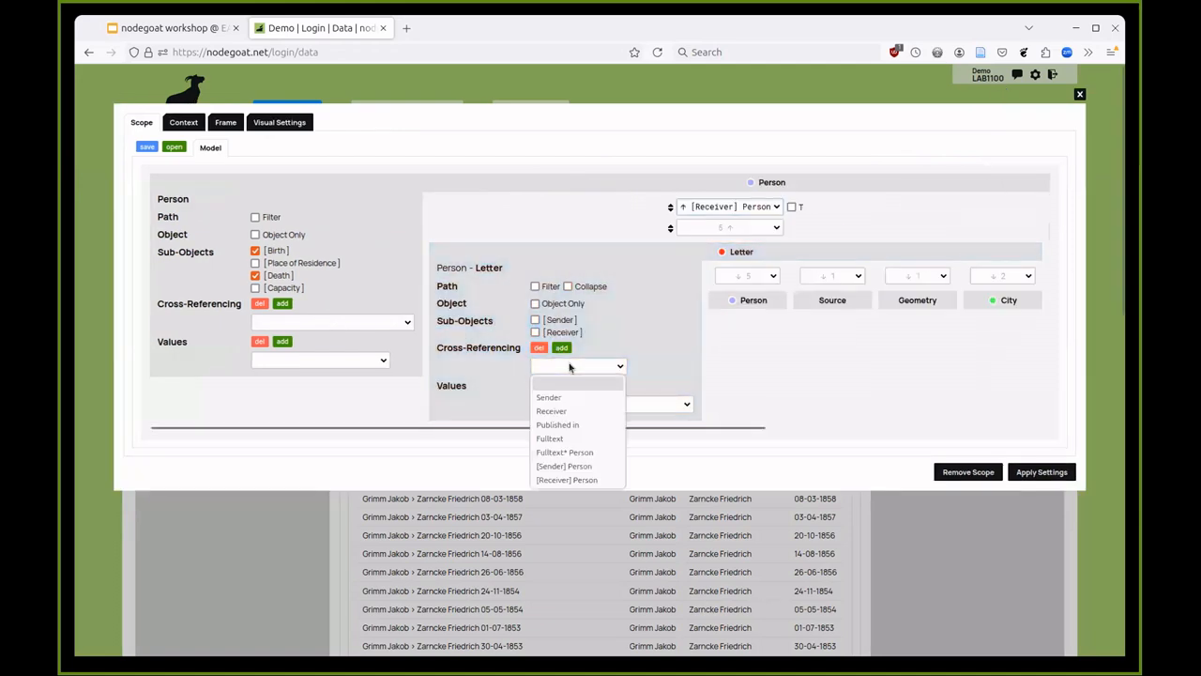
click(567, 465)
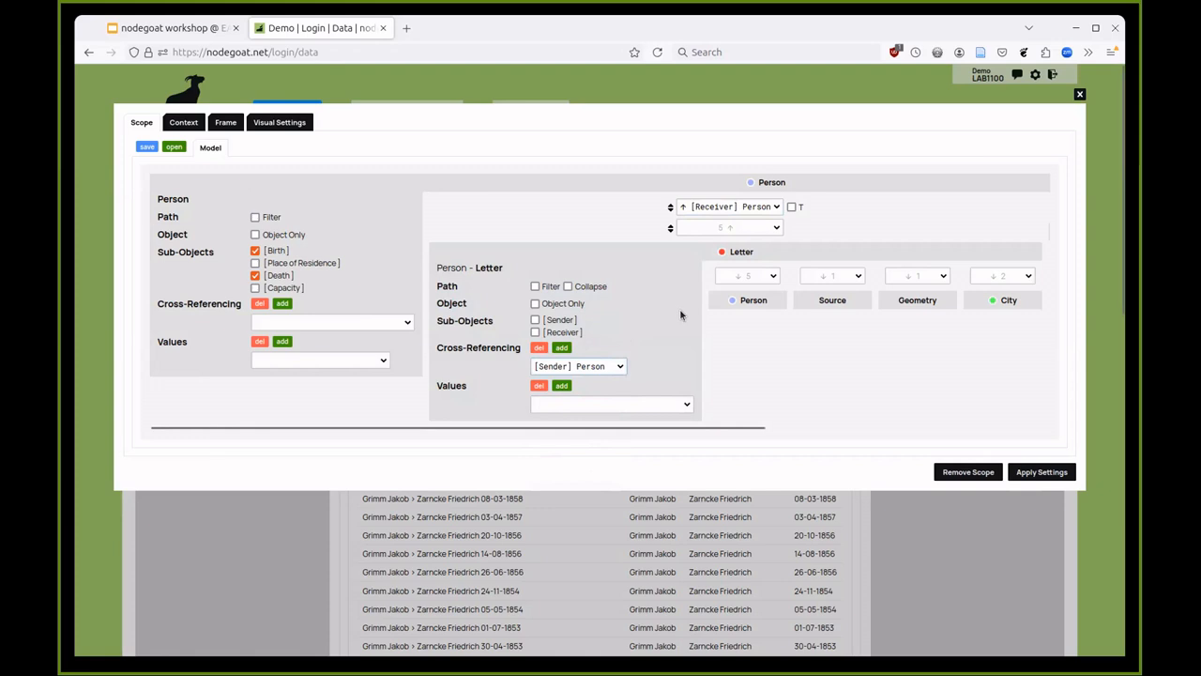
click(1043, 472)
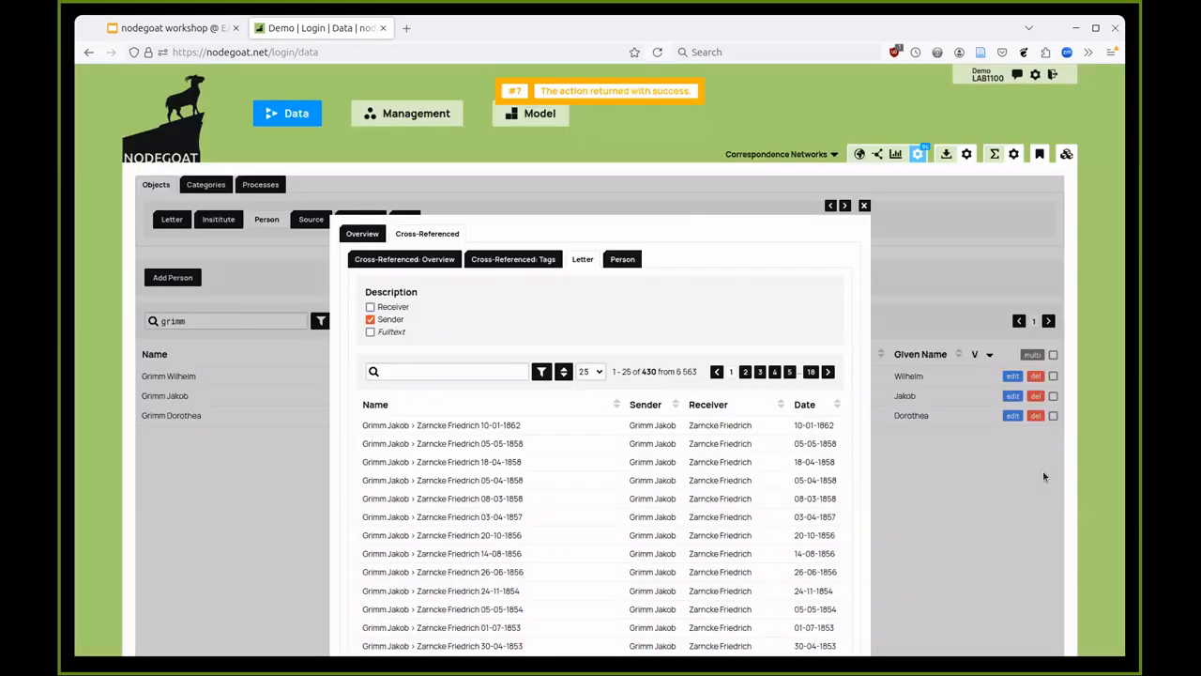
- Preview the correspondence on the geographic map, then close it and reopen Grimm Jakob's record
click(857, 155)
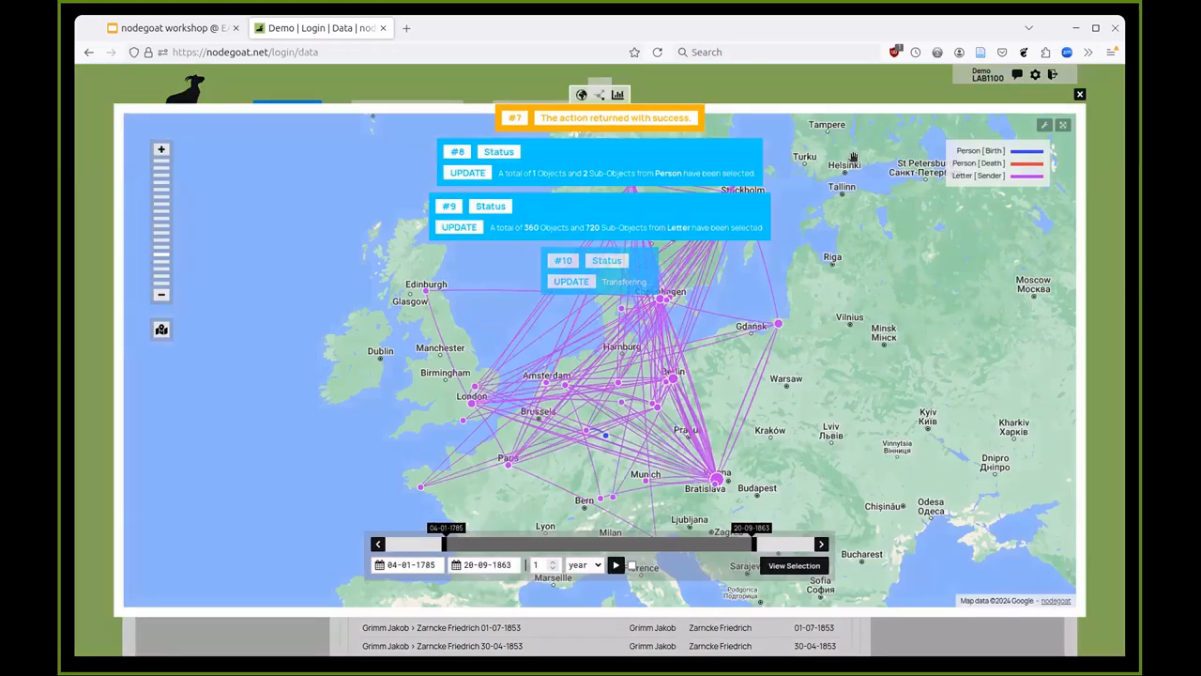
click(926, 300)
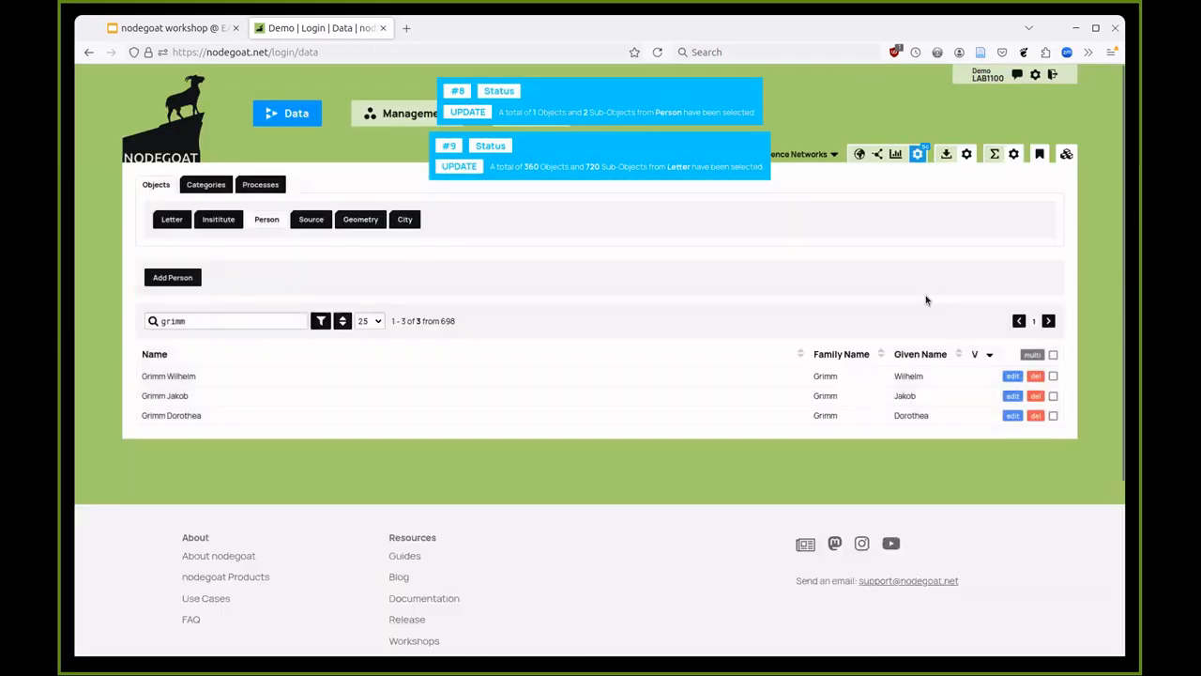
click(241, 396)
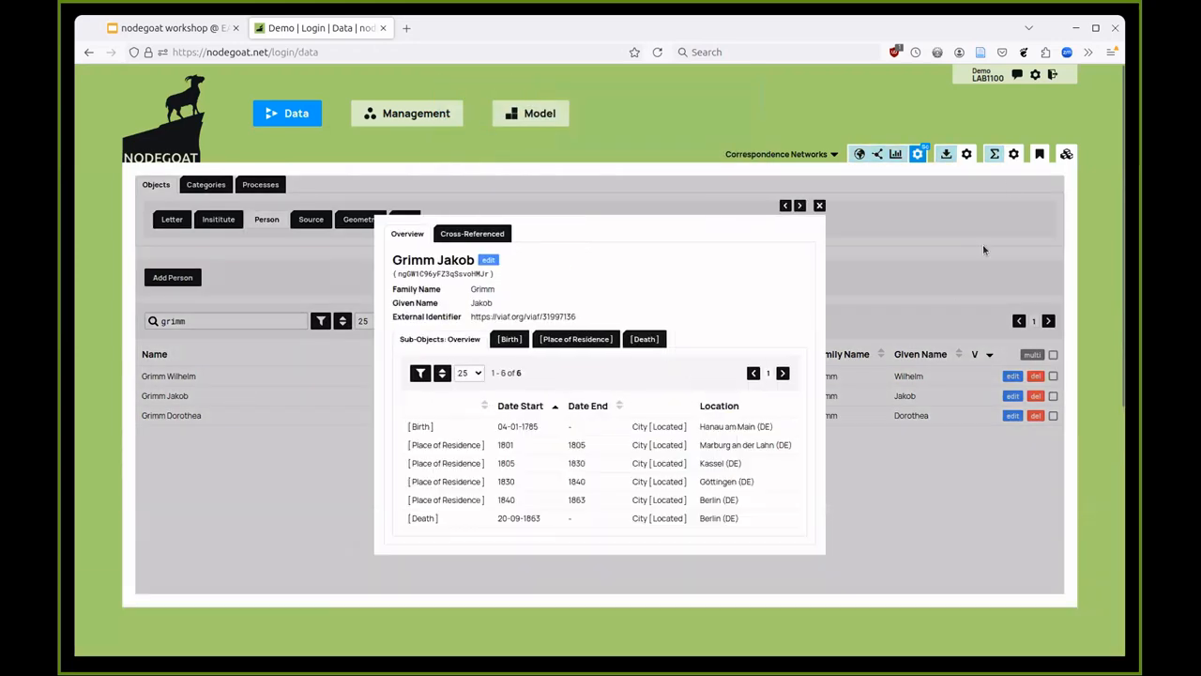
- Switch the visualisation path to letters via [Sender] Person and apply the settings
click(919, 155)
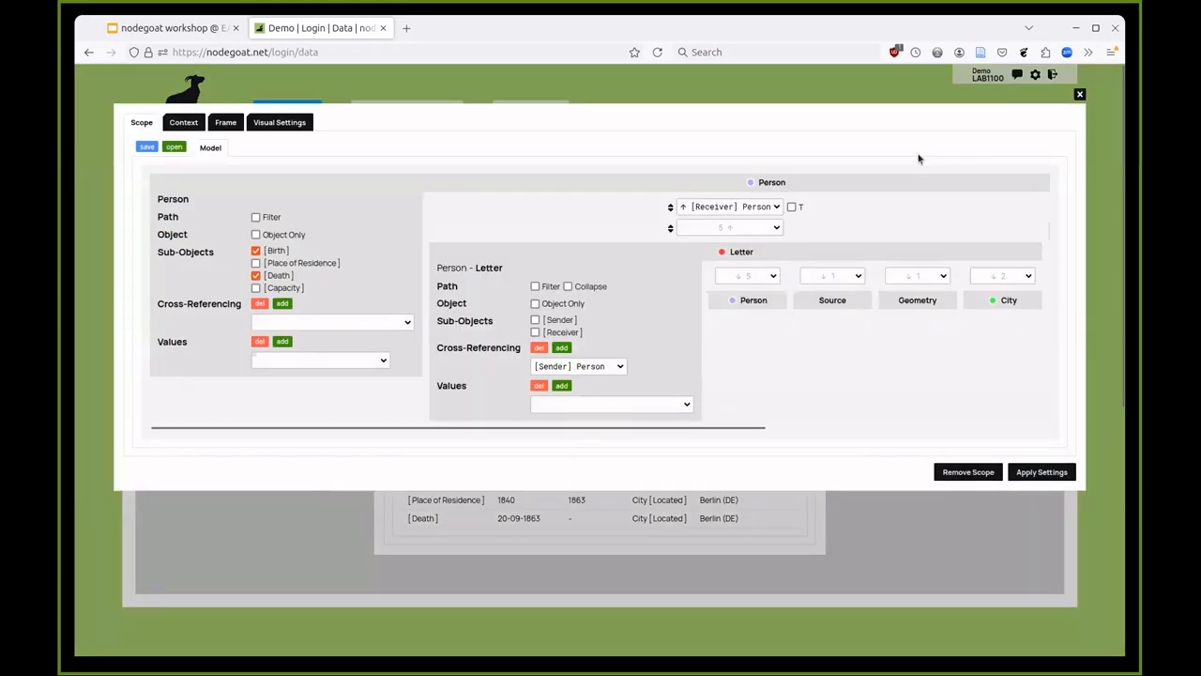
click(820, 87)
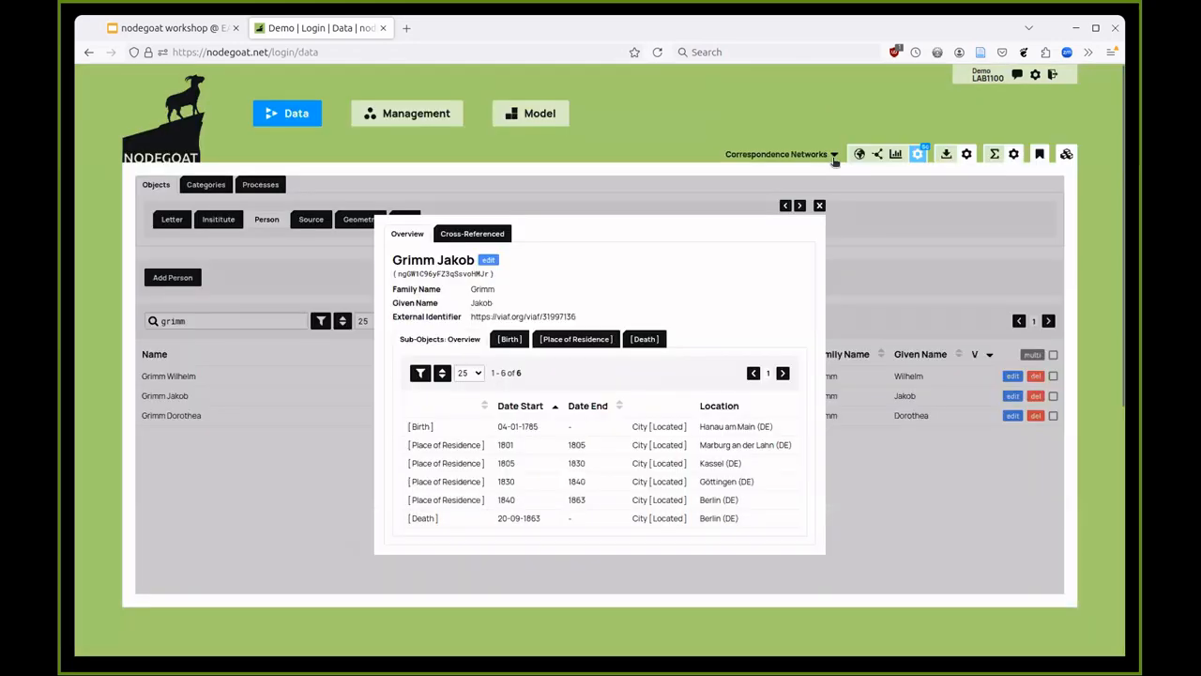
click(919, 155)
click(730, 207)
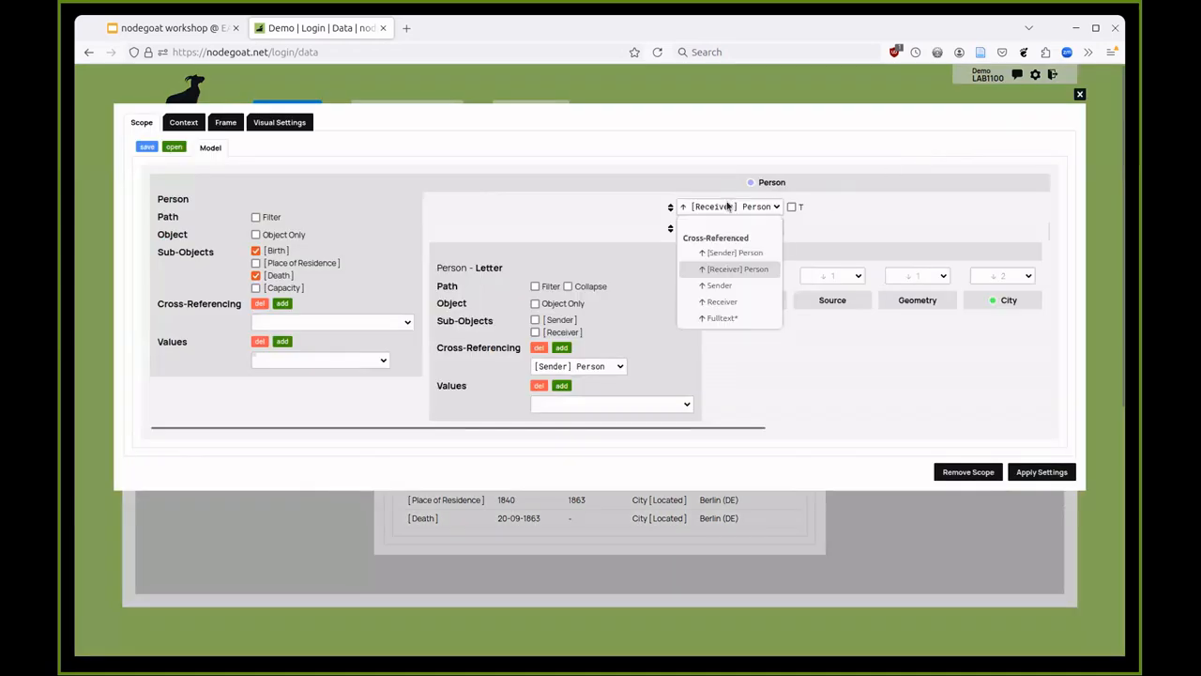
click(727, 251)
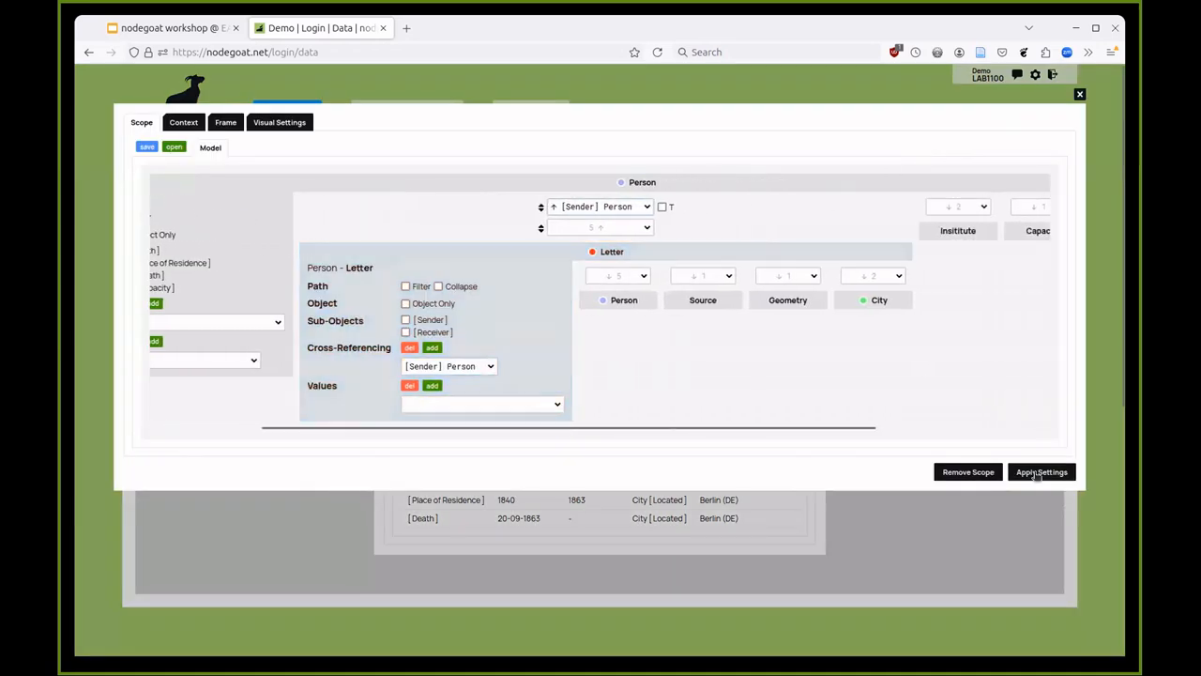
click(1037, 474)
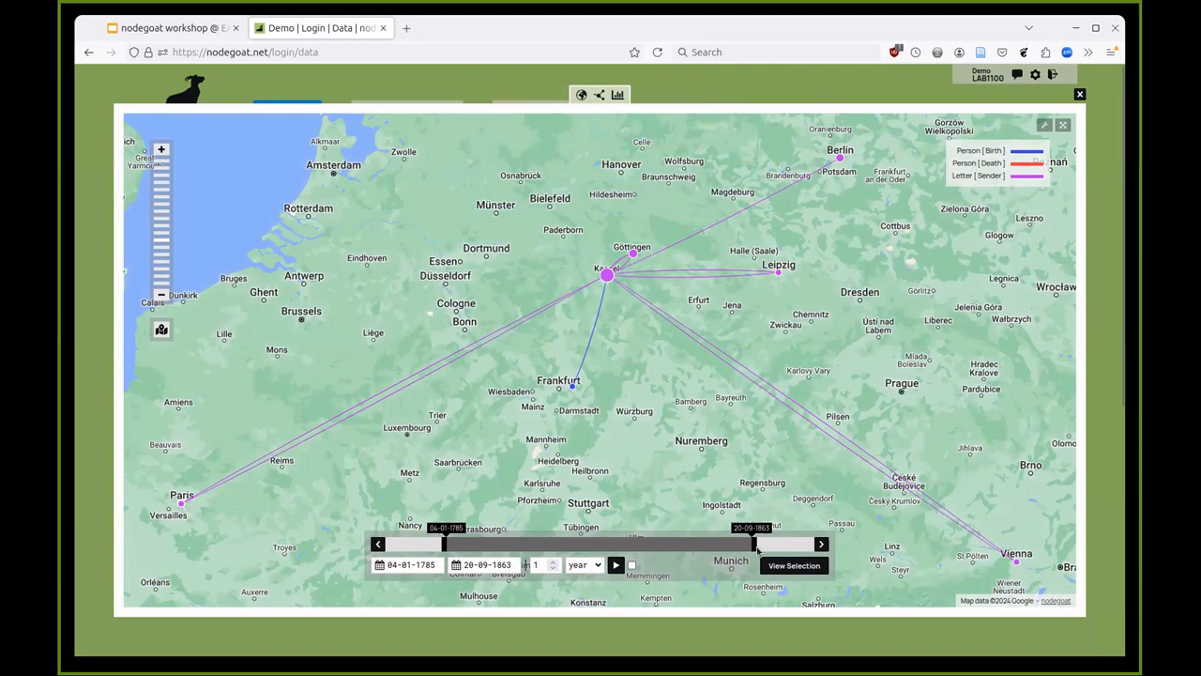
- Extend the map's time range end and zoom out to show routes from 04-01-1785 to 21-06-1869
mouse_move(752, 542)
mouse_down()
mouse_move(459, 543)
mouse_move(774, 537)
mouse_up()
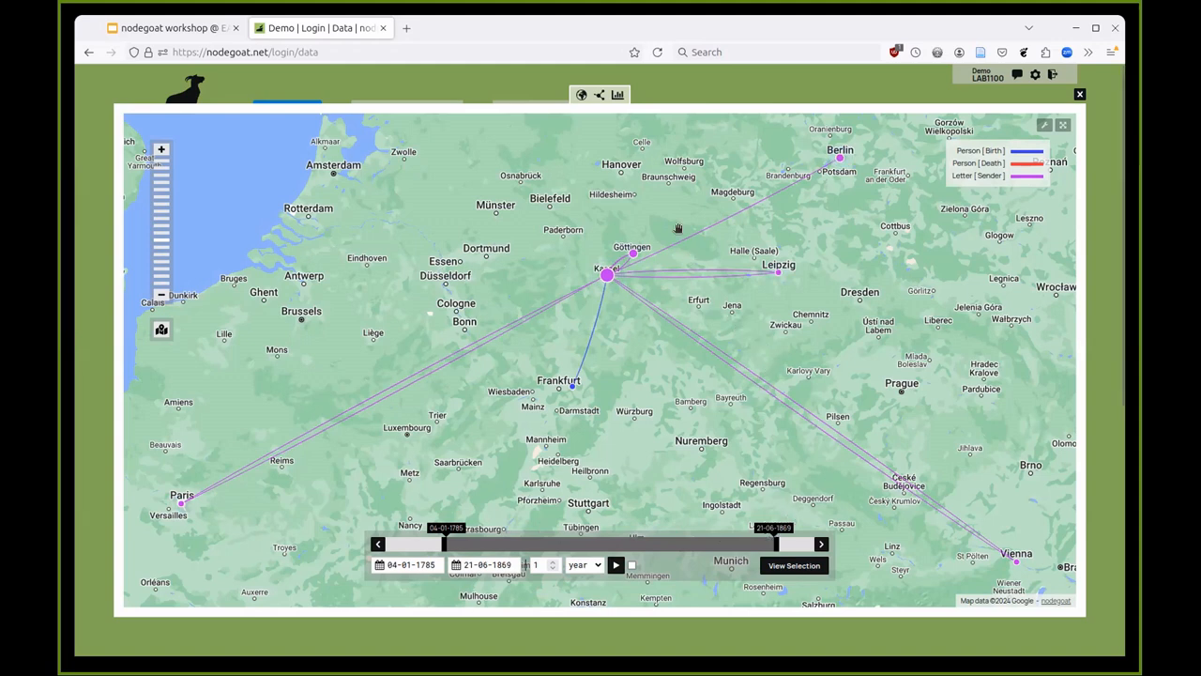
mouse_move(633, 254)
scroll(842, 231, down, 2)
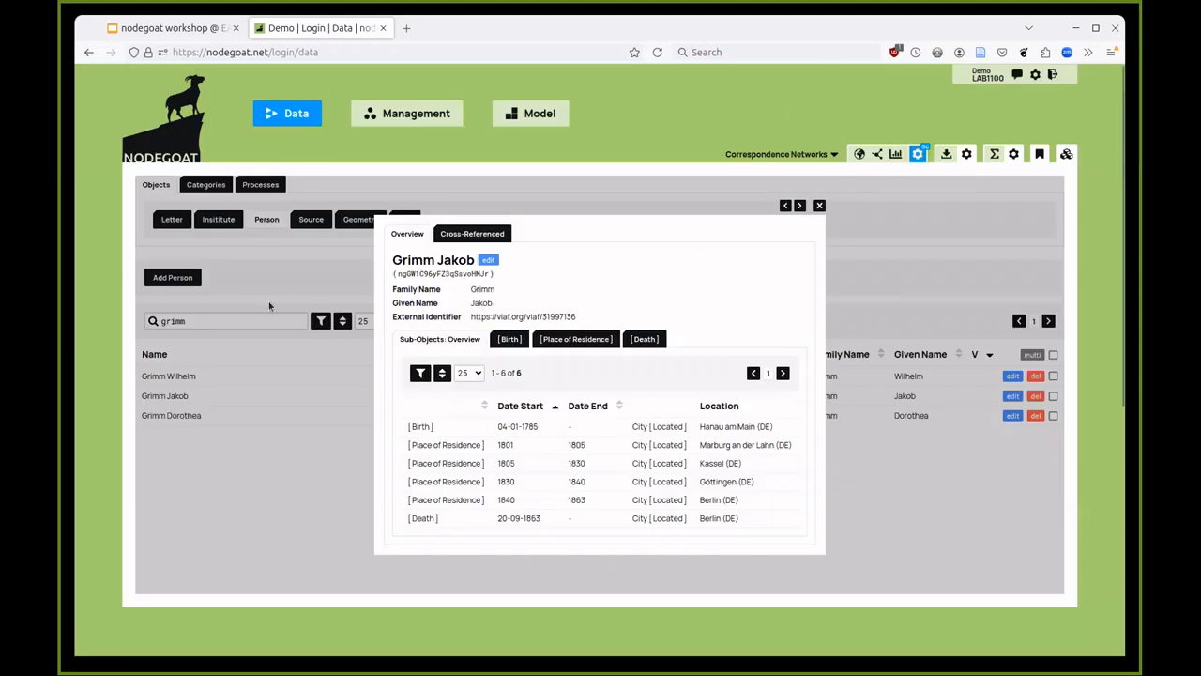
click(268, 306)
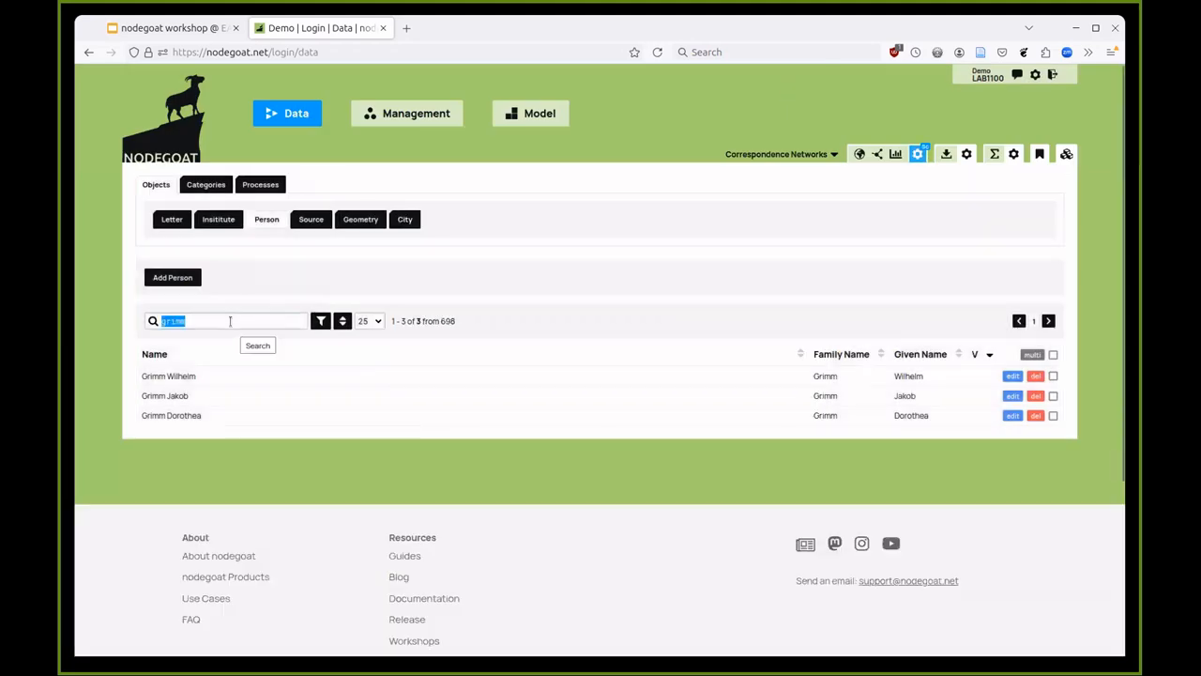
text(rask)
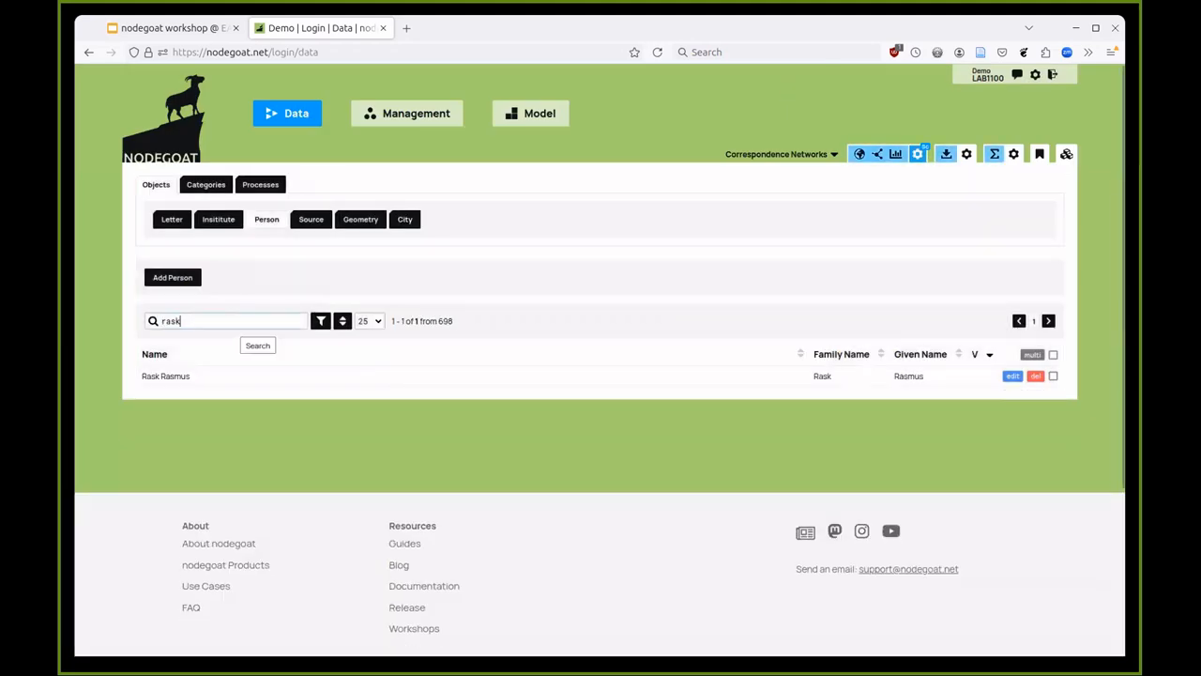
click(225, 377)
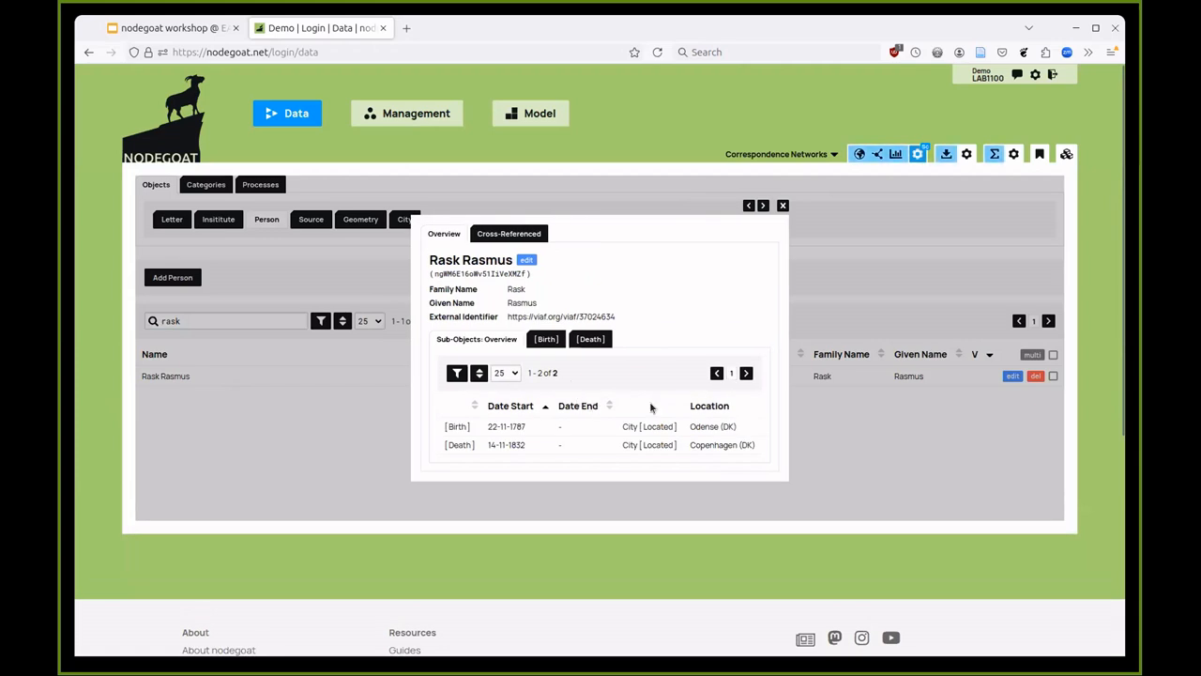
- Show Rask Rasmus's 197 cross-referenced letters and view their routes on the map before closing it
click(512, 233)
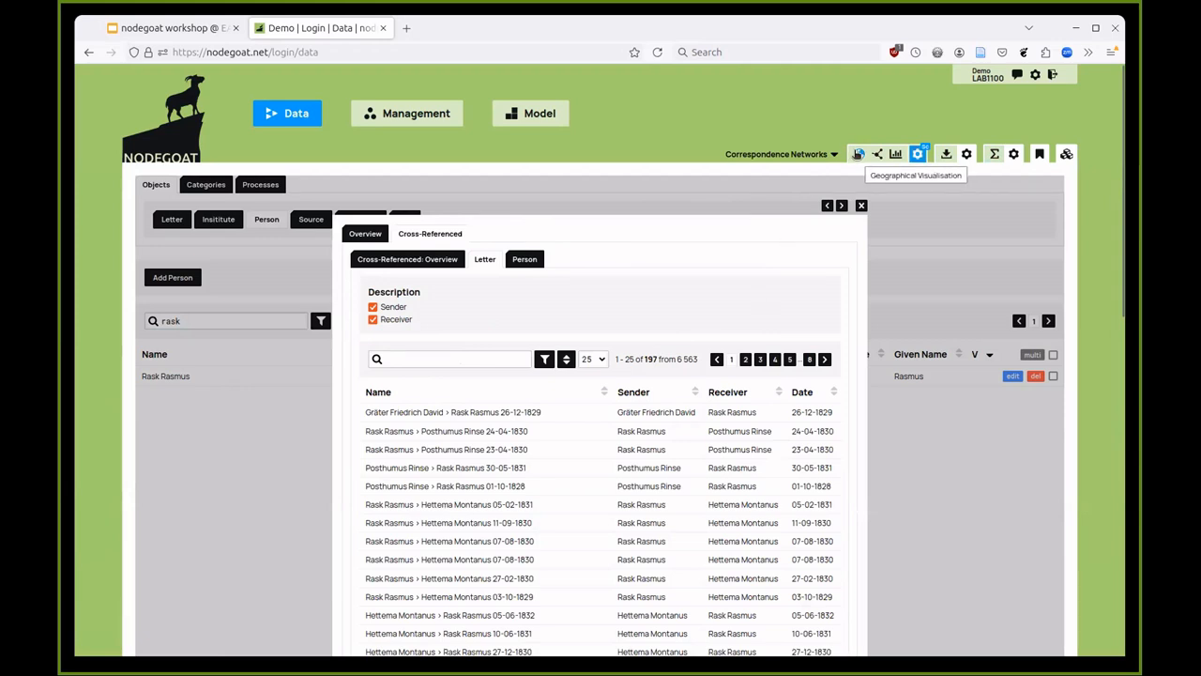
click(856, 153)
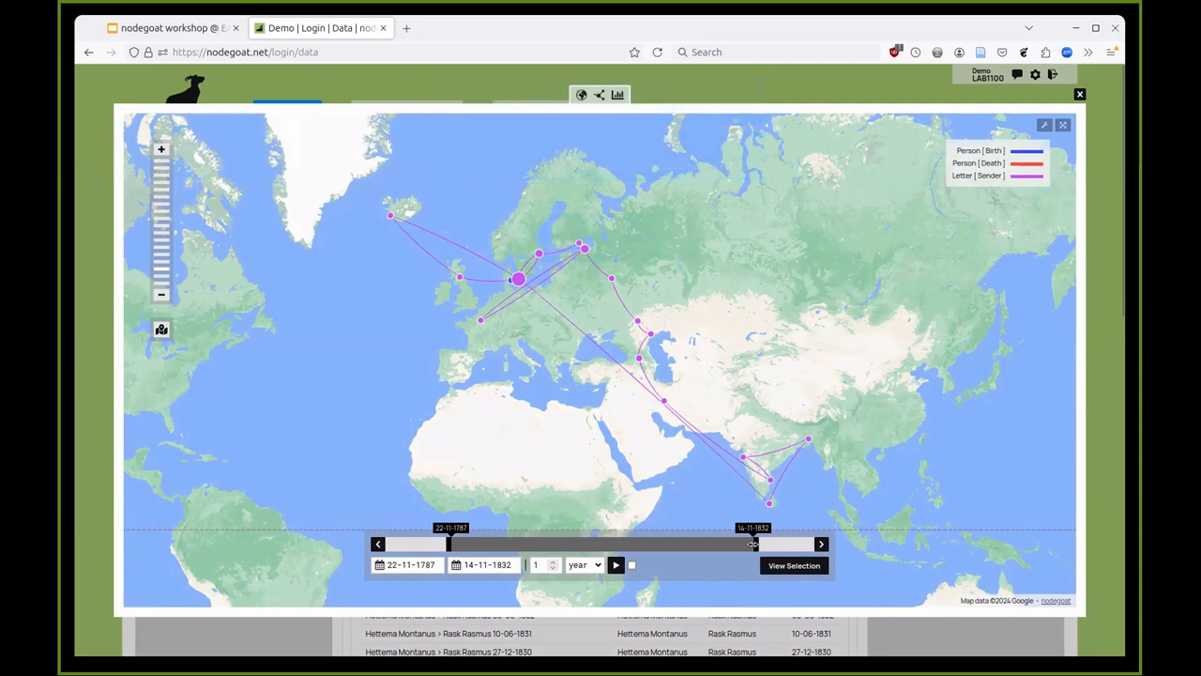
mouse_move(753, 543)
mouse_down()
mouse_move(577, 544)
mouse_move(760, 542)
mouse_up()
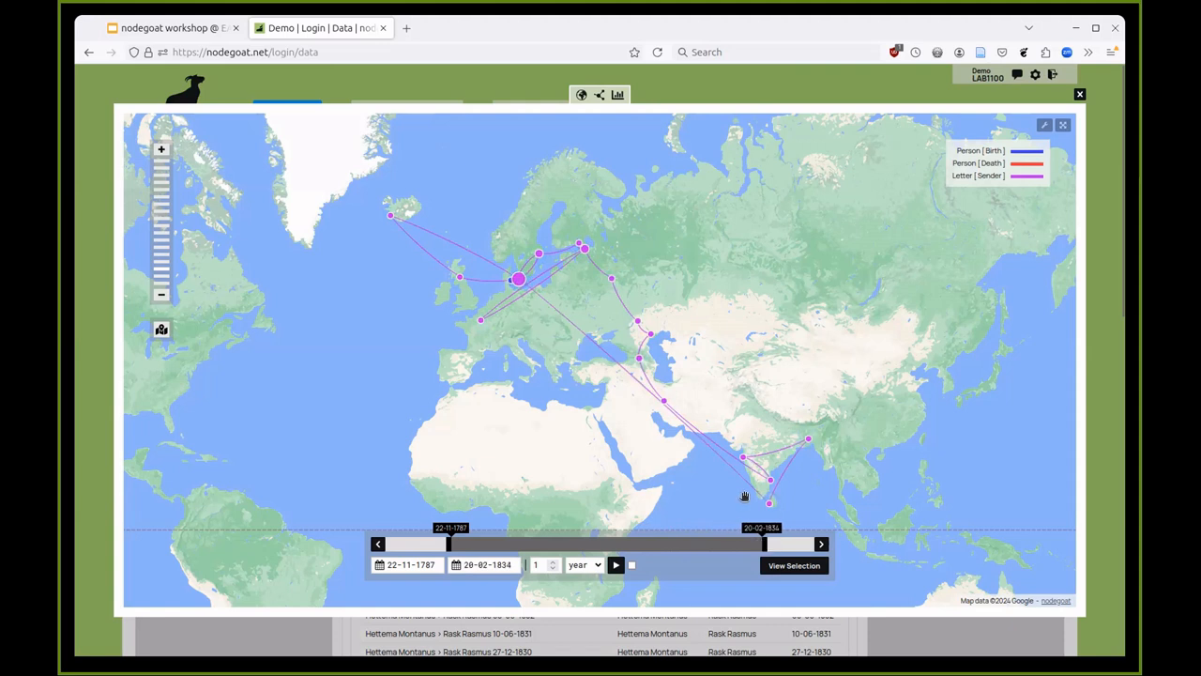
click(787, 81)
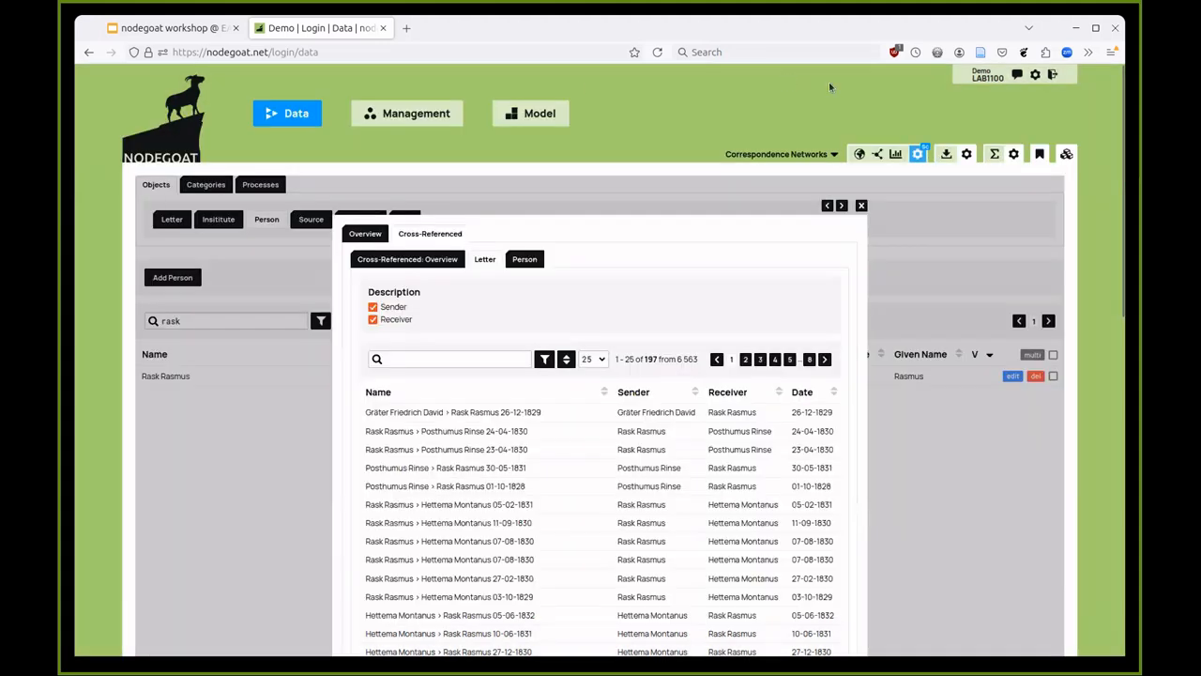
click(233, 263)
click(253, 224)
click(174, 219)
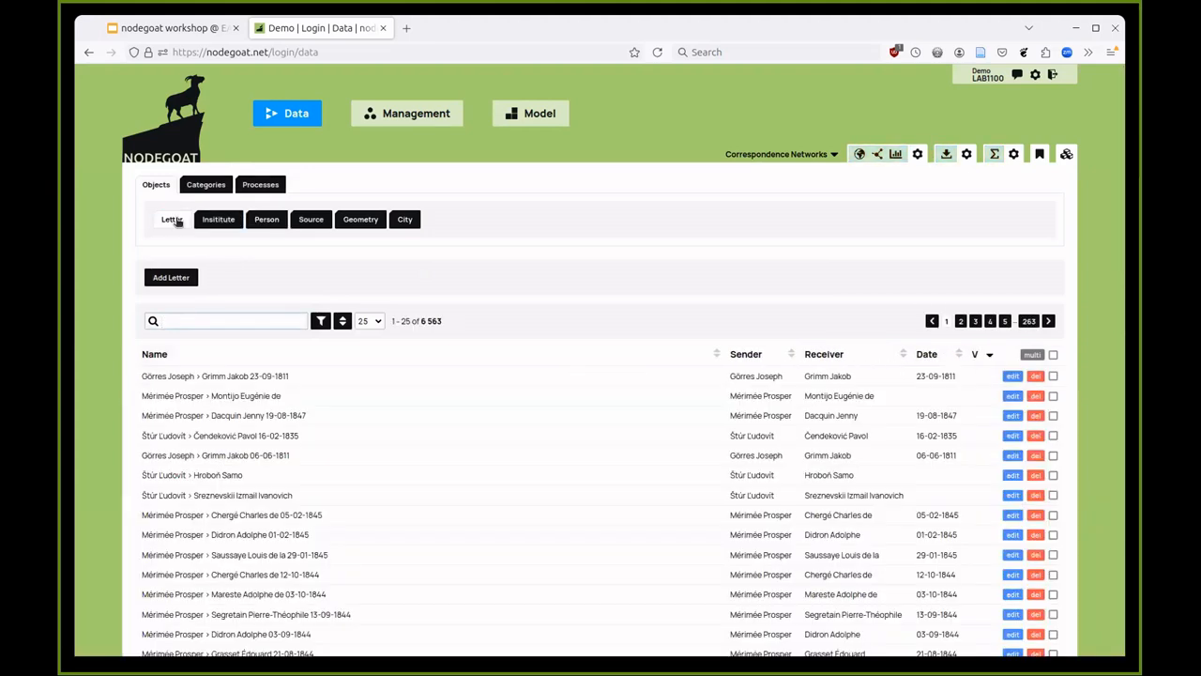
- View the social network of all letters, zoomed out with its range ending 09-04-1846, then close it
click(875, 160)
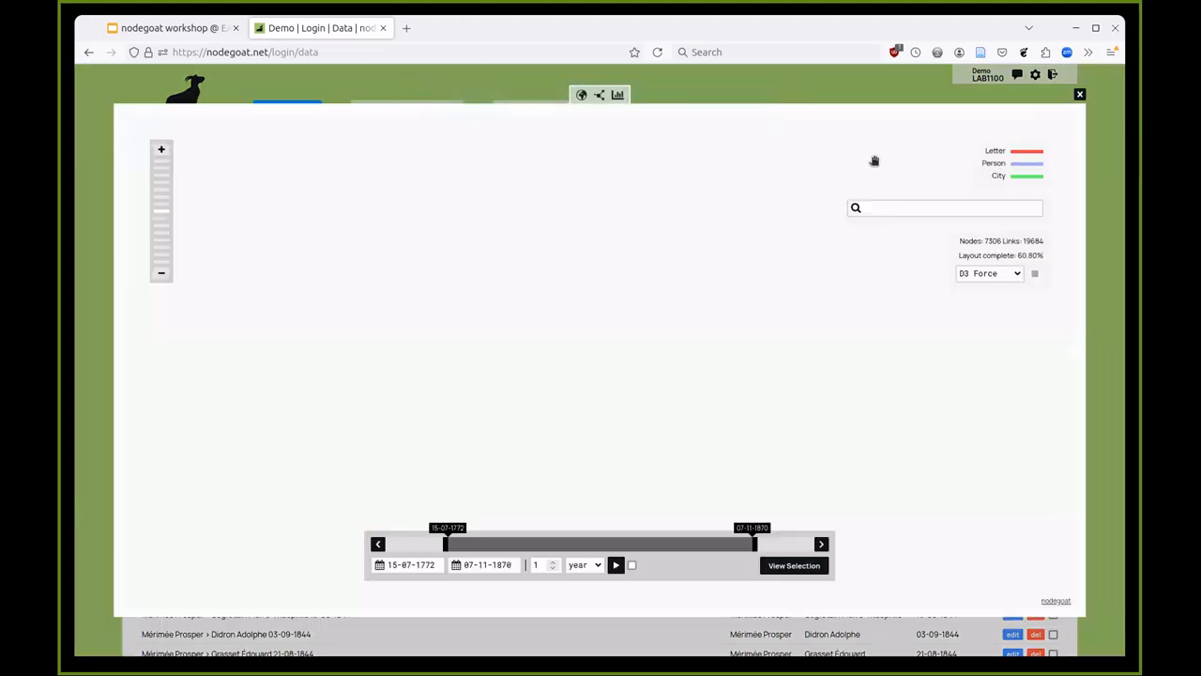
click(1035, 274)
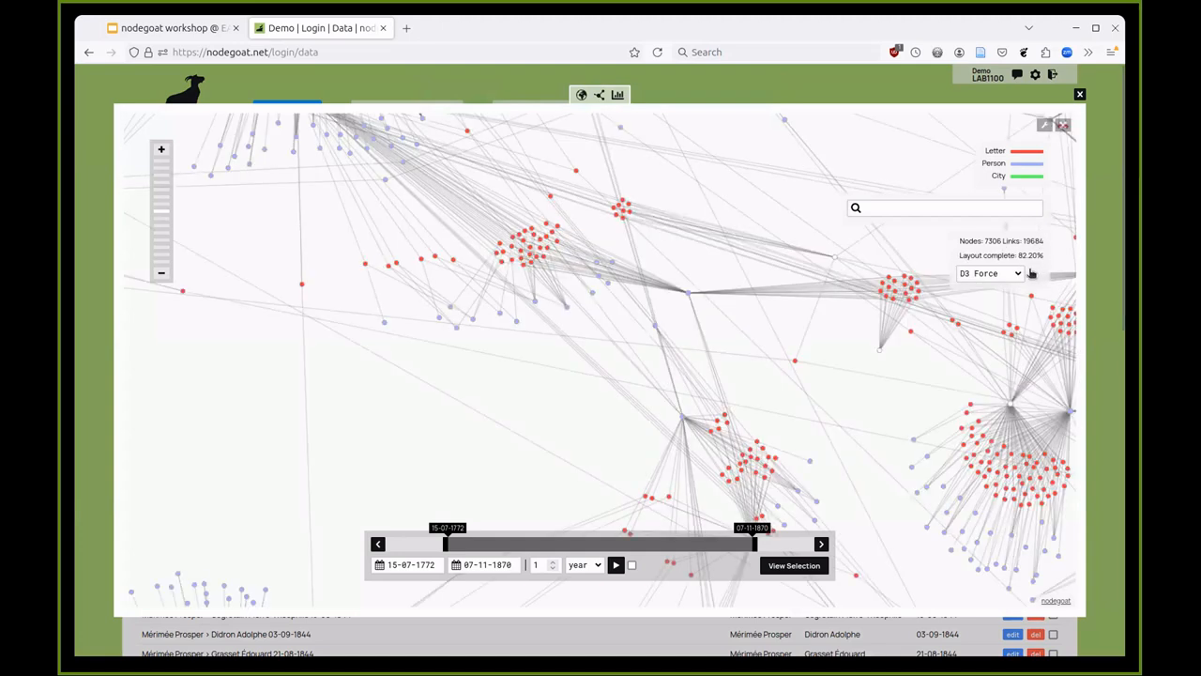
click(1031, 273)
click(161, 273)
click(160, 273)
click(161, 273)
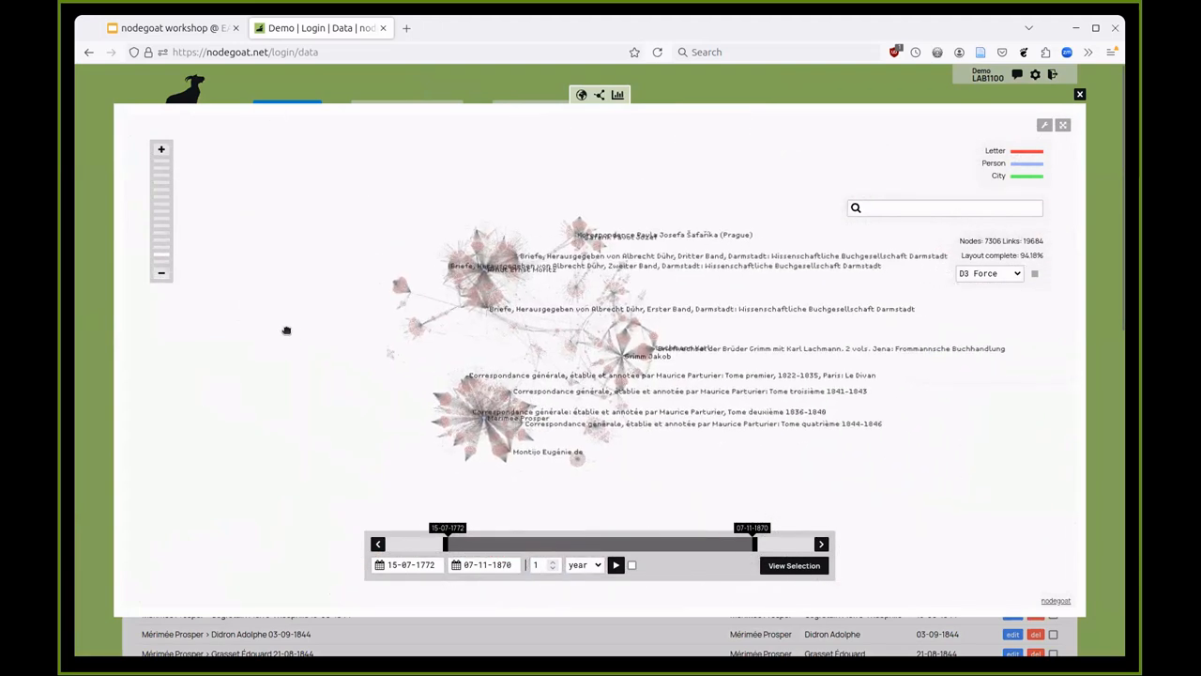
scroll(491, 342, up, 2)
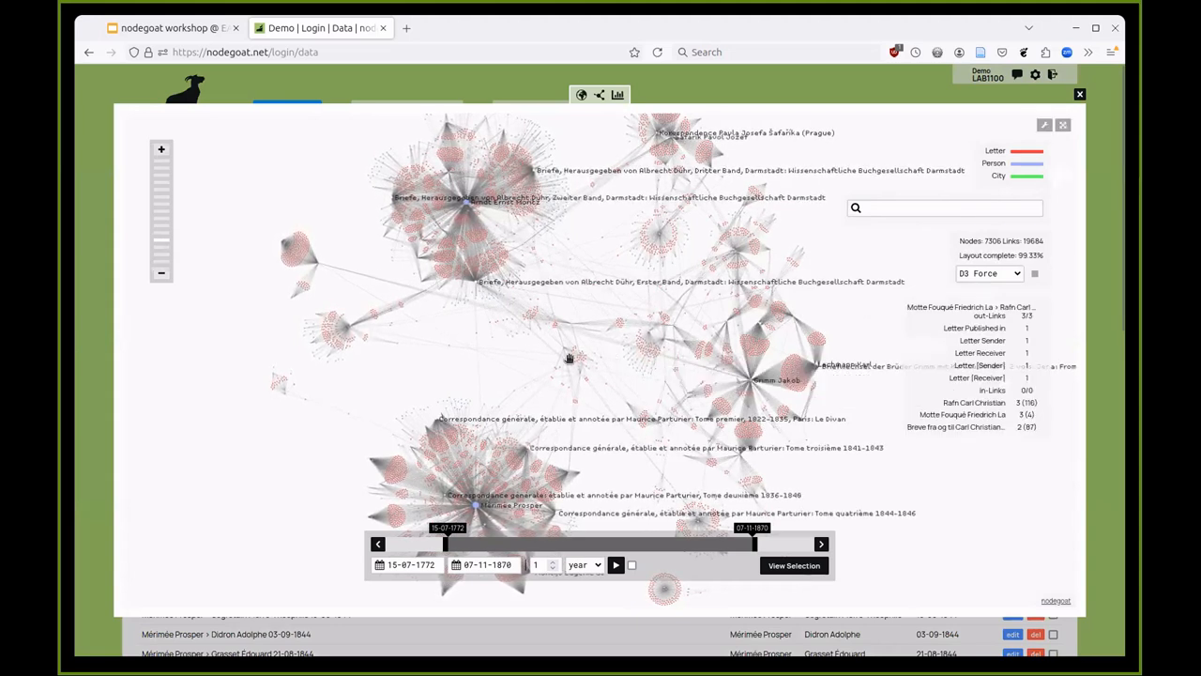
drag(751, 547, 812, 542)
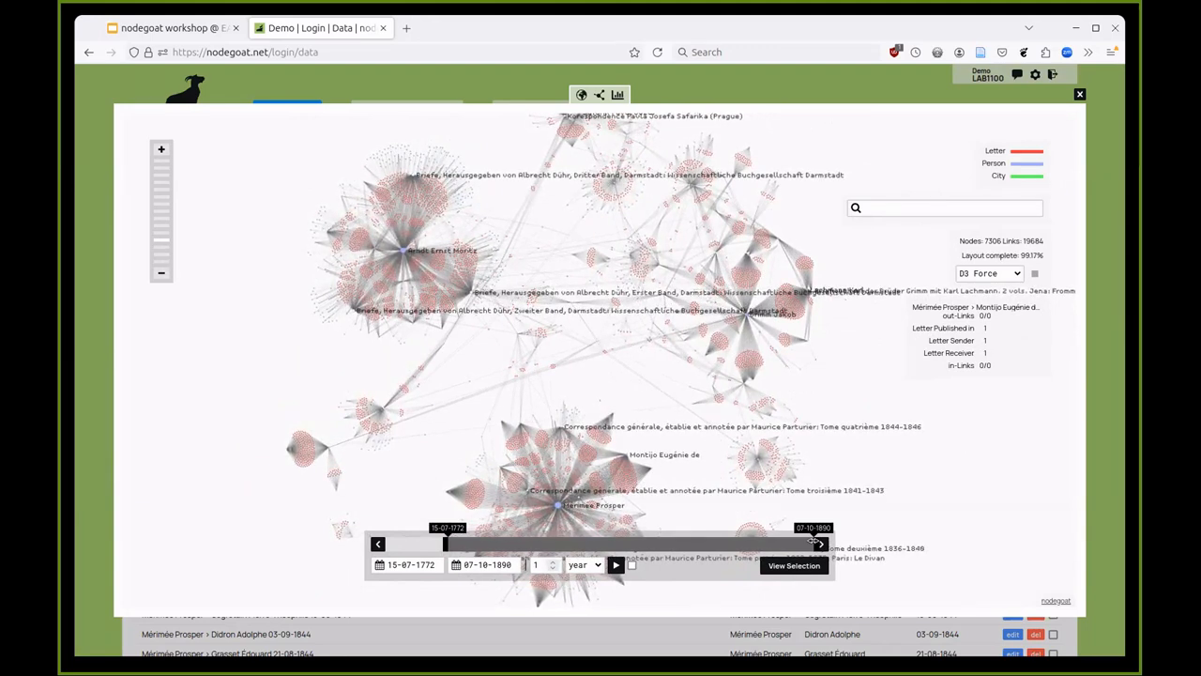
click(891, 87)
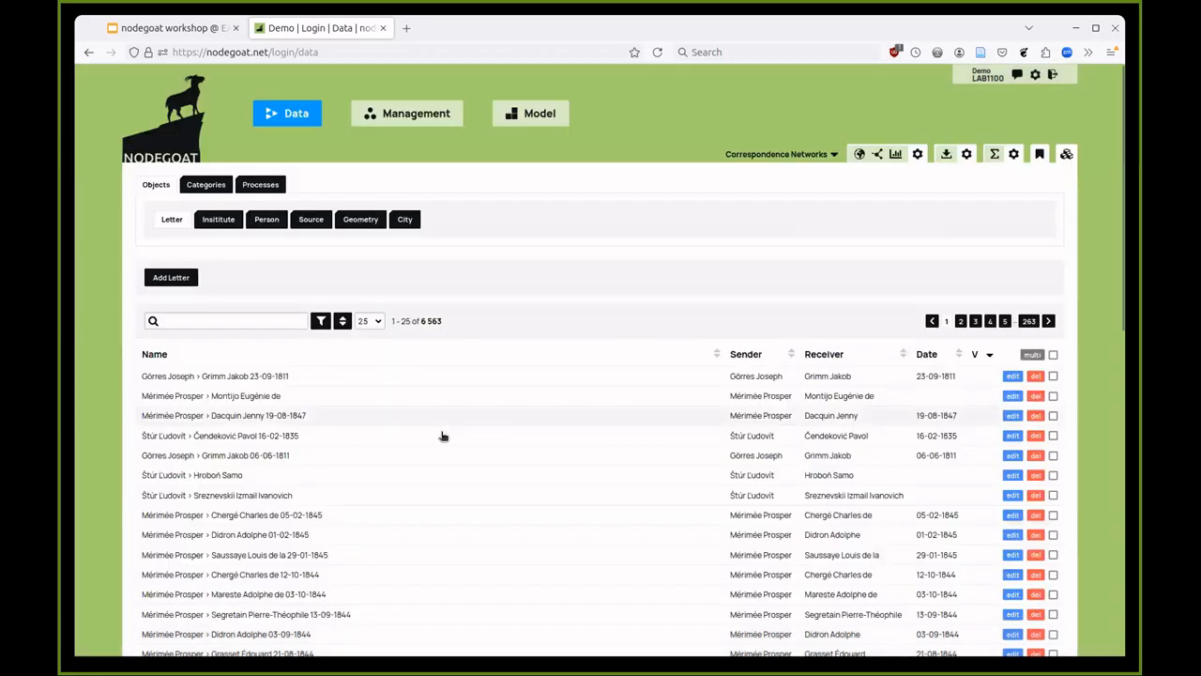
- Load the 'Person > Letter (c): Weight is Betweenness Centrality' scenario into the Person list
click(272, 221)
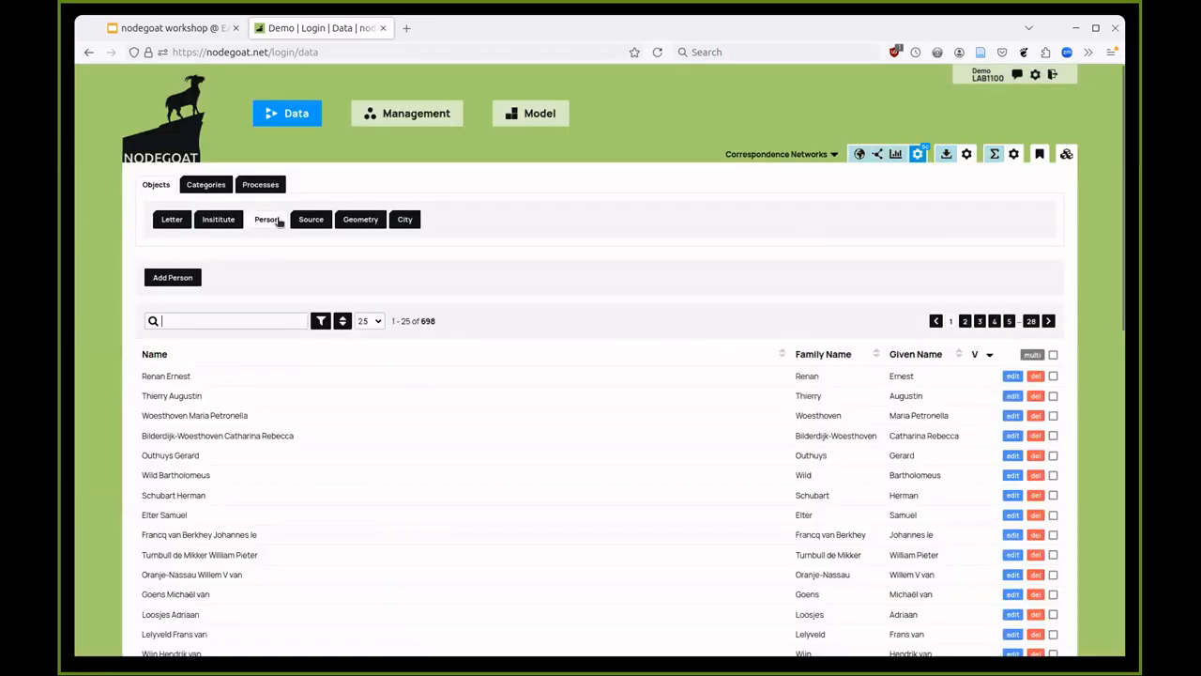
click(1067, 154)
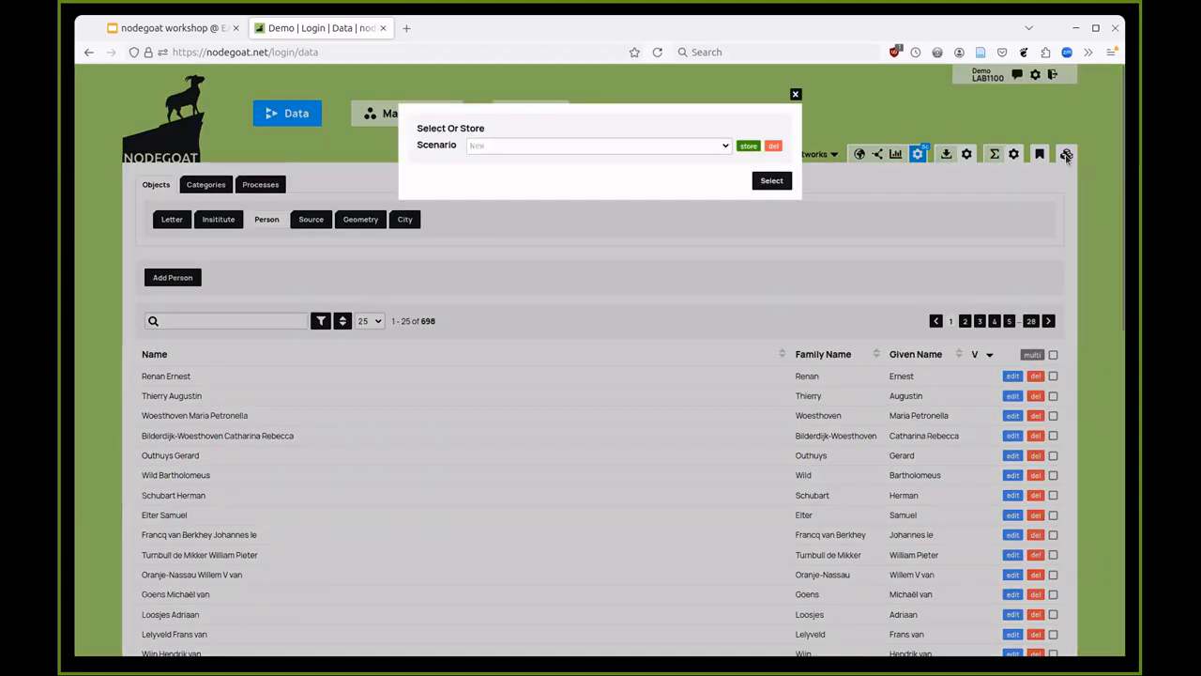
click(567, 148)
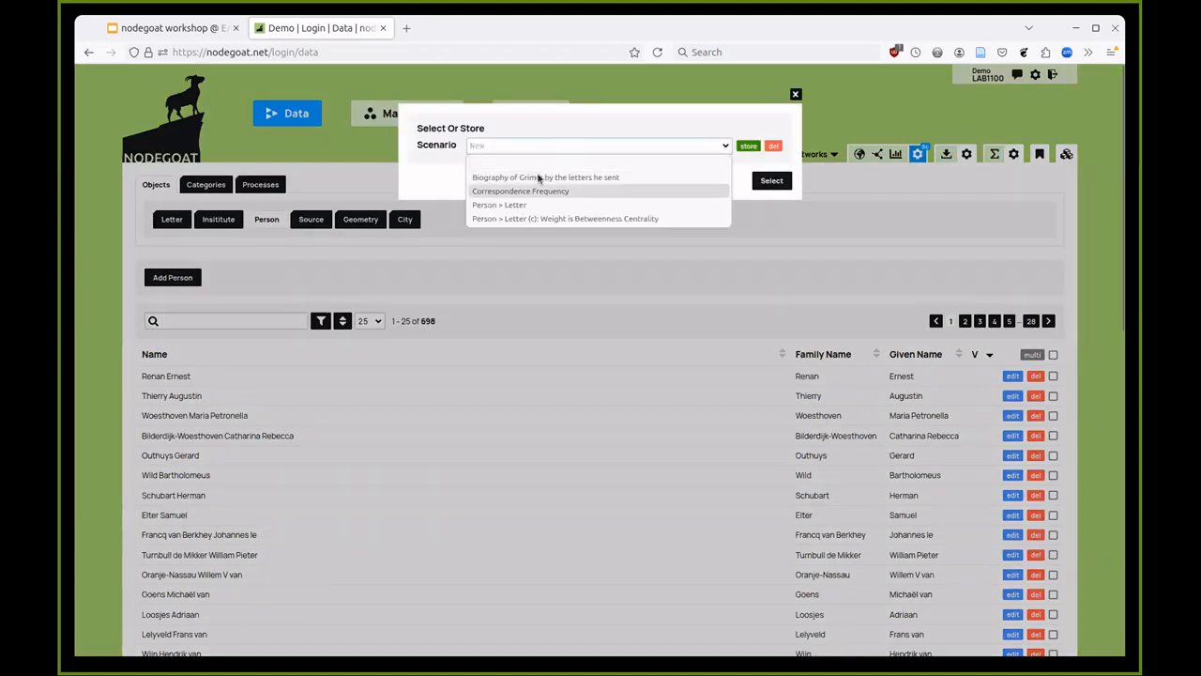
click(526, 220)
click(772, 198)
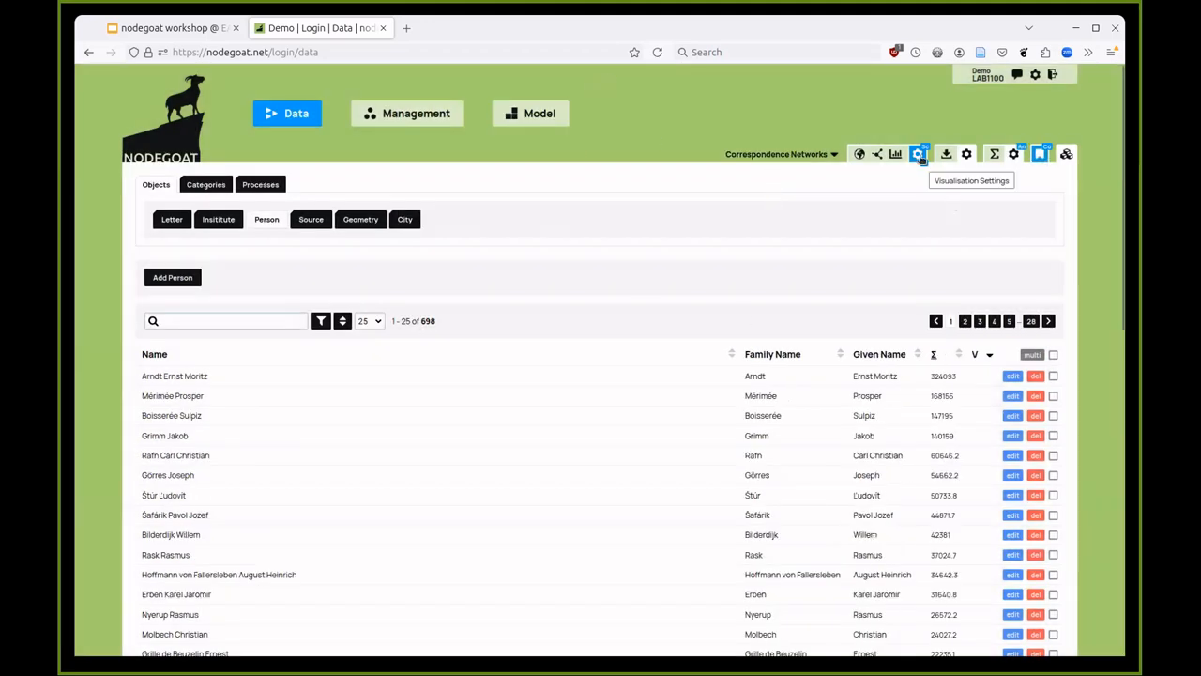
- Inspect the Person visualisation scope and analysis settings, then close them
click(918, 156)
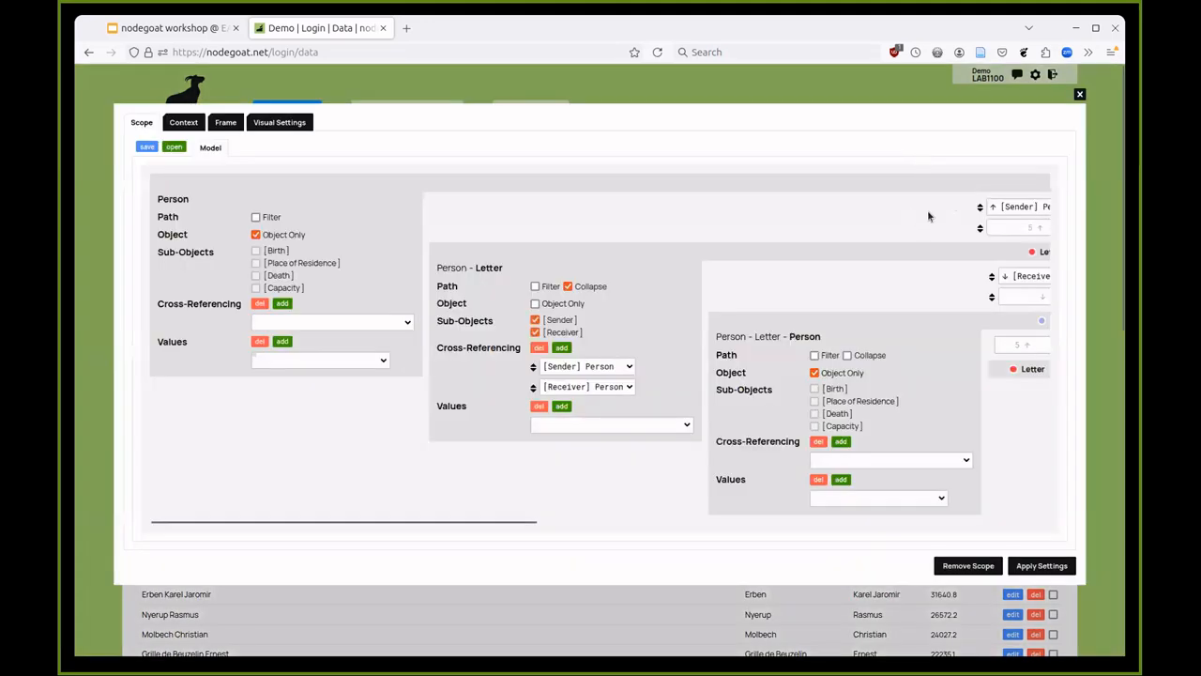
drag(446, 521, 541, 523)
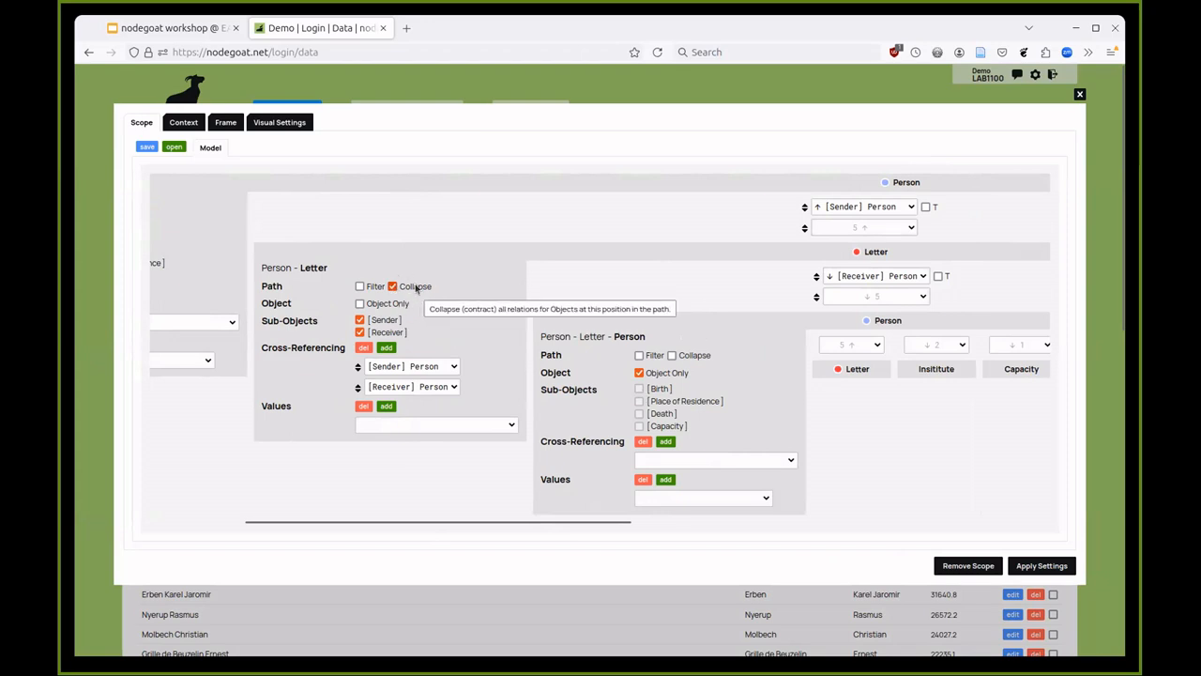
click(659, 52)
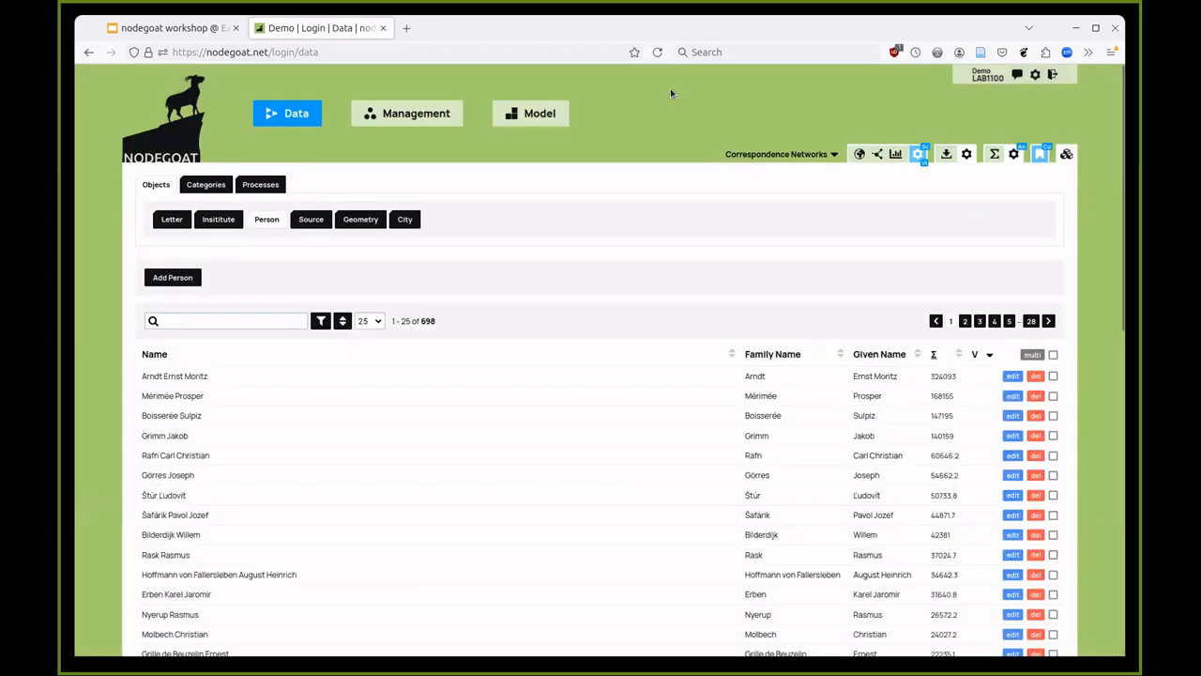
click(1012, 155)
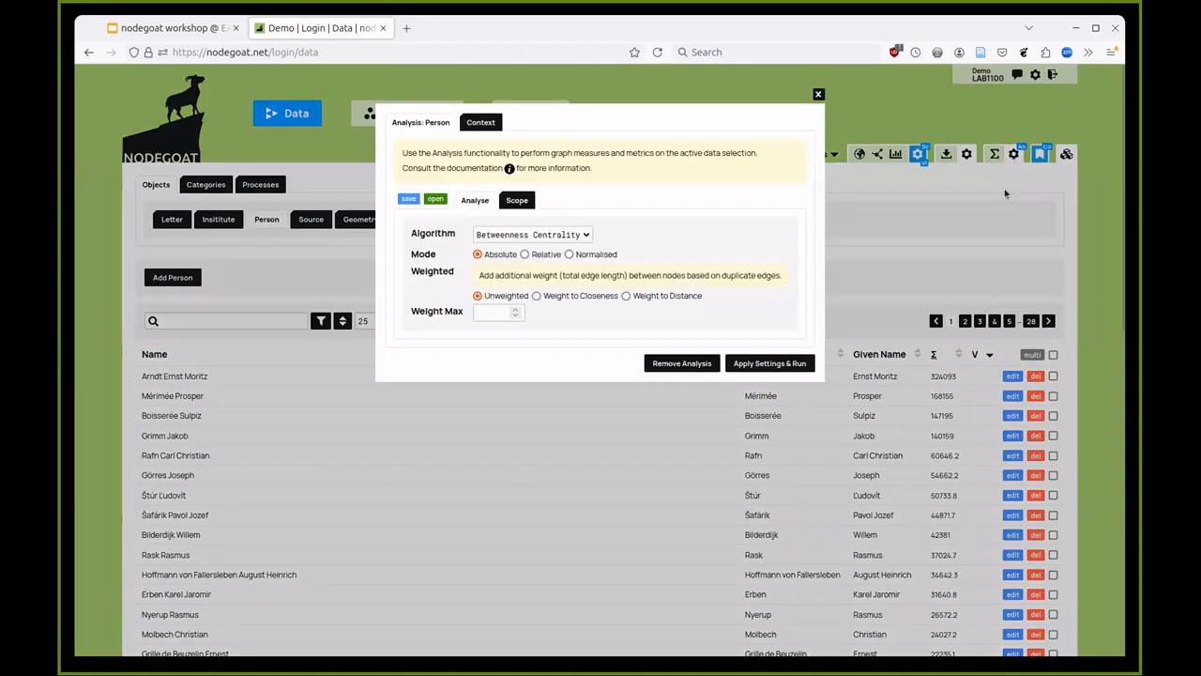
click(976, 254)
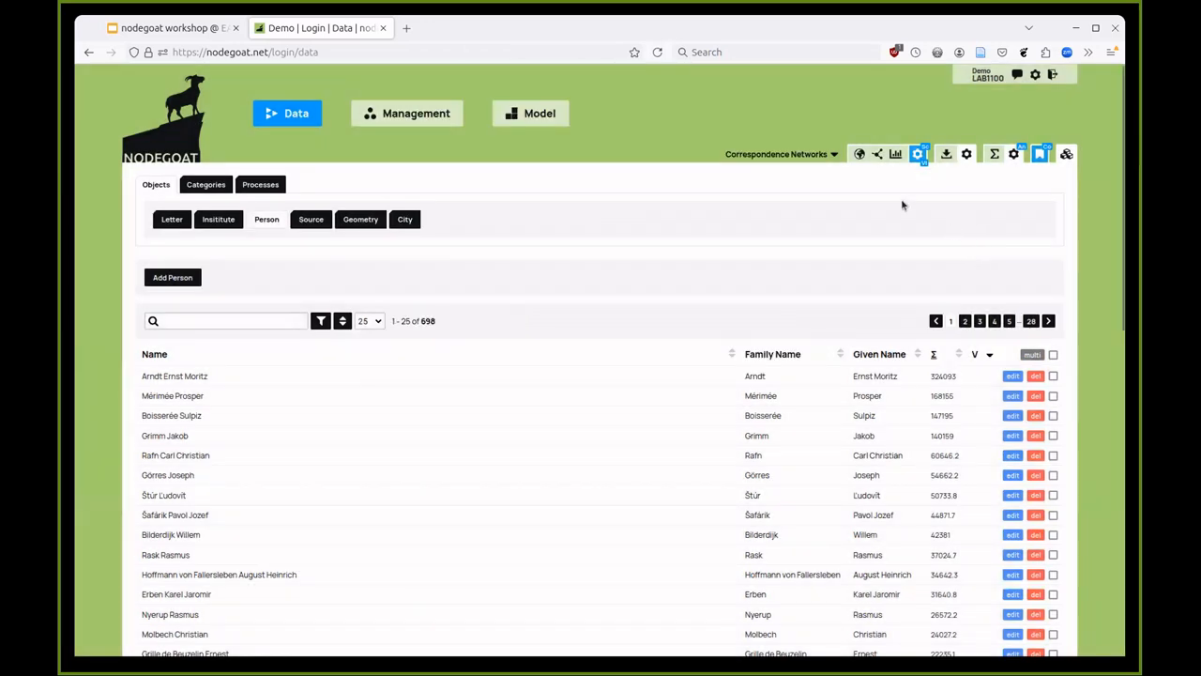
click(876, 156)
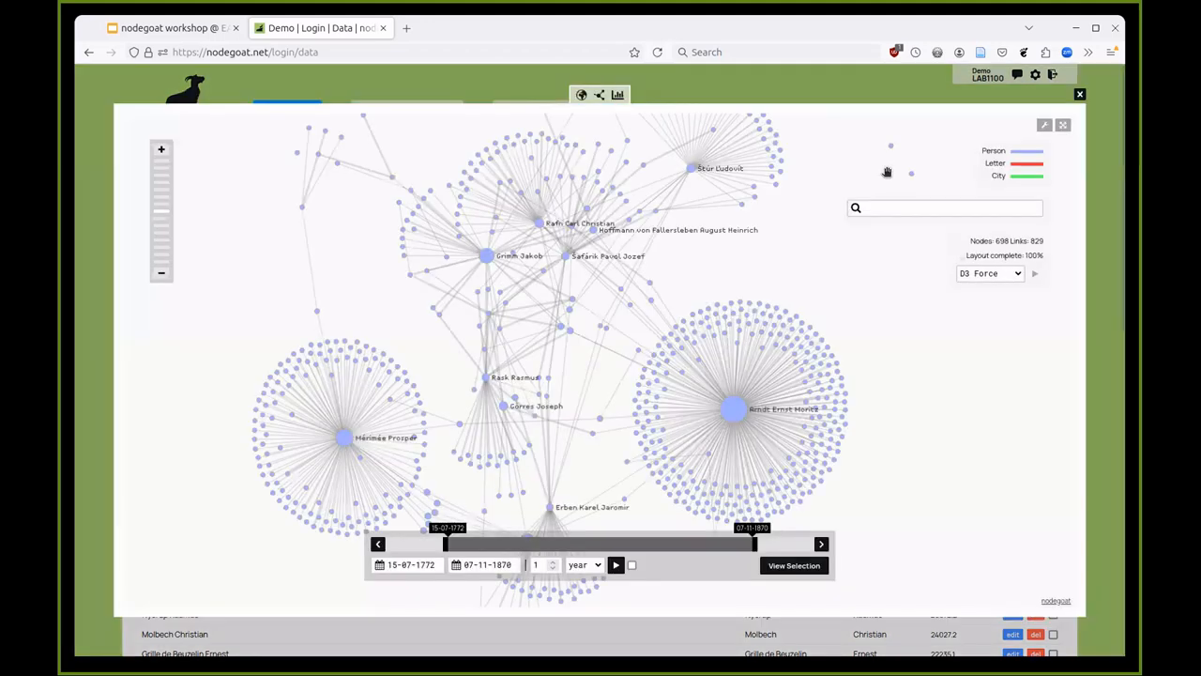
mouse_move(716, 280)
mouse_down()
mouse_move(710, 314)
mouse_move(708, 283)
mouse_up()
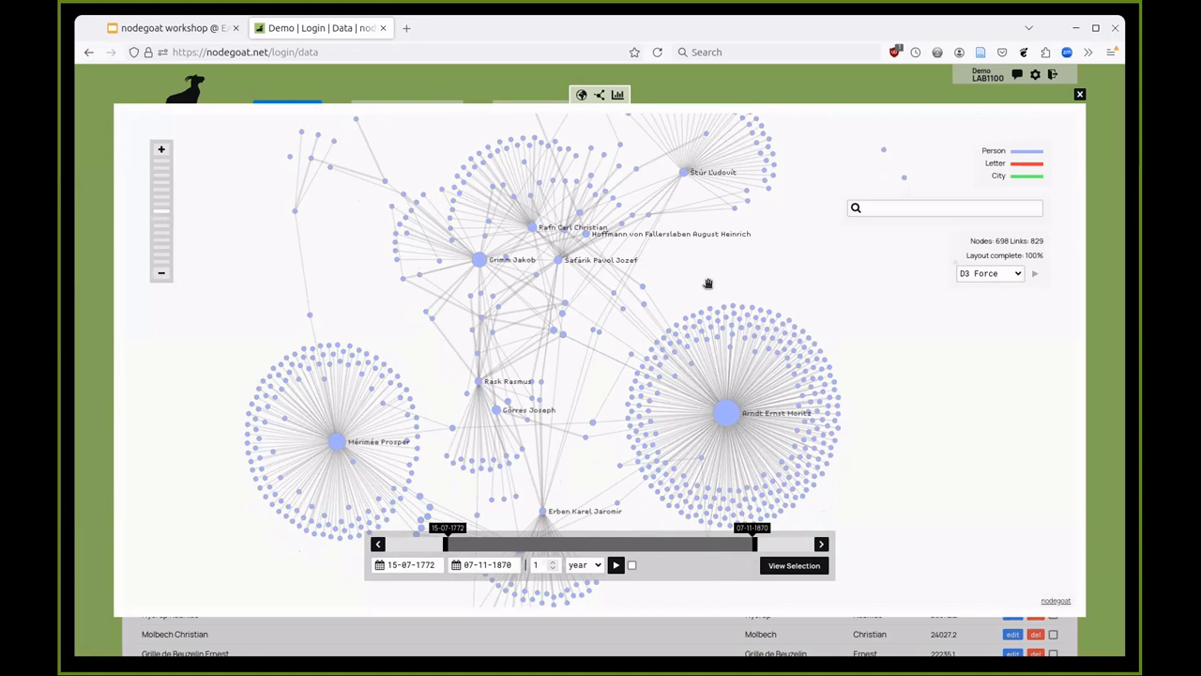
drag(708, 283, 669, 187)
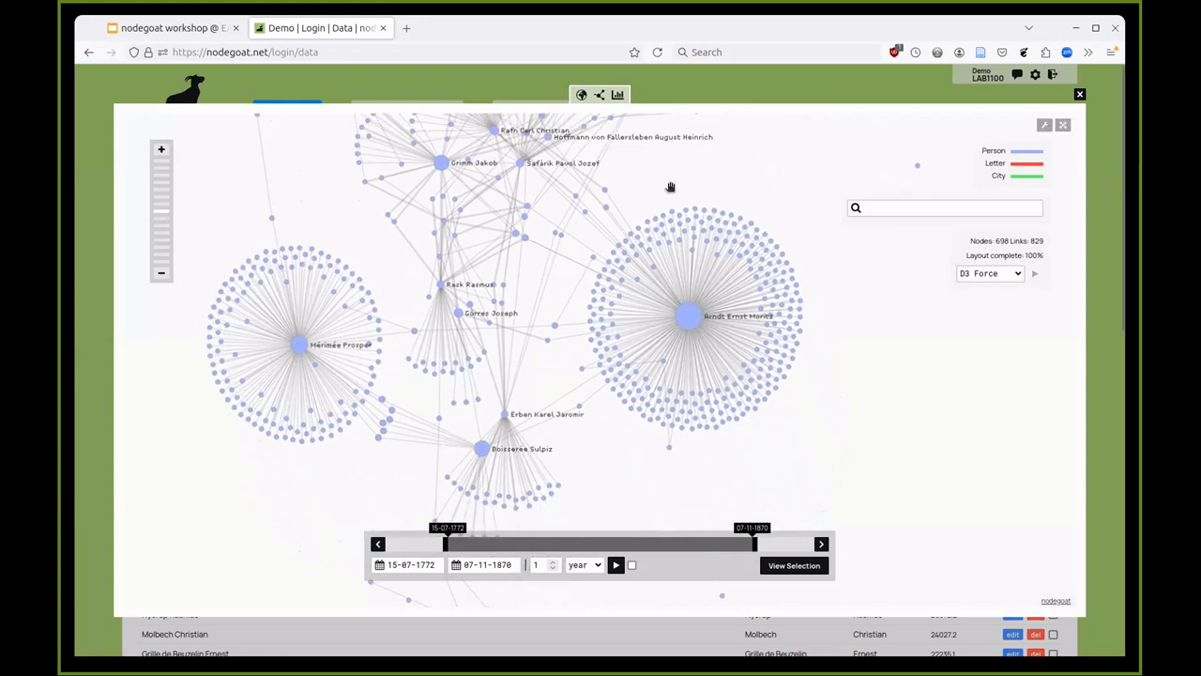
scroll(670, 187, down, 1)
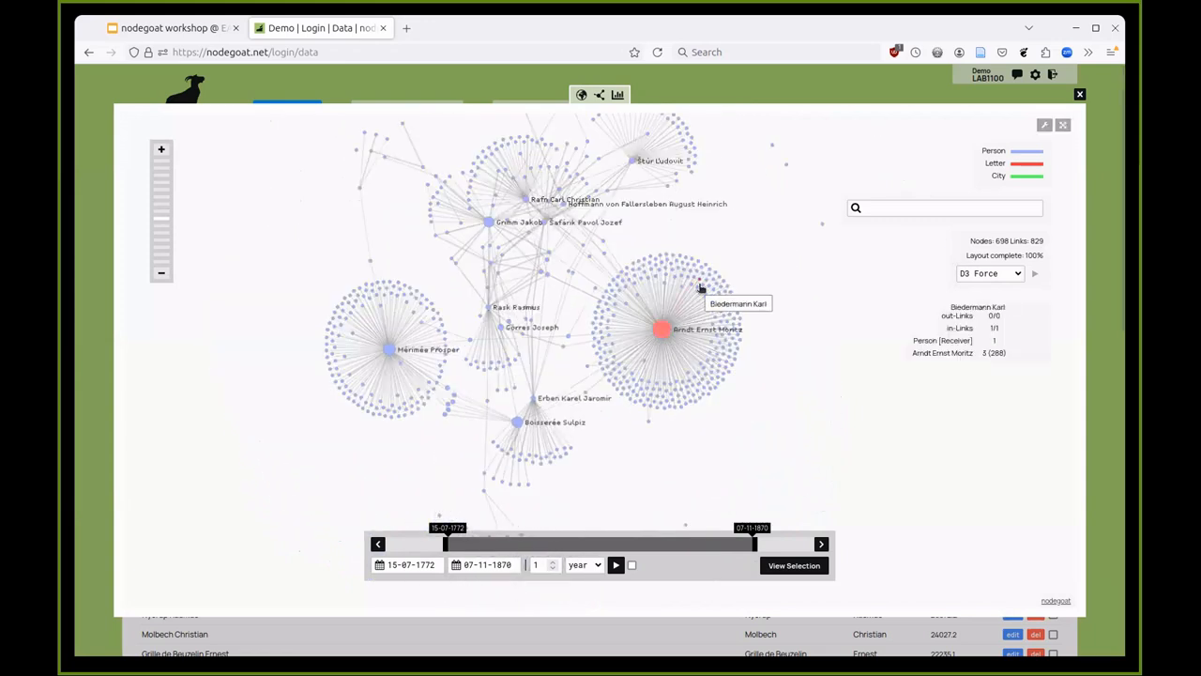
mouse_move(665, 331)
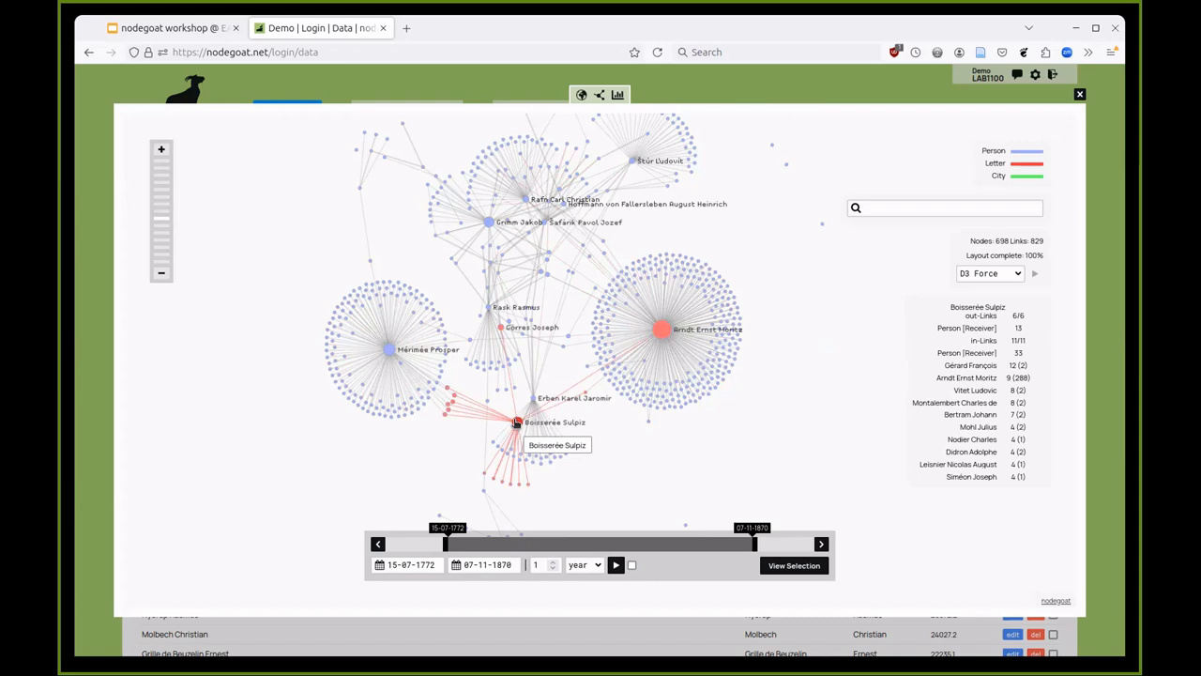
click(497, 87)
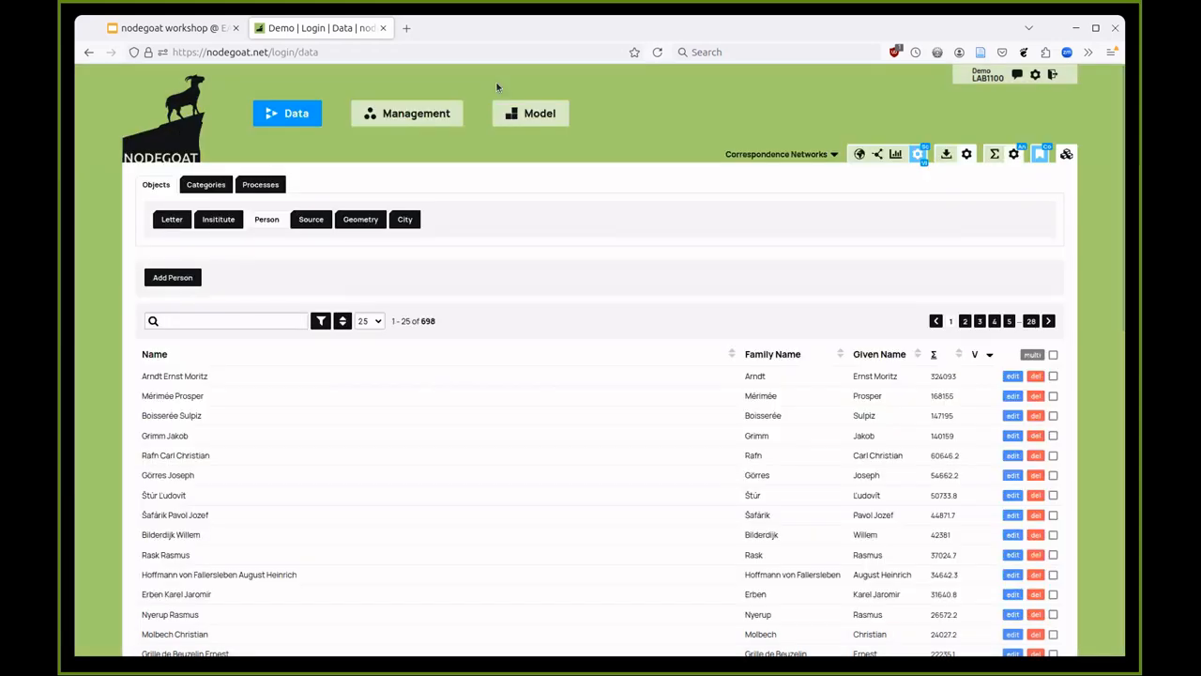
- Show the Letter objects list and open the dropdown of saved Letter scenarios
click(171, 220)
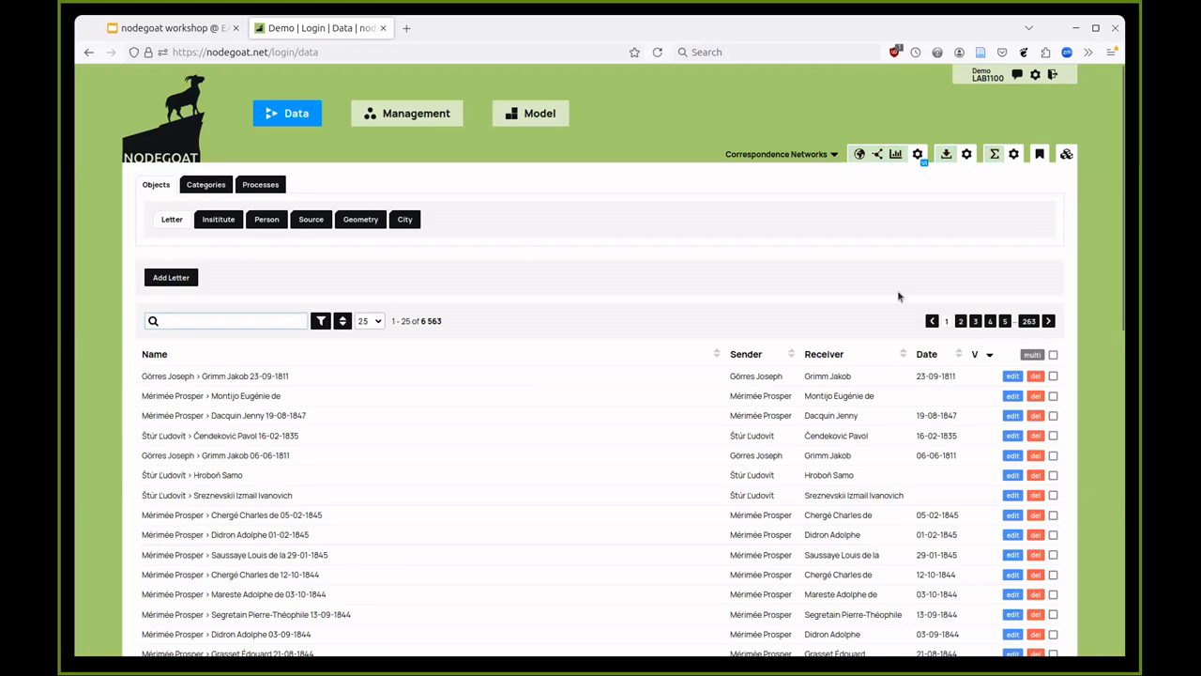
click(1066, 156)
click(540, 150)
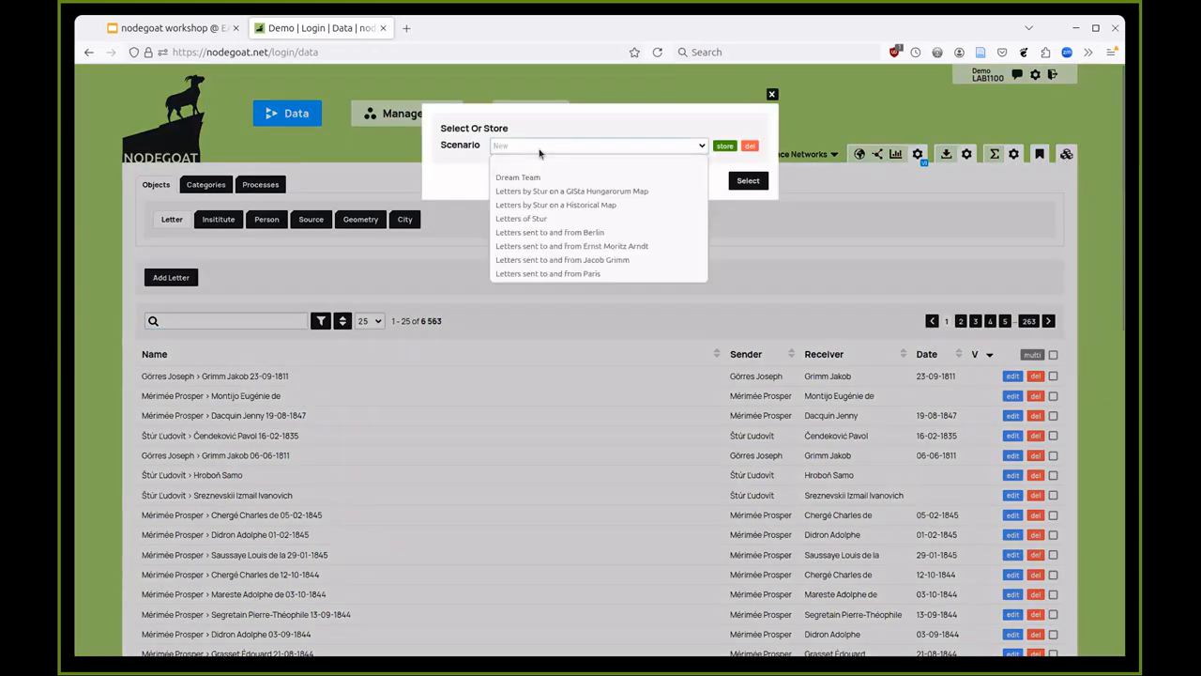
- Load the 'Letters of Stur' scenario, filtering the 6,563 letters down to 134
click(551, 218)
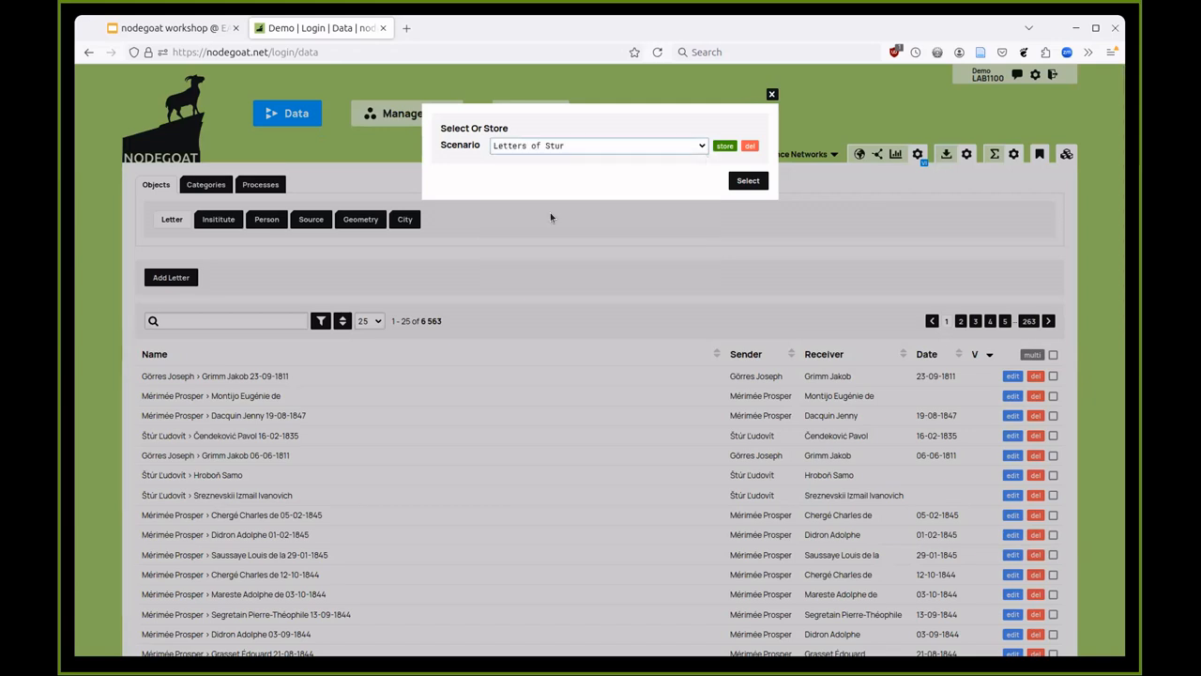
click(745, 182)
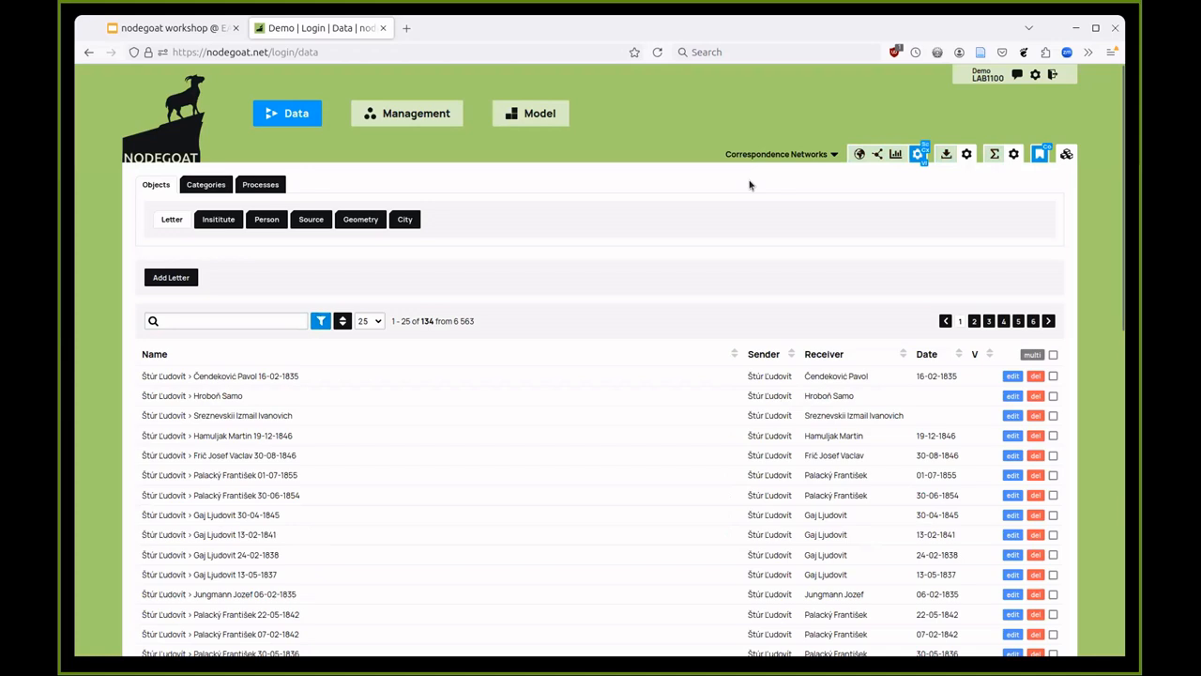
- Map Štúr's letters around Bratislava and Prague, with the timeline ending at 20-12-1888
click(859, 154)
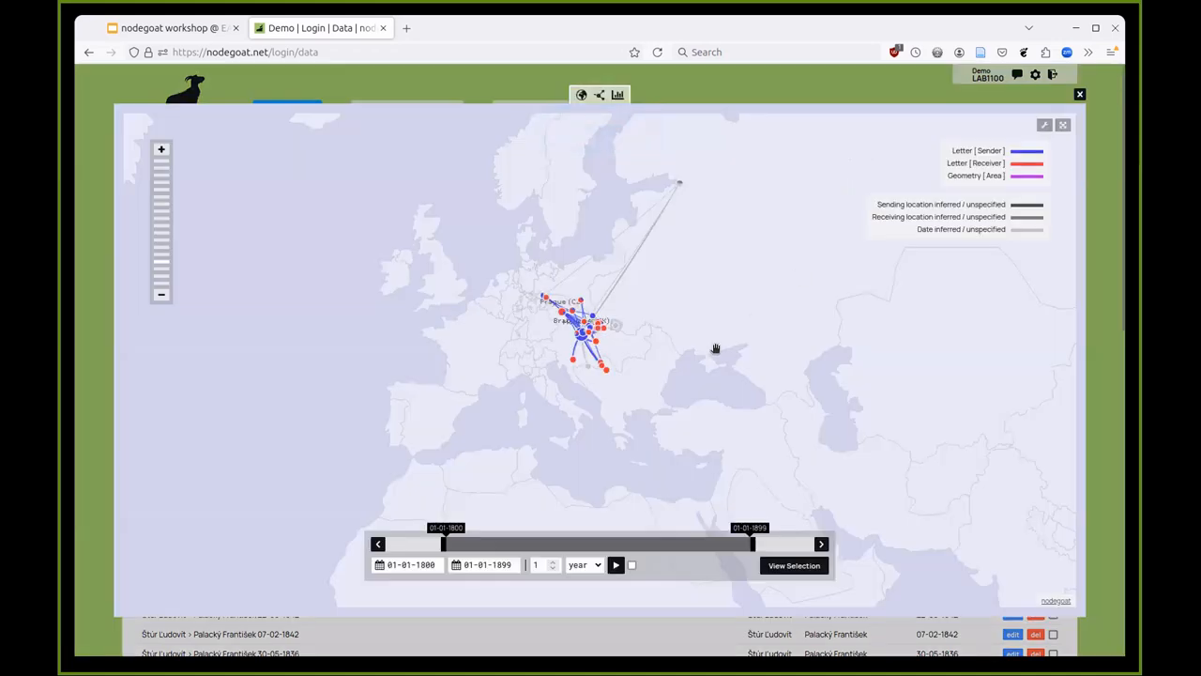
scroll(691, 358, up, 2)
drag(629, 360, 724, 393)
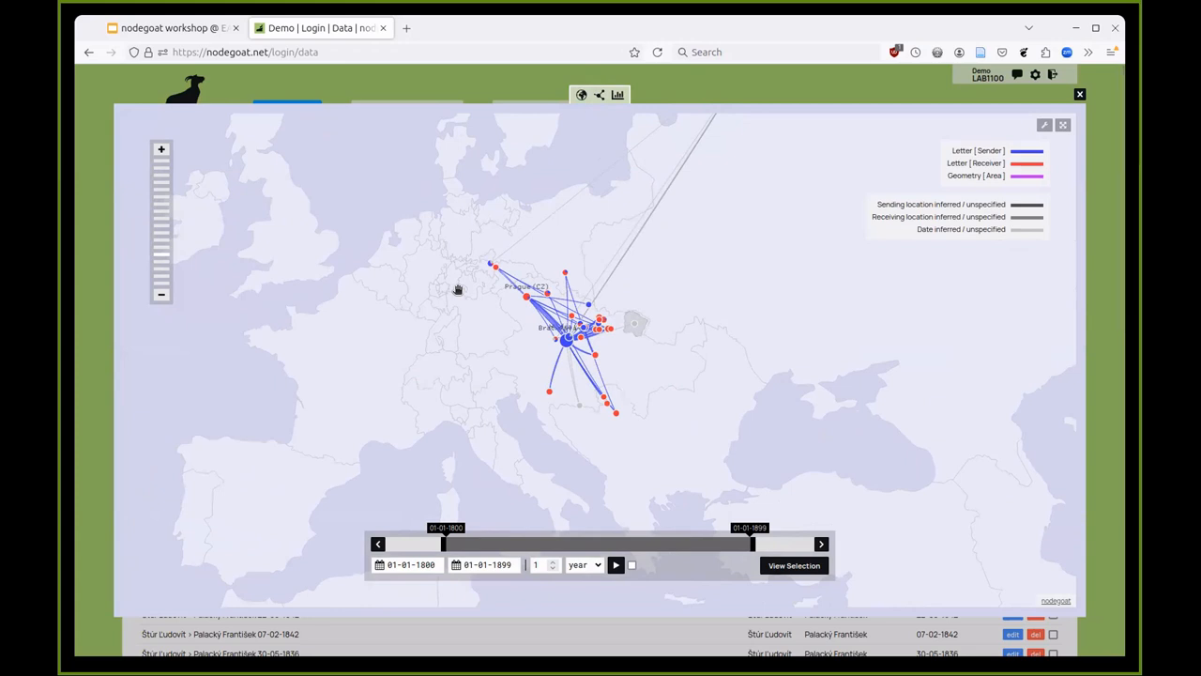
drag(458, 291, 511, 375)
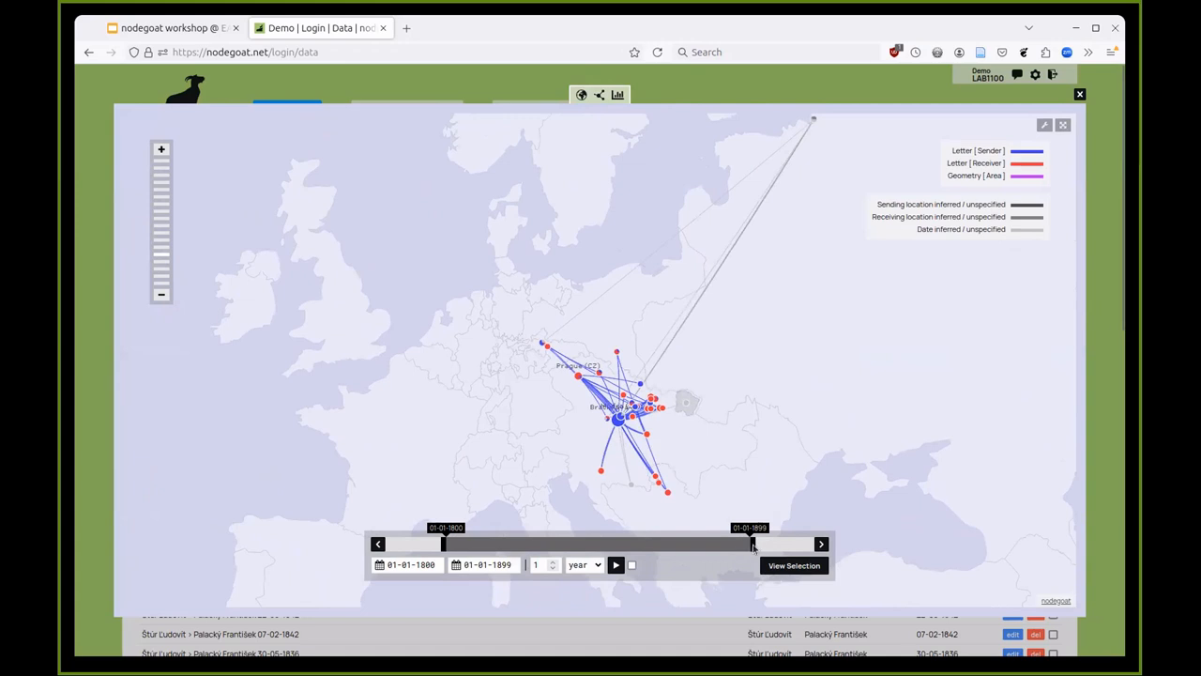
drag(753, 542, 721, 542)
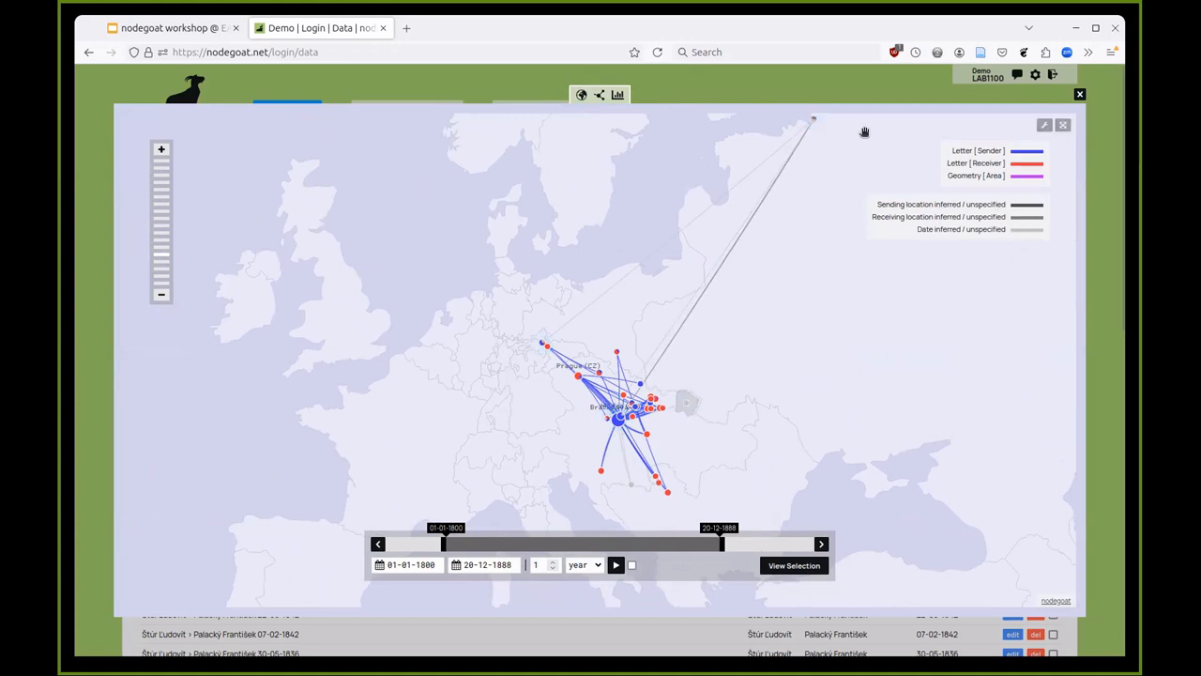
- Inspect Saint Petersburg's letter to Sreznevskii and its Sender details, then toggle inferred sending-location lines
click(813, 122)
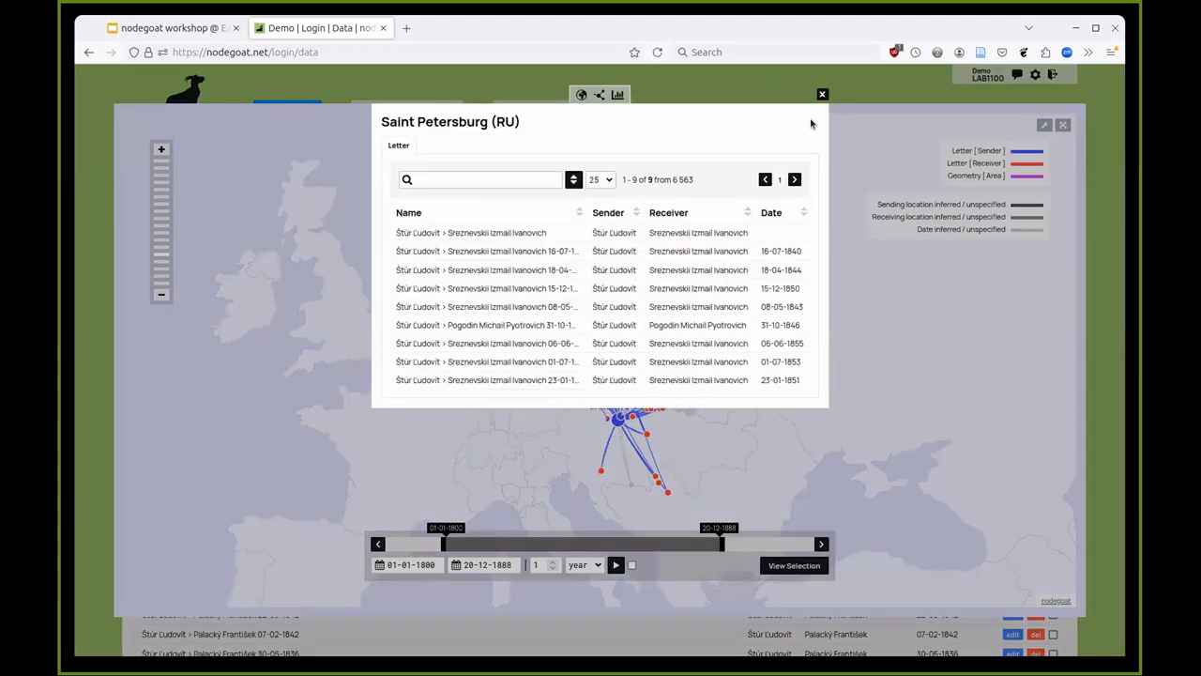
click(773, 239)
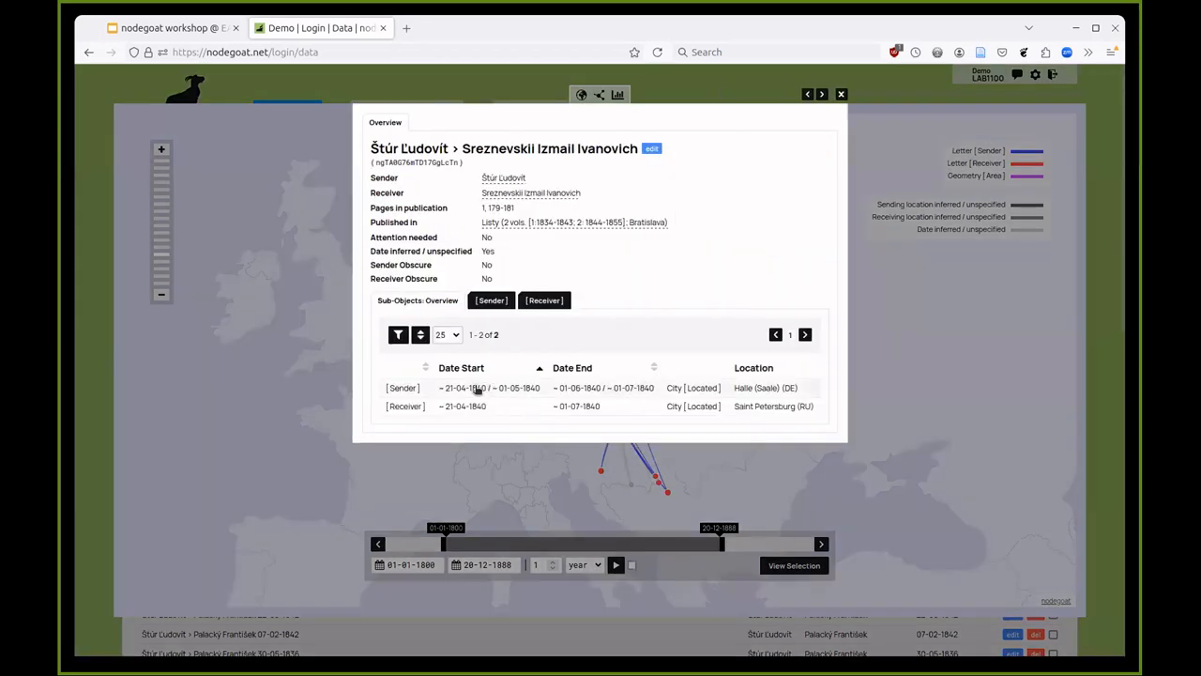
click(478, 389)
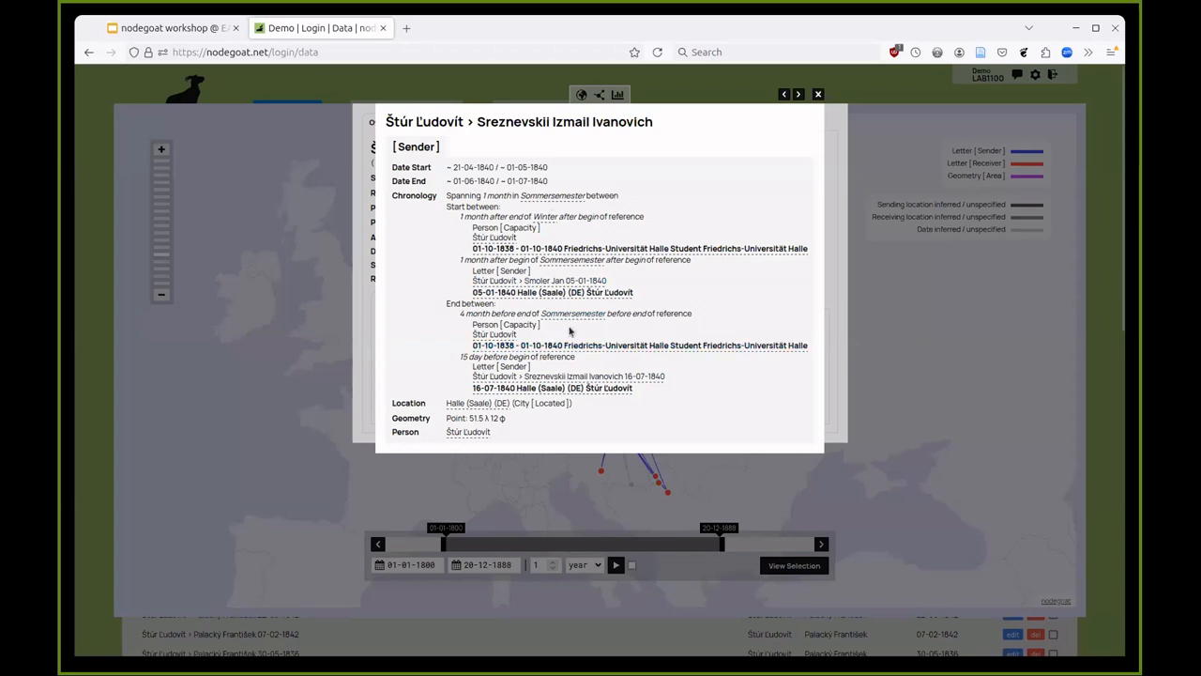
click(890, 331)
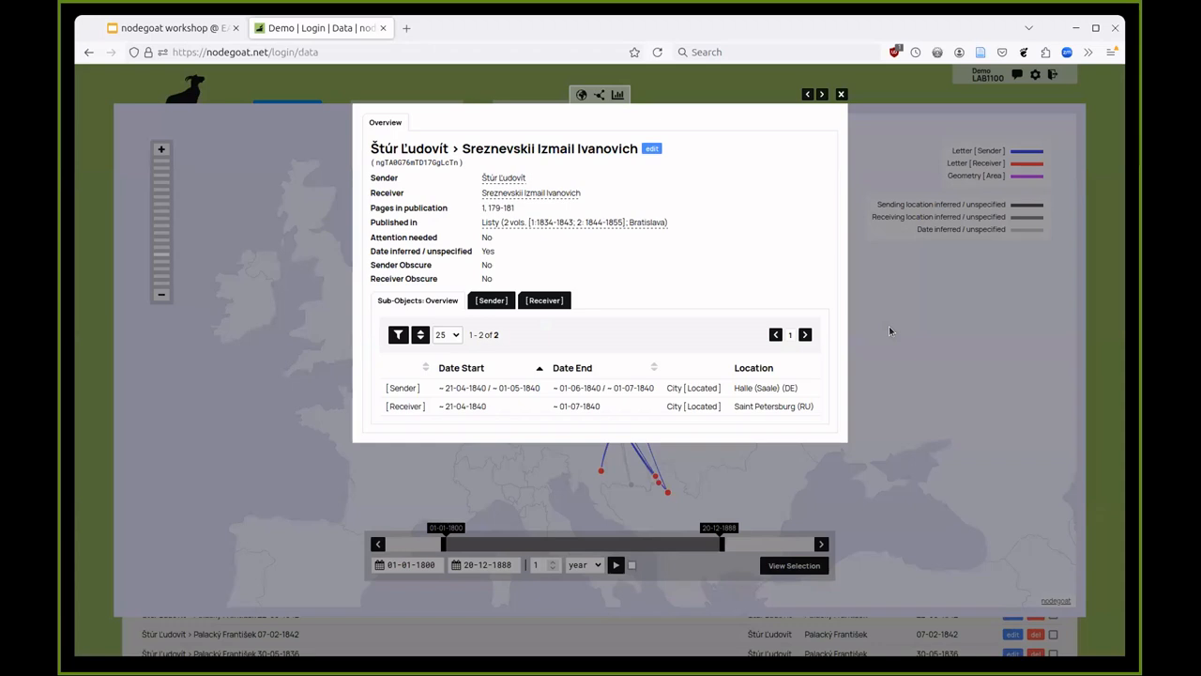
click(891, 330)
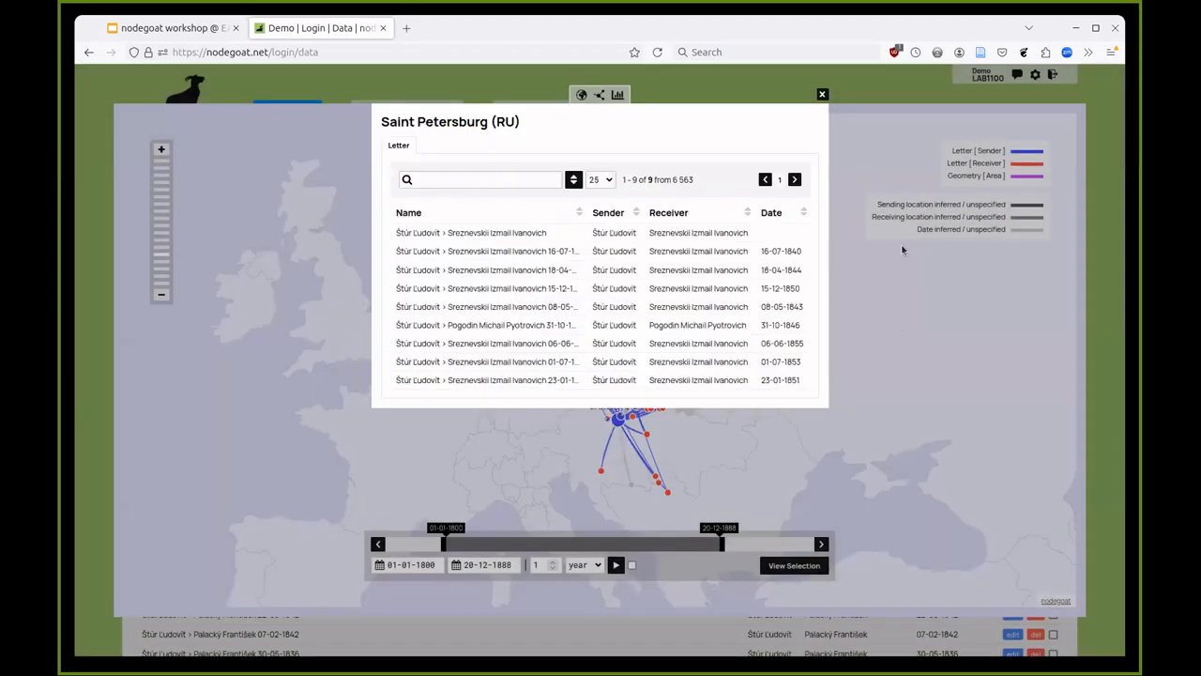
click(902, 272)
click(1020, 205)
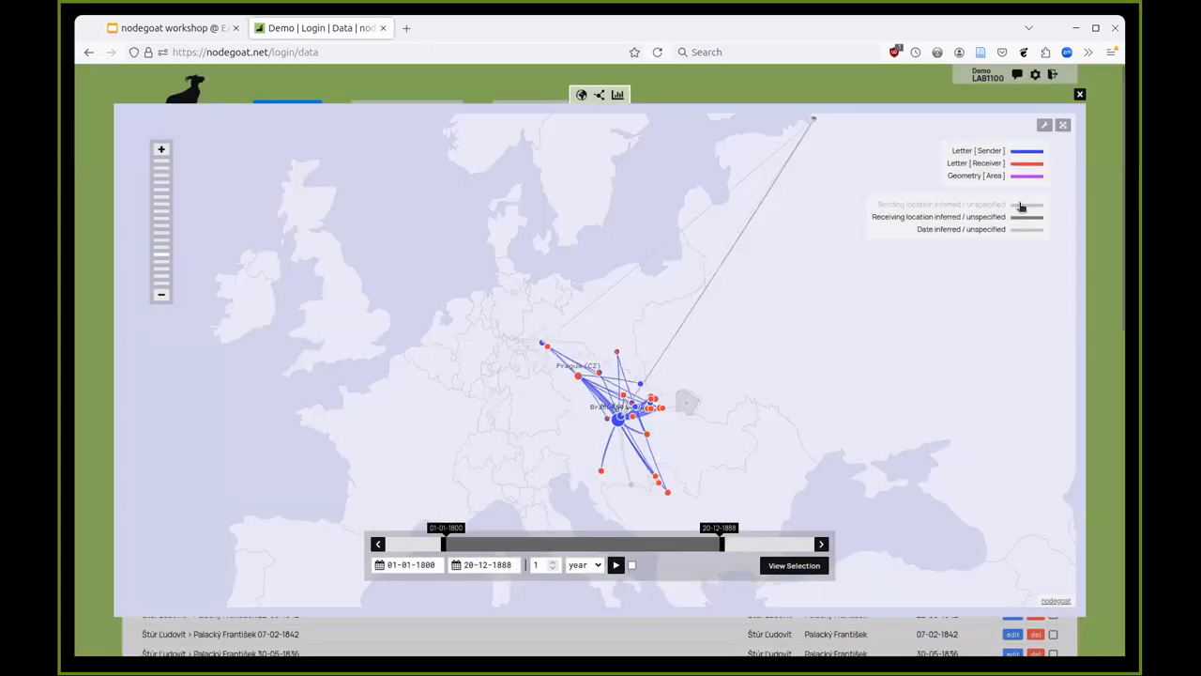
- Hide letters with inferred receiving locations and inferred or unspecified dates
click(1024, 219)
click(1023, 232)
drag(758, 442, 756, 381)
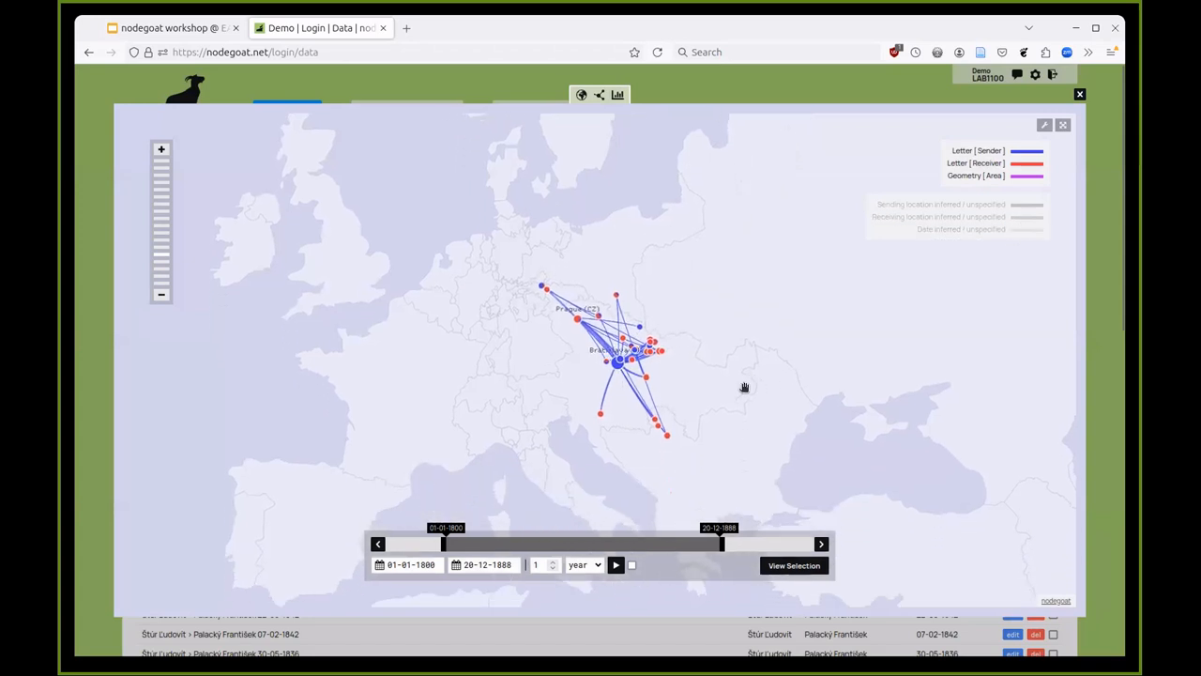
scroll(700, 394, up, 1)
drag(678, 378, 694, 376)
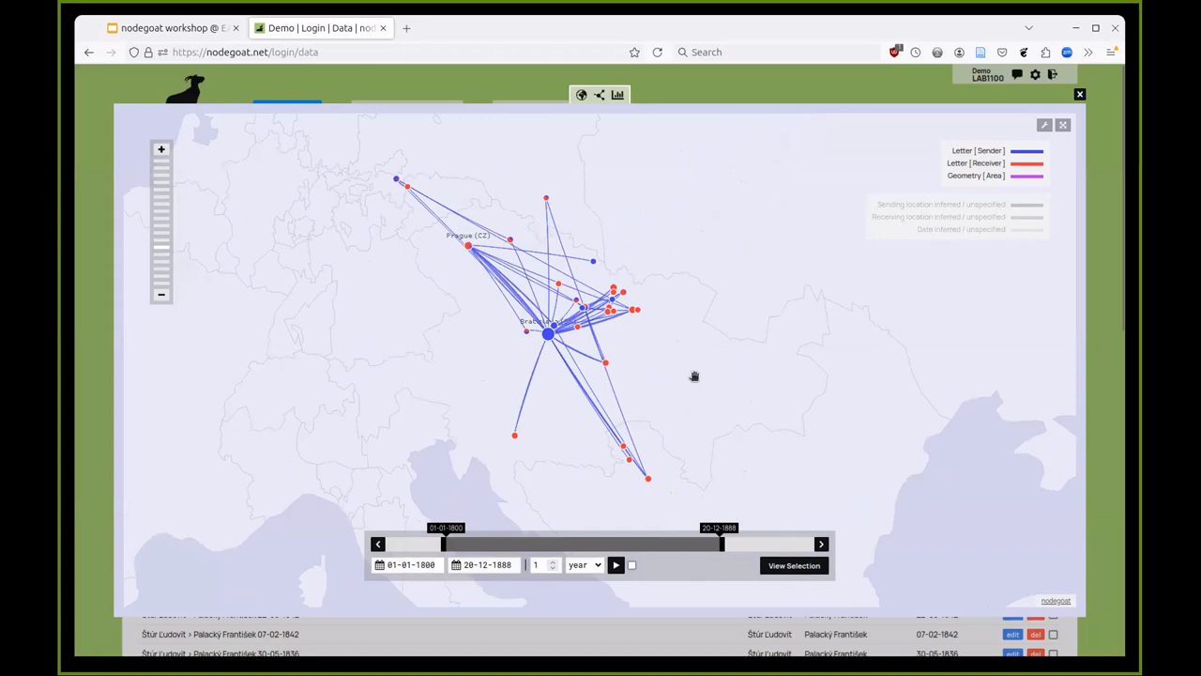
- Show all inferred letters again, extend the timeline end to 28-10-1889, and close the map
click(1021, 230)
click(1019, 218)
click(1022, 205)
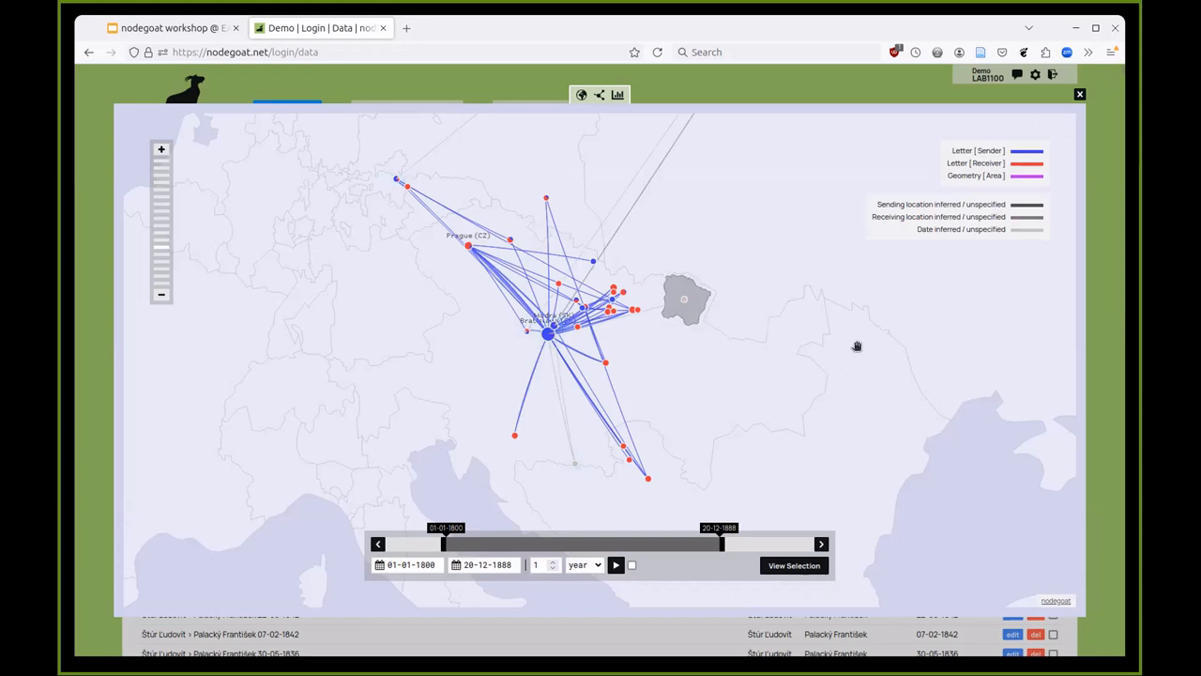
mouse_move(720, 544)
mouse_down()
mouse_move(786, 544)
mouse_move(558, 545)
mouse_move(733, 545)
mouse_up()
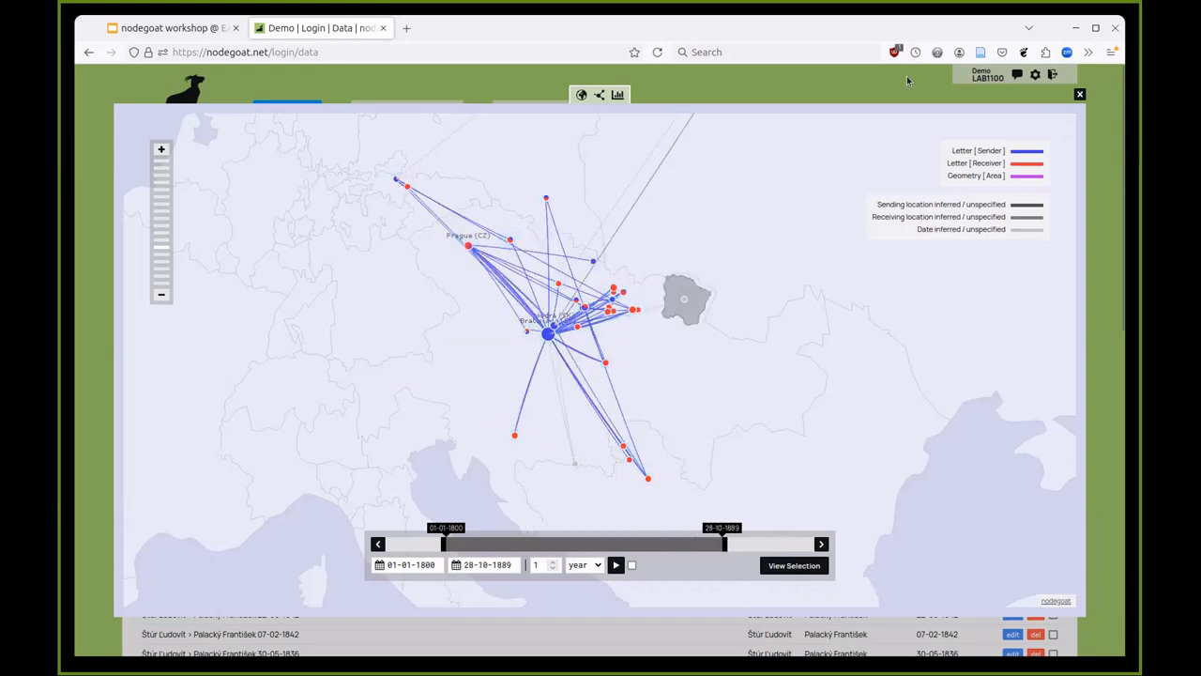
click(1079, 93)
- Load the saved 'Letters by Stur on a Historical Map' scenario
click(1040, 153)
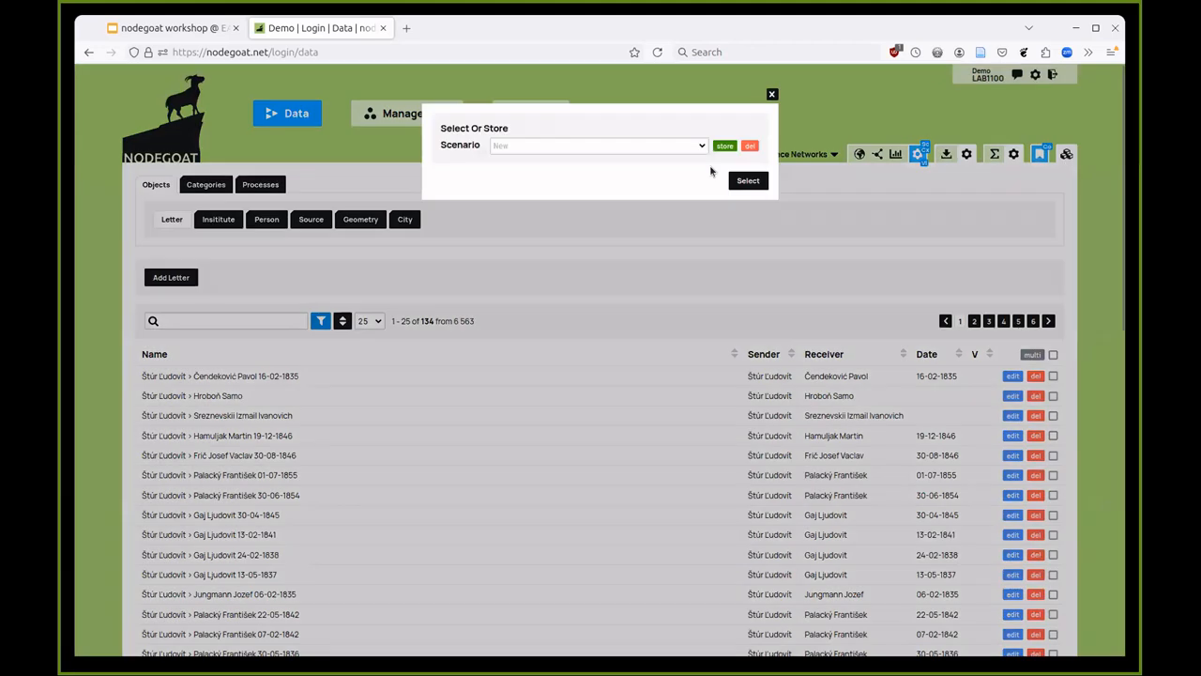
click(632, 146)
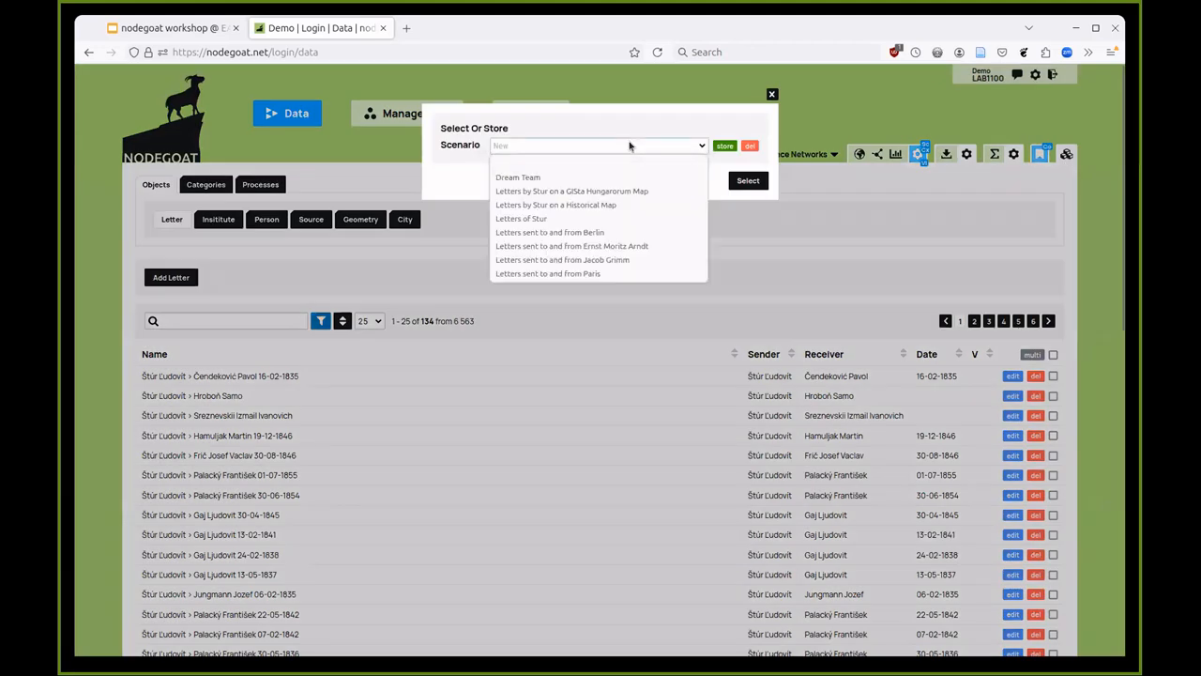
click(614, 205)
click(748, 181)
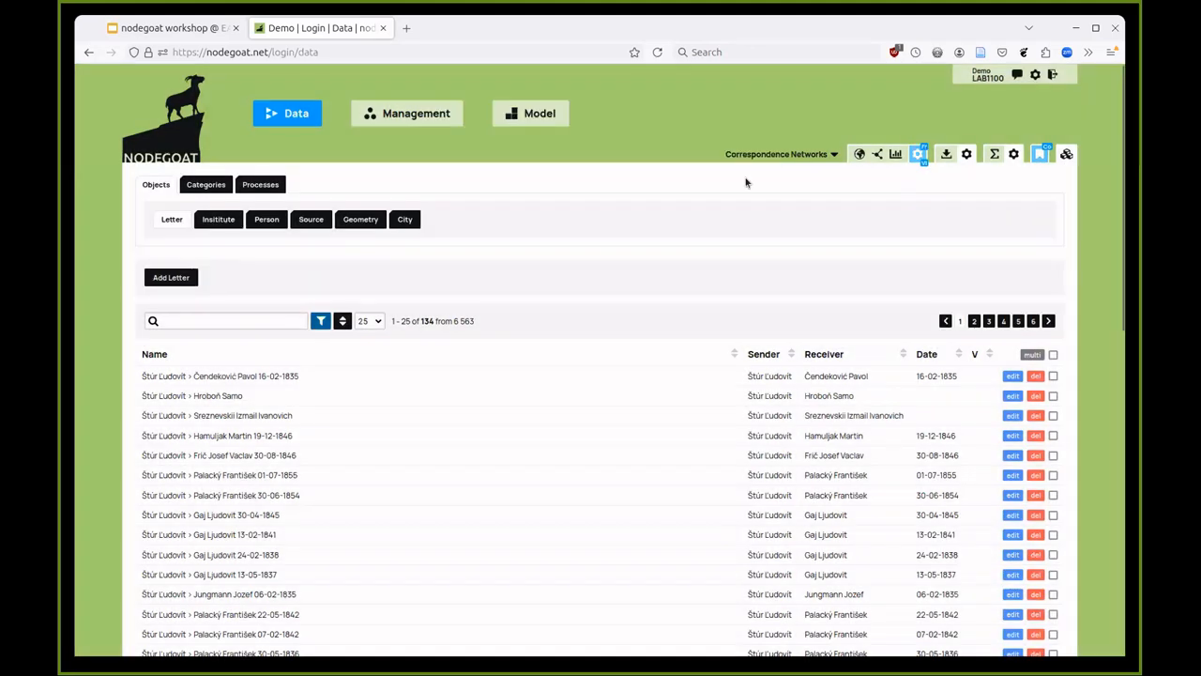
- Map the letters over the Austrian Empire historical map, spanning 06-02-1835 to 03-10-1855
click(858, 155)
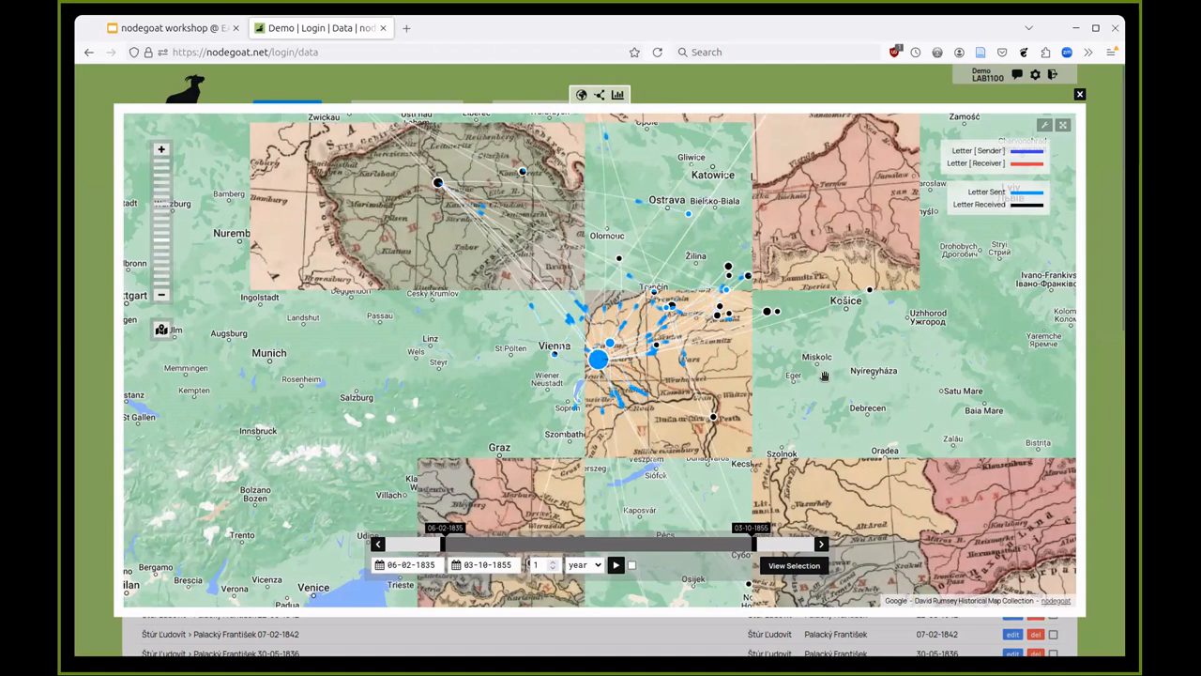
scroll(756, 385, down, 1)
drag(756, 396, 865, 367)
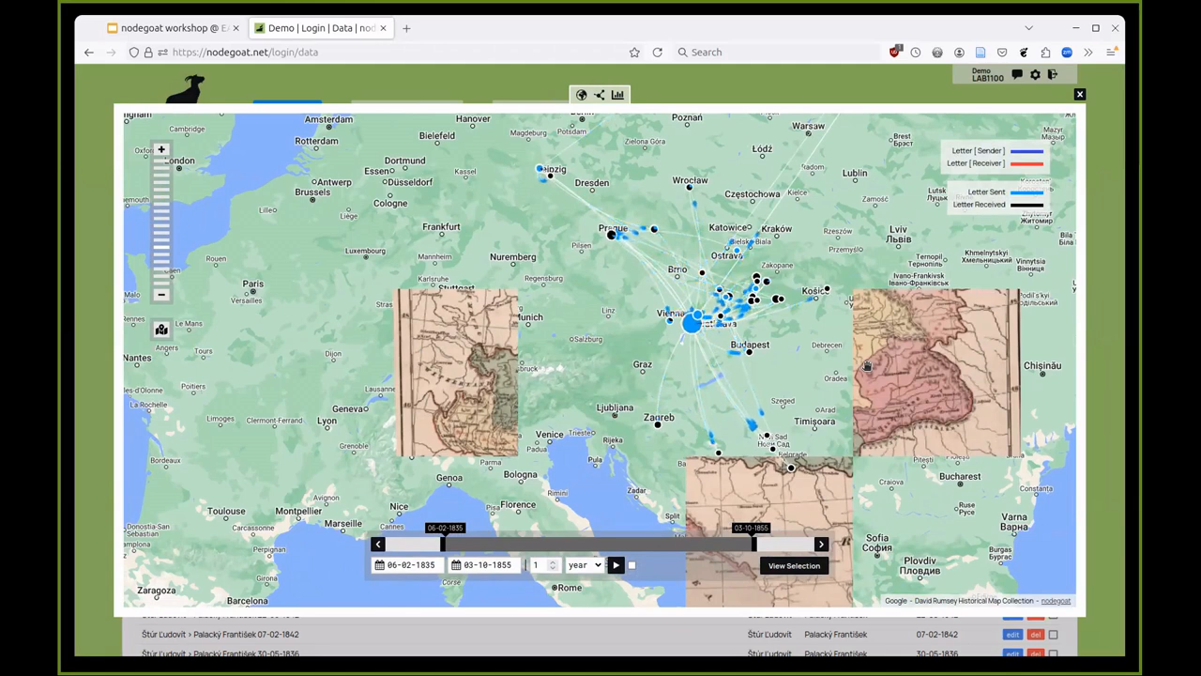
drag(868, 364, 877, 322)
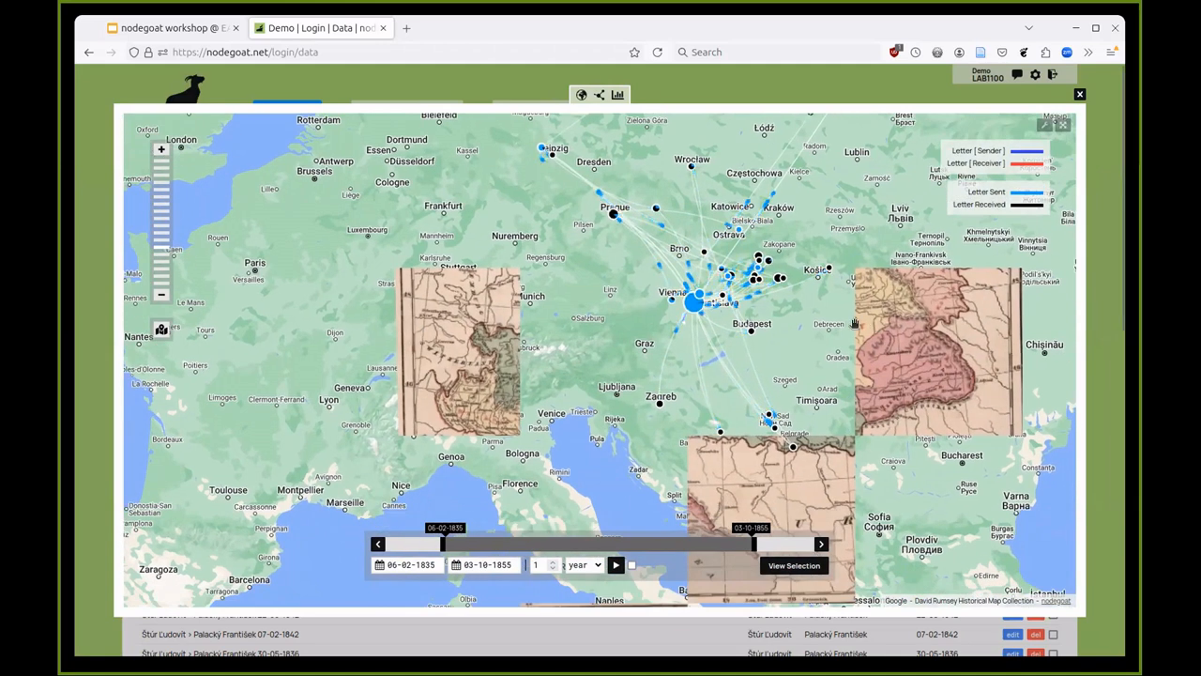
scroll(868, 319, up, 1)
scroll(769, 358, up, 1)
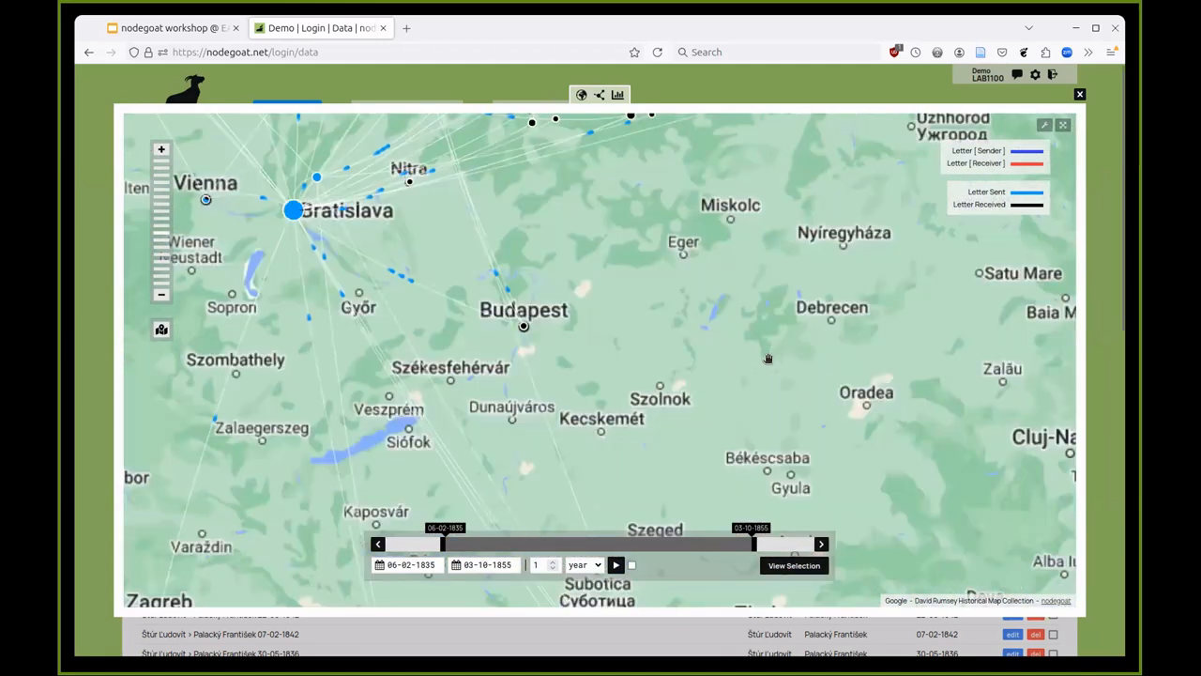
scroll(768, 359, down, 1)
scroll(768, 358, down, 1)
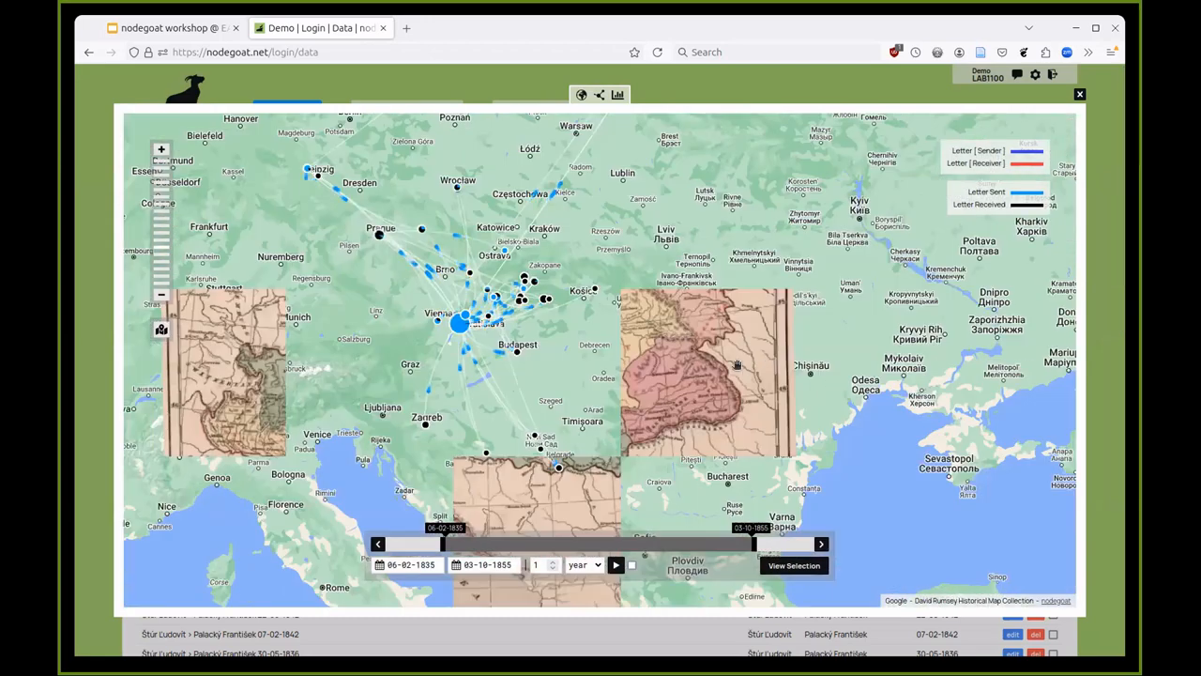
drag(709, 367, 834, 385)
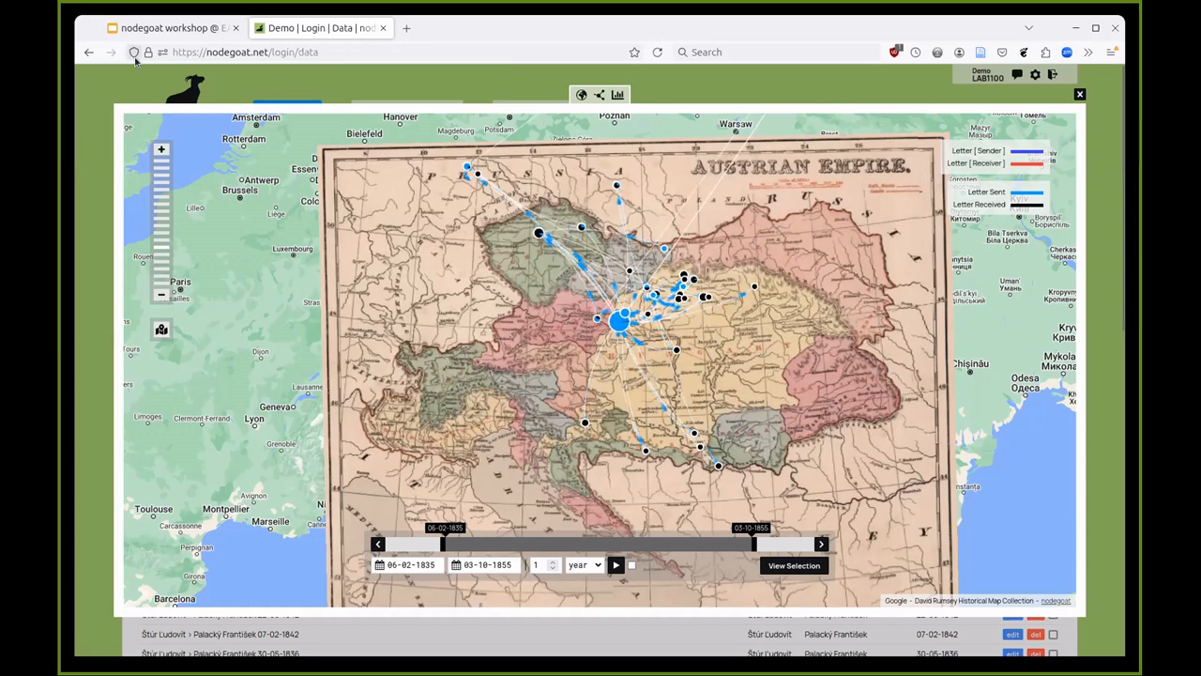
- Return to the 'nodegoat workshop' presentation and advance to the Repertorium Academicum Germanicum slide
click(164, 28)
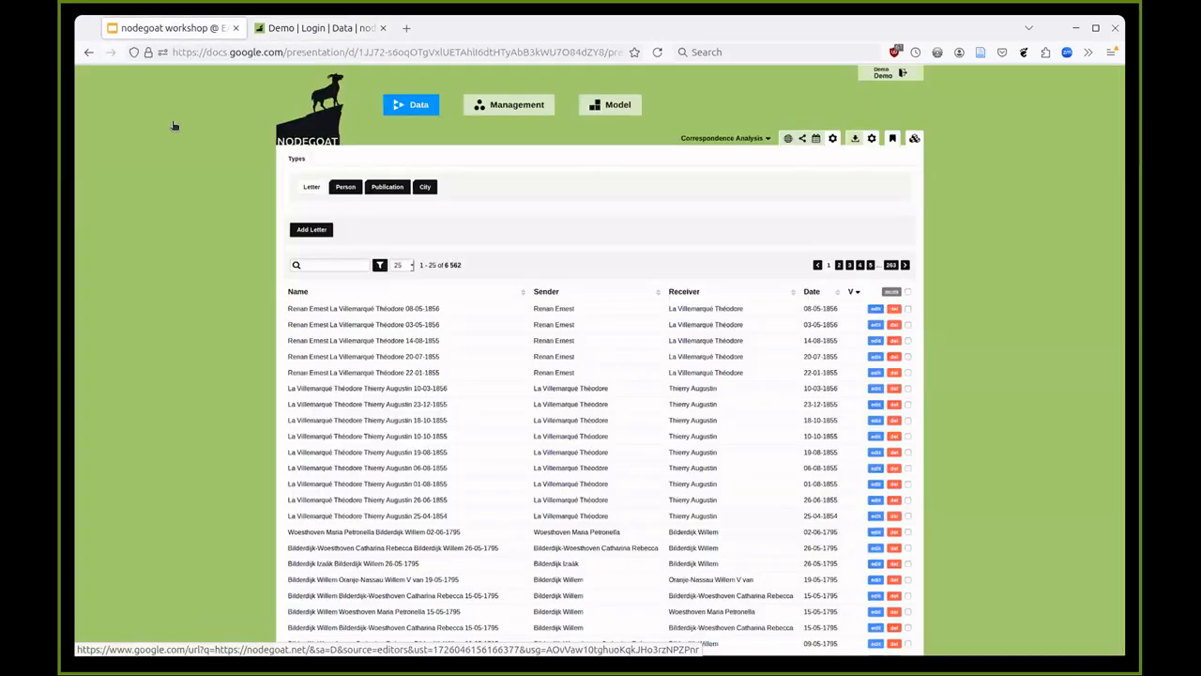
key(Right)
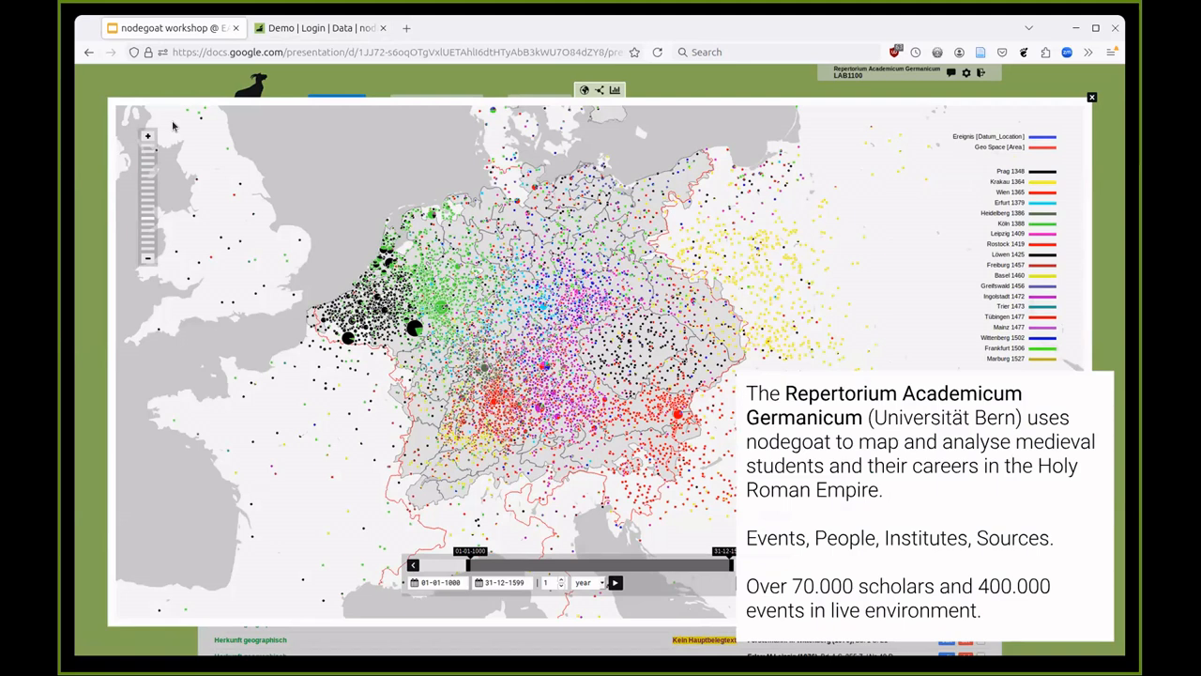
- Advance past the Rome, TIC and art activism slides to the Interlocking Nationalisms slide
key(Right)
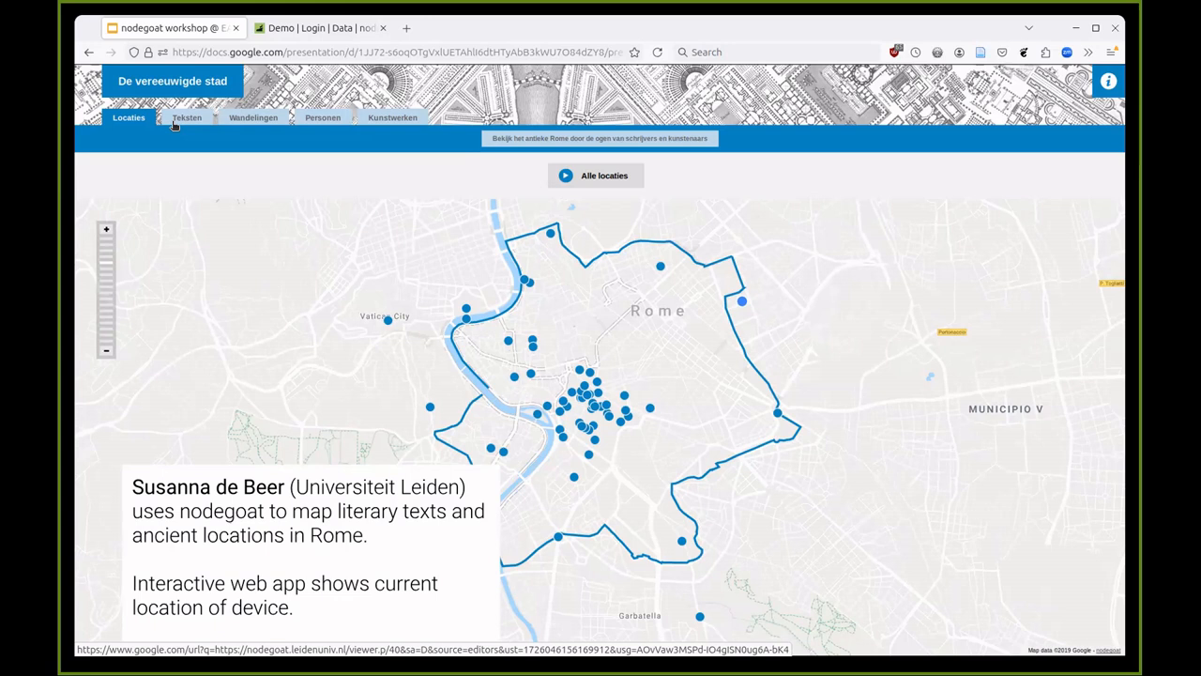
key(Right)
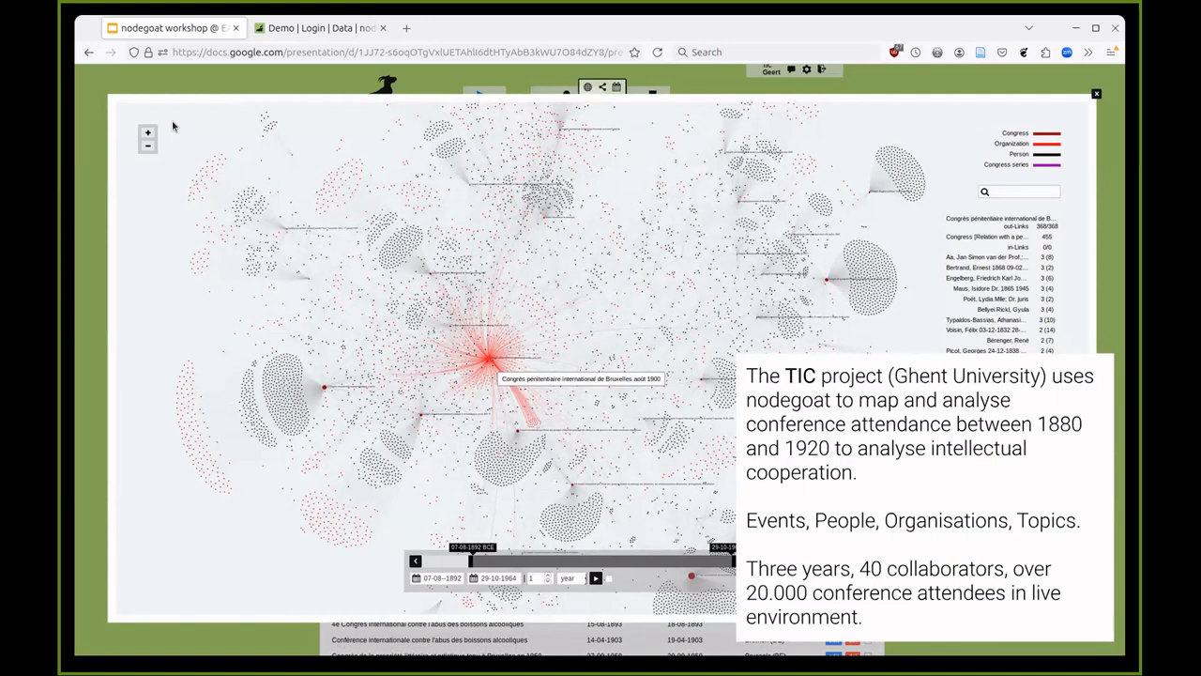
key(Right)
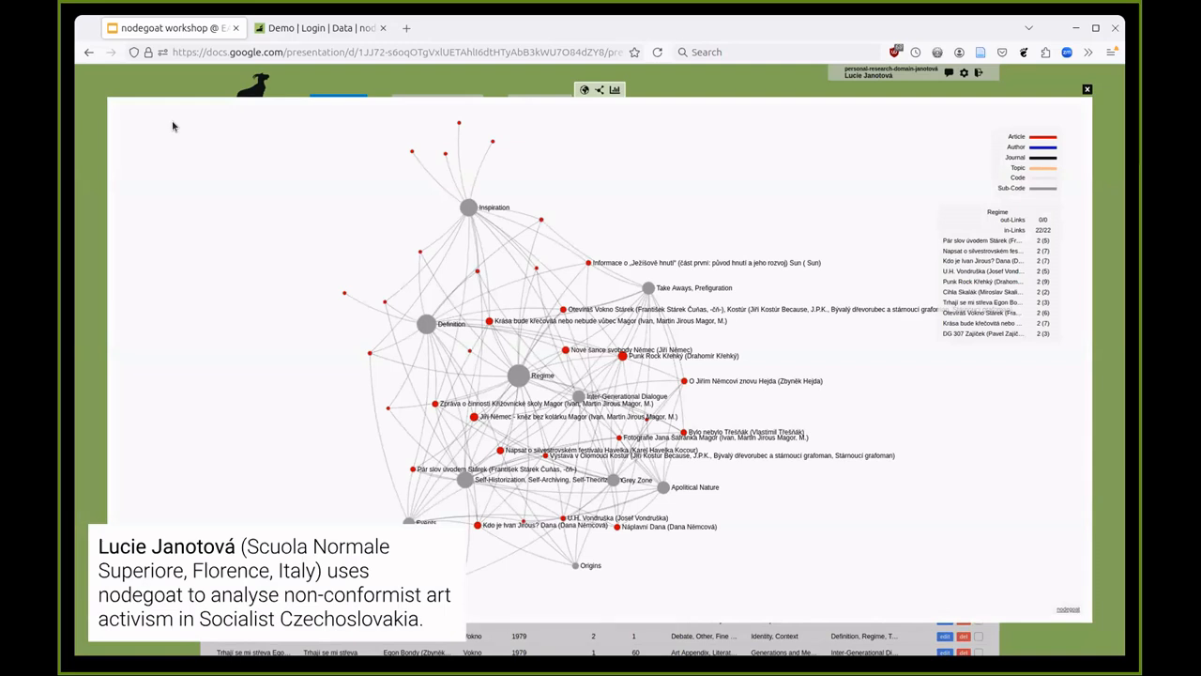
key(Right)
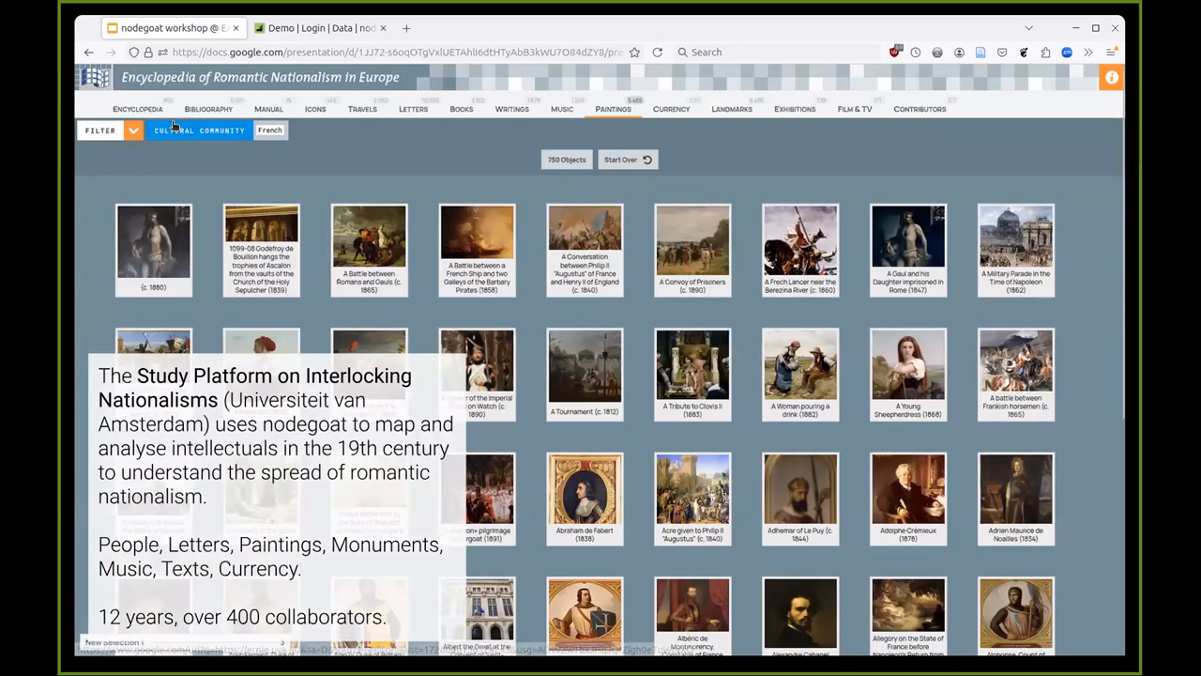
- Open the ERNiE site, browse its Paintings and Travels sections, then return to the slides
click(192, 178)
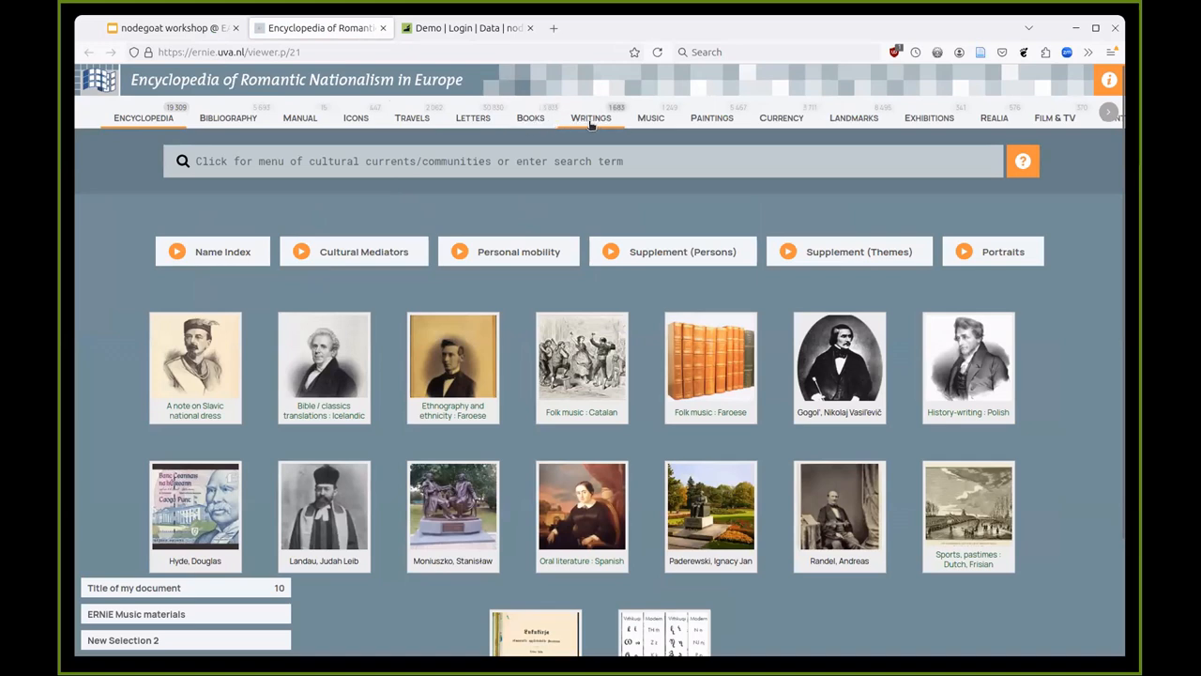
click(691, 125)
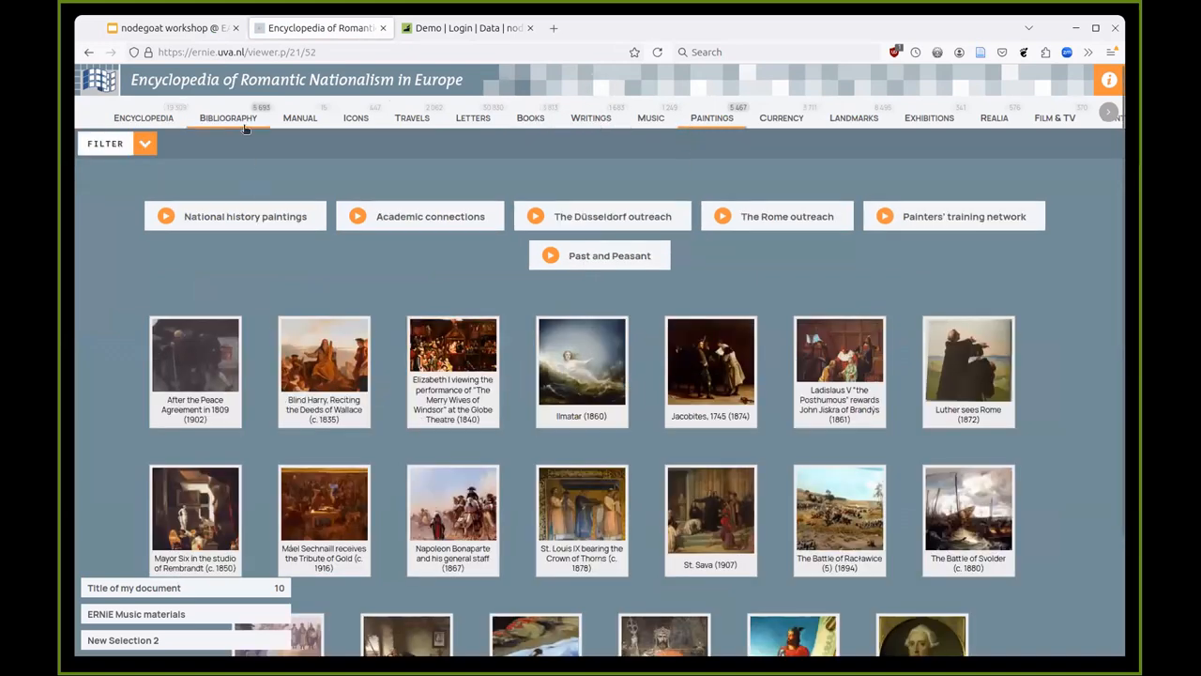
click(397, 120)
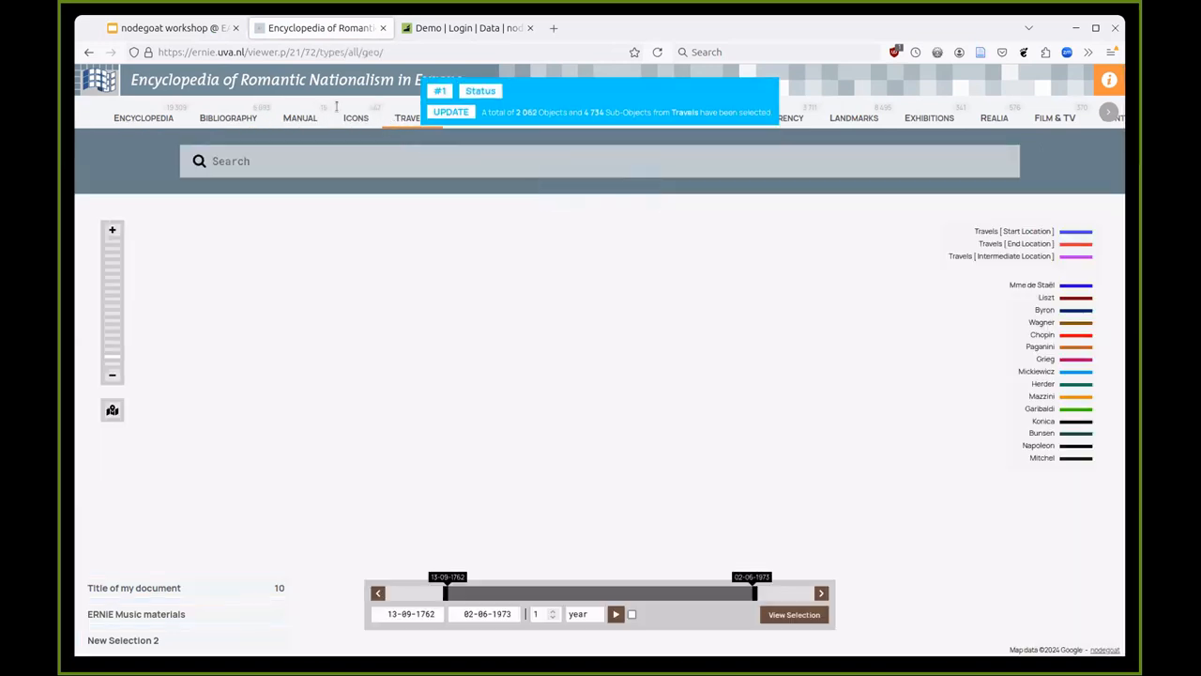
click(190, 28)
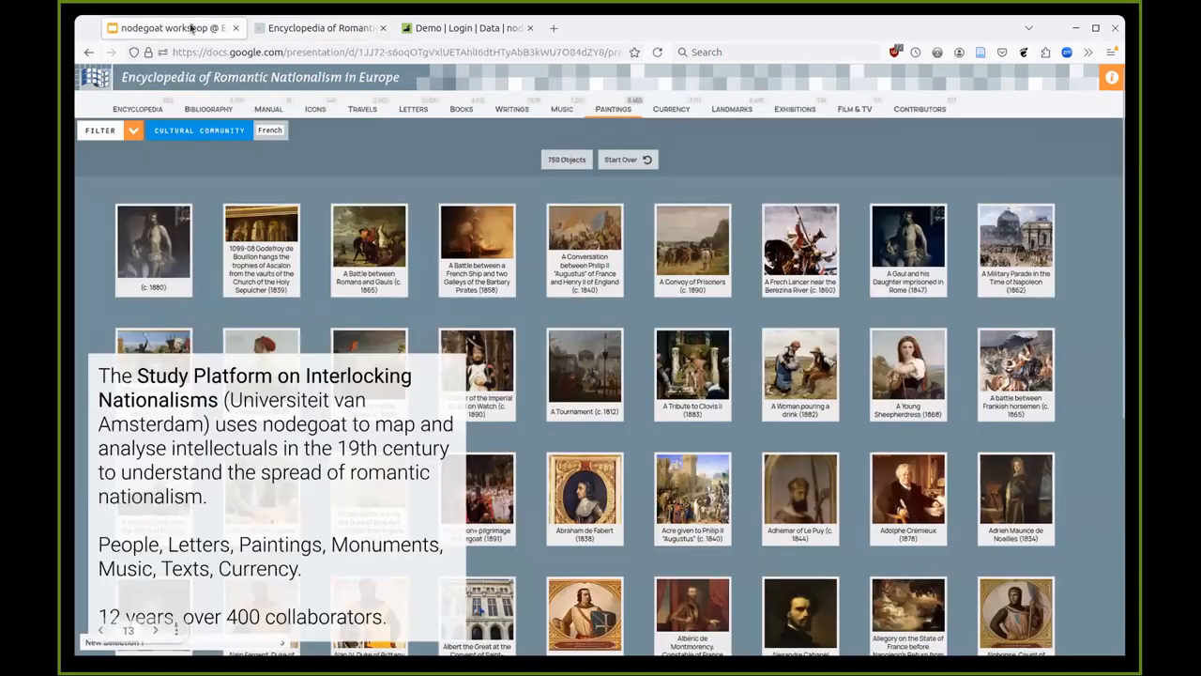
- Advance two slides to the 'Learn how to enter data' demo login slide
key(Right)
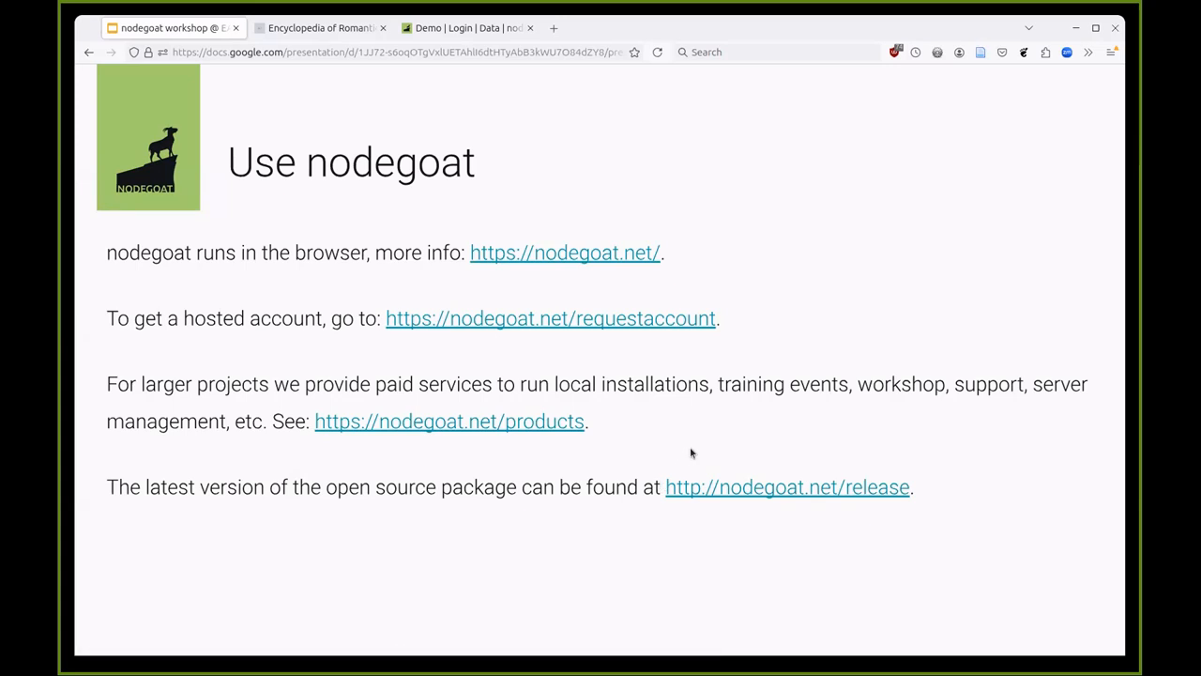
key(Right)
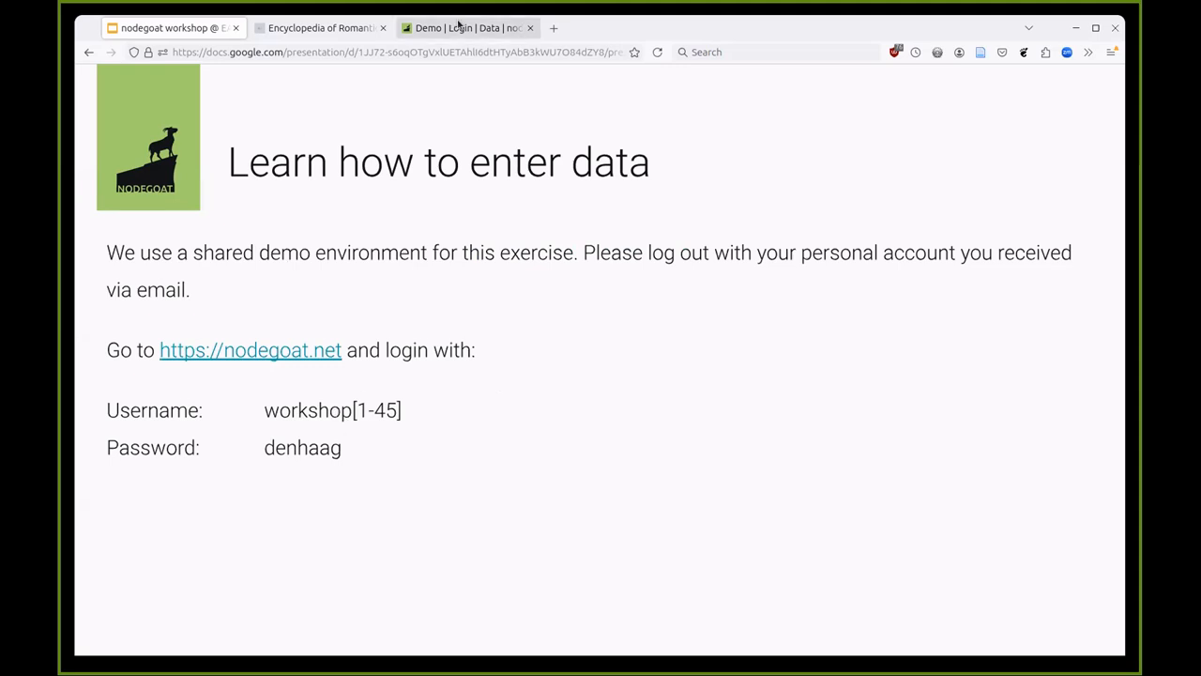
- Switch back to the nodegoat demo tab and close the map to reveal Štúr's Letter list
click(459, 27)
click(1053, 74)
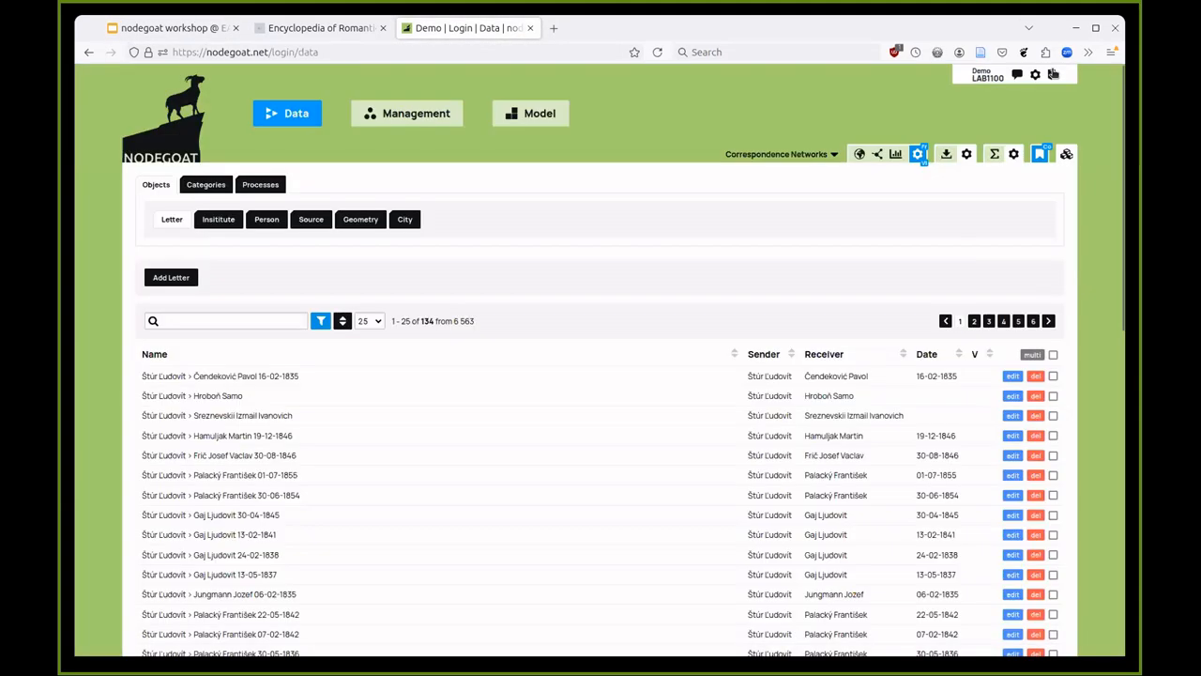
- Log out, enter 'workshop' as the username on the login page, then return to the slides
click(1053, 75)
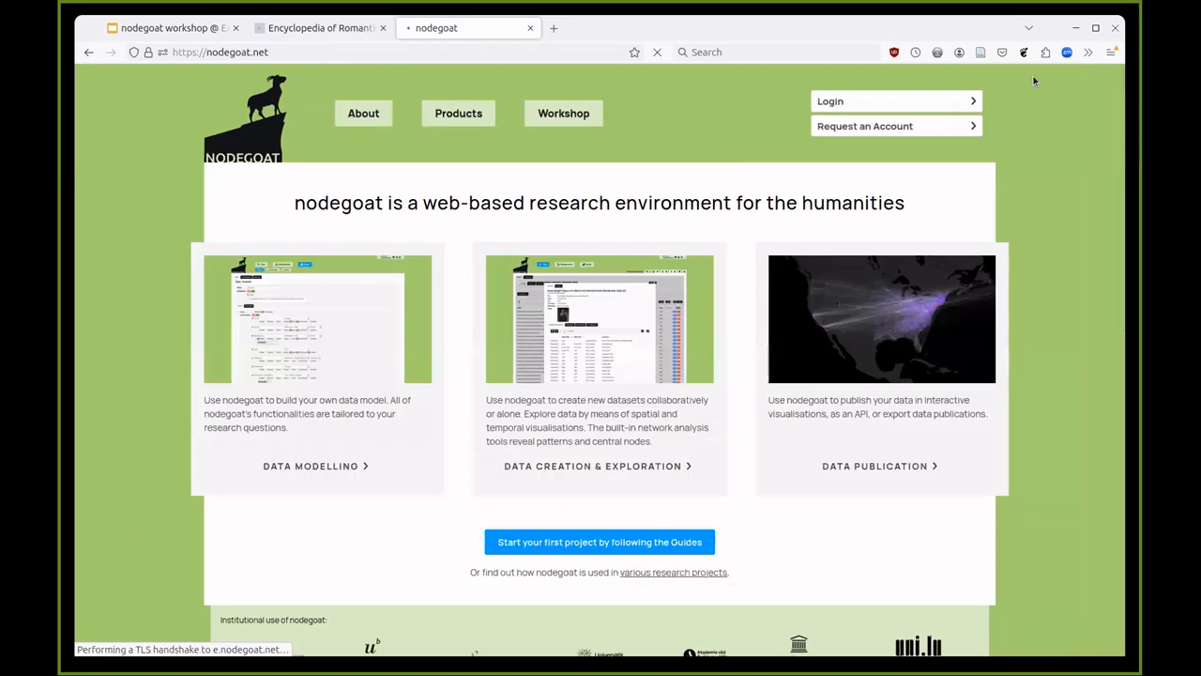
click(877, 104)
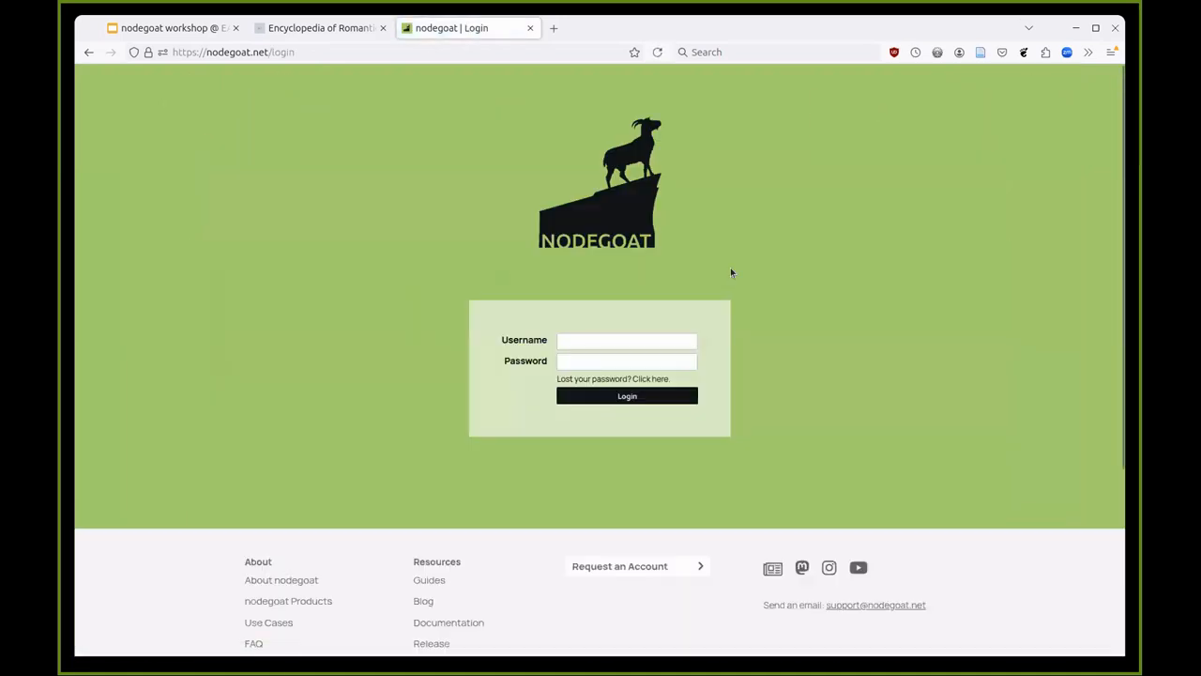
click(666, 340)
text(workshop1)
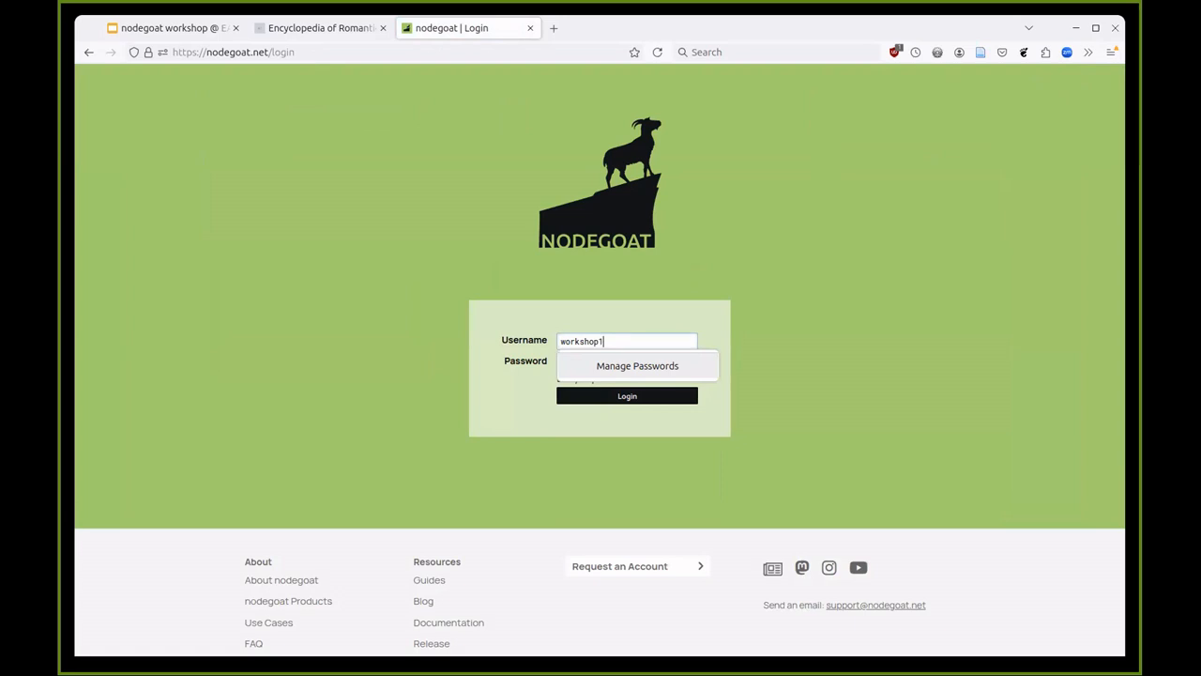
click(437, 403)
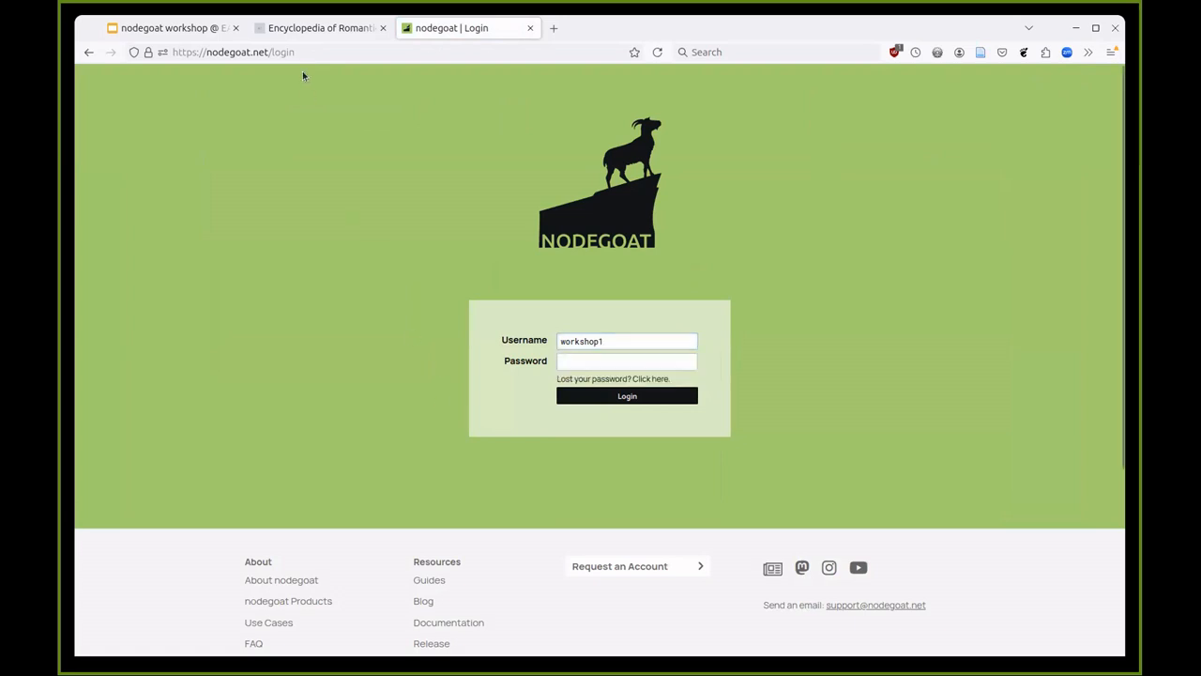
click(160, 28)
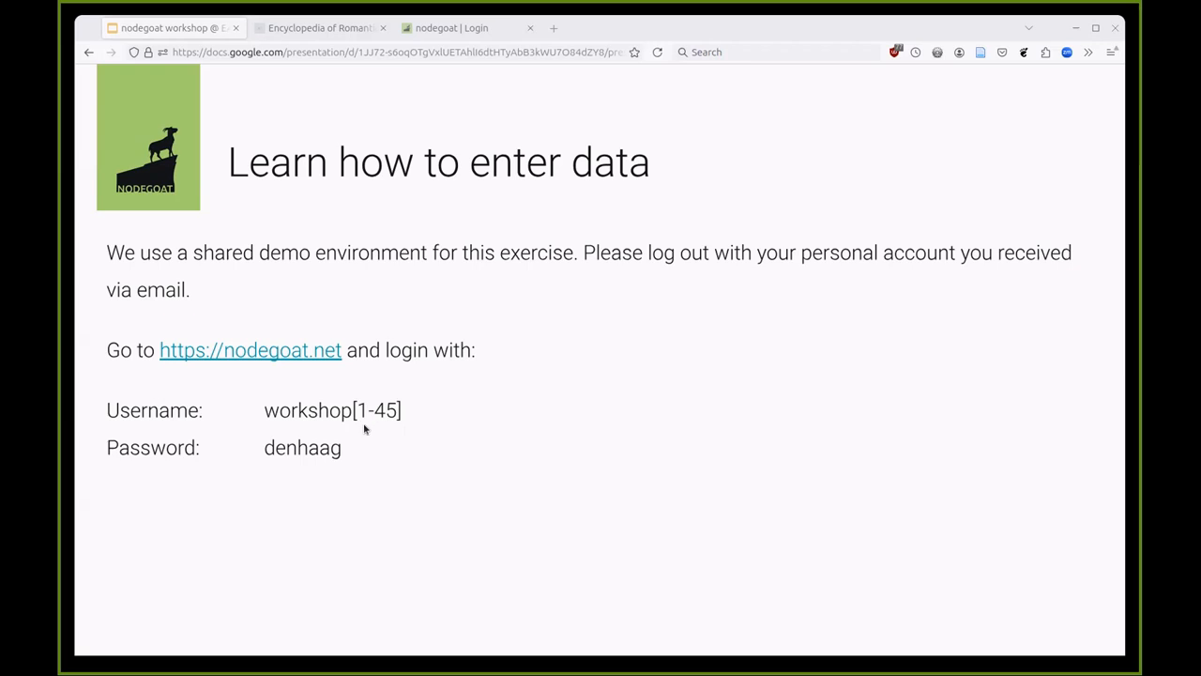
- Add '8' to the workshop username and recheck the login instructions in the slides
click(450, 30)
click(638, 340)
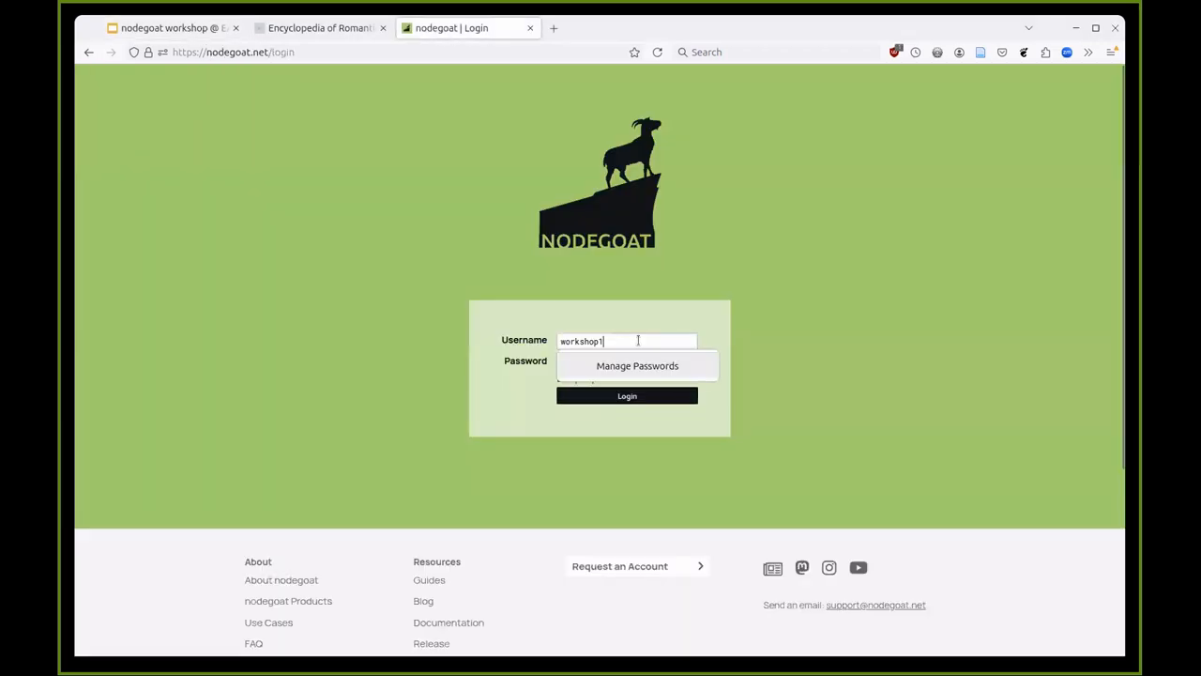
text(8)
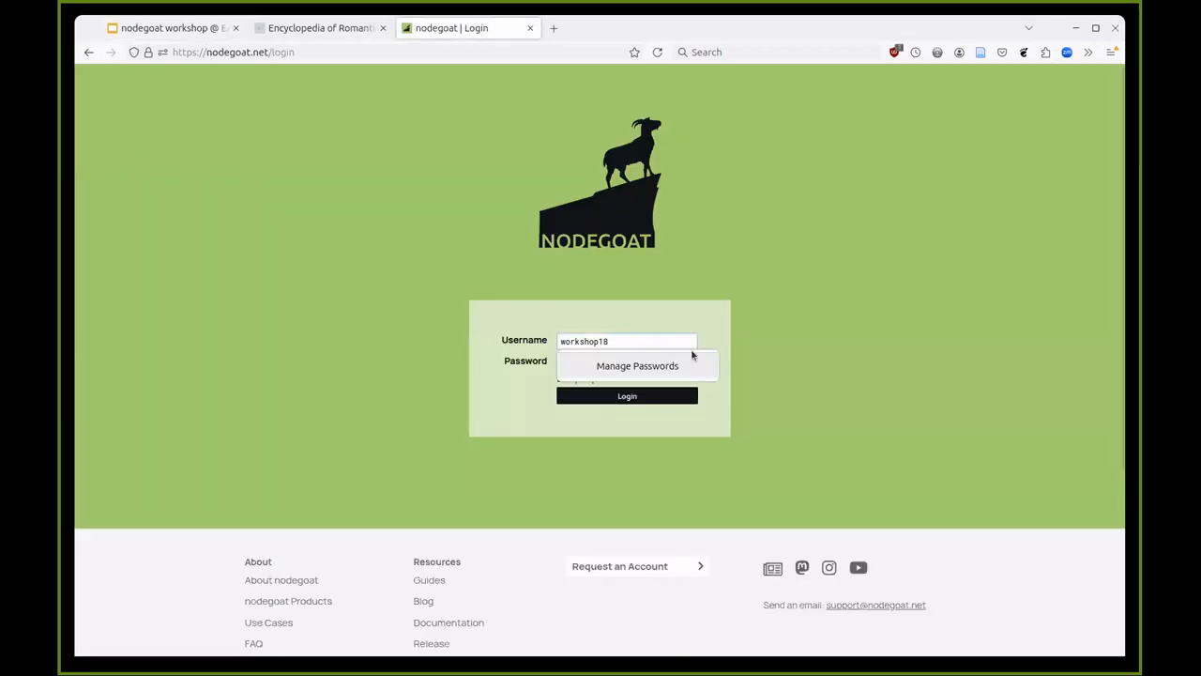
click(719, 343)
click(166, 26)
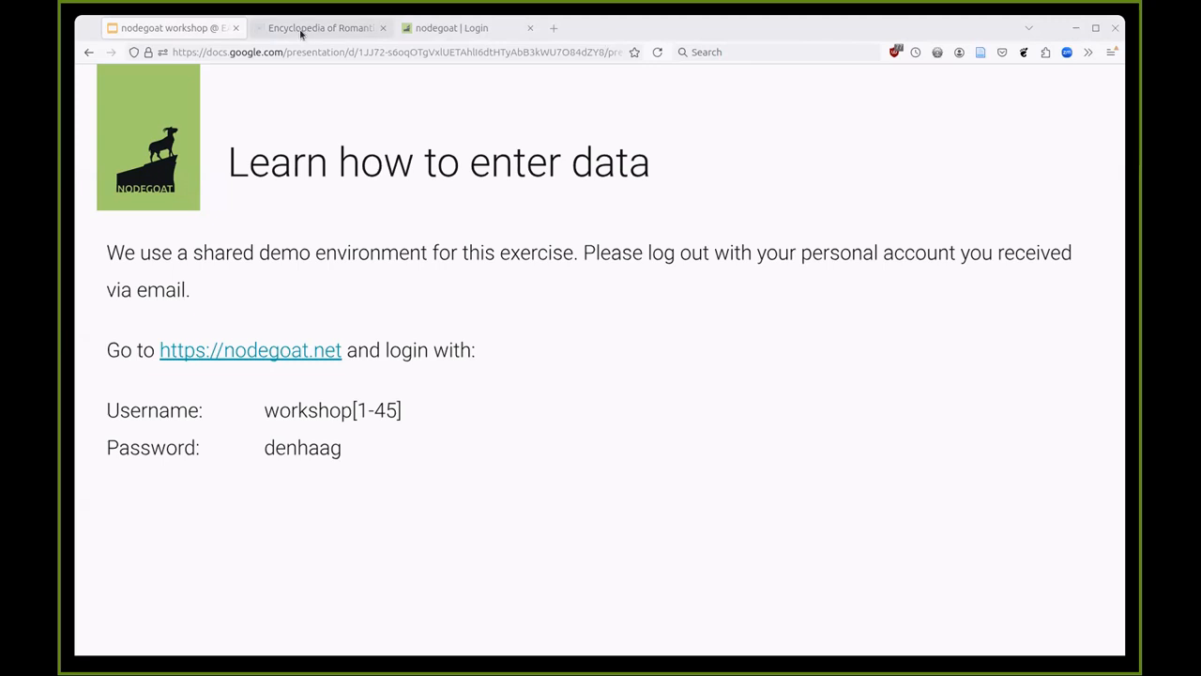
- Fill the username from the saved workshop login and log in to nodegoat
click(431, 30)
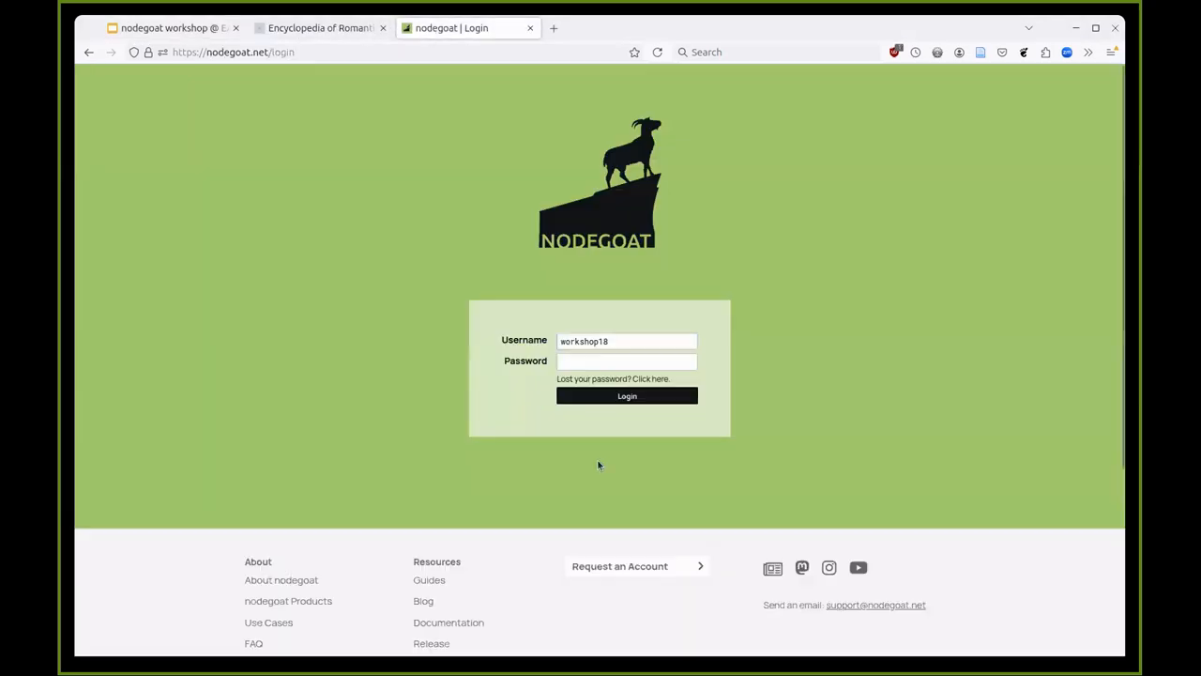
double_click(630, 341)
text(ge)
click(632, 359)
click(631, 398)
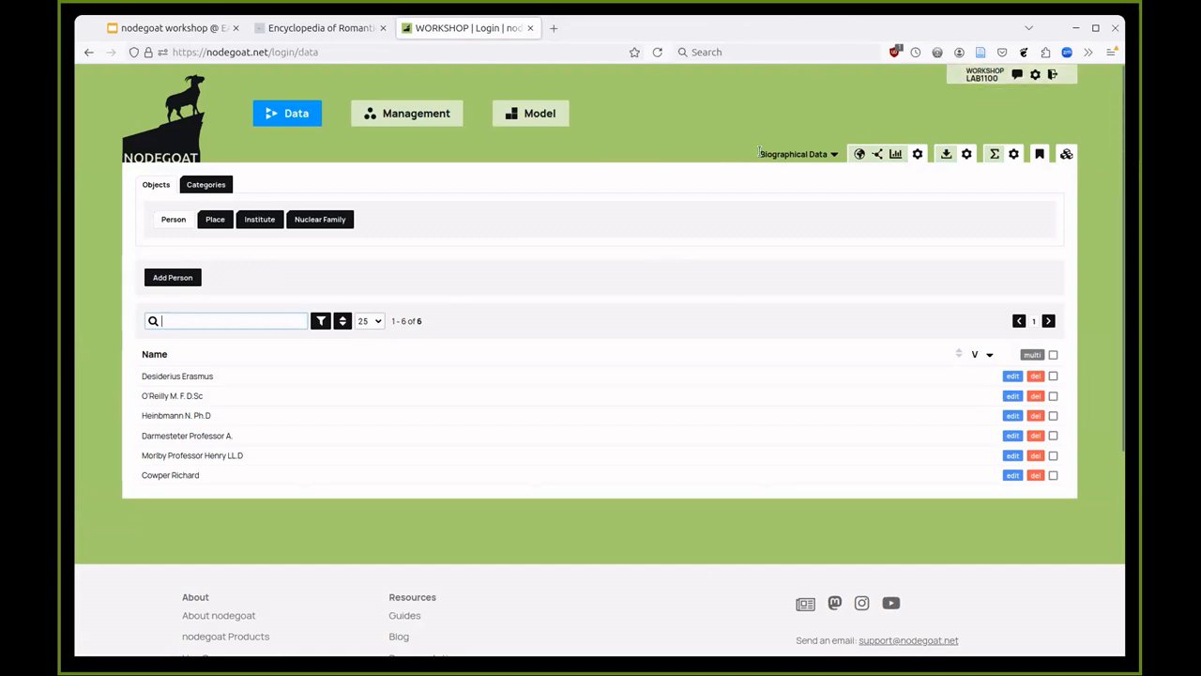
drag(758, 154, 834, 154)
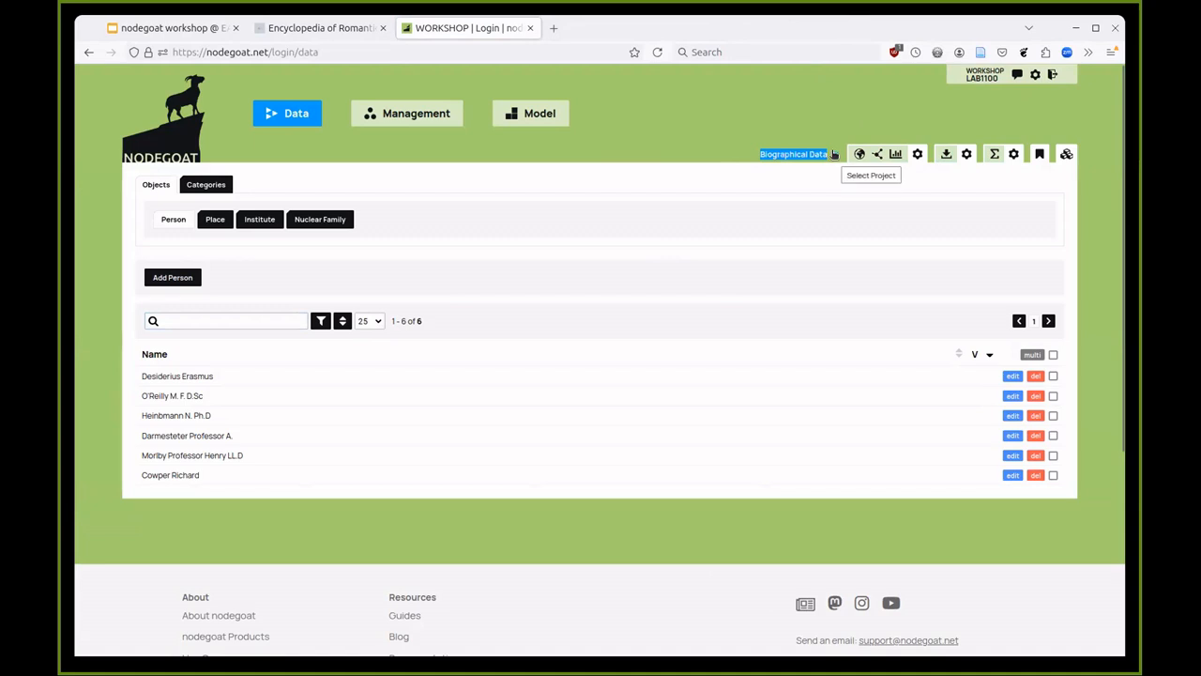
click(818, 156)
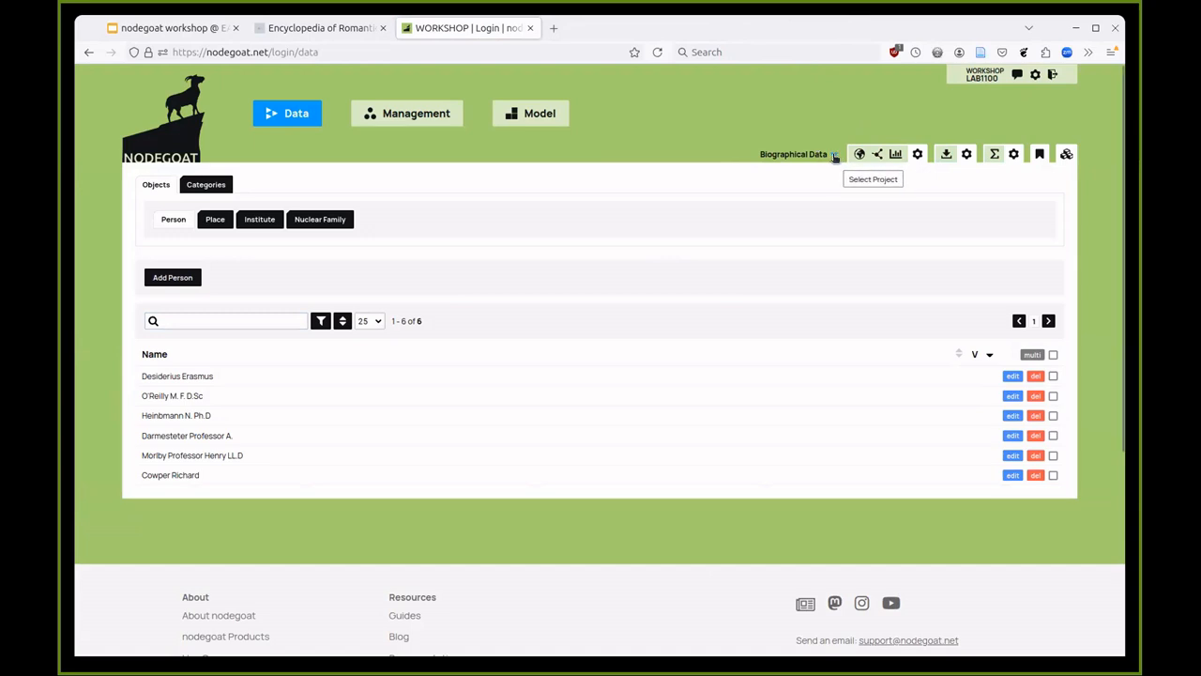
click(834, 156)
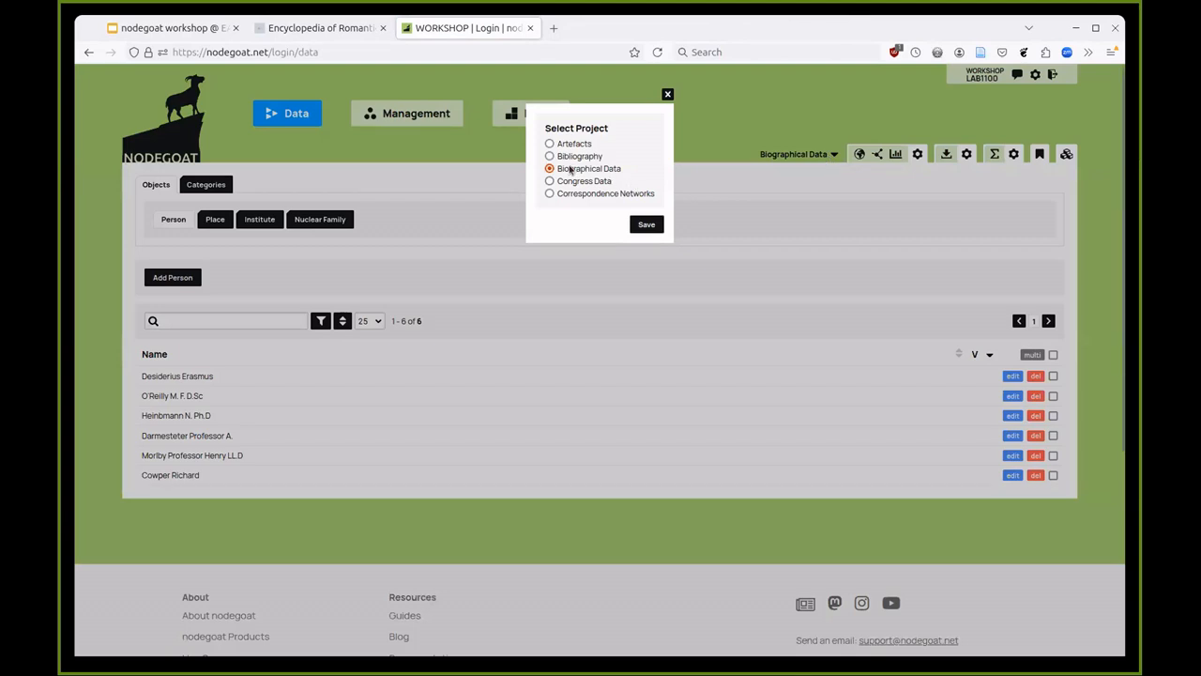
click(578, 194)
click(646, 224)
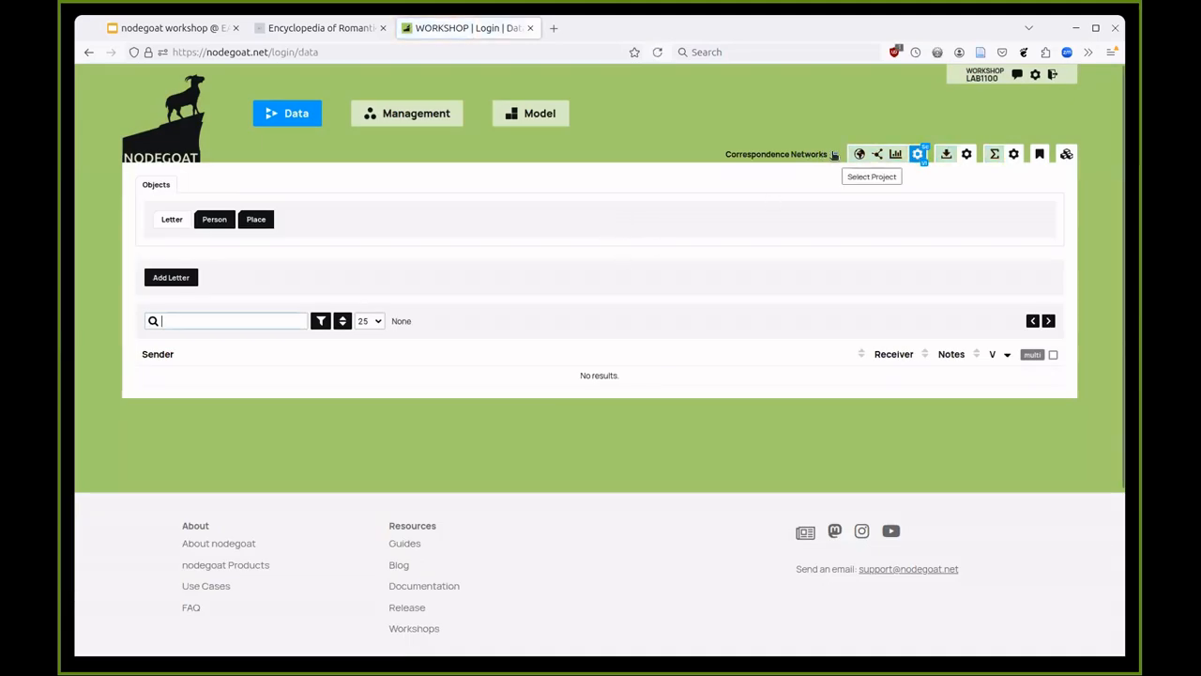
click(833, 157)
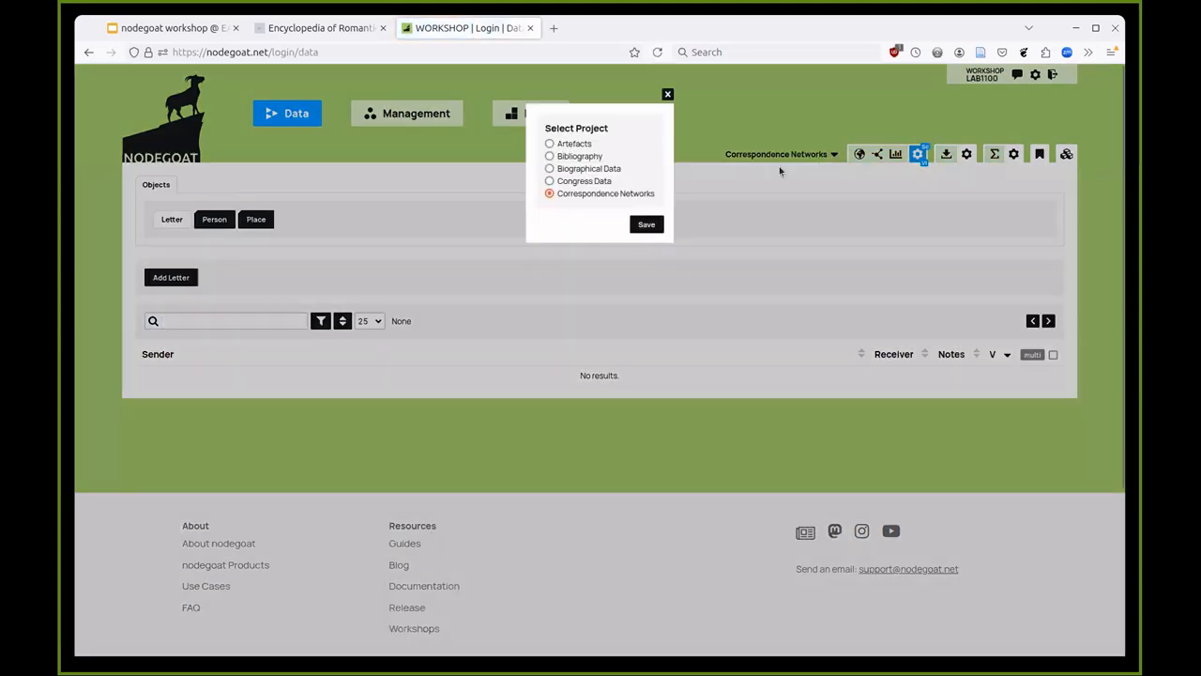
click(600, 169)
click(646, 224)
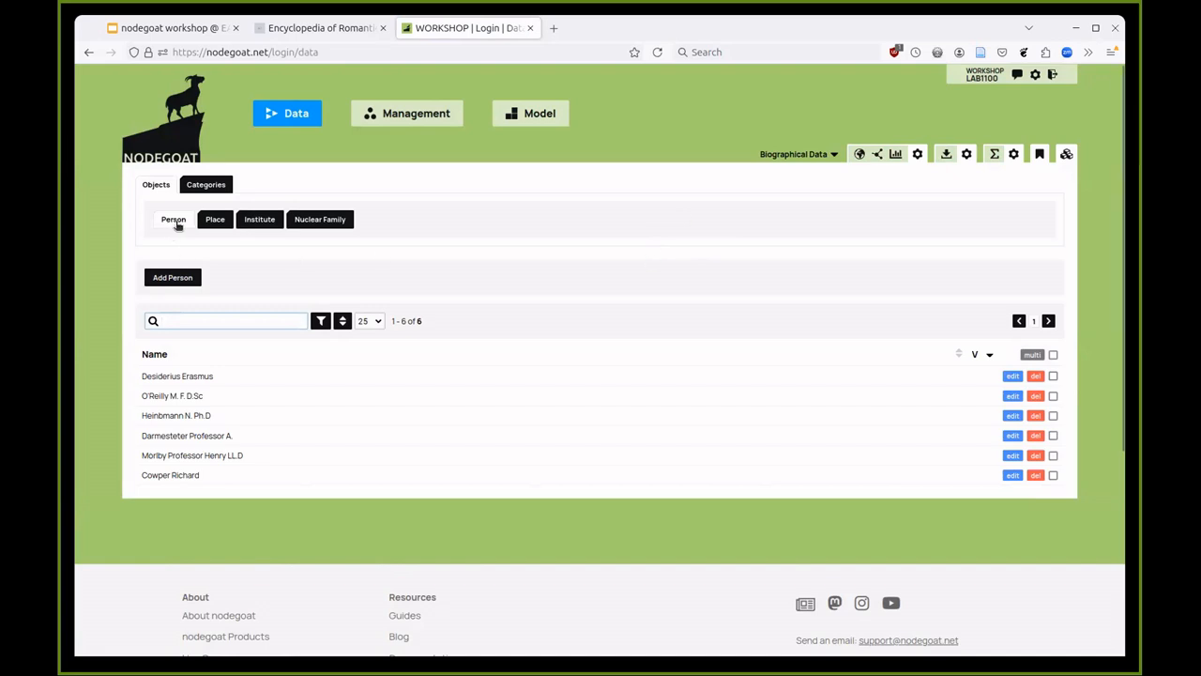
click(208, 222)
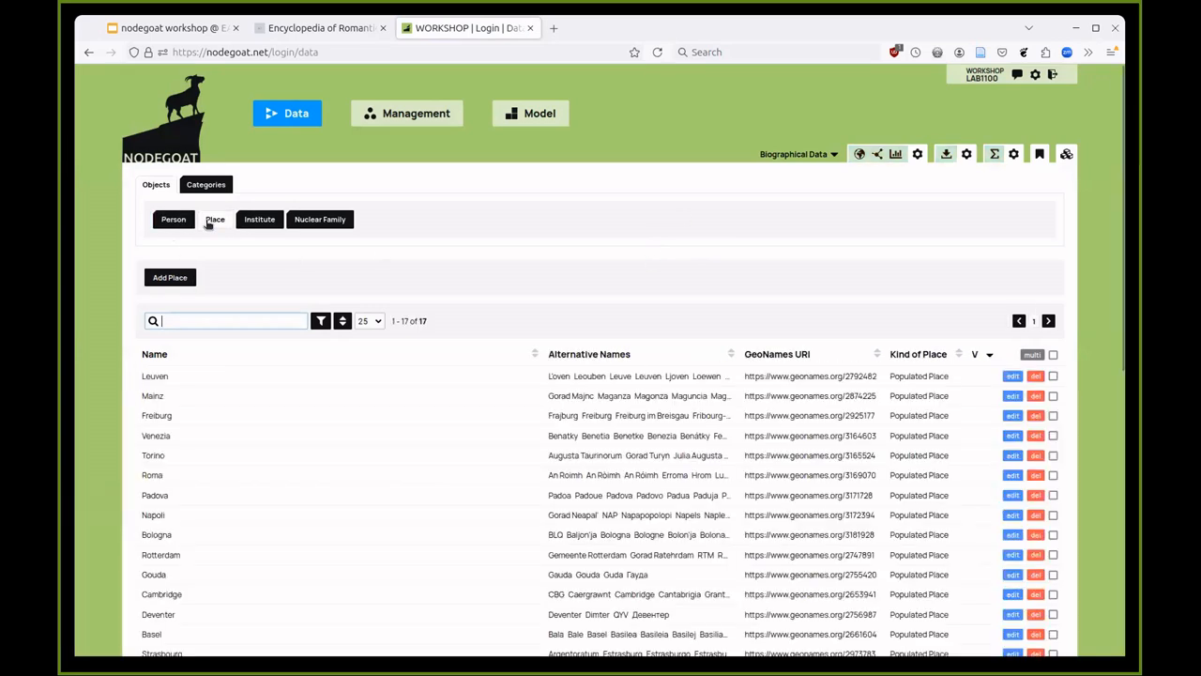
click(261, 222)
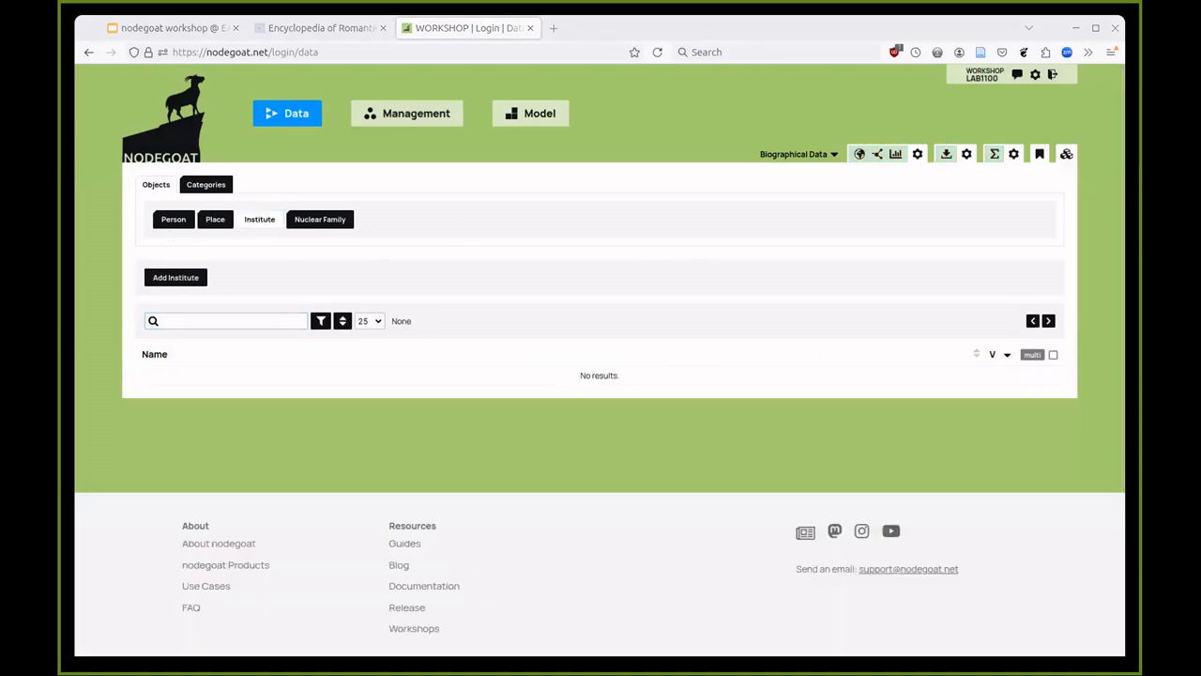
click(302, 221)
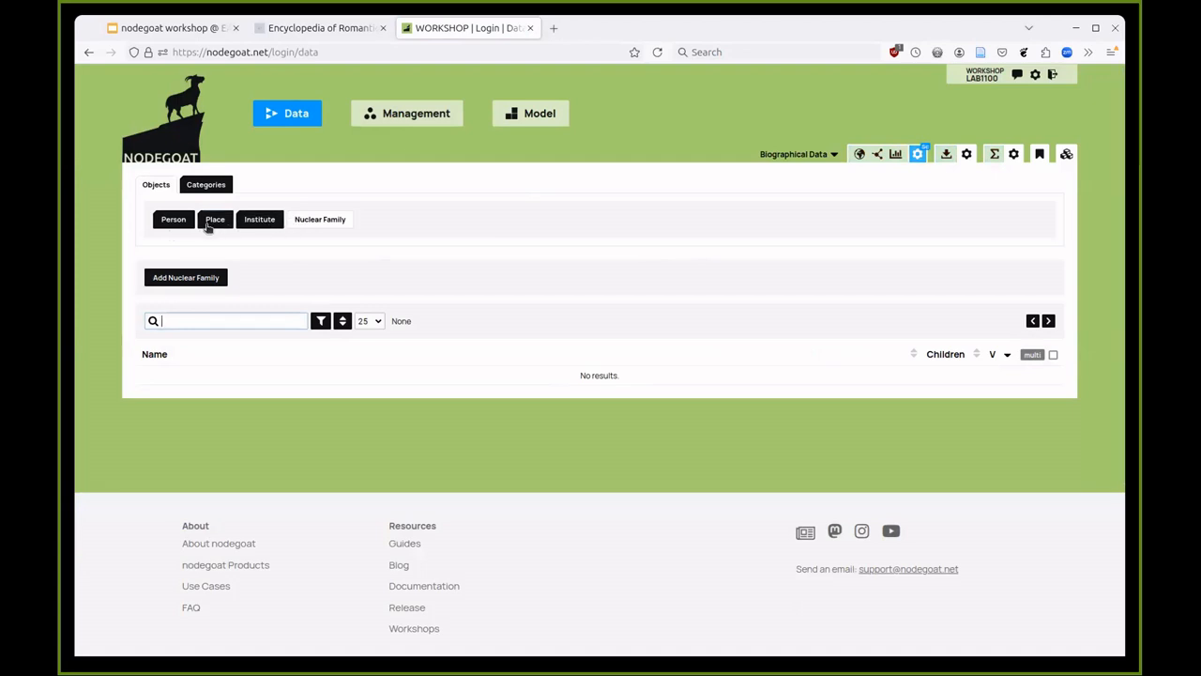
click(208, 227)
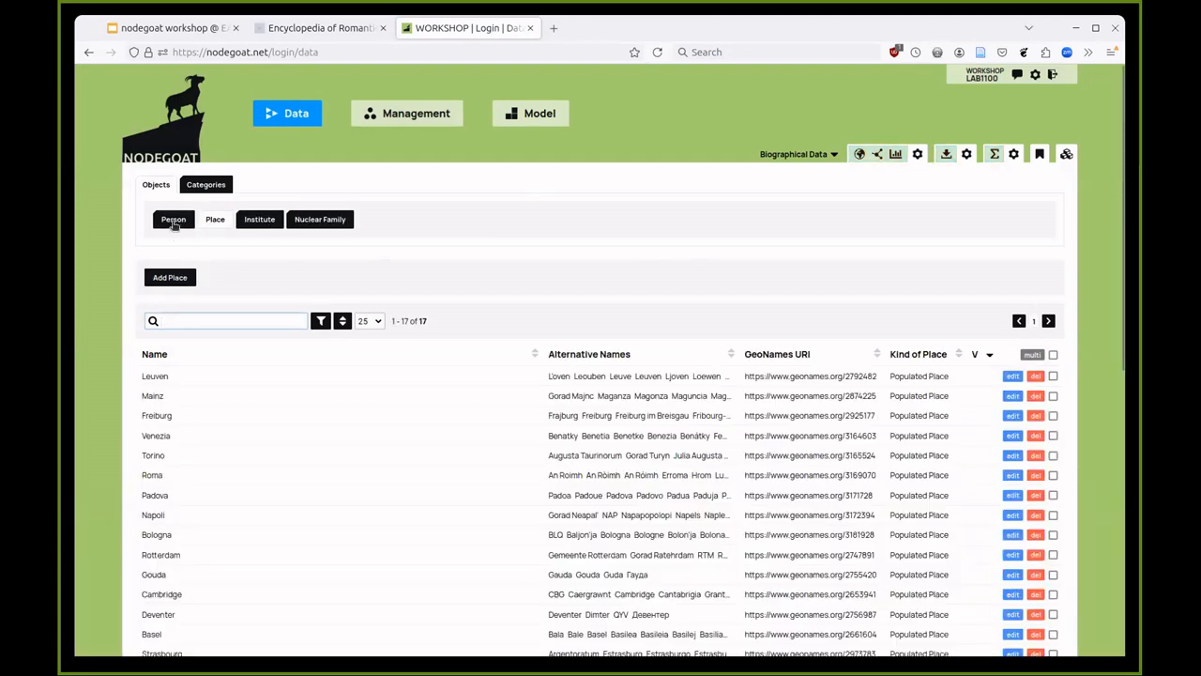
click(174, 221)
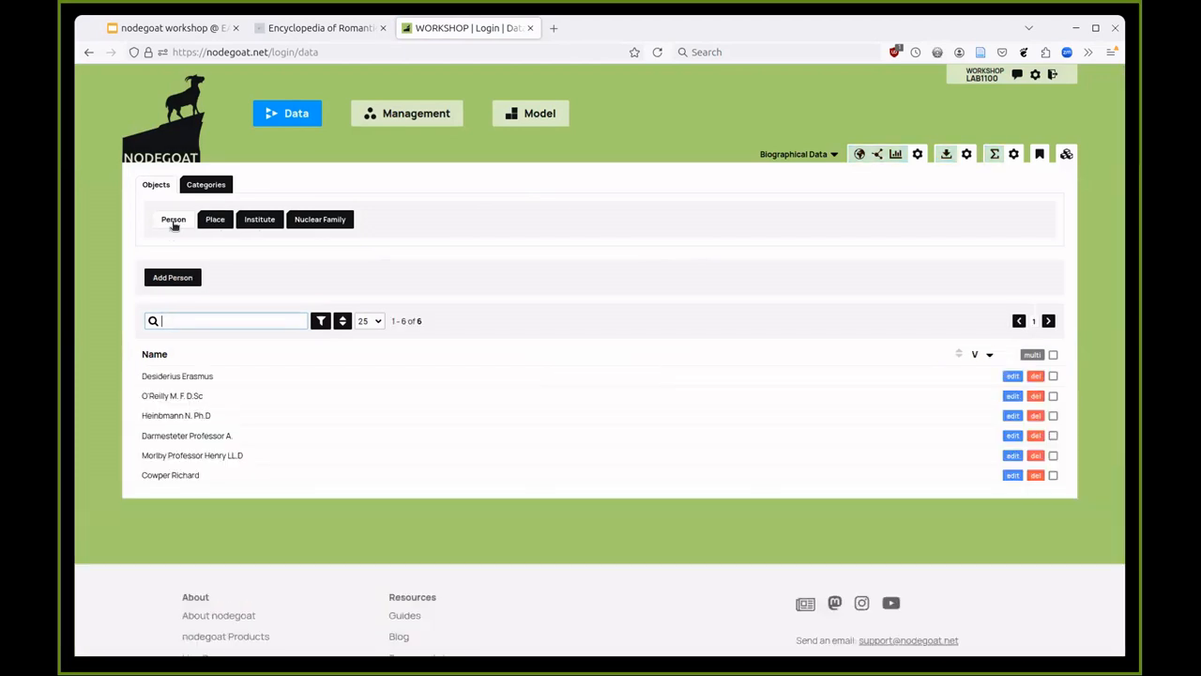
- Open Desiderius Erasmus's record and scroll down to its 30 birth, residence and death sub-objects
click(180, 378)
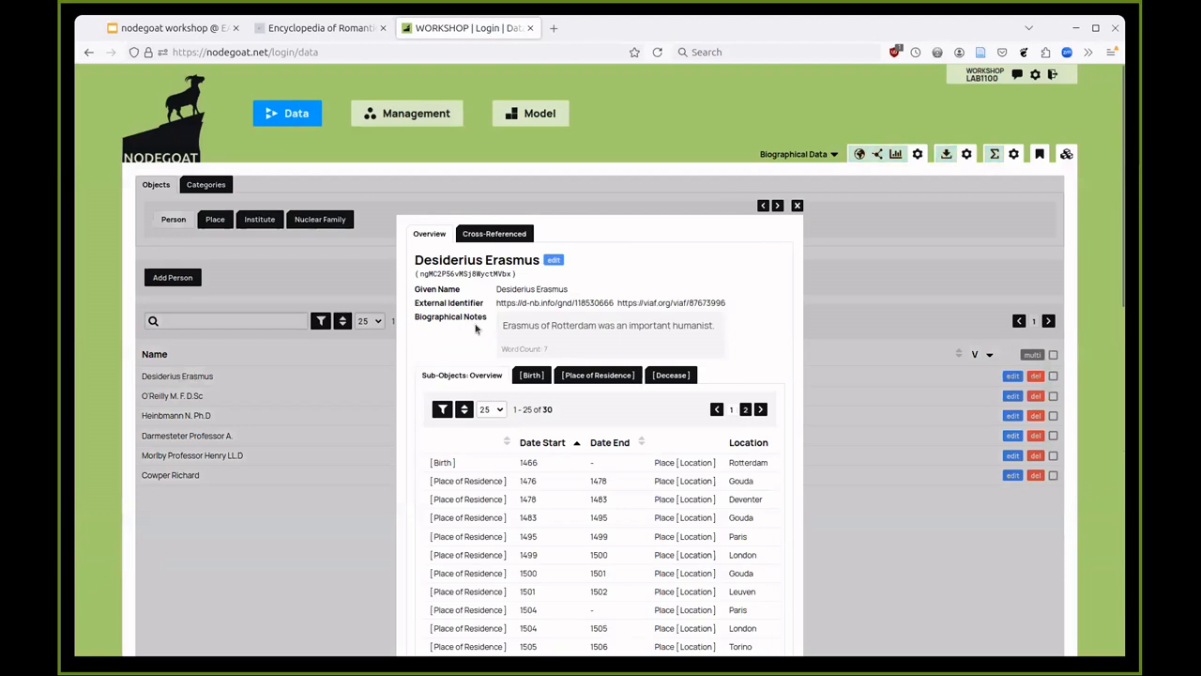
scroll(501, 322, down, 2)
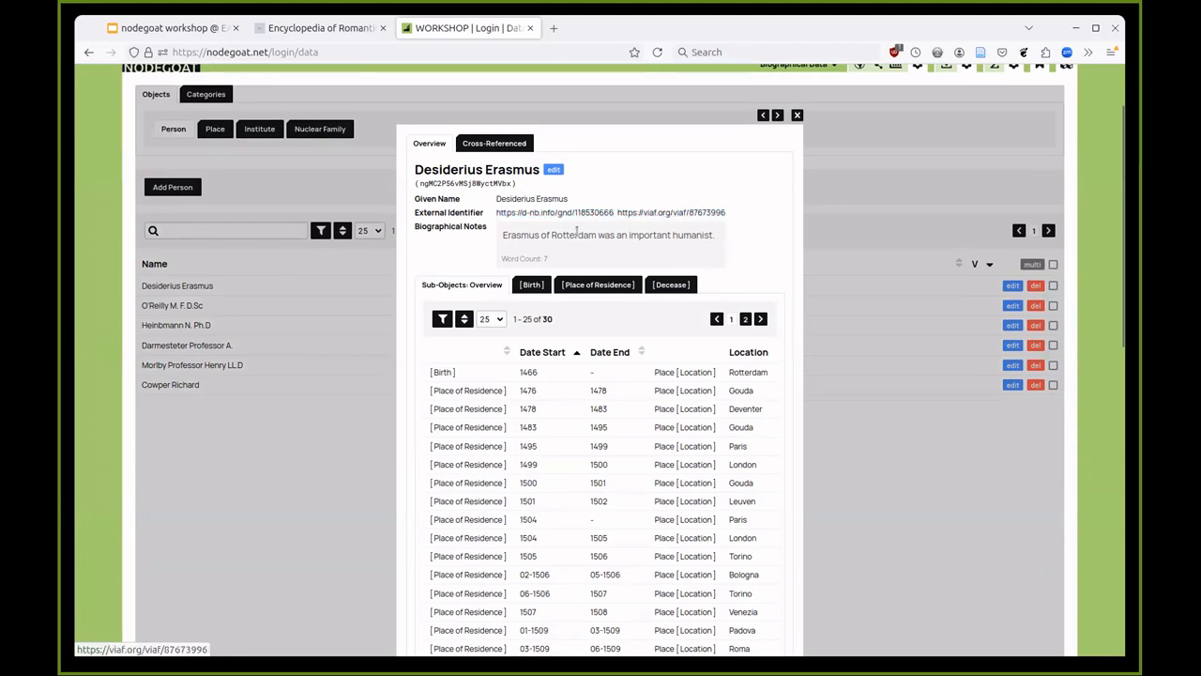
scroll(540, 240, down, 2)
double_click(547, 228)
click(549, 230)
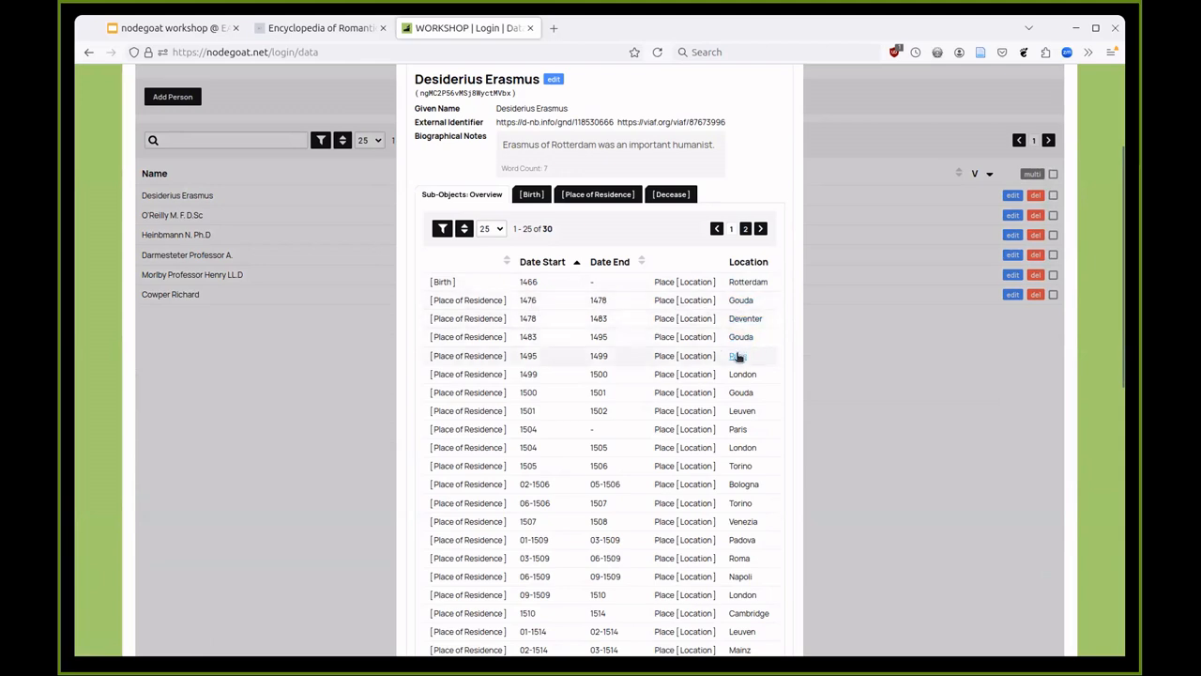
click(744, 300)
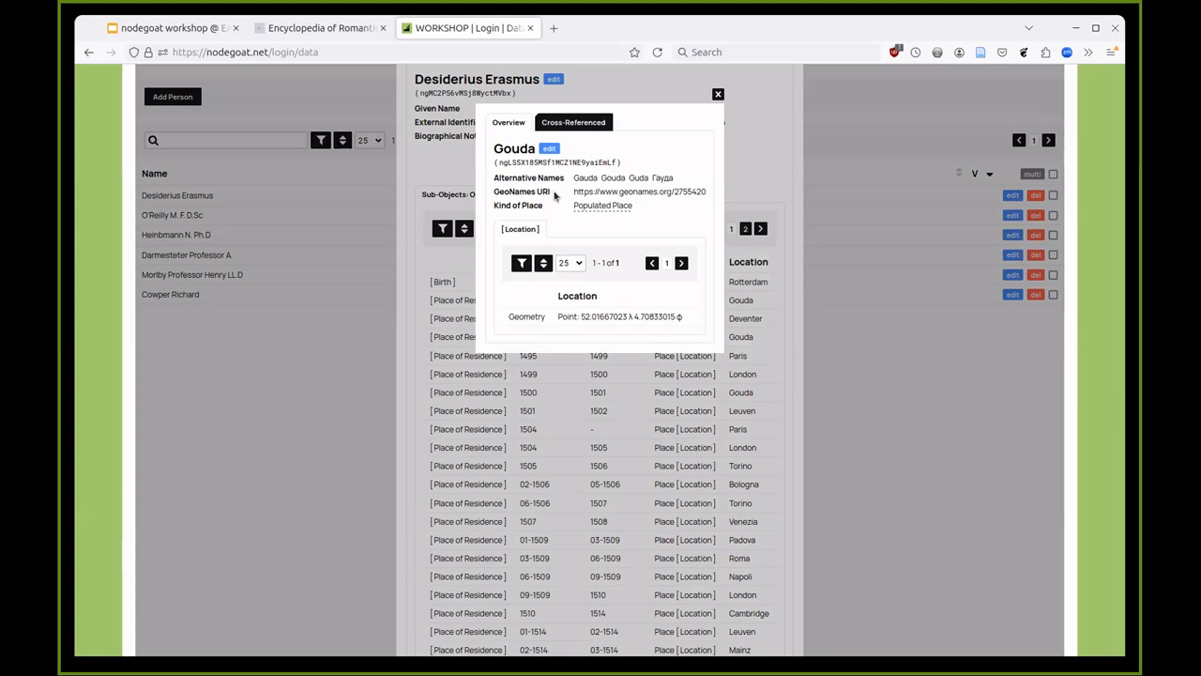
scroll(554, 194, up, 2)
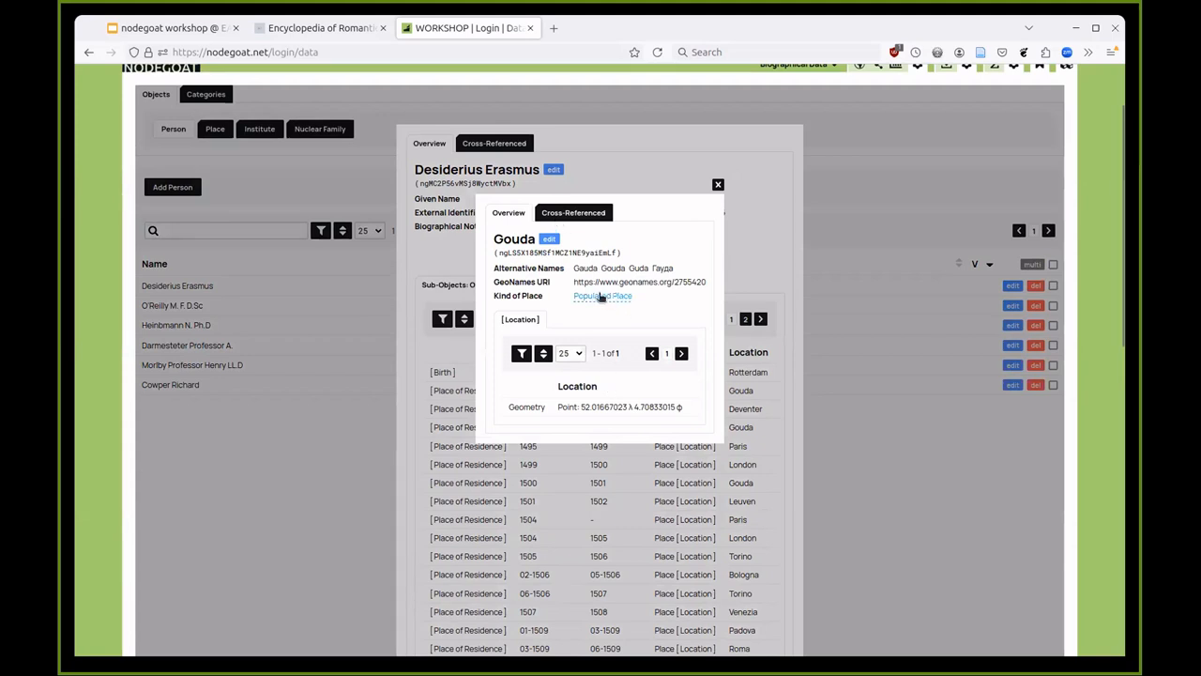
click(601, 410)
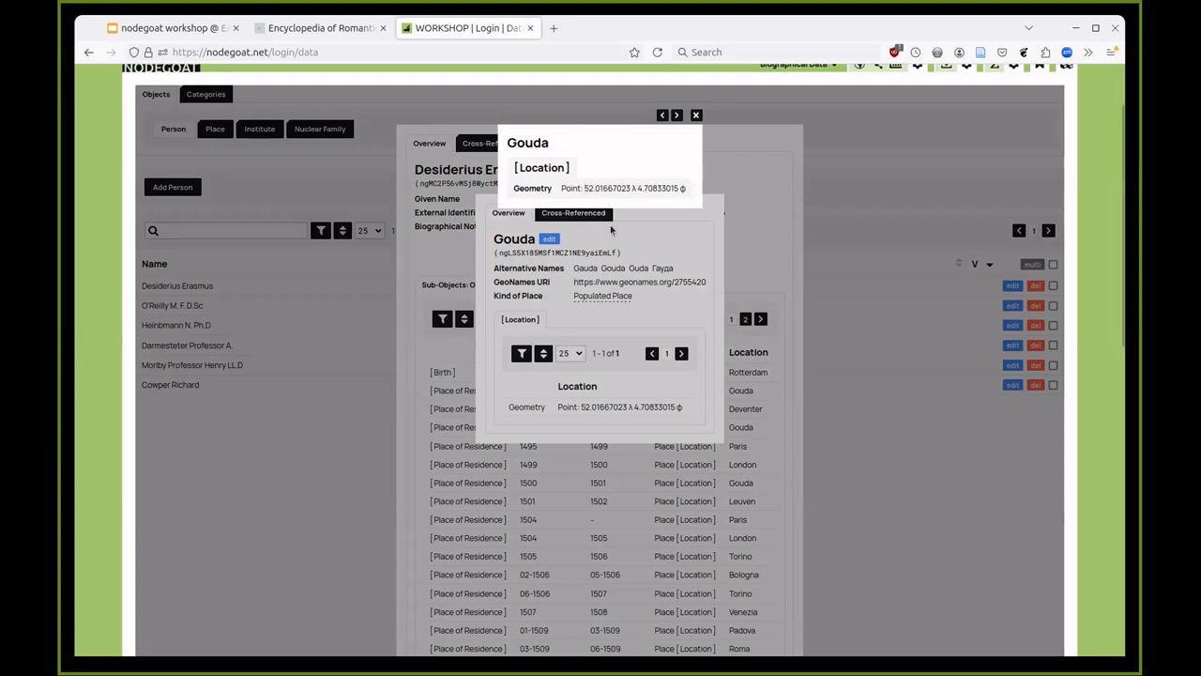
click(625, 244)
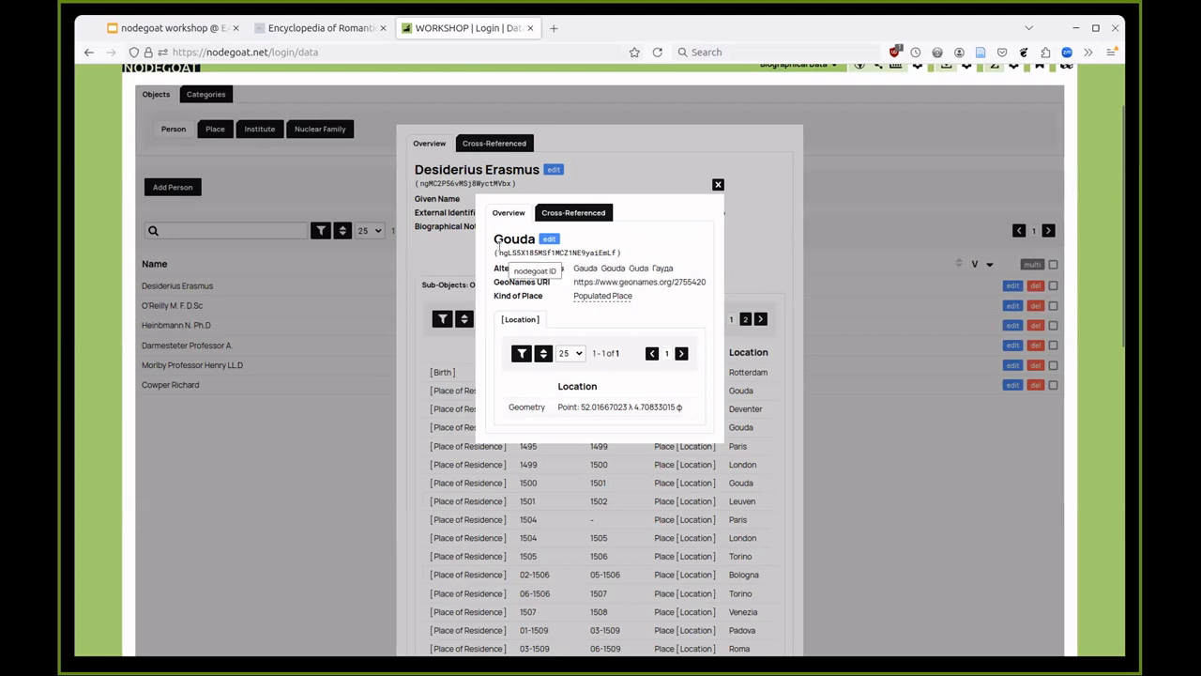
click(750, 277)
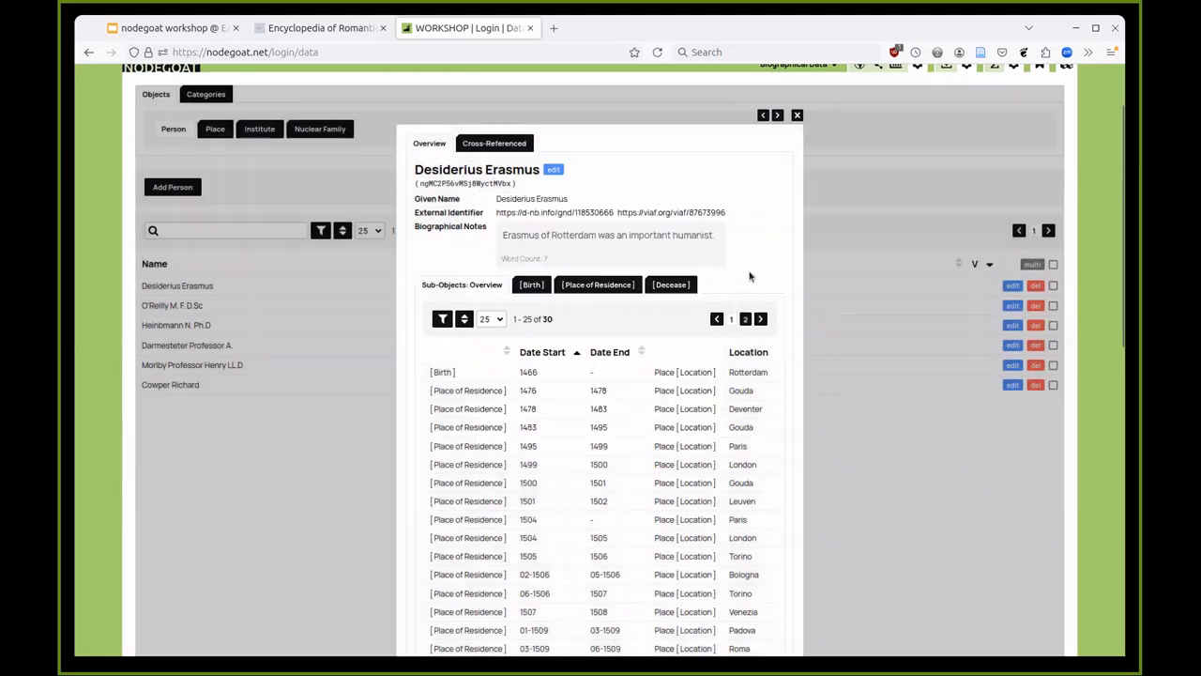
click(742, 428)
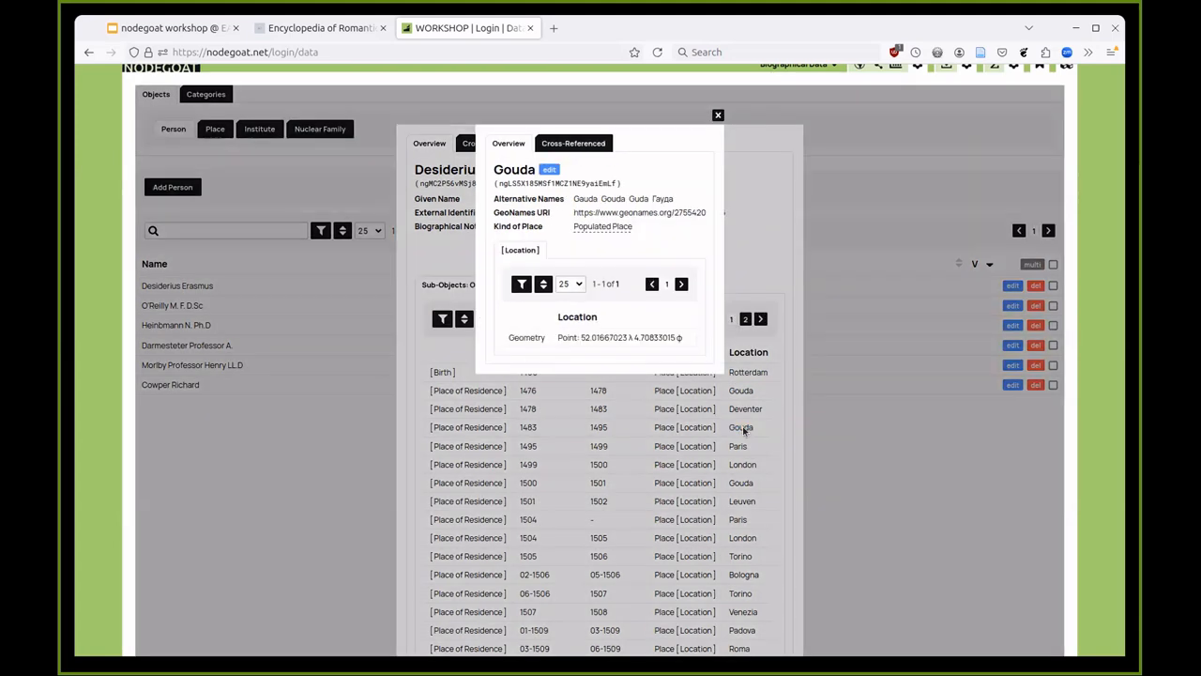
click(694, 411)
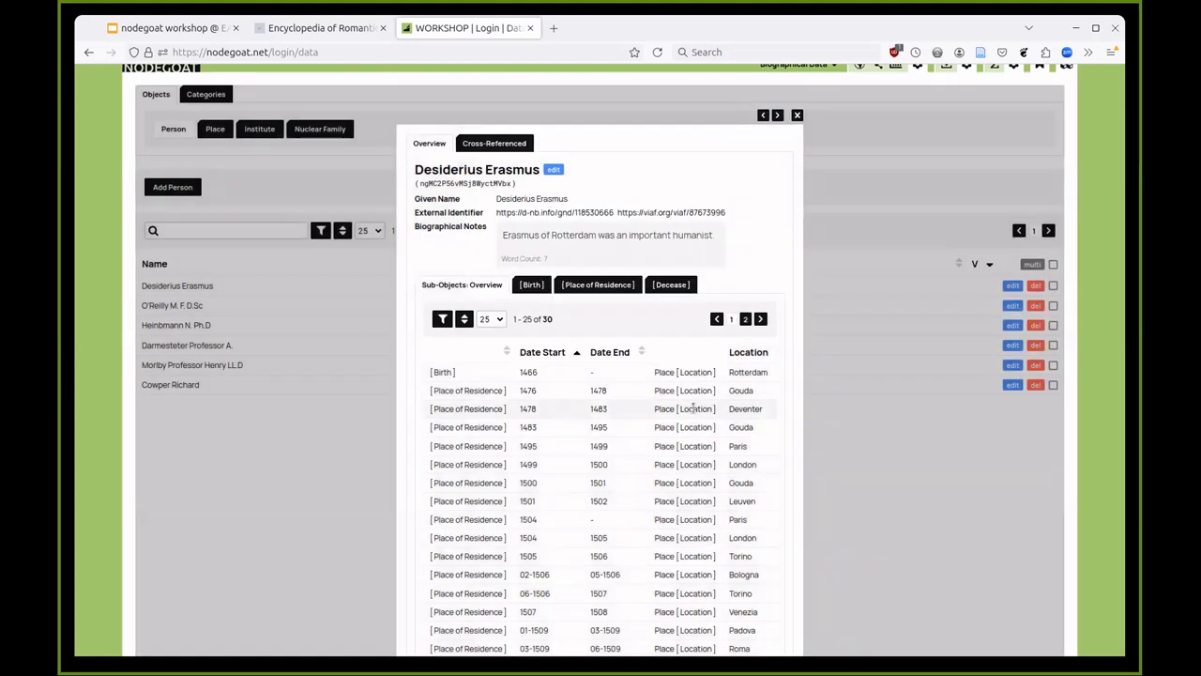
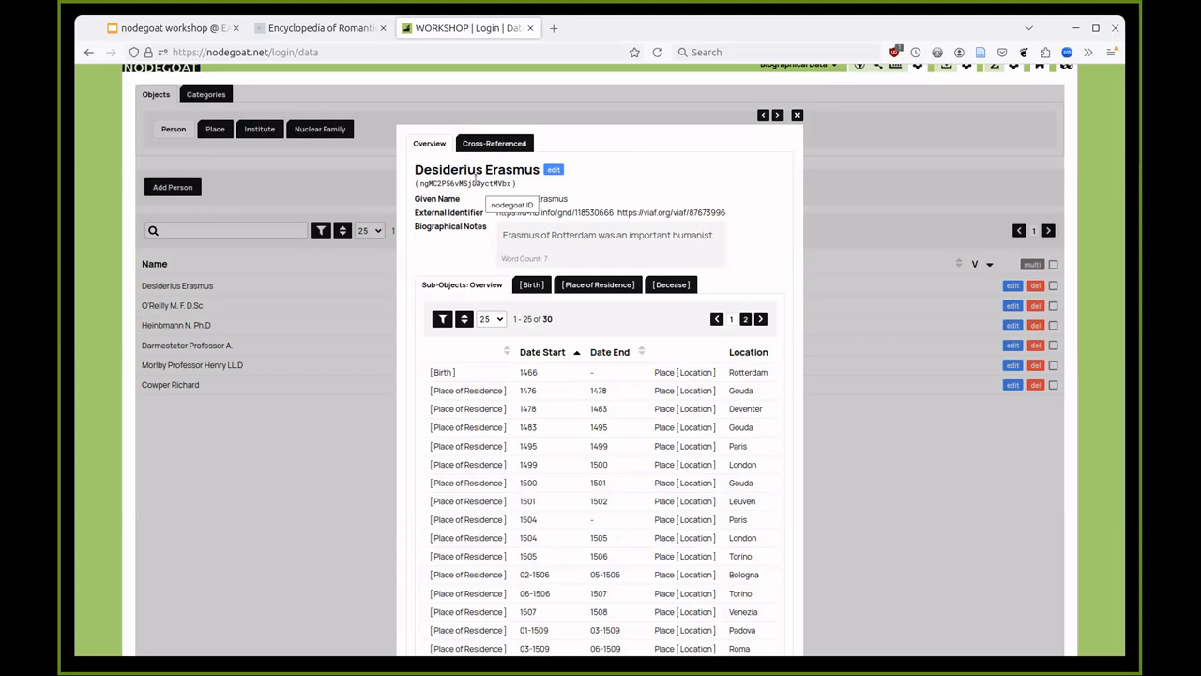
- View Erasmus's data on the geographical map with the time range limited to 1478–1507
scroll(563, 229, up, 1)
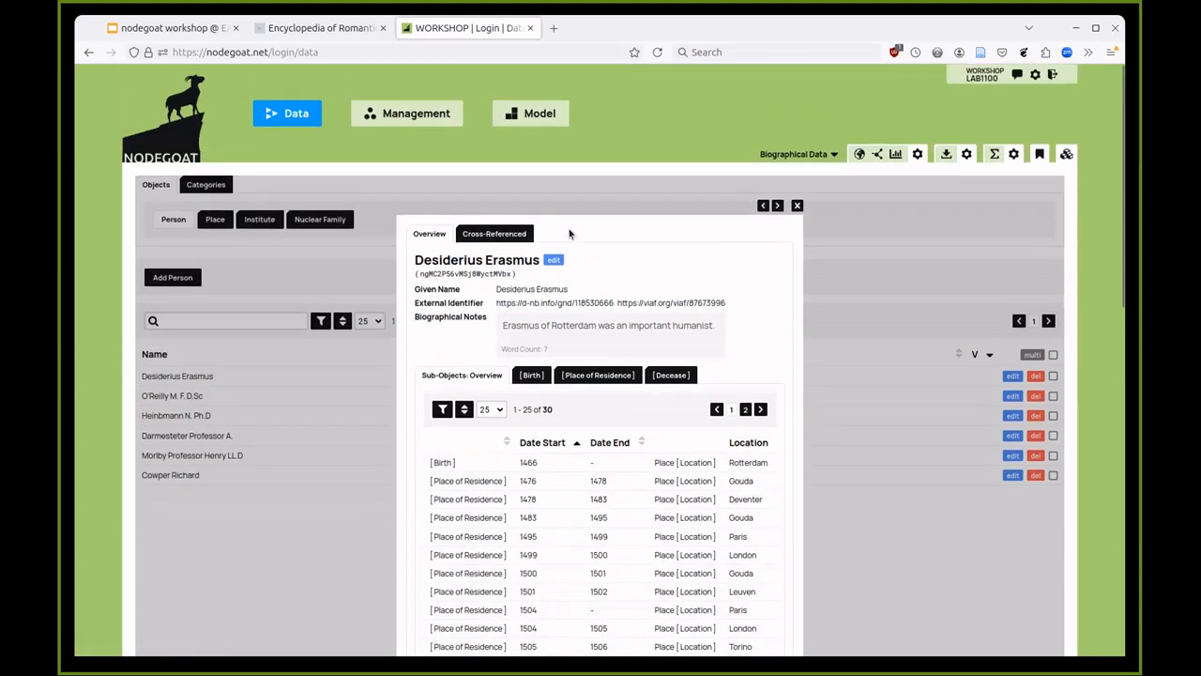
click(861, 156)
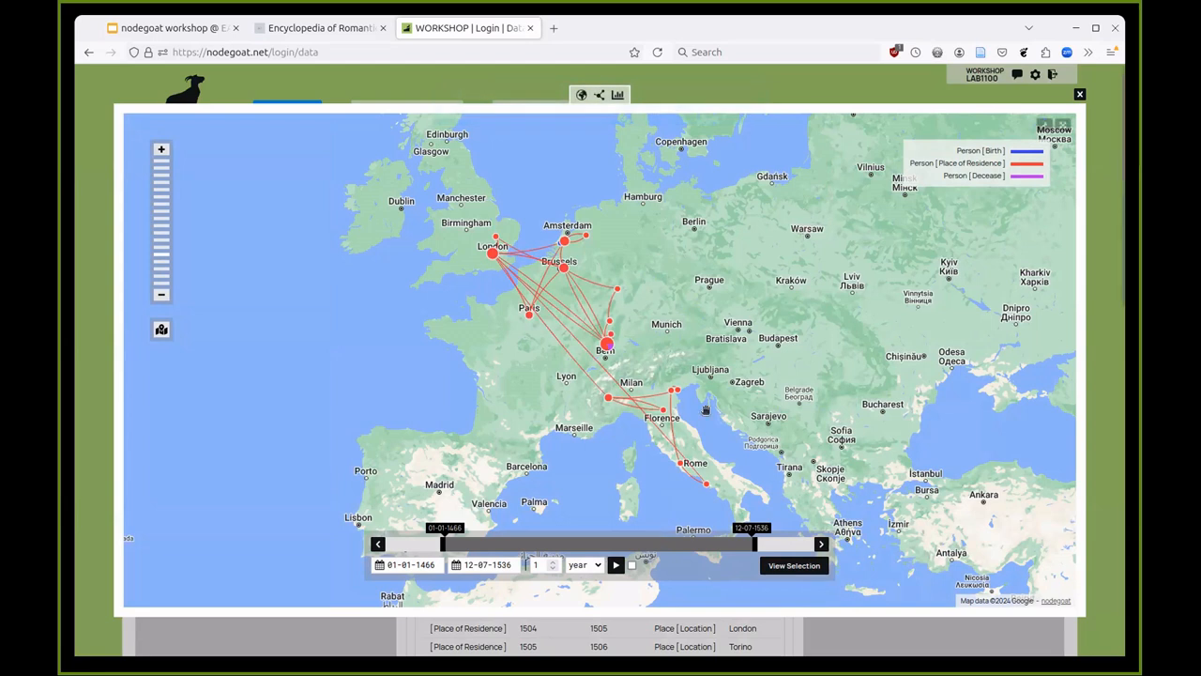
drag(754, 544, 542, 556)
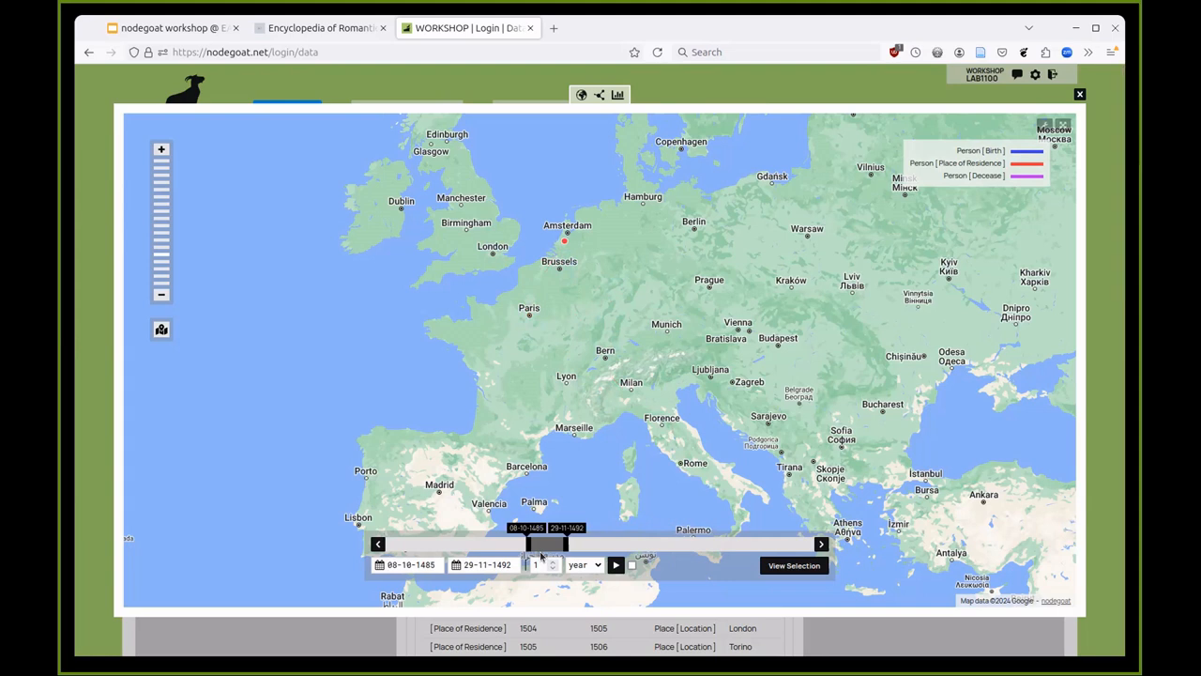
drag(526, 544, 462, 543)
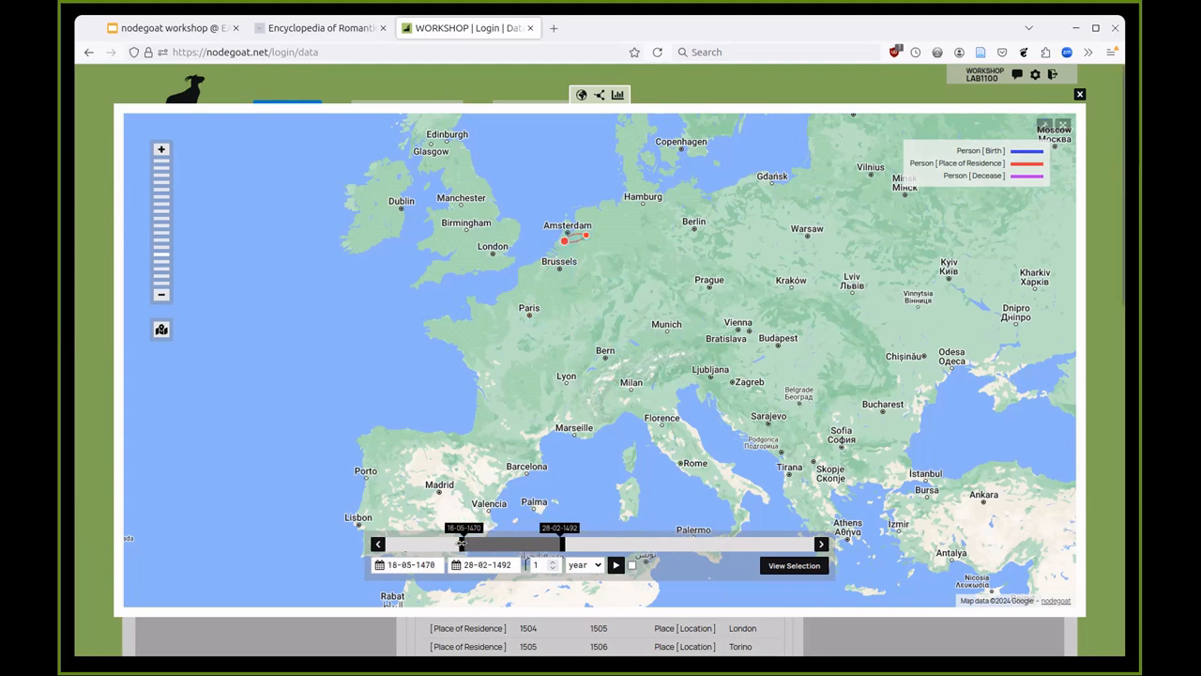
click(501, 85)
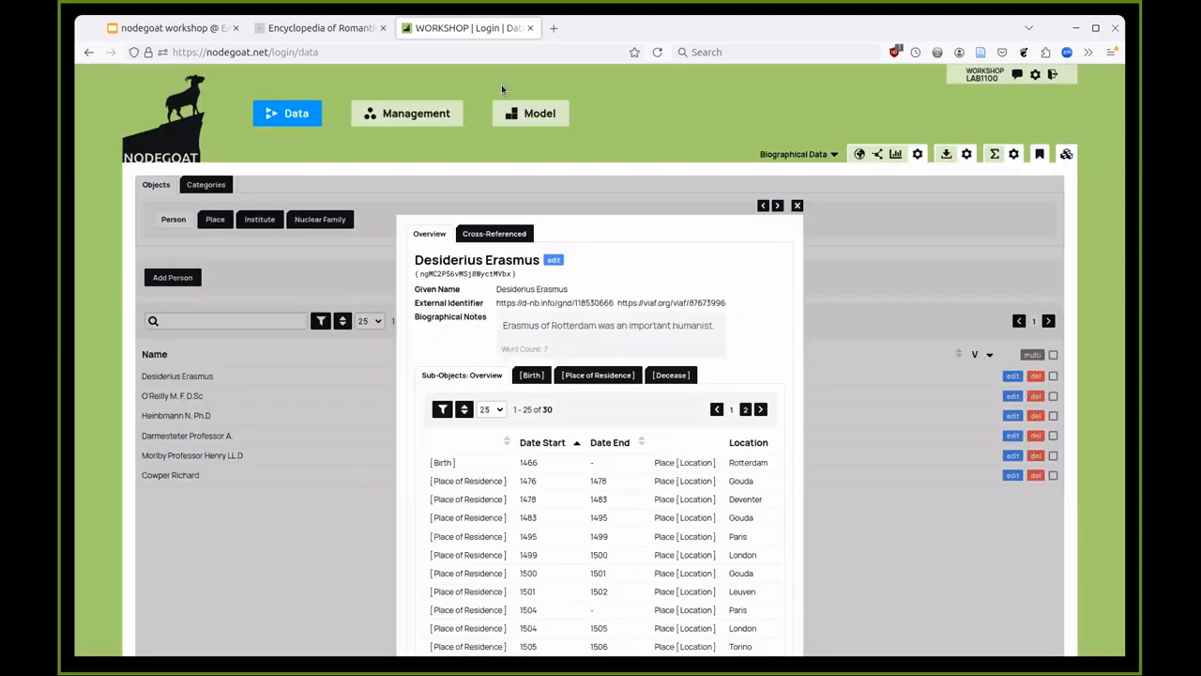
- Close Erasmus's record and browse the list of 17 places
click(338, 260)
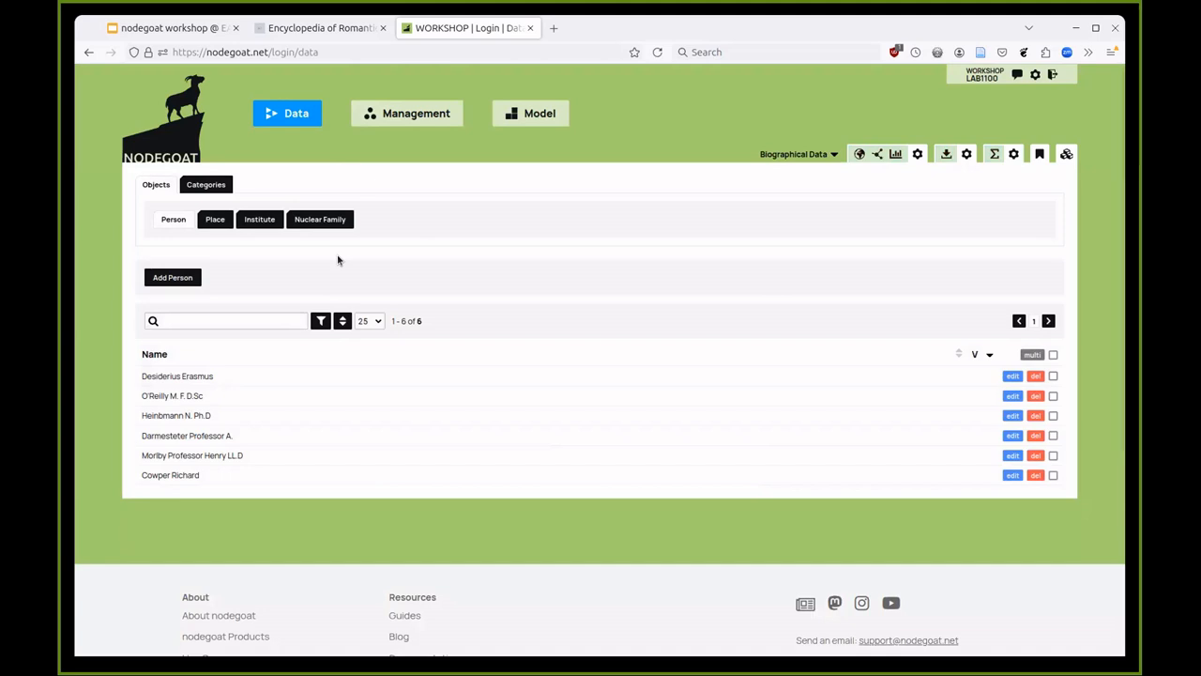
click(215, 222)
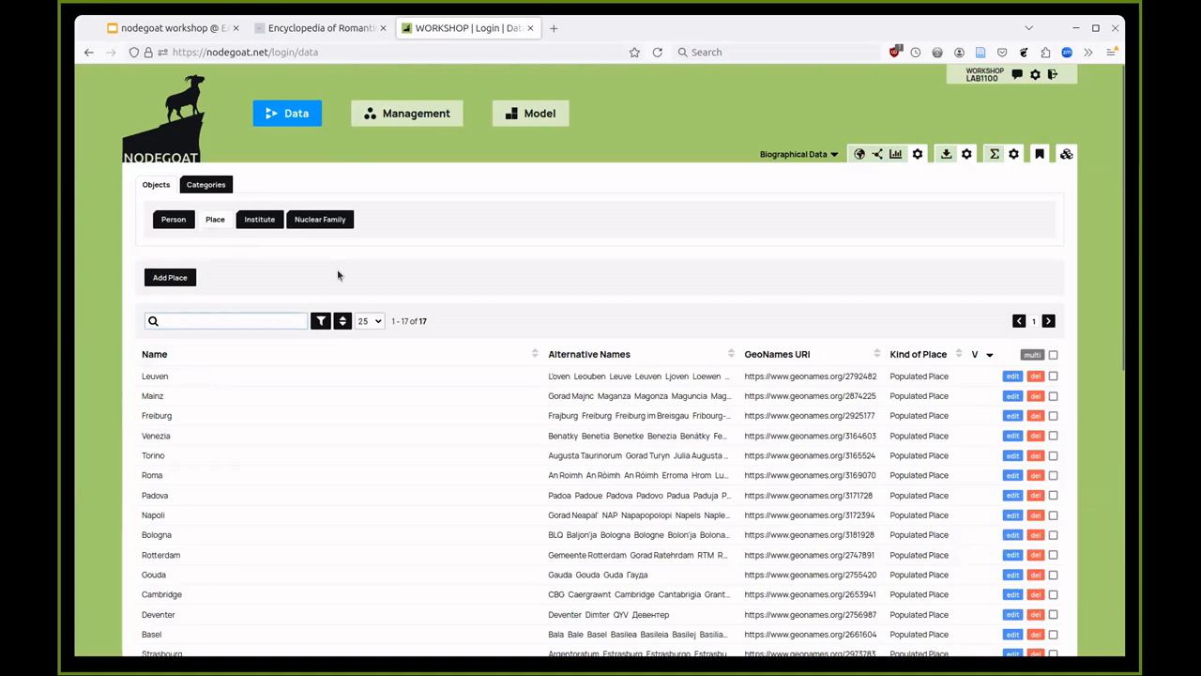
scroll(337, 274, down, 1)
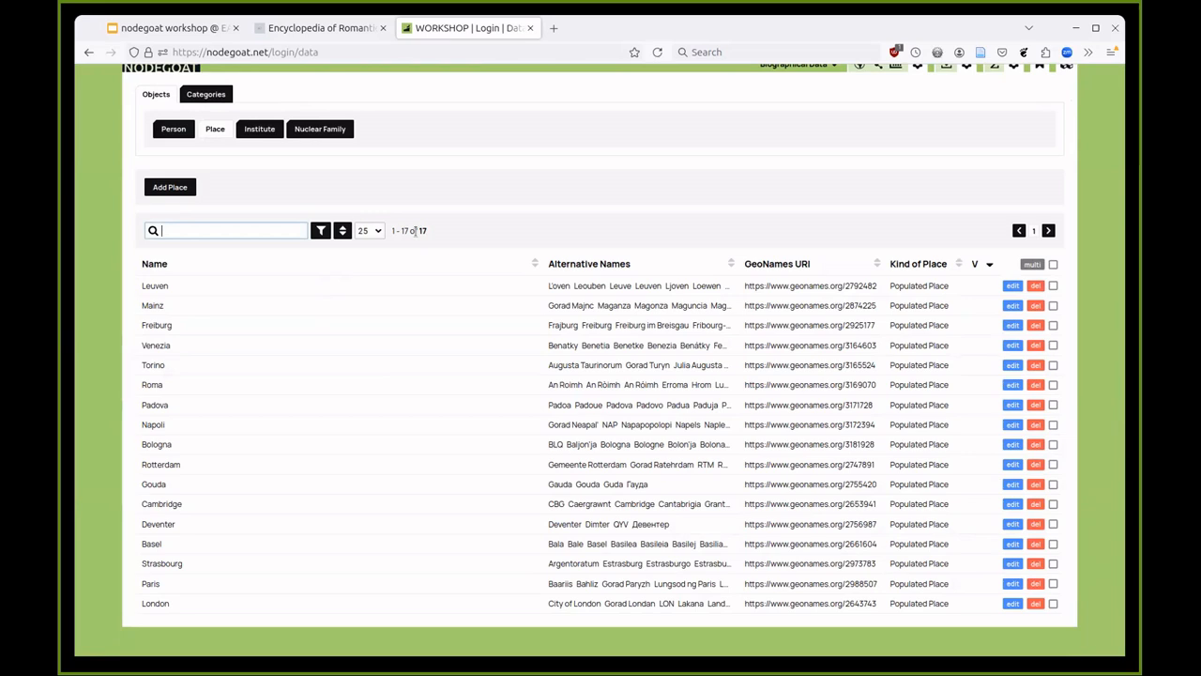
scroll(415, 230, up, 2)
scroll(418, 237, down, 2)
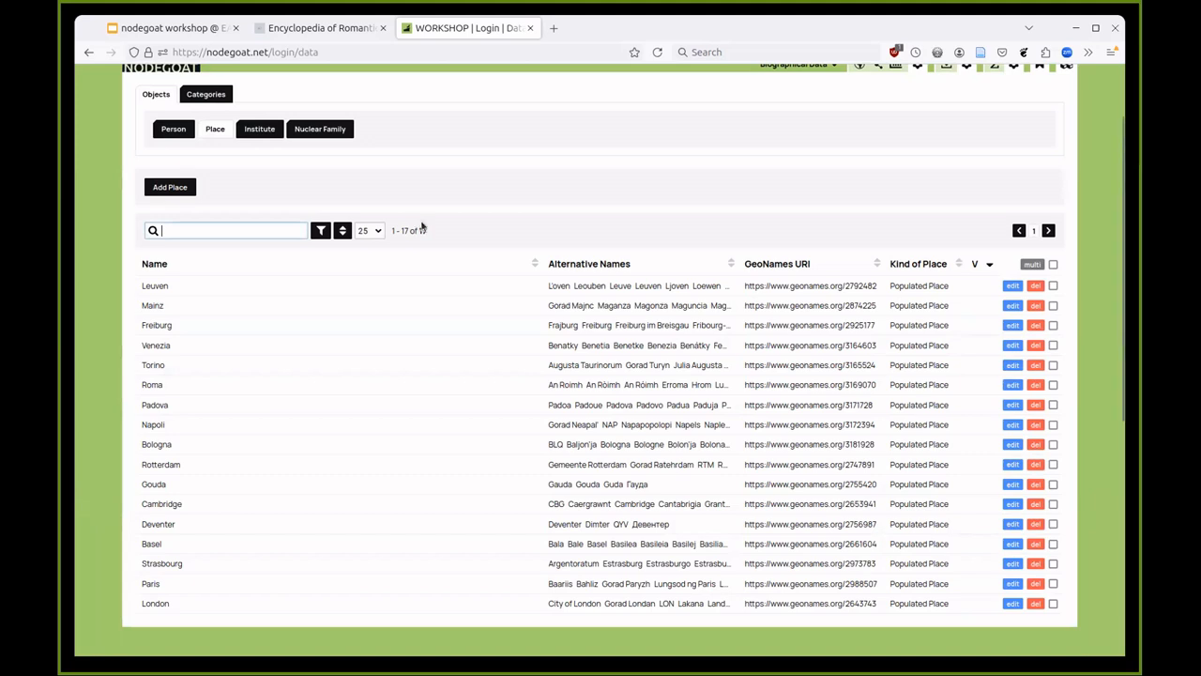
scroll(425, 239, up, 2)
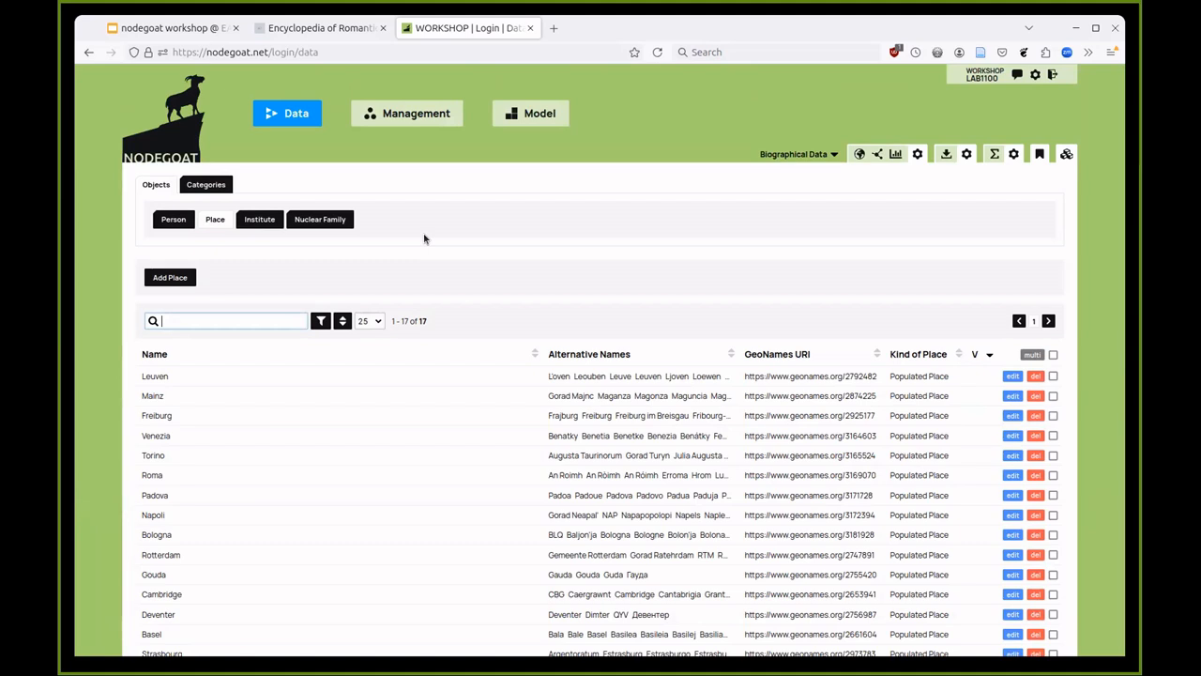
- Start a new place named Den Haag
click(169, 279)
scroll(227, 260, down, 2)
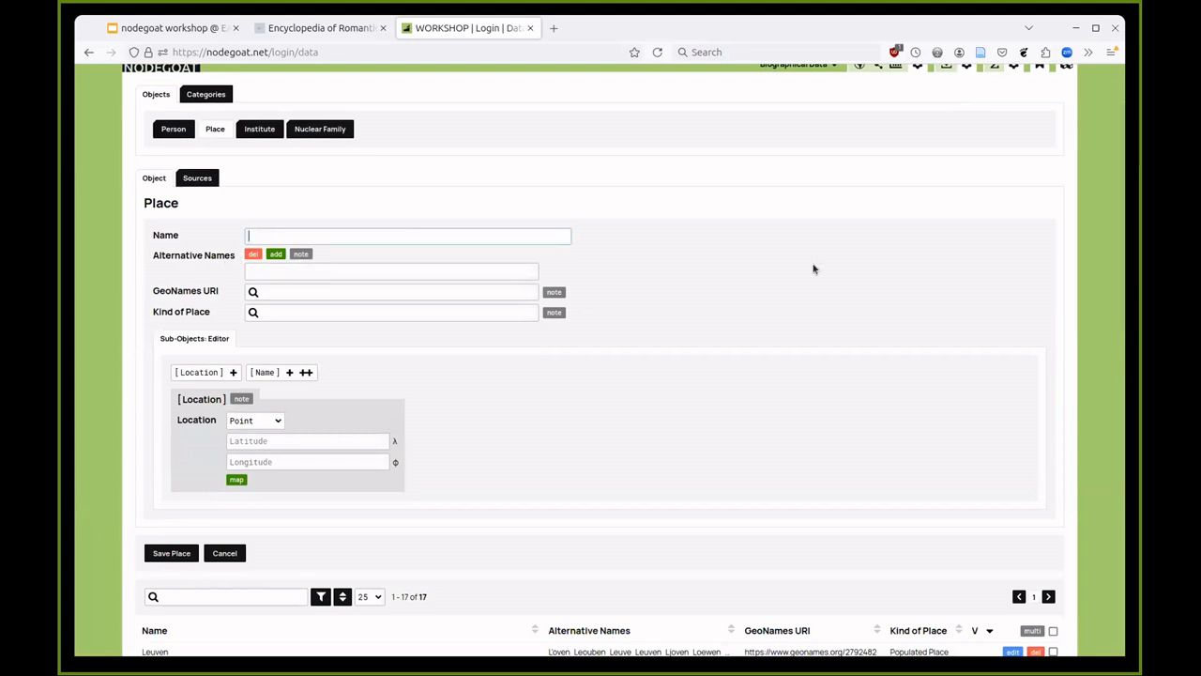
text(Den Haag)
- Add The Hague, Agga and La Haye as alternative names
click(403, 270)
text(The Hague)
click(275, 254)
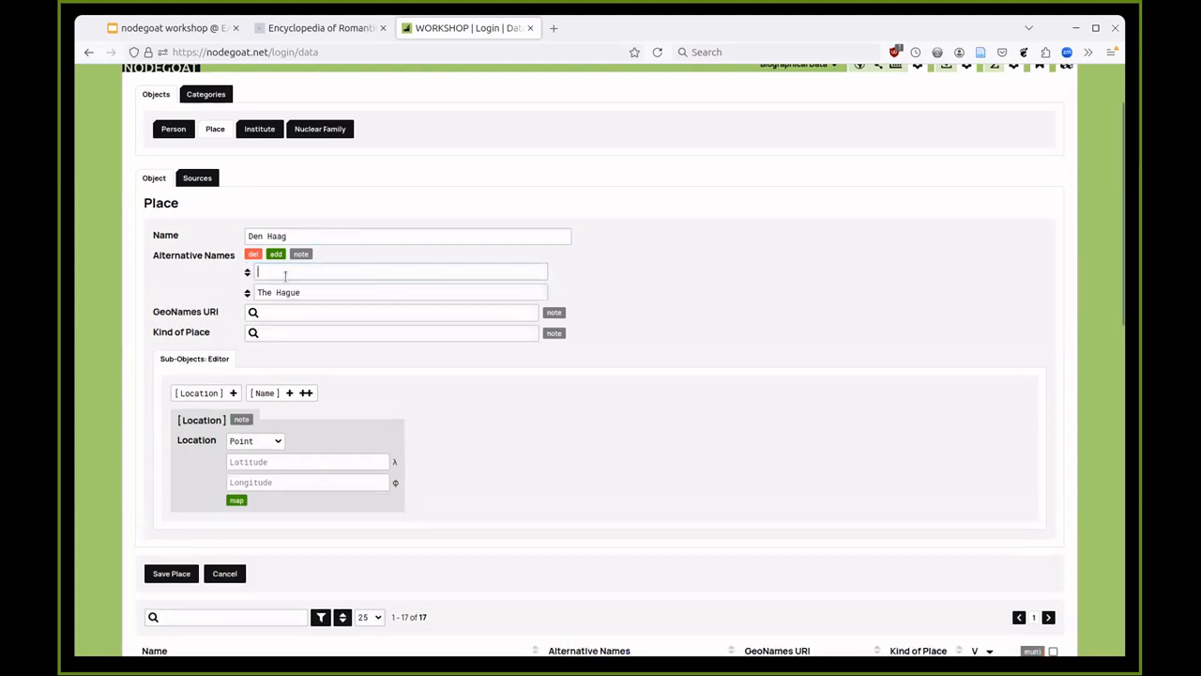
text(Agga)
click(276, 254)
text(La )
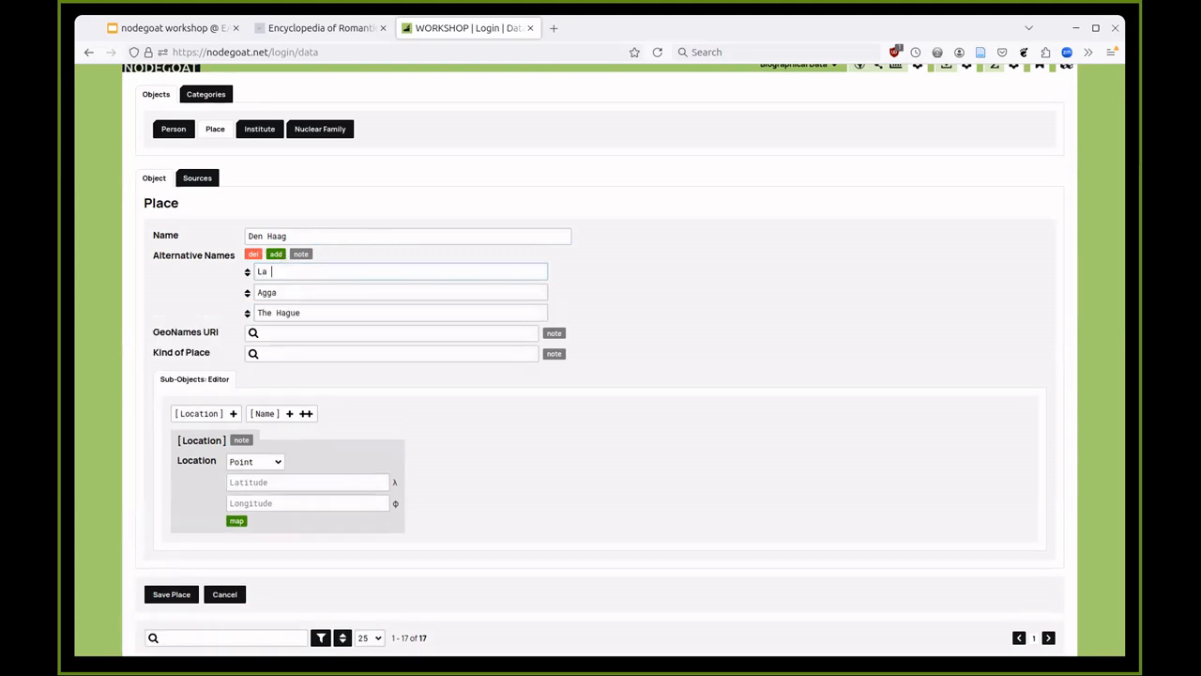
text(Haye)
click(280, 331)
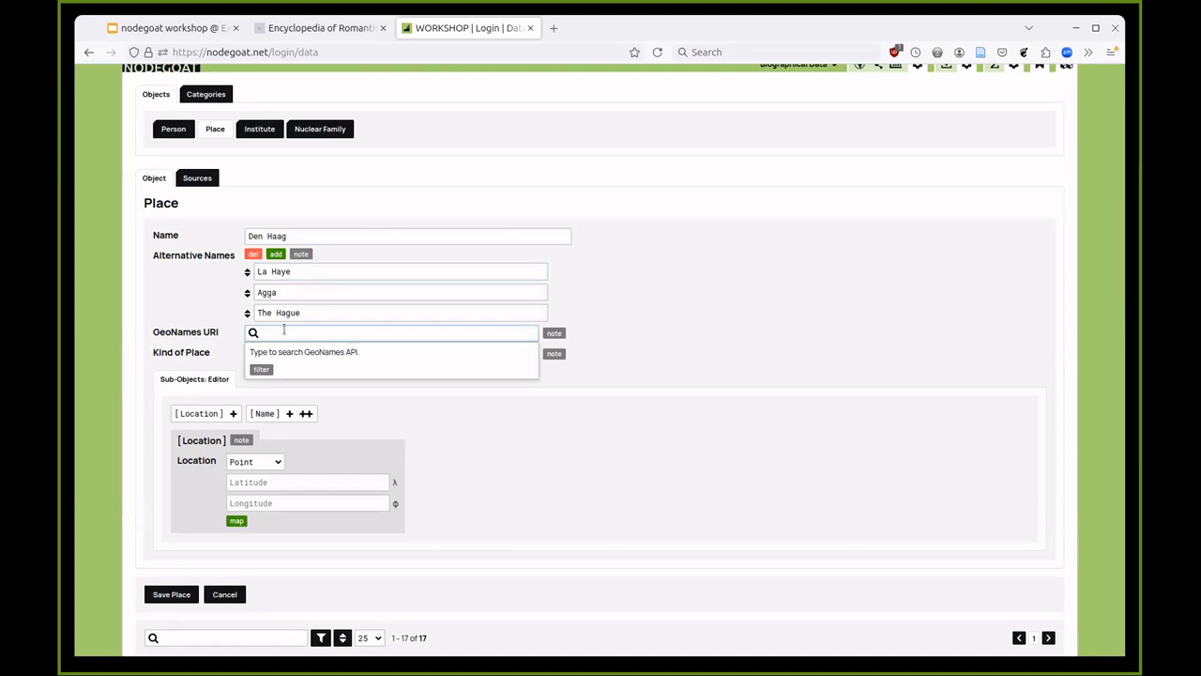
- Link Den Haag to GeoNames 2747373 (The Hague, South Holland) and set its kind to City
text(den haag)
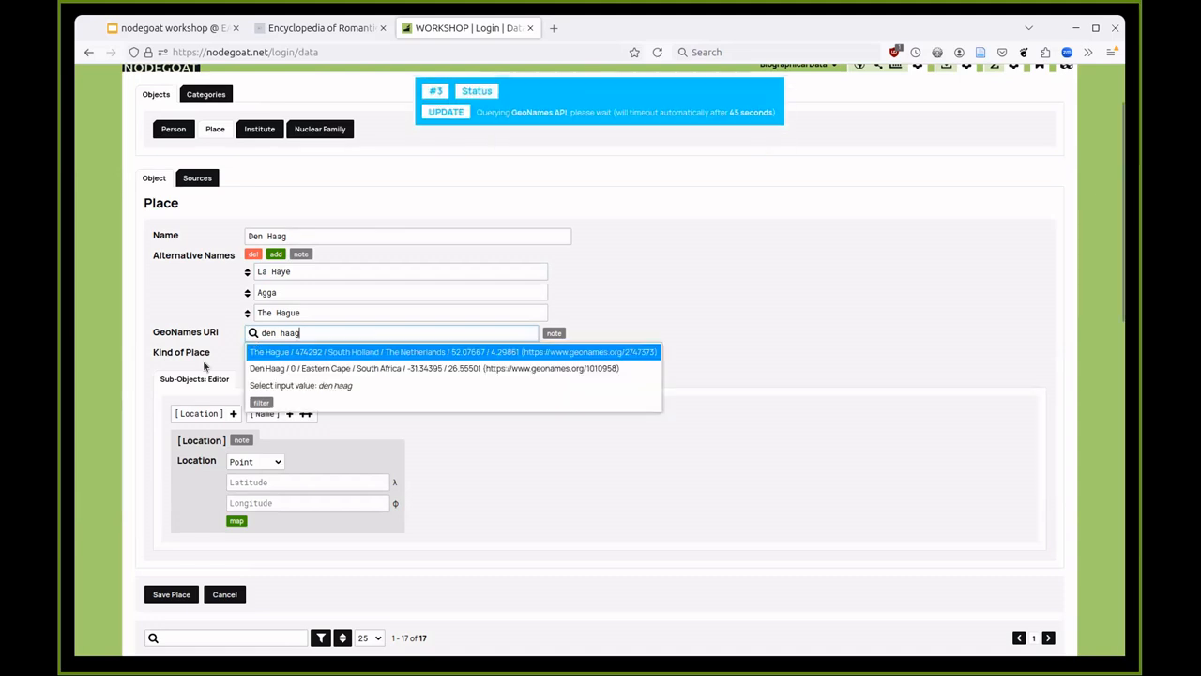
click(305, 355)
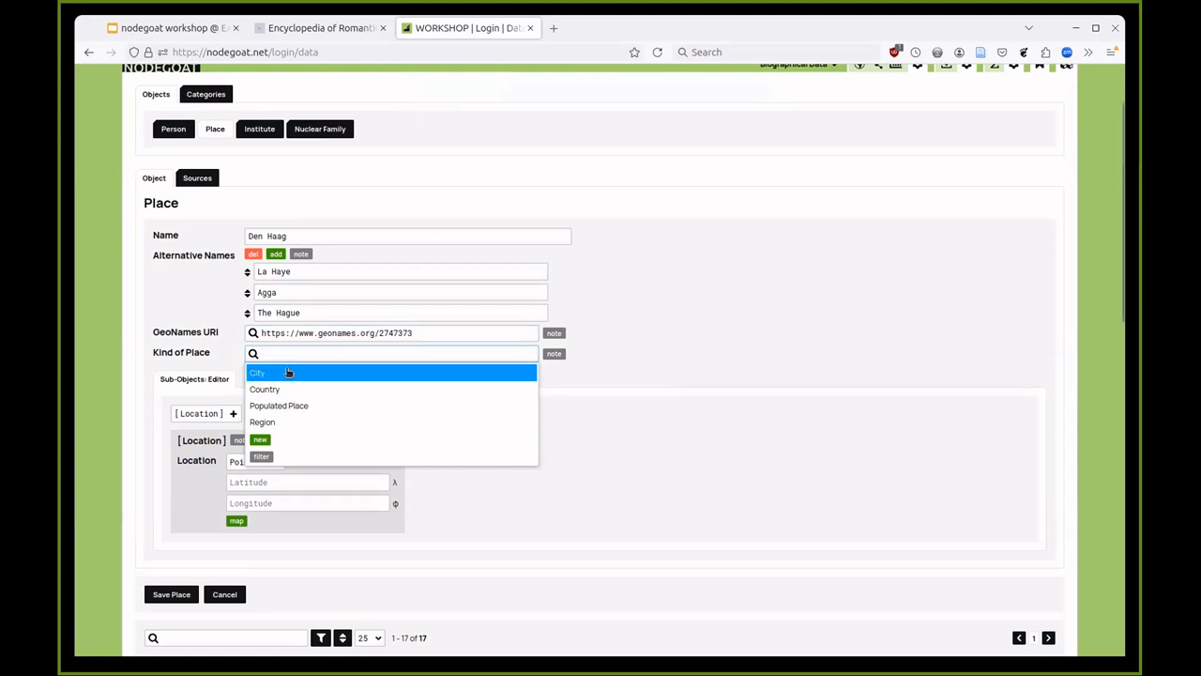
click(286, 373)
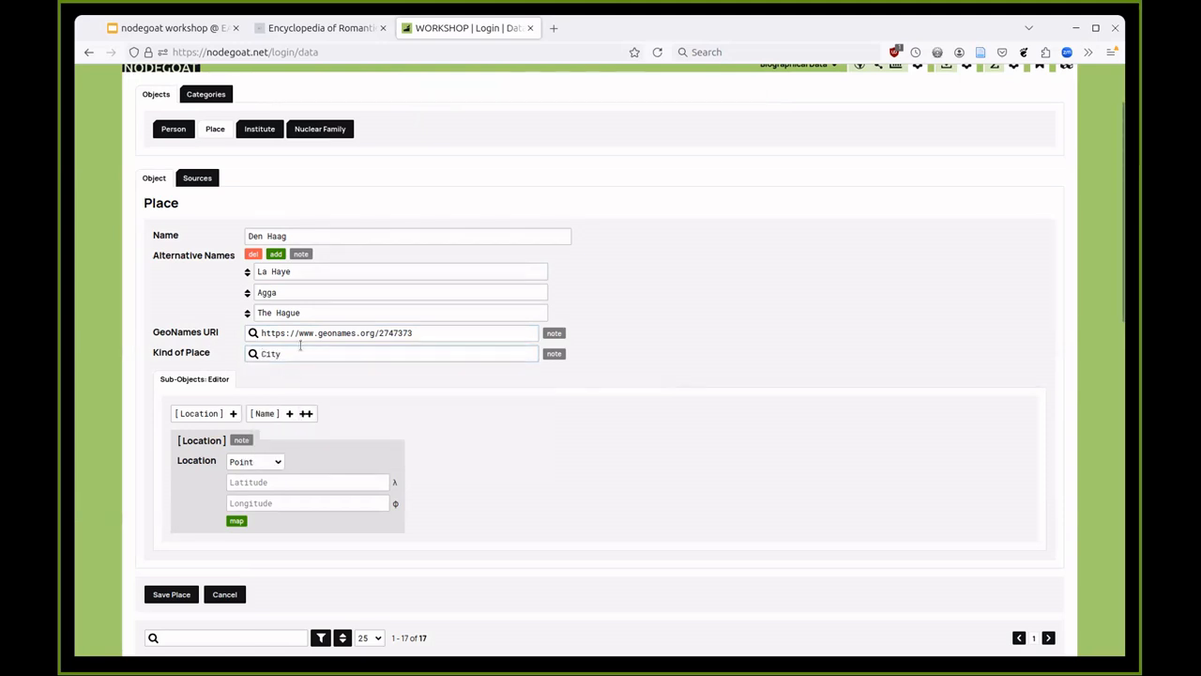
click(295, 357)
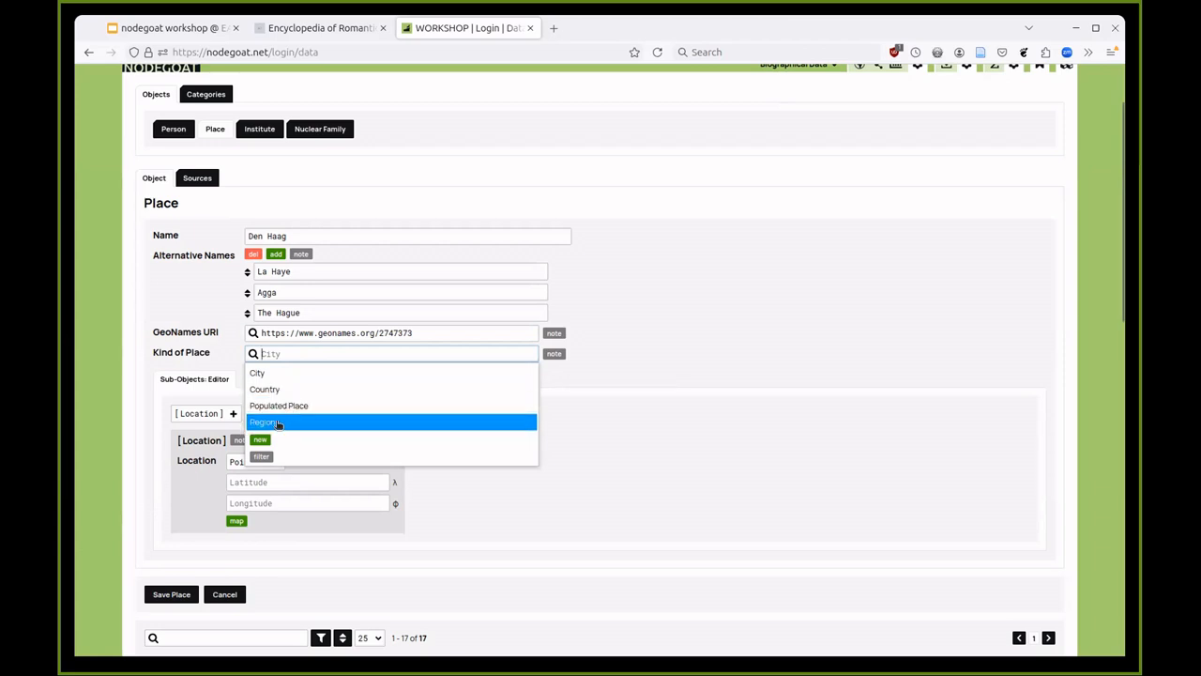
click(281, 374)
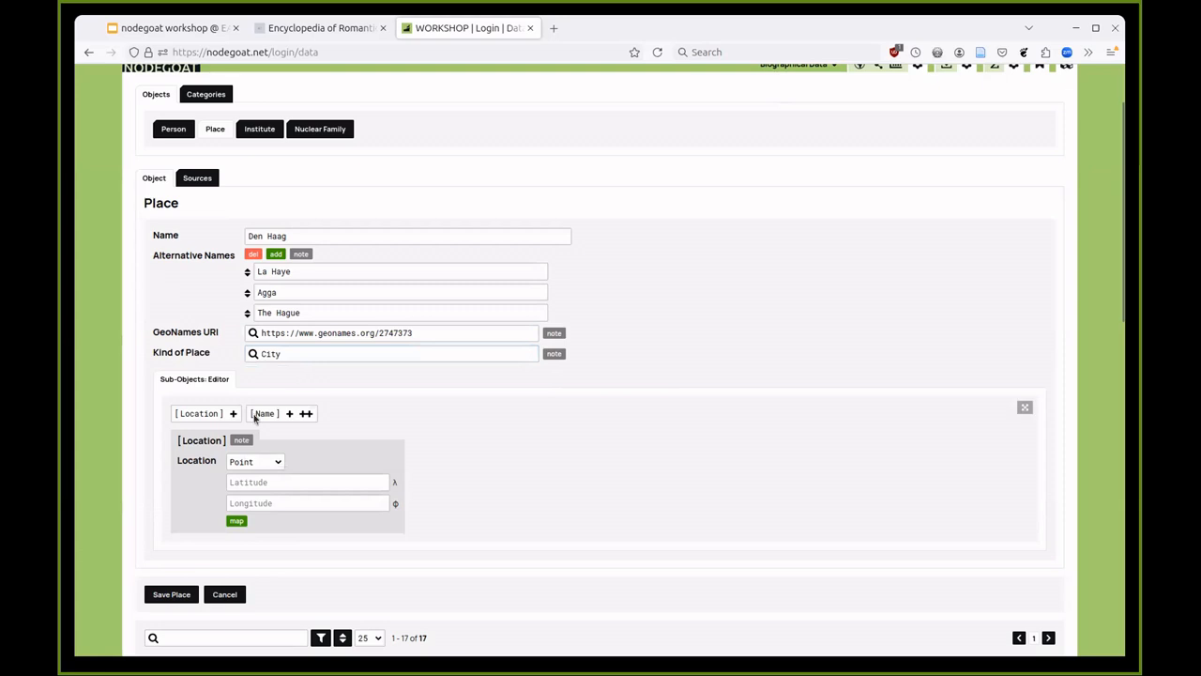
scroll(296, 443, down, 2)
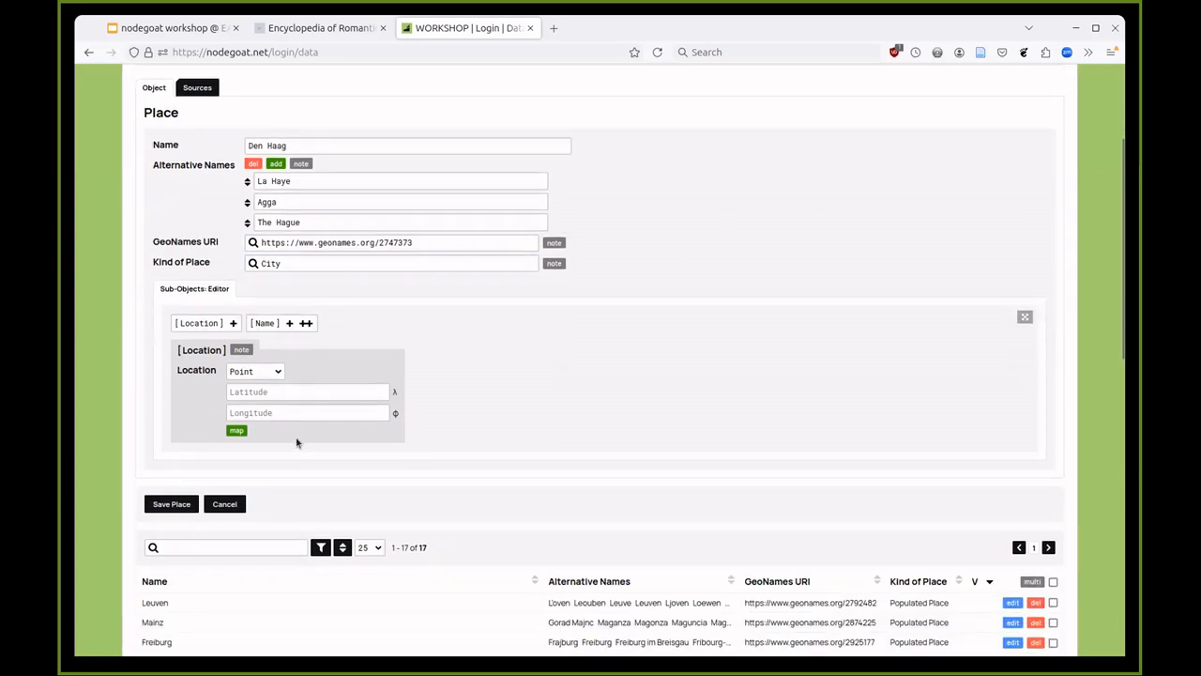
- Keep Den Haag's location type as a point
click(270, 374)
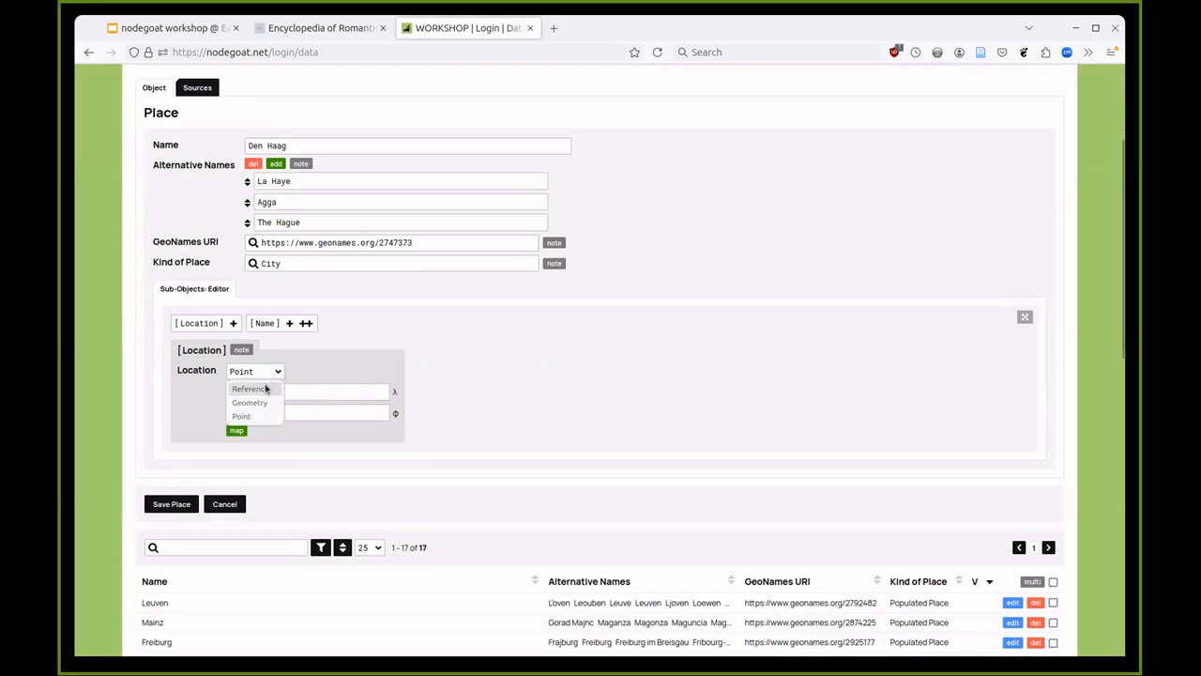
click(273, 372)
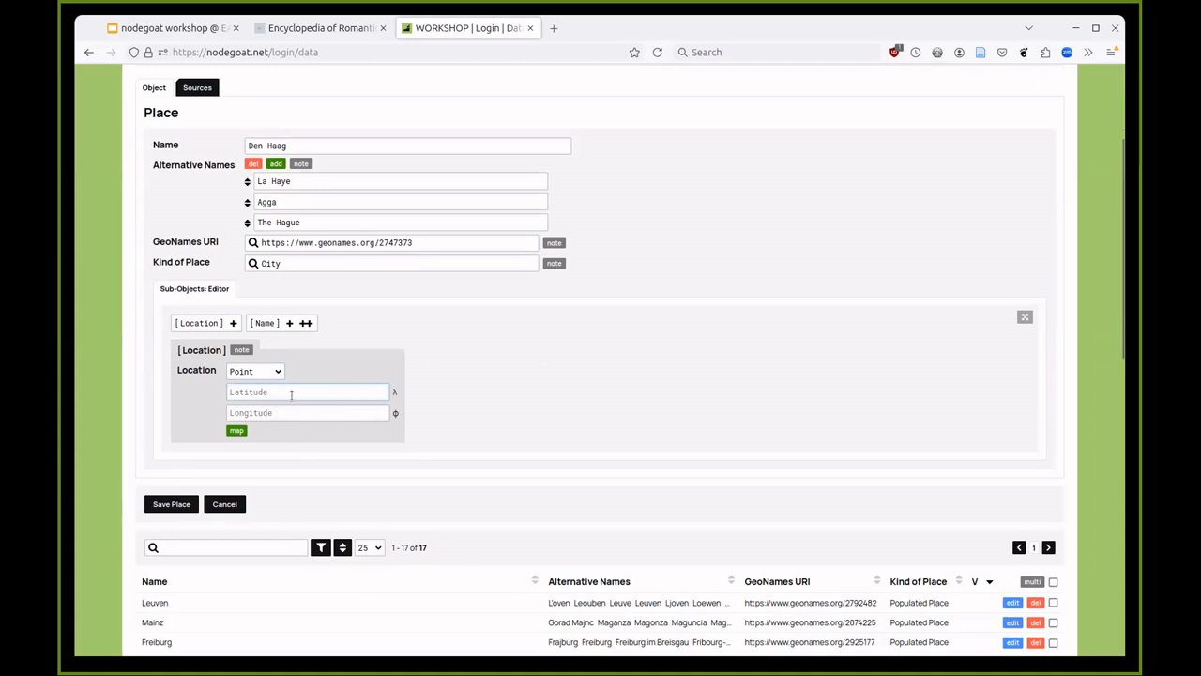
click(294, 391)
click(252, 413)
click(254, 393)
- Pin the point on The Hague via the map, giving 52.06431178034956, 4.310760498046875
click(237, 432)
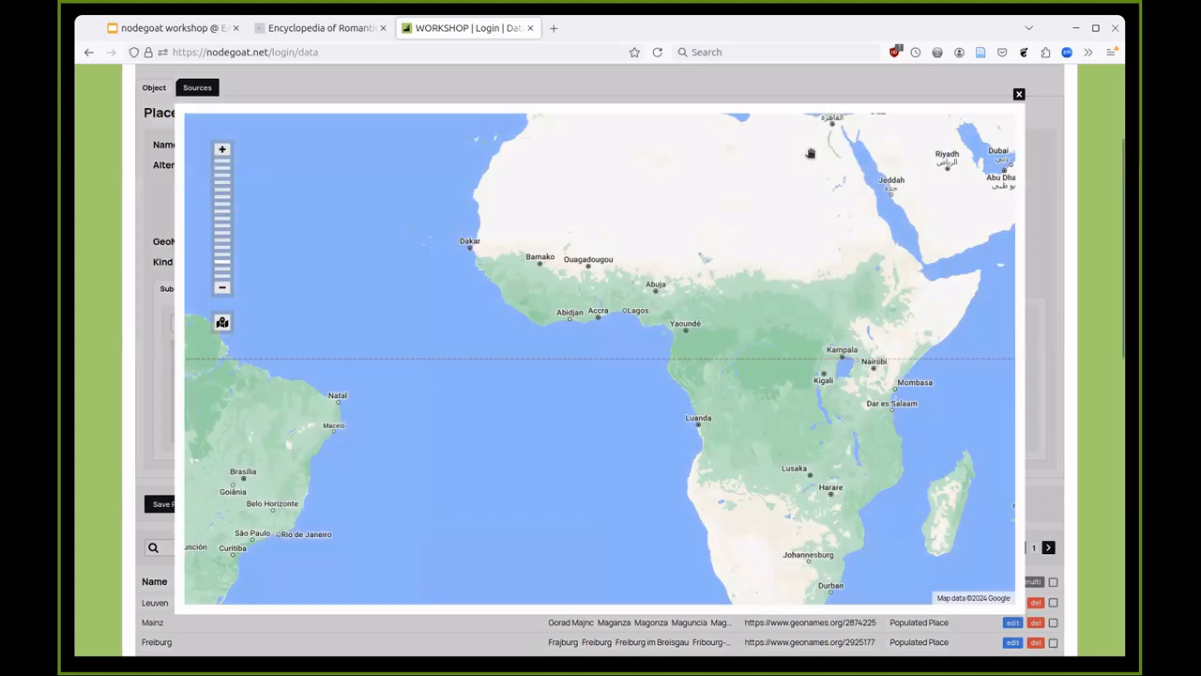
drag(761, 170, 598, 336)
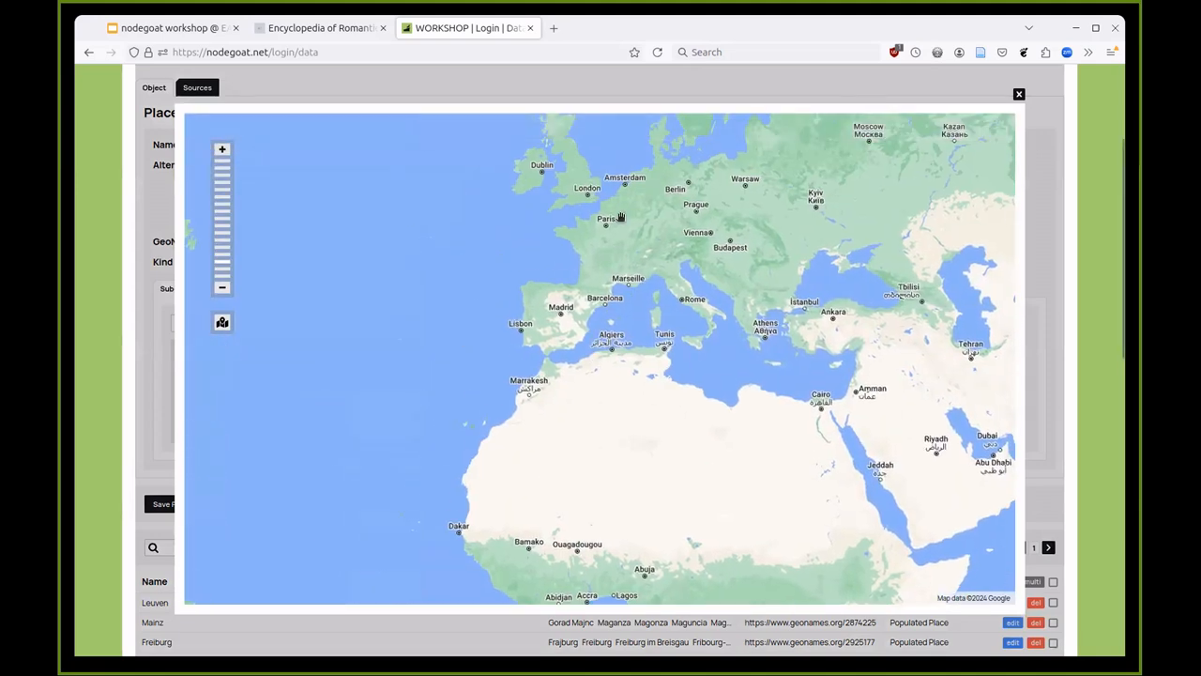
scroll(536, 201, up, 1)
drag(710, 186, 655, 247)
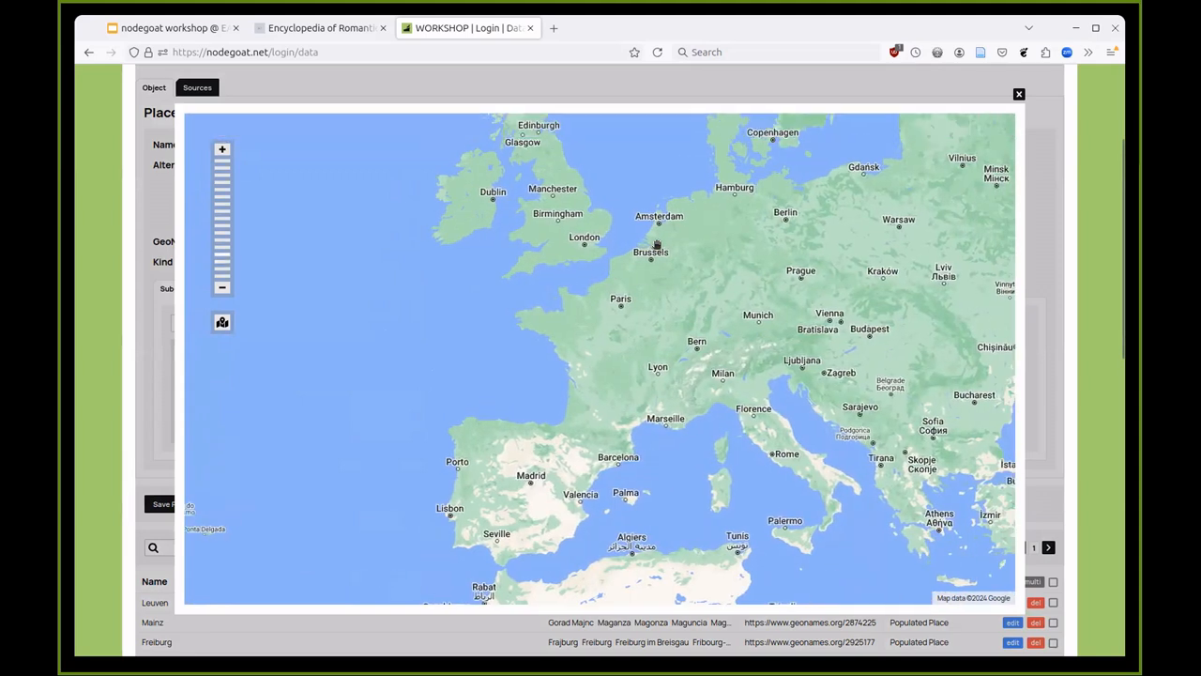
scroll(656, 246, up, 2)
scroll(627, 178, up, 3)
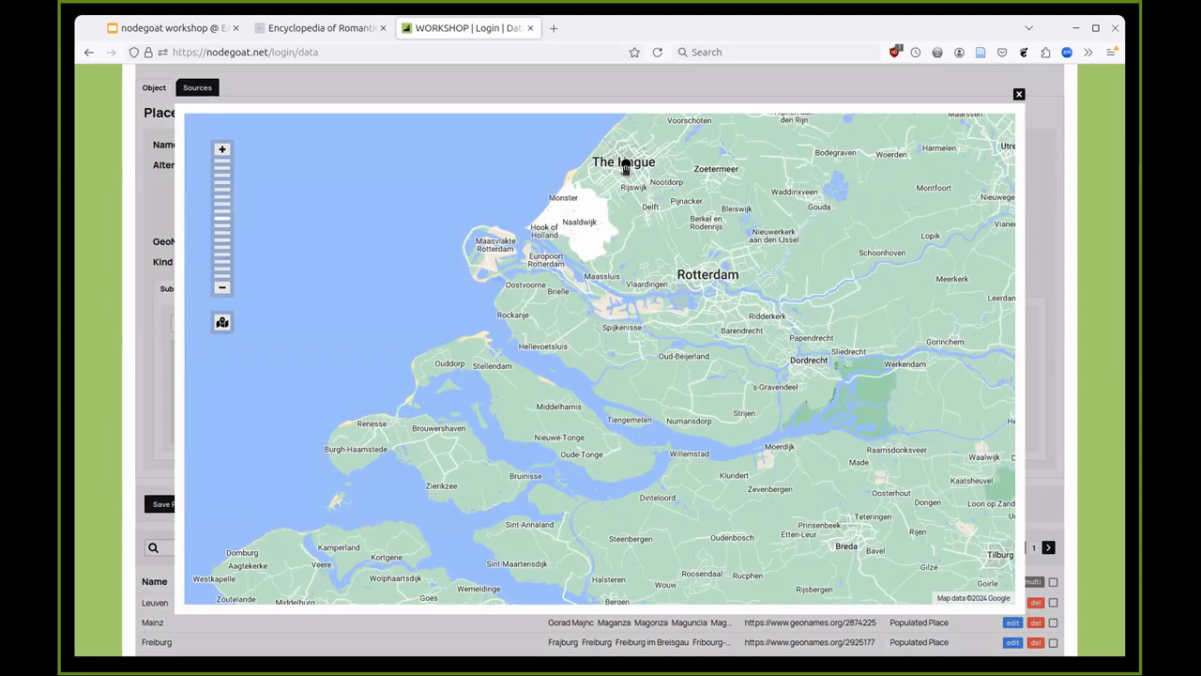
click(1019, 94)
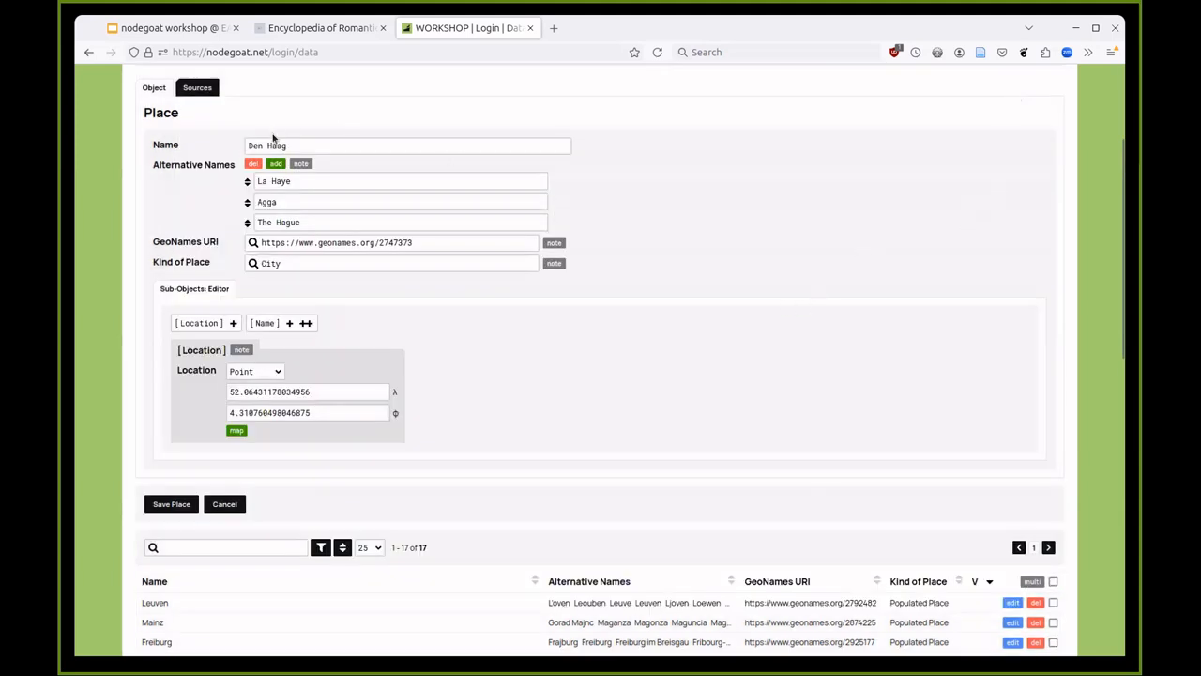
scroll(215, 261, down, 2)
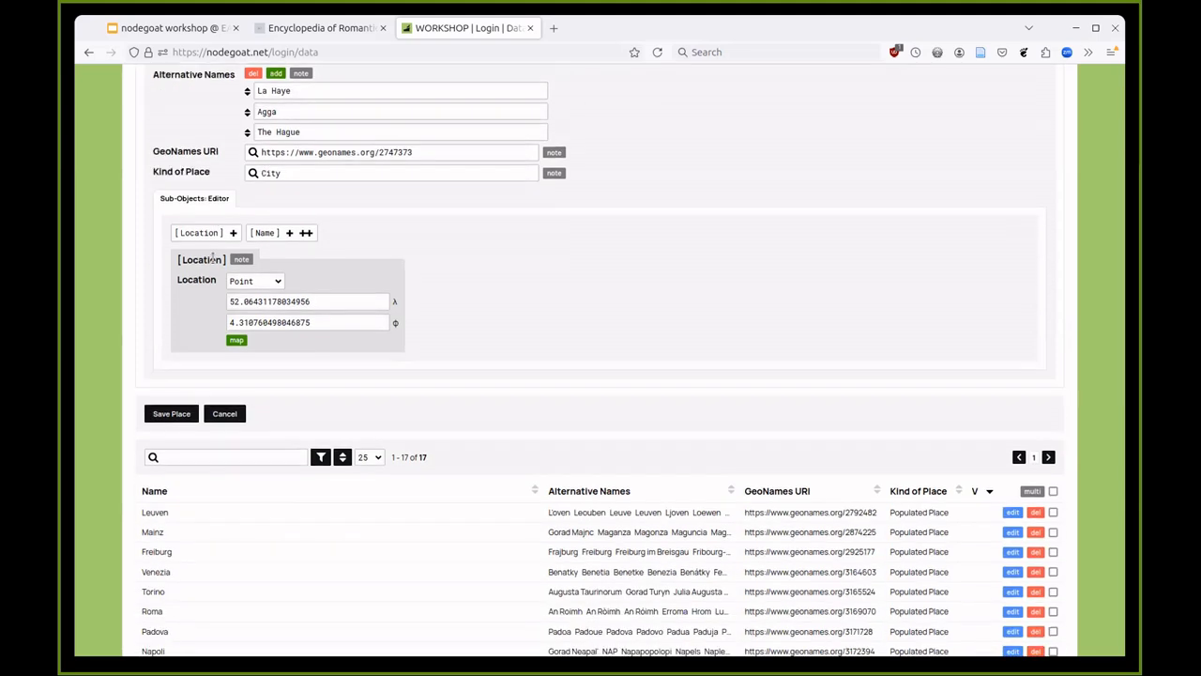
scroll(214, 259, up, 2)
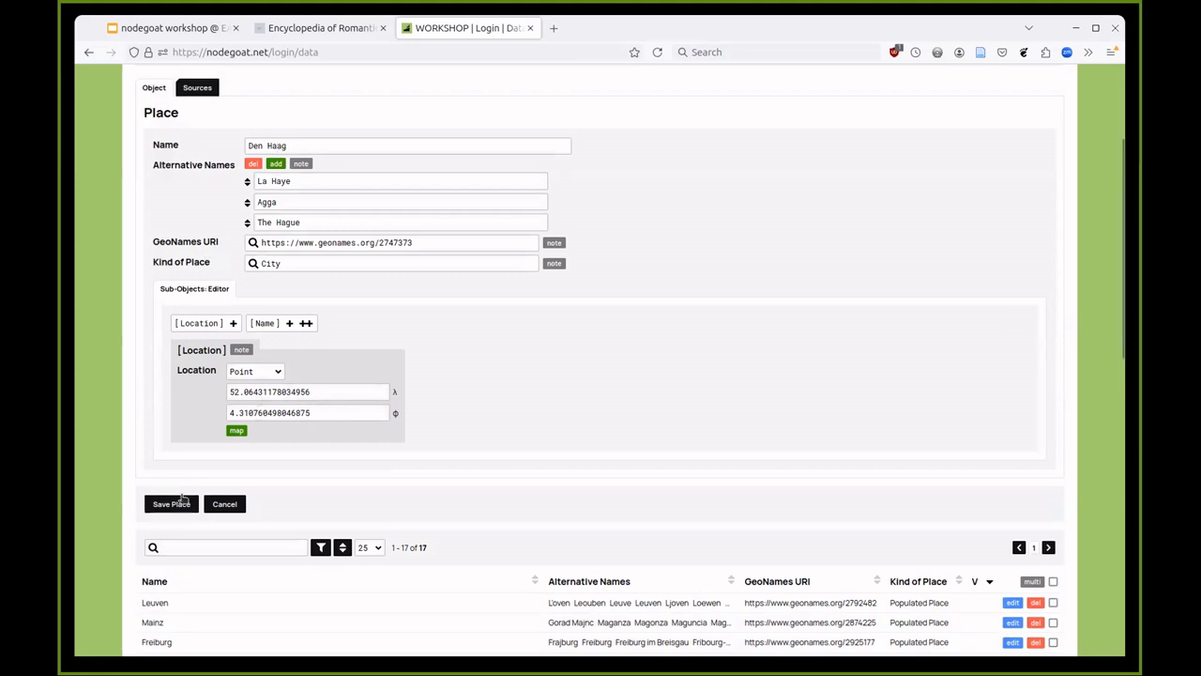
- Save Den Haag as a City place and close the blank place form
click(181, 505)
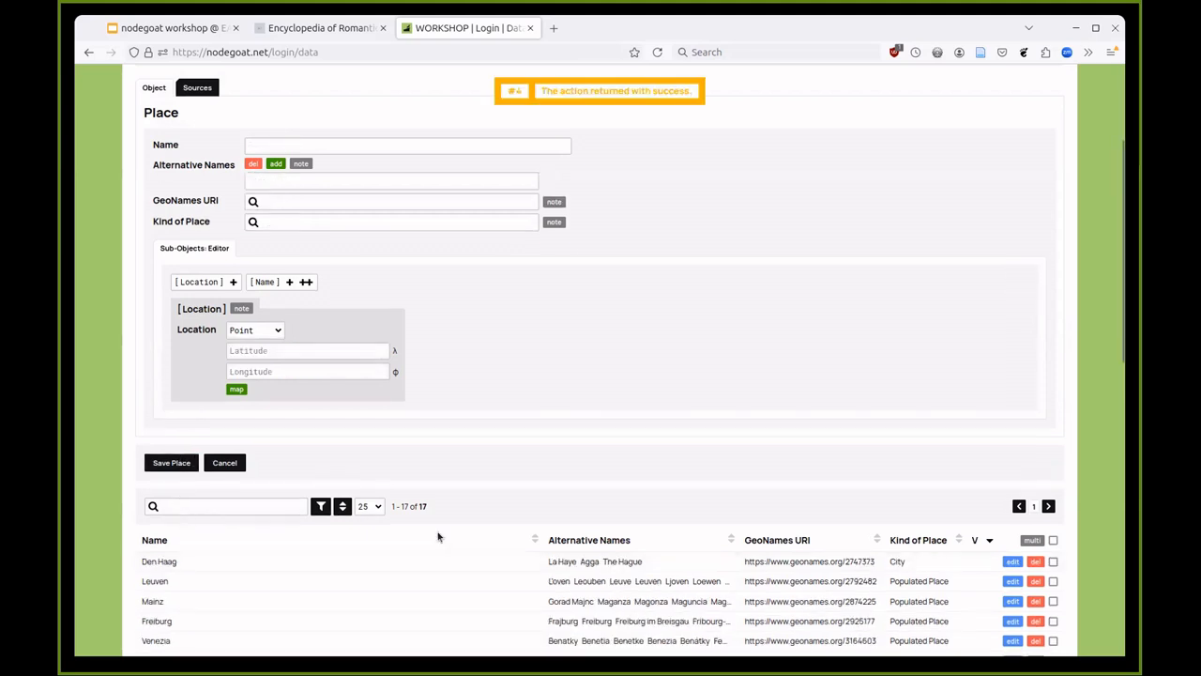
scroll(442, 536, down, 2)
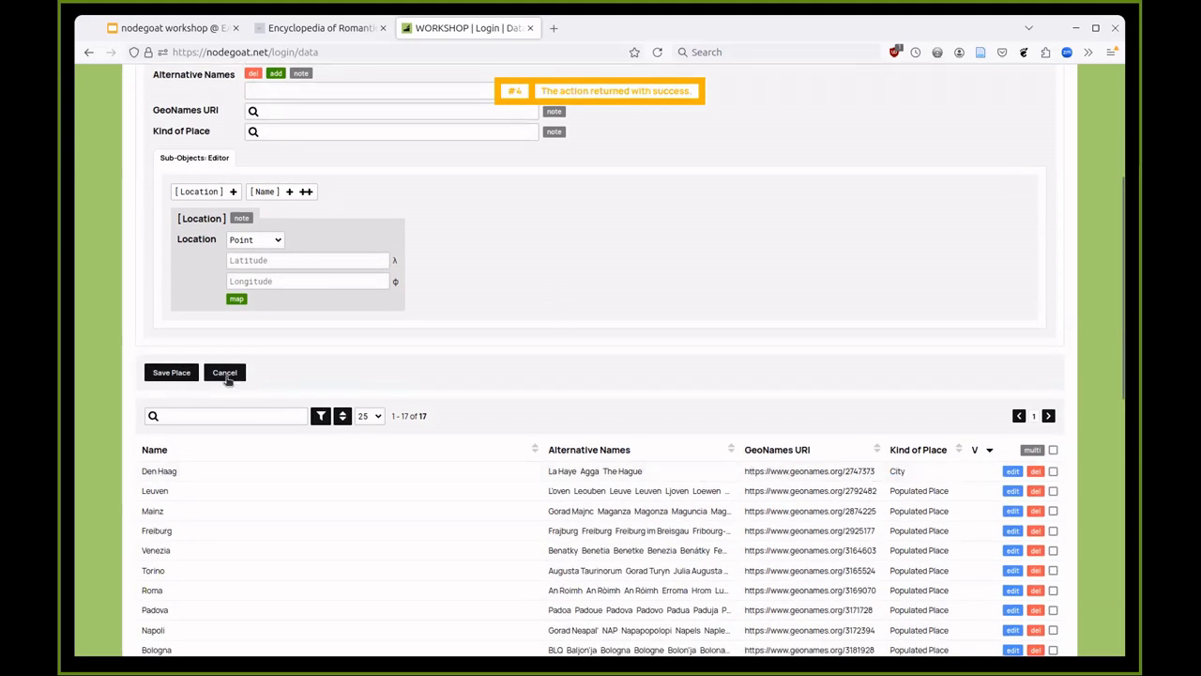
scroll(277, 410, up, 2)
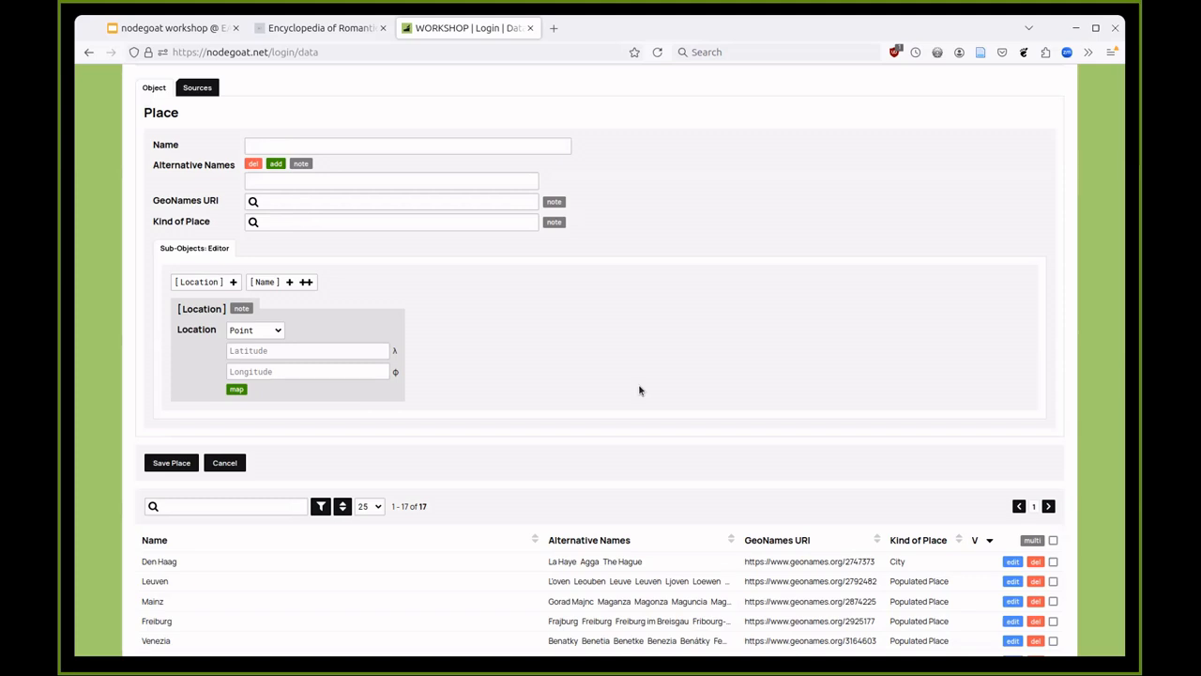
click(225, 462)
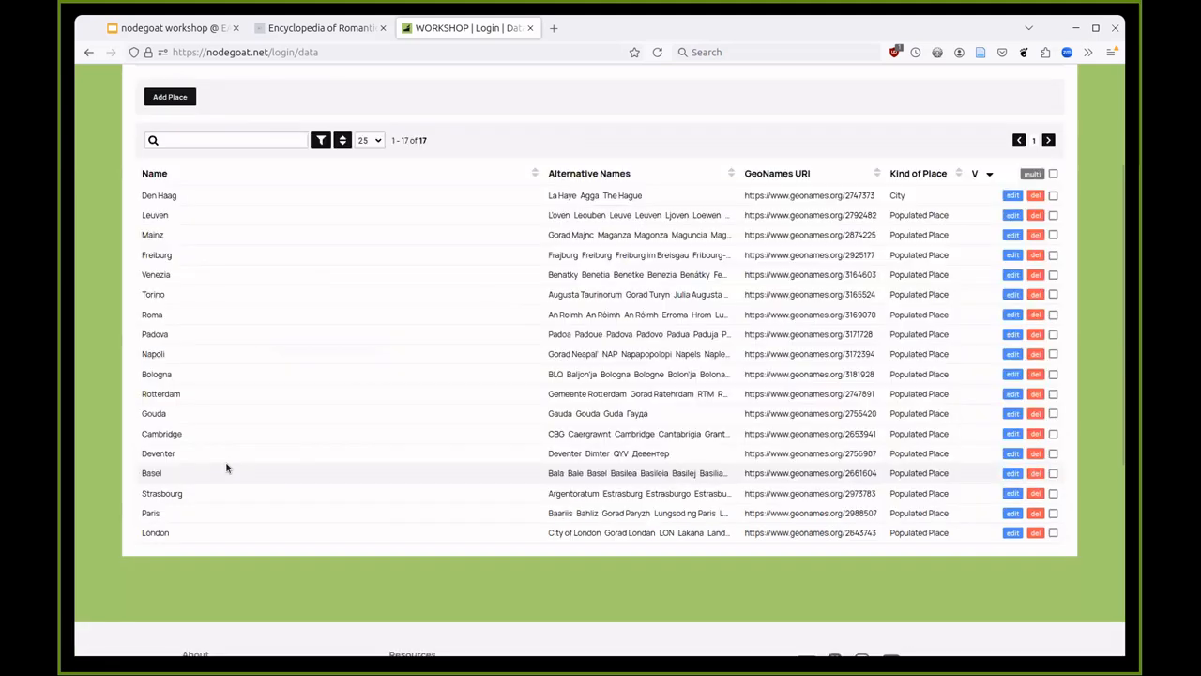
scroll(225, 461, up, 2)
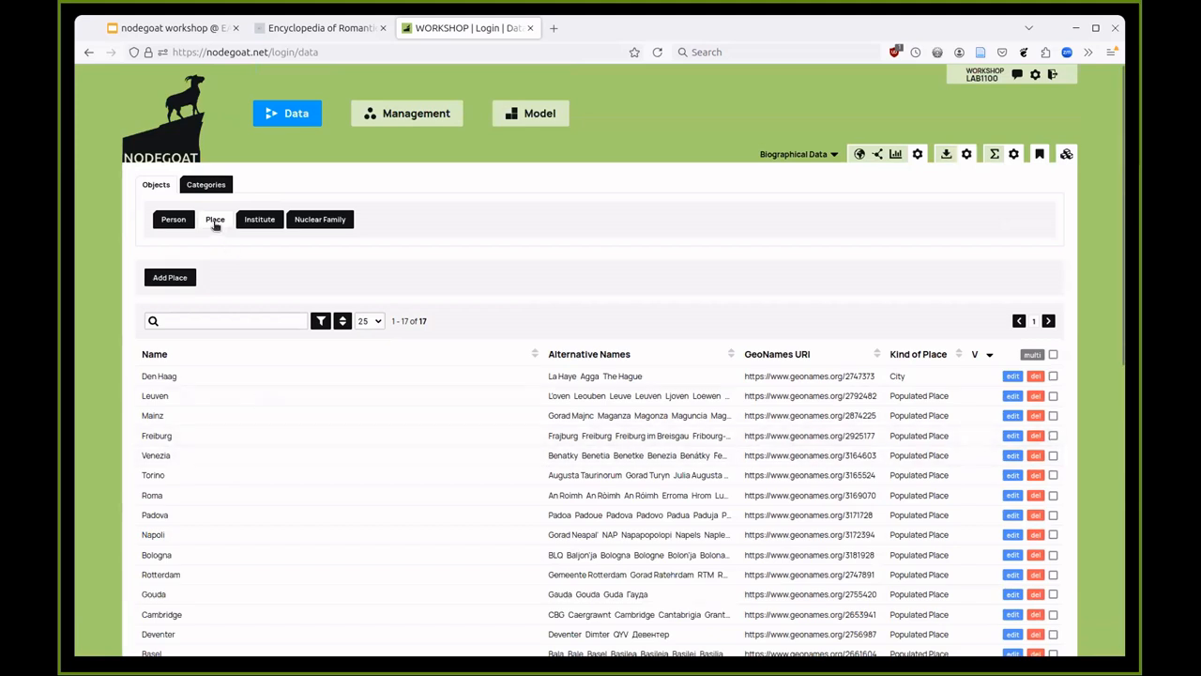
- Reload the list to show all 27 places and display them on the Europe map
click(215, 221)
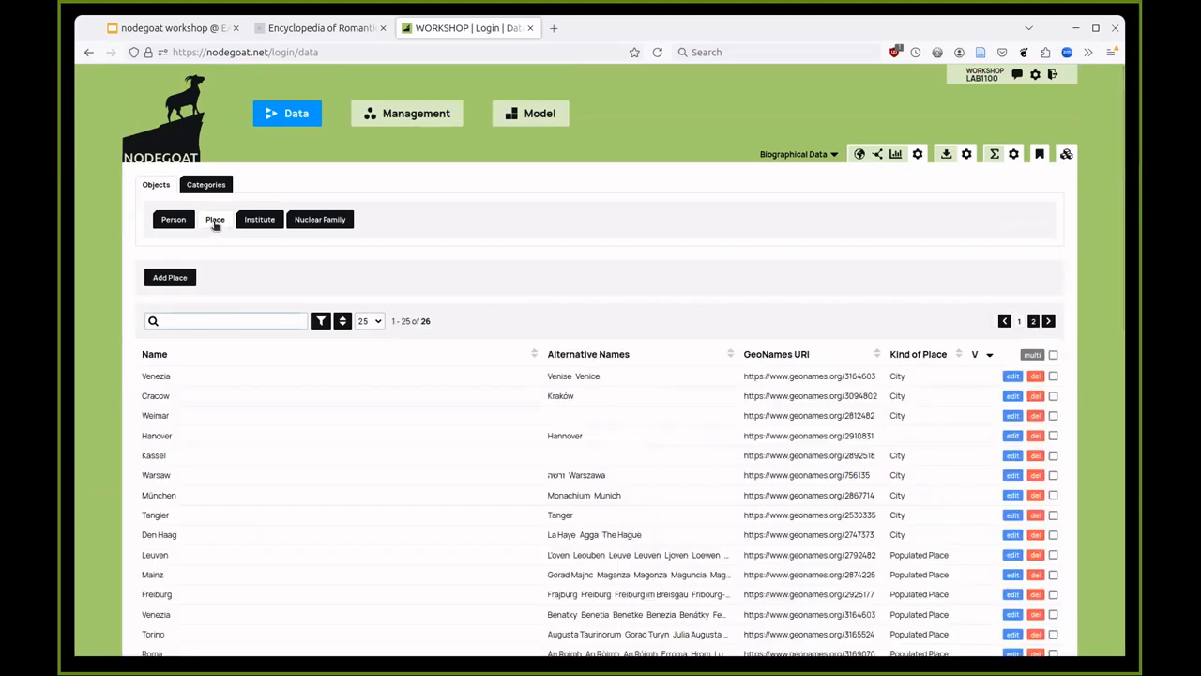
scroll(456, 348, down, 2)
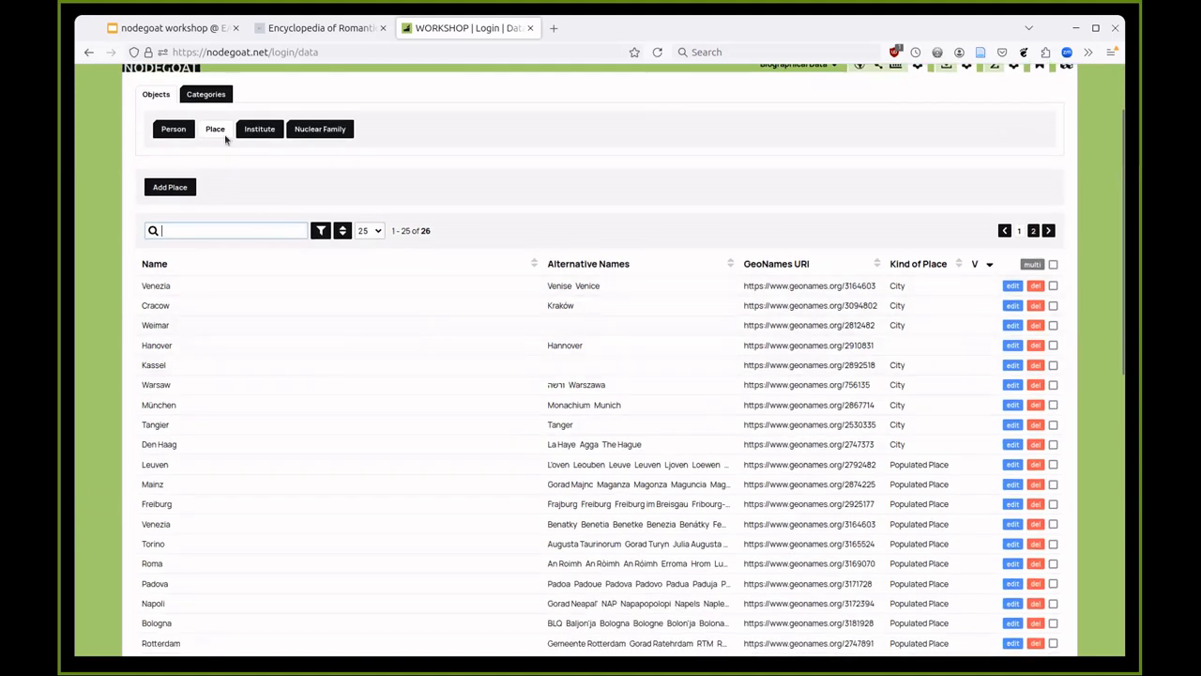
click(216, 130)
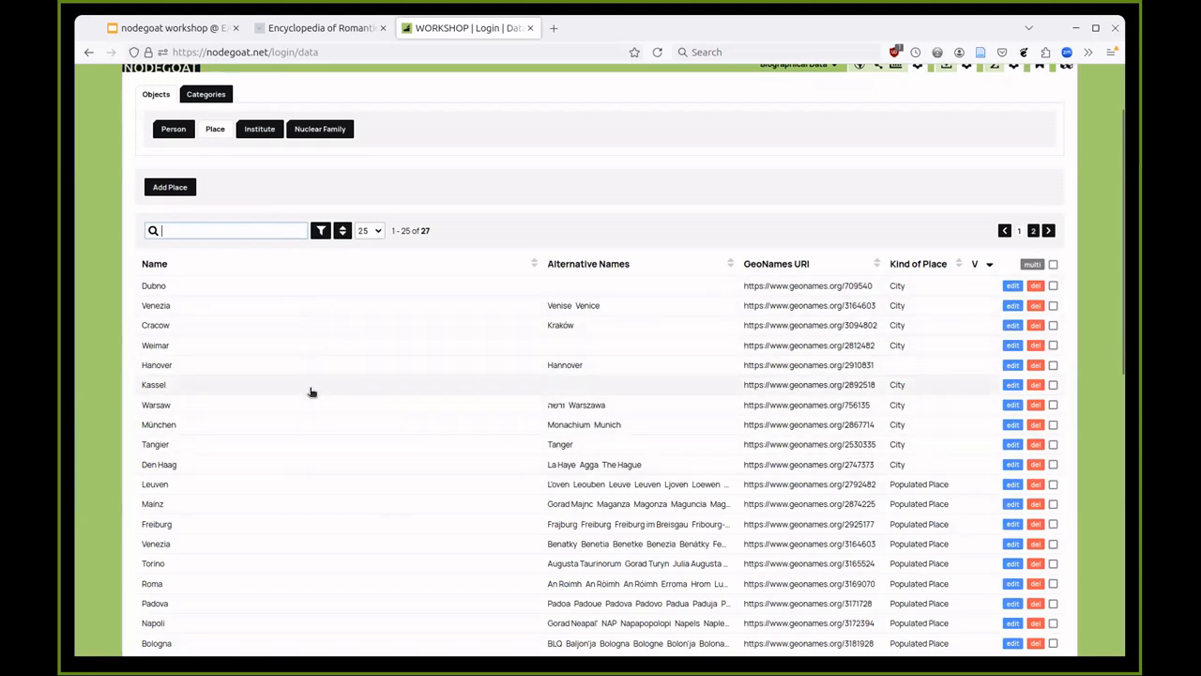
scroll(919, 373, up, 2)
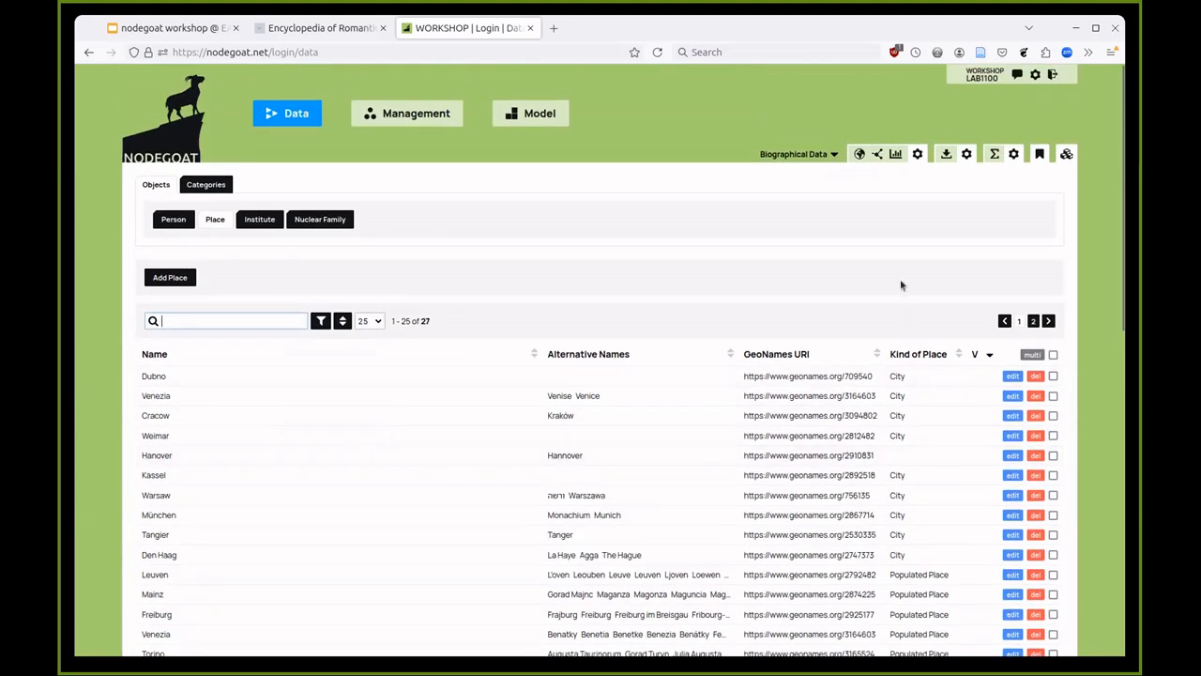
click(856, 154)
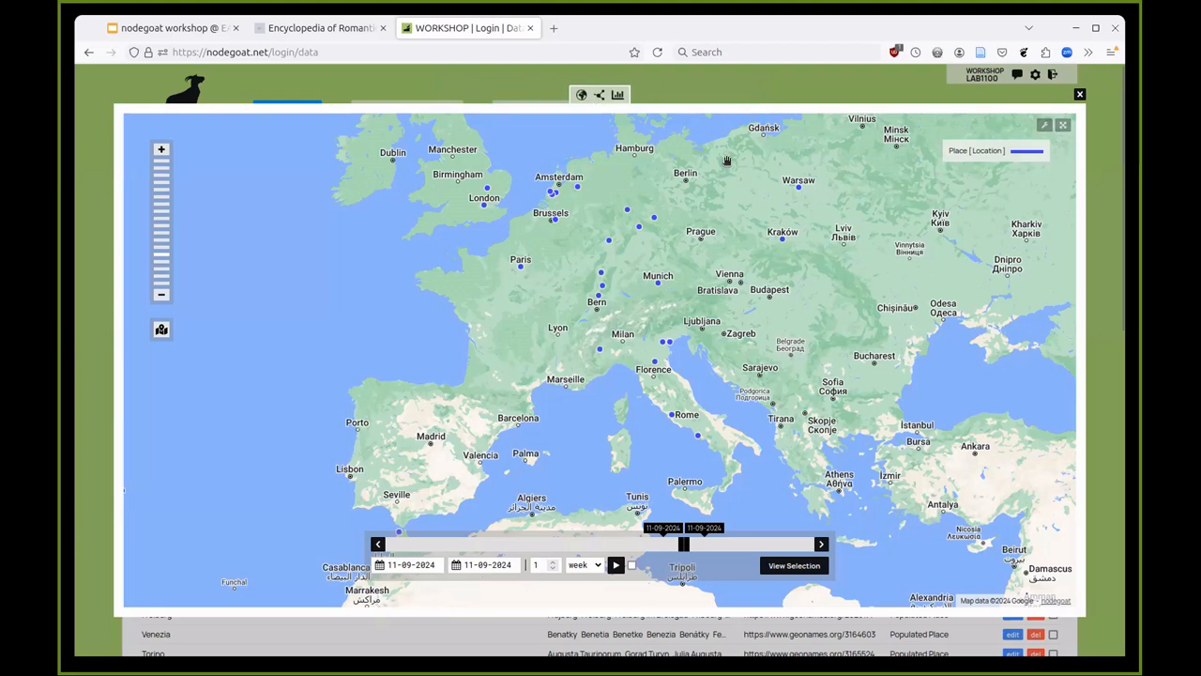
- Close the places map and switch to the list of six persons
click(738, 94)
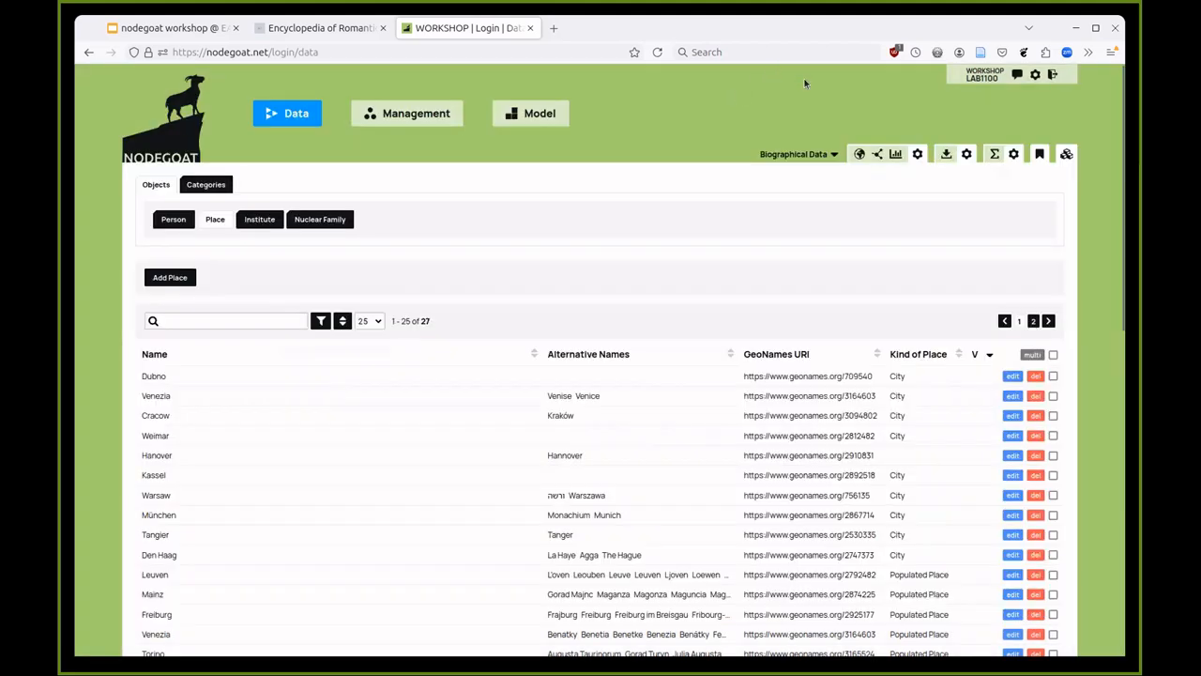
click(860, 155)
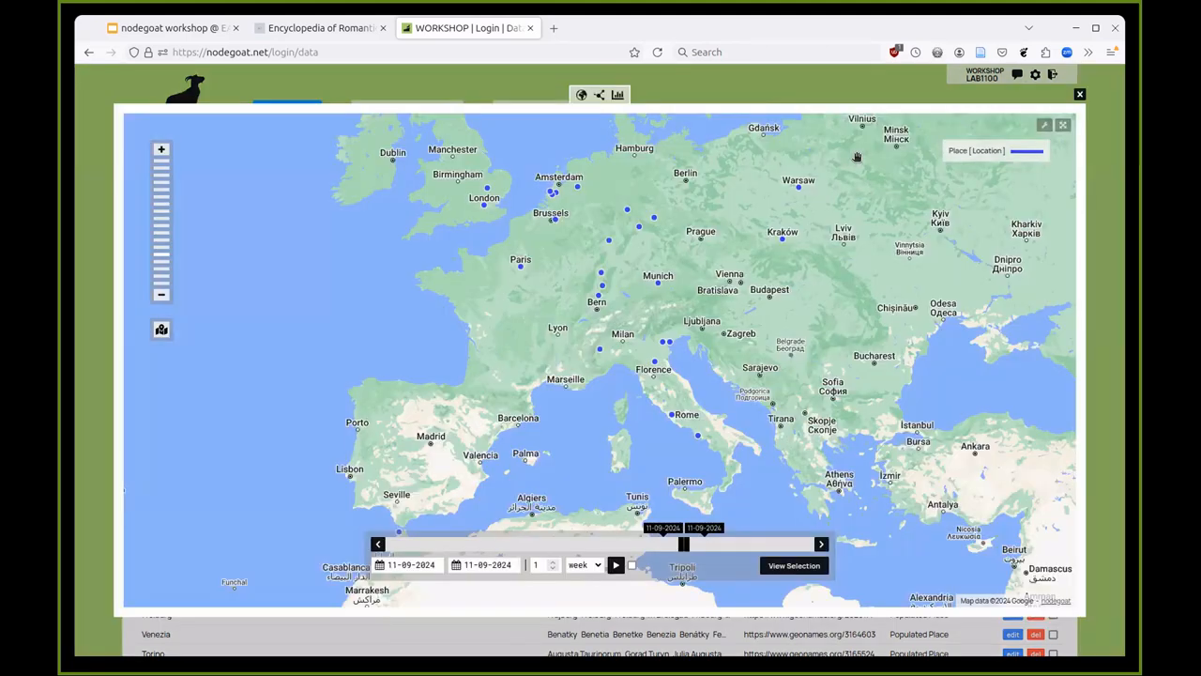
click(832, 84)
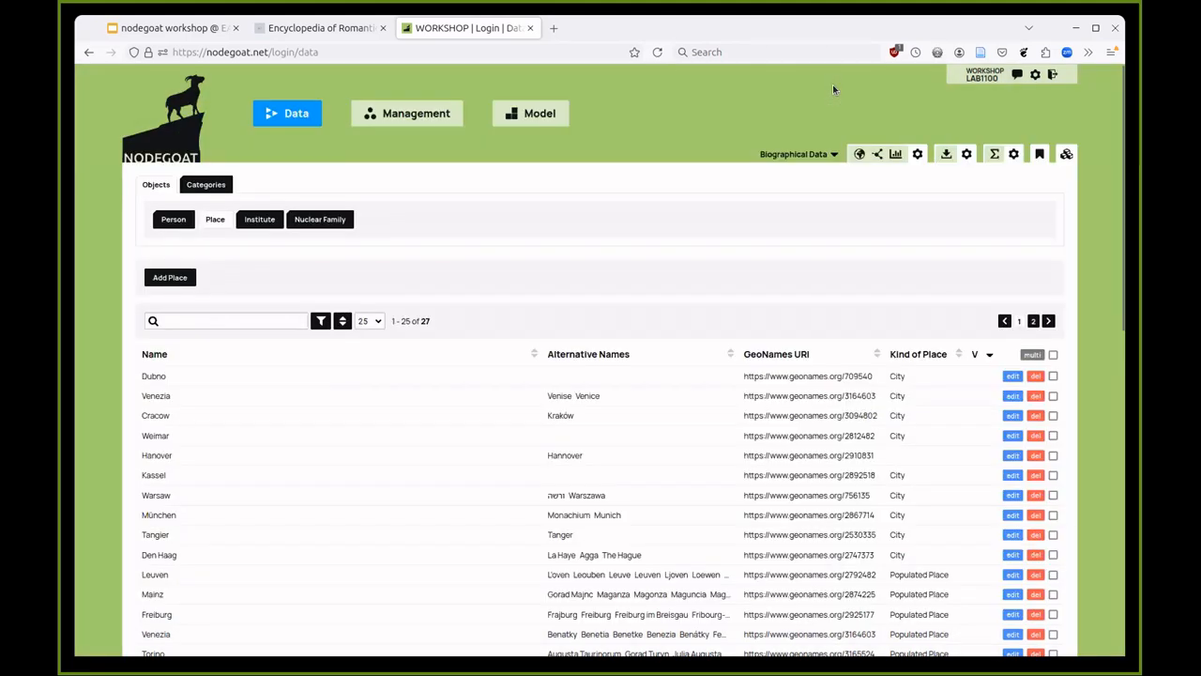
click(218, 219)
click(178, 220)
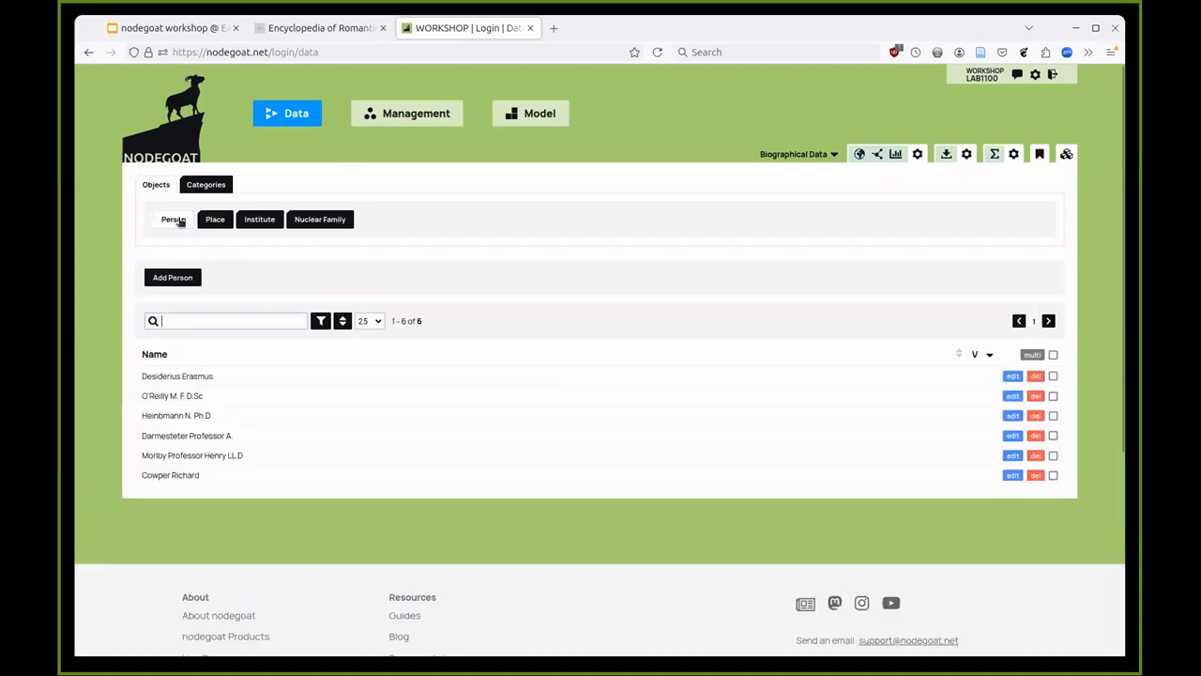
- Create a new person, entering the family and given names and choosing gender Male
click(180, 279)
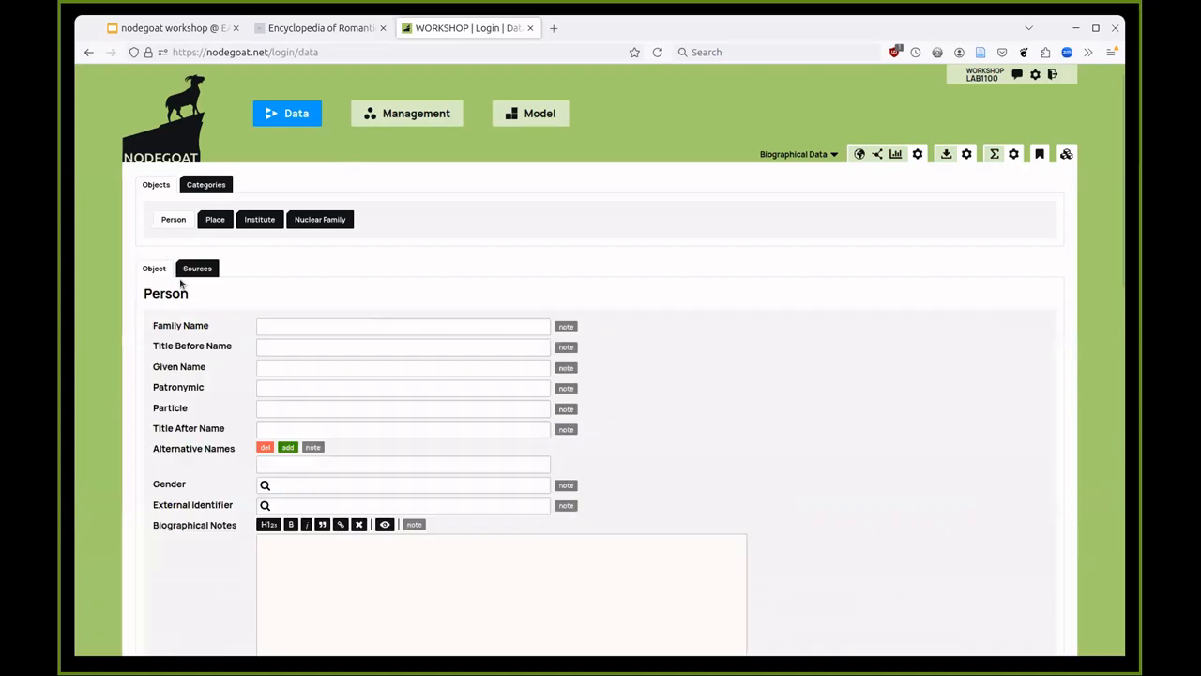
scroll(183, 284, down, 2)
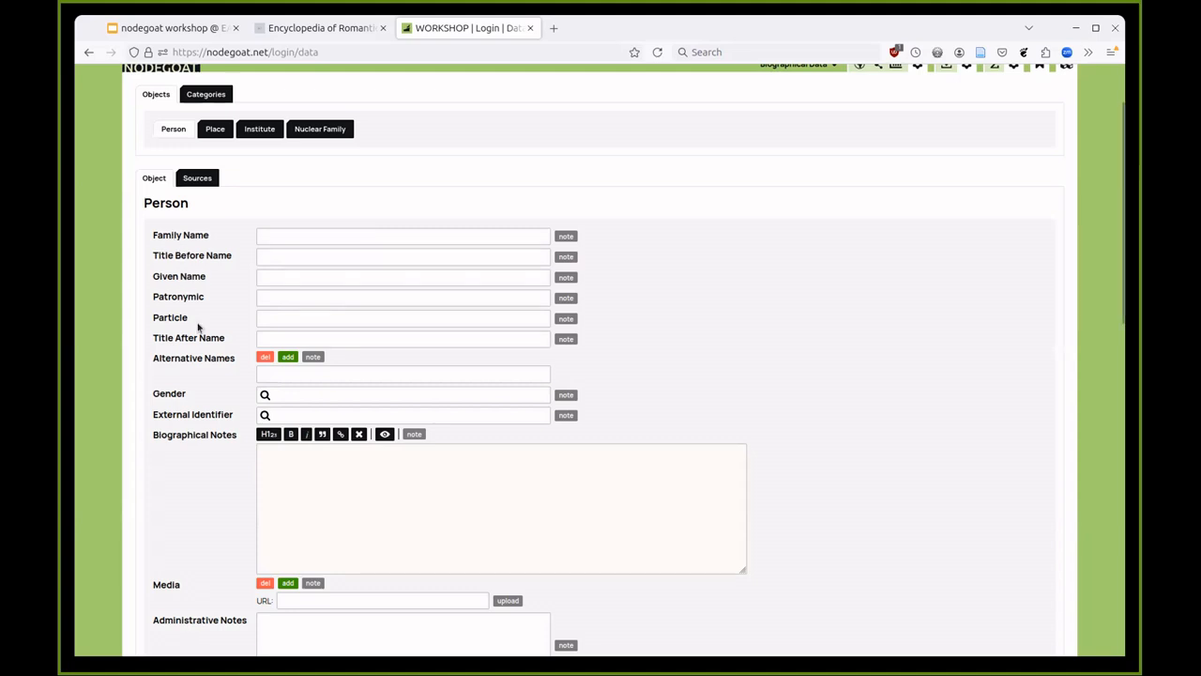
click(275, 240)
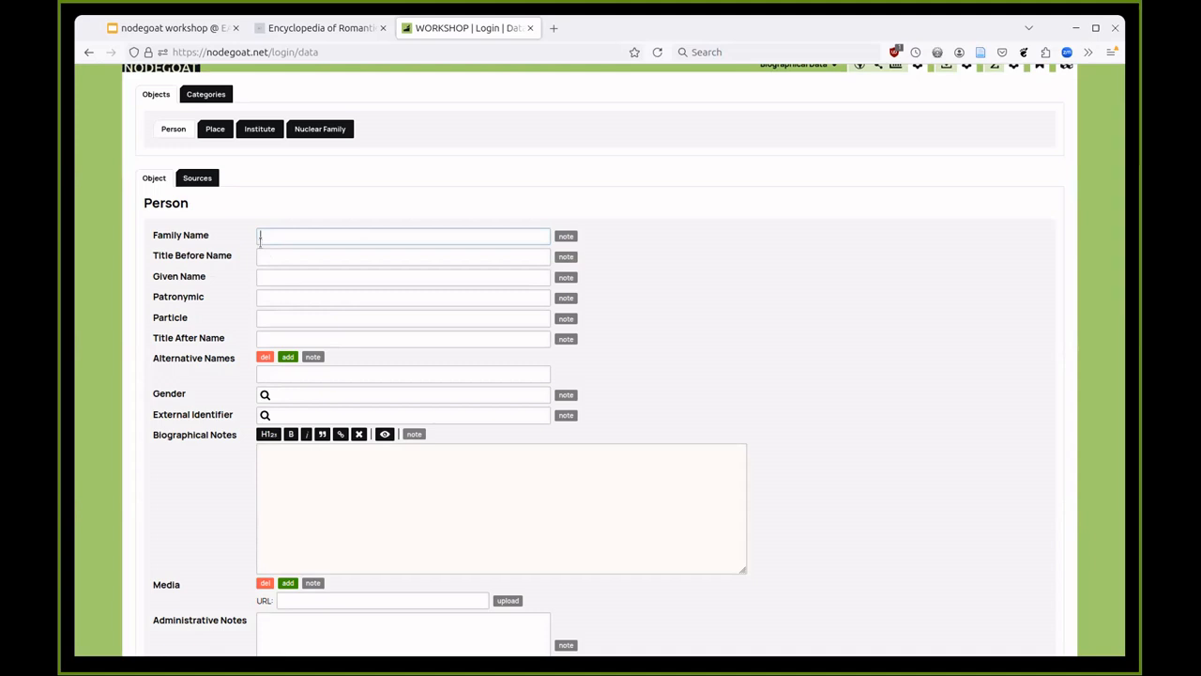
click(289, 273)
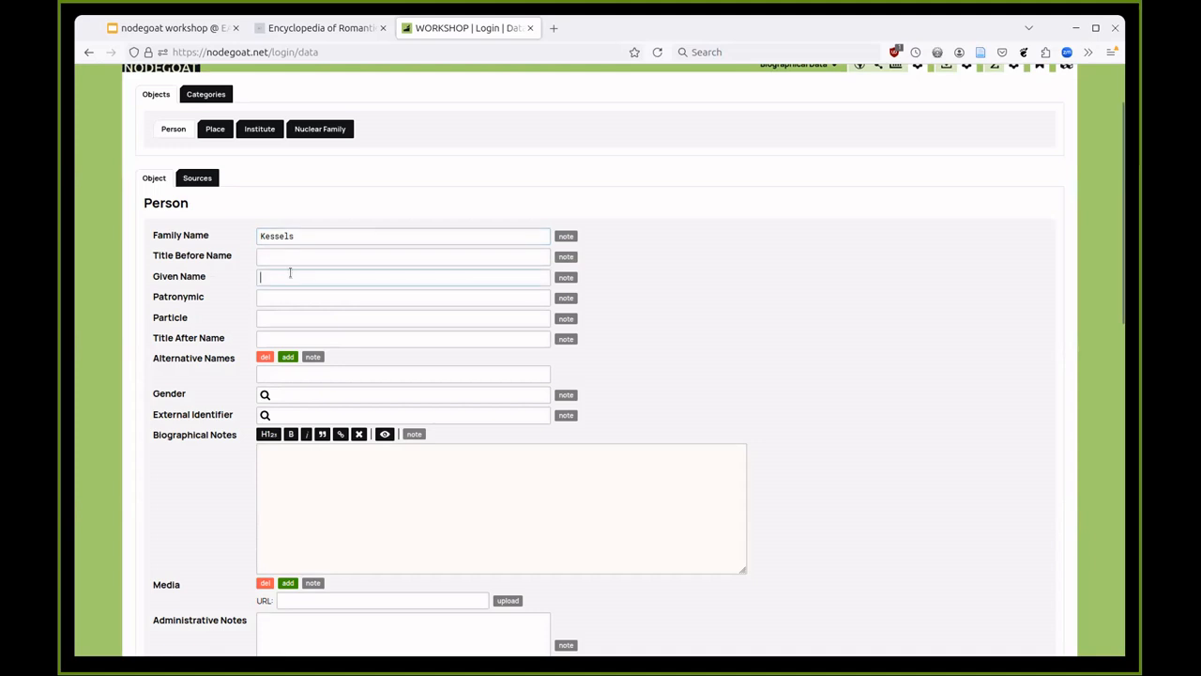
scroll(244, 299, down, 2)
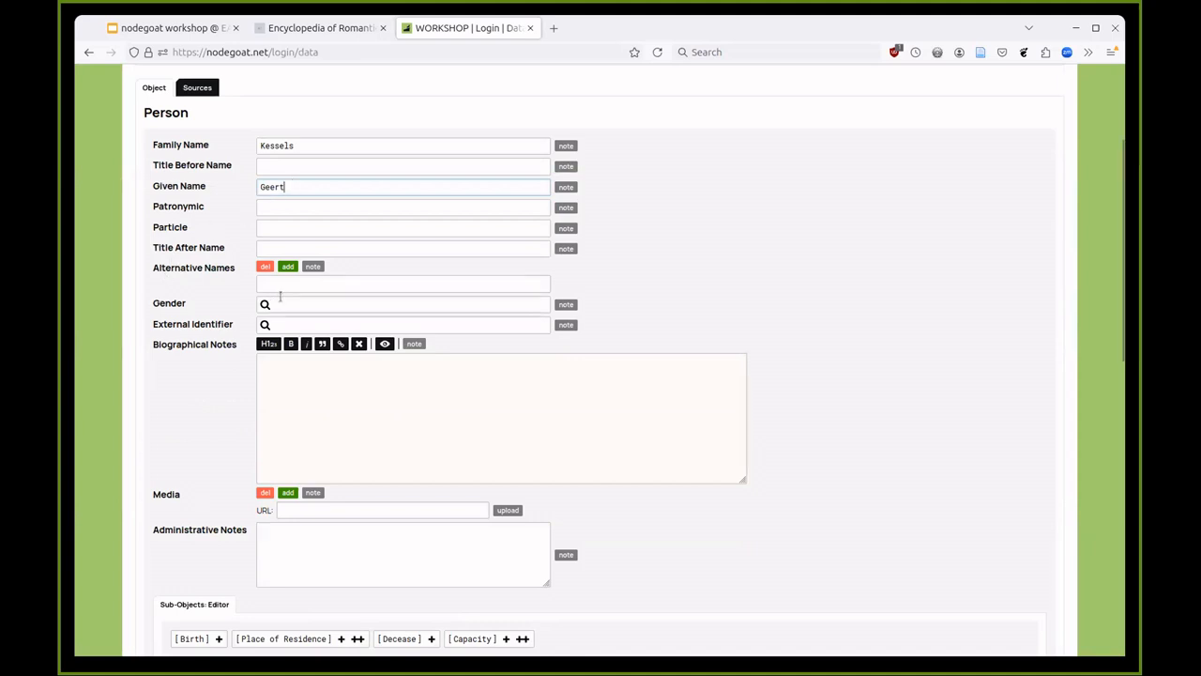
click(266, 303)
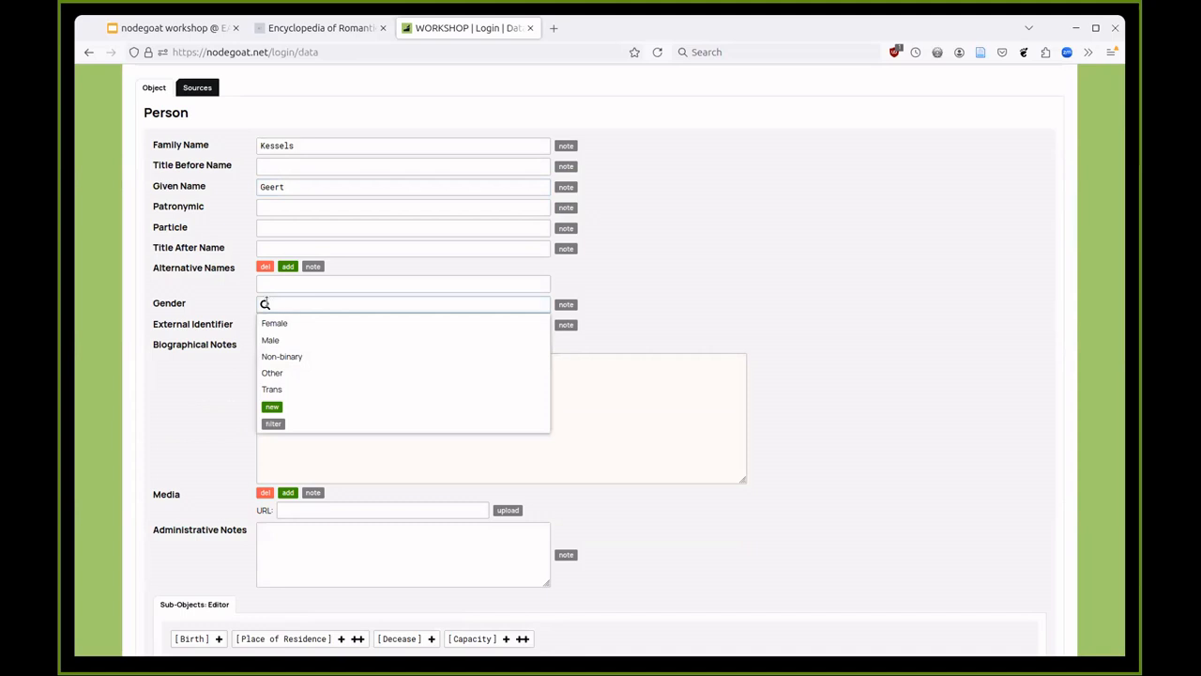
click(308, 344)
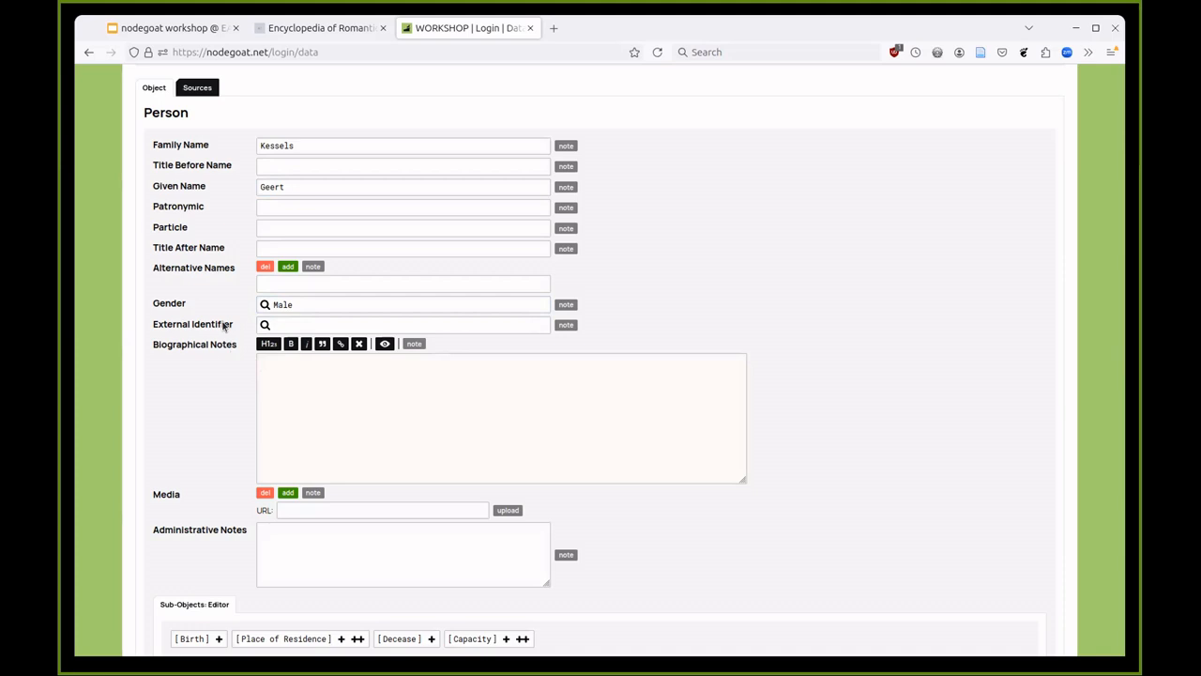
- Save the new male person record and go back to the Person list
scroll(223, 325, down, 2)
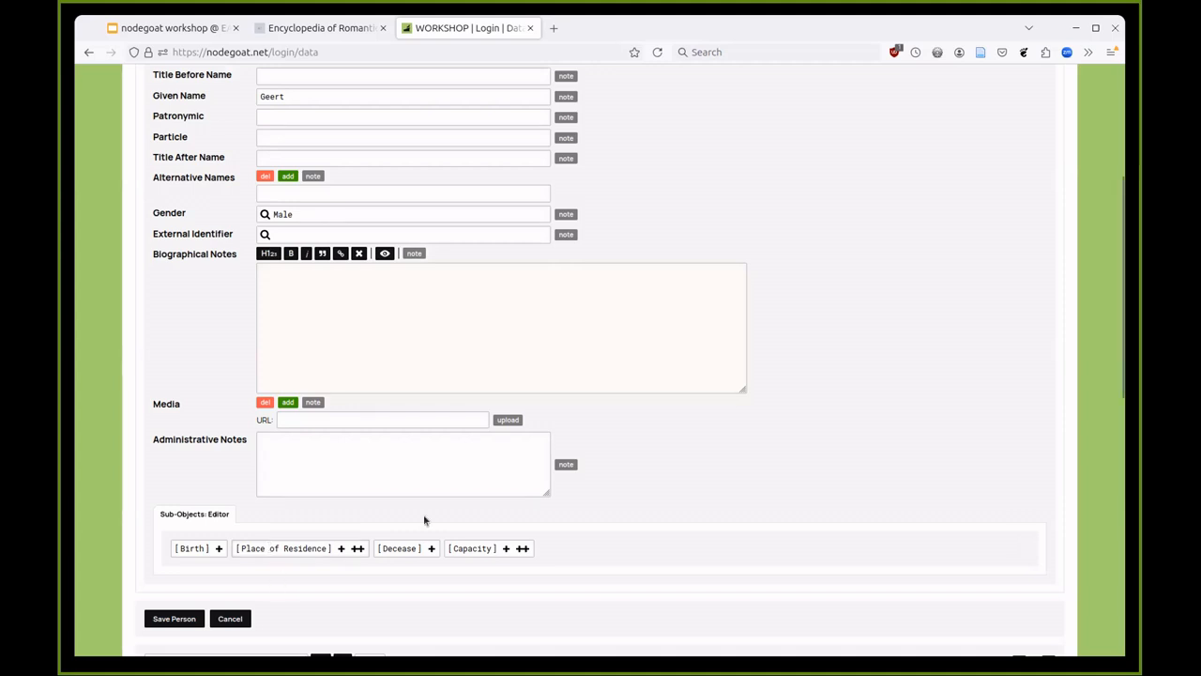
scroll(169, 456, up, 2)
scroll(168, 457, down, 2)
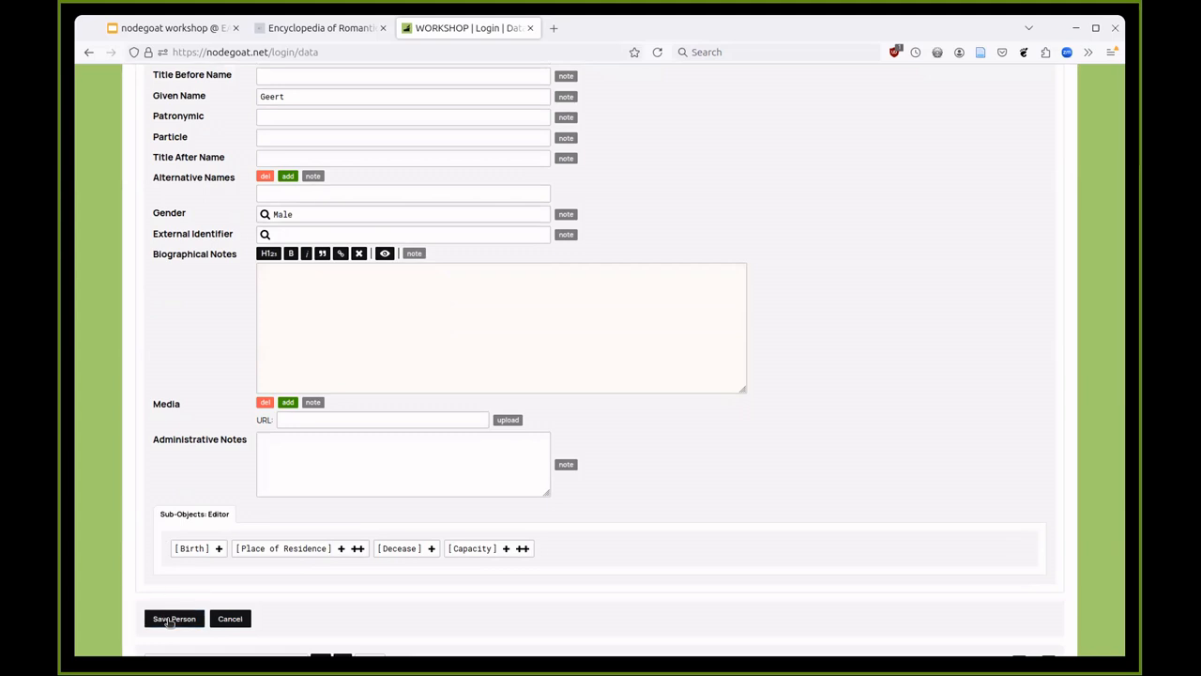
click(172, 620)
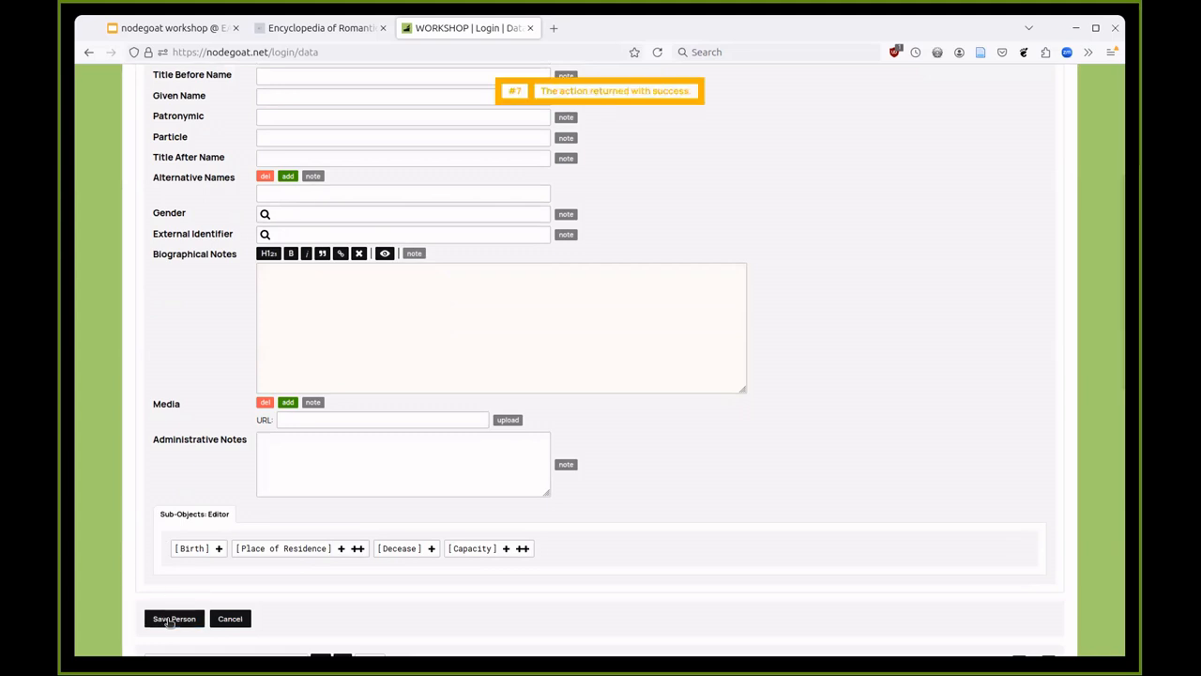
click(229, 619)
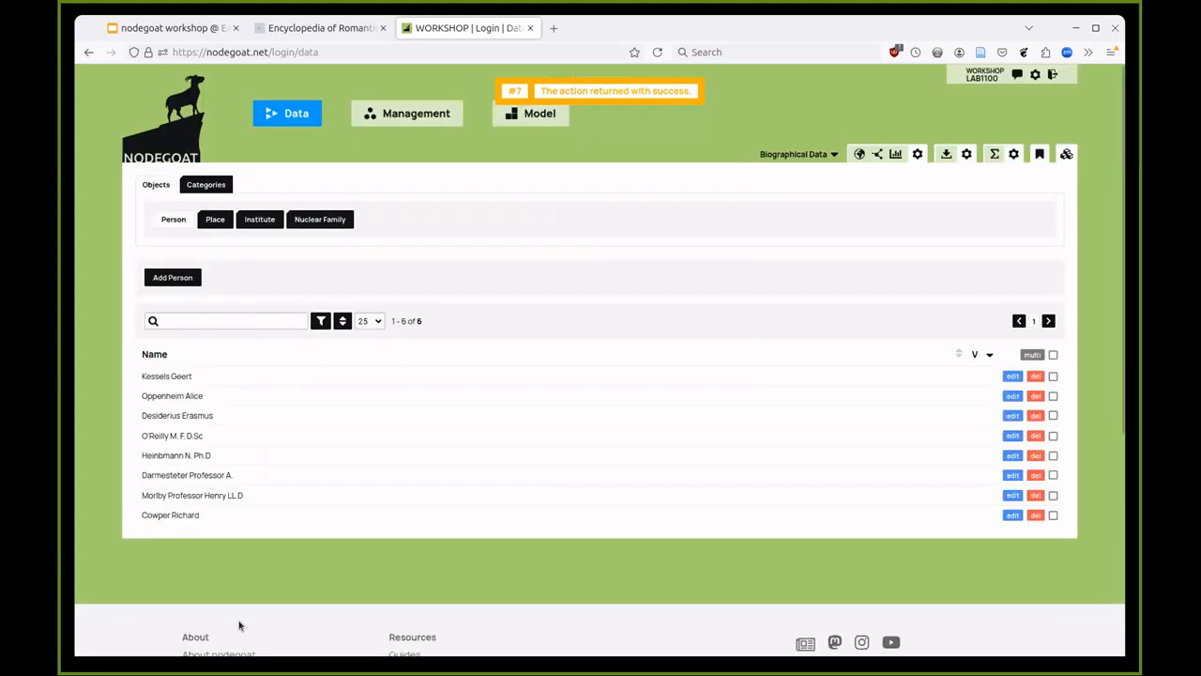
- Reload the Person list and open the newly added person's record for editing
click(175, 222)
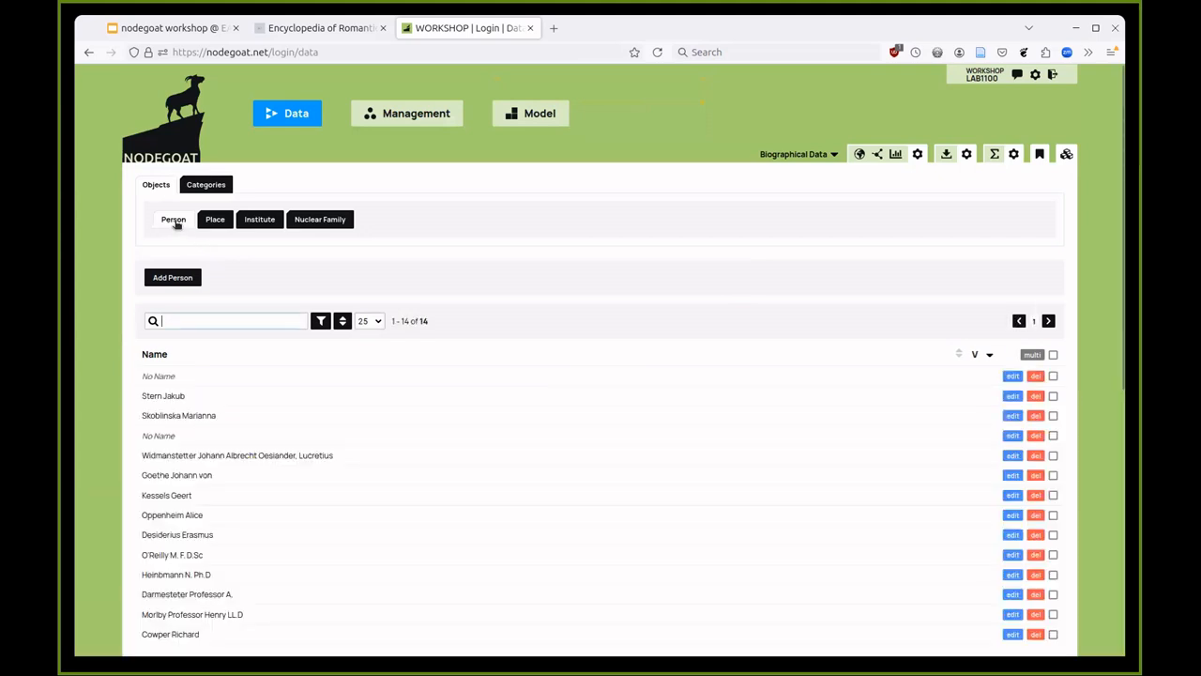
scroll(218, 439, down, 2)
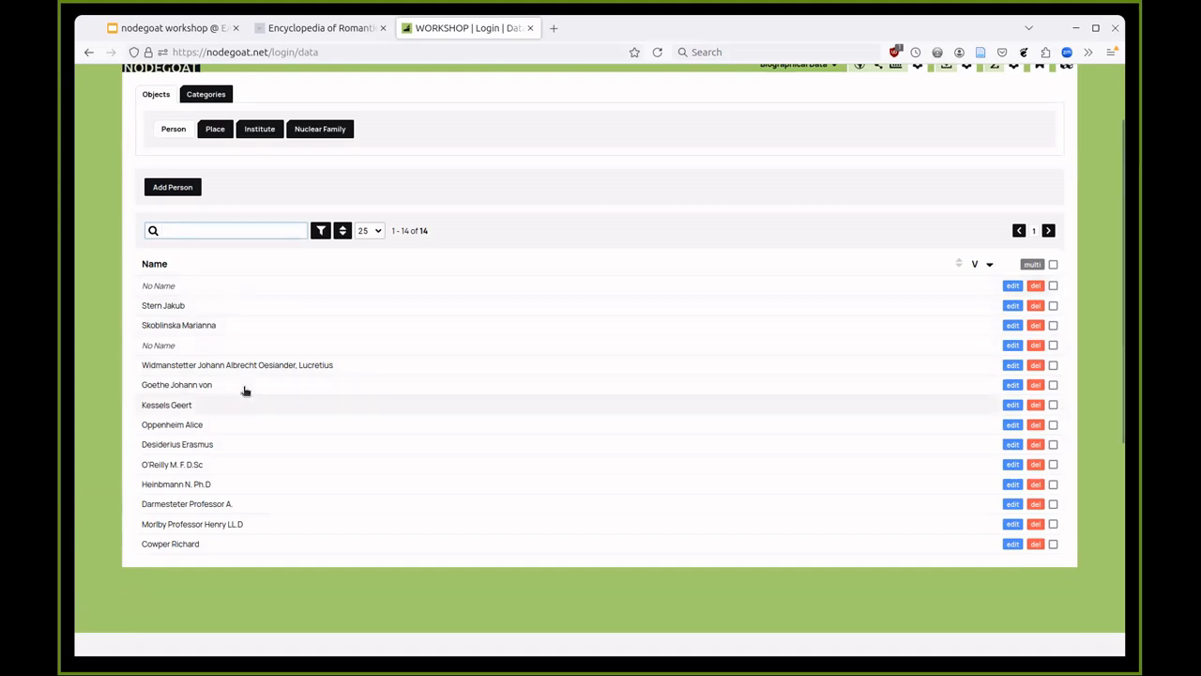
click(1011, 407)
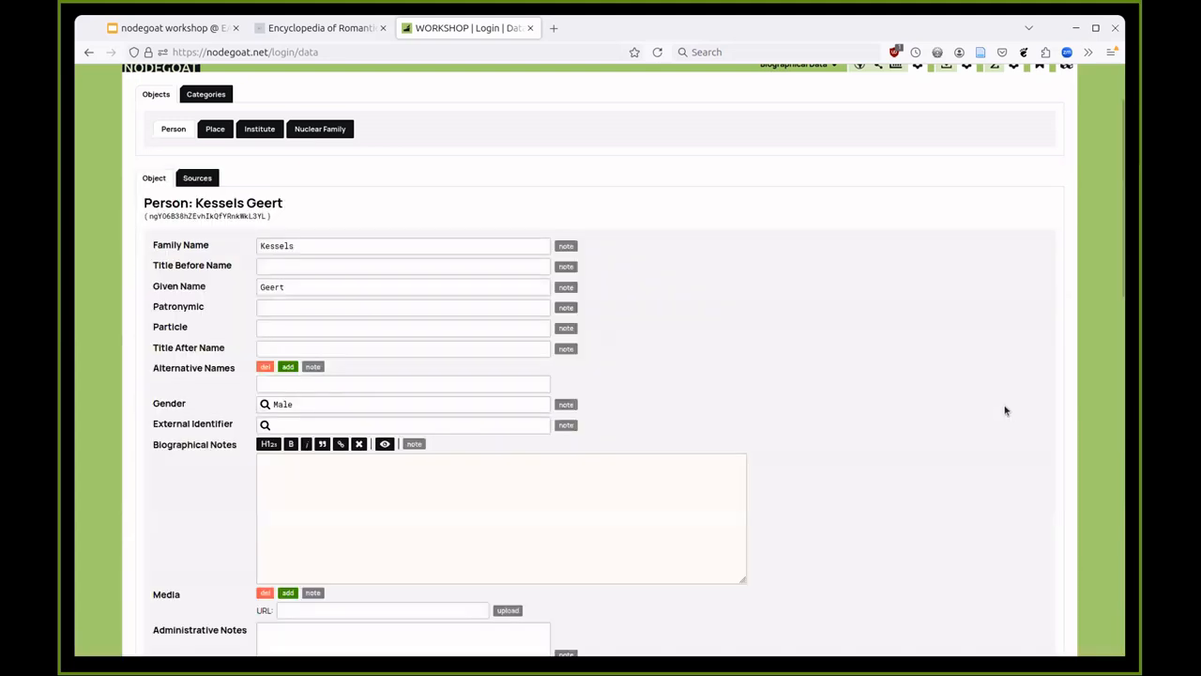
scroll(932, 415, down, 2)
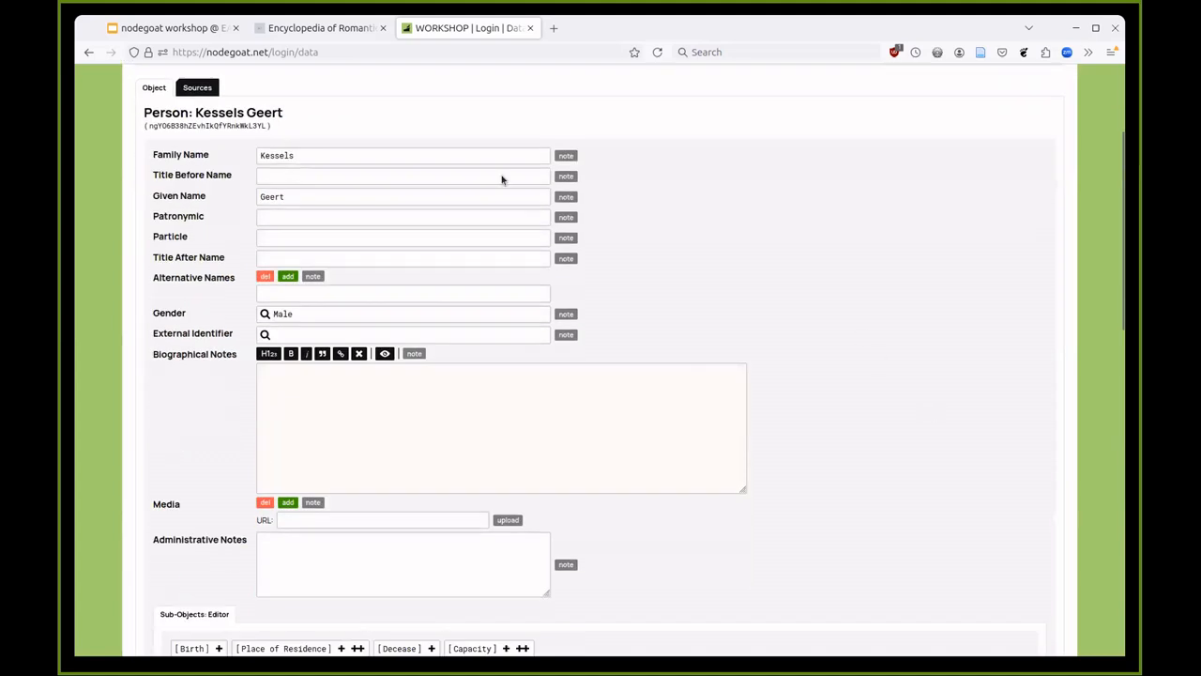
scroll(166, 272, down, 2)
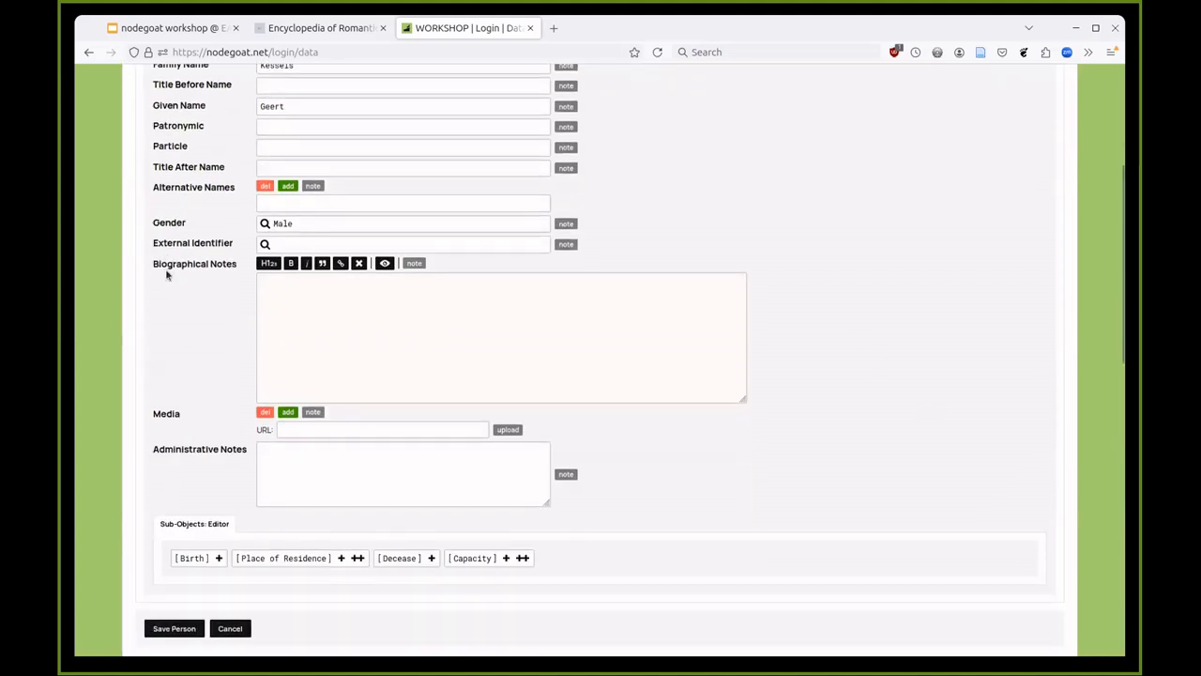
scroll(166, 272, up, 2)
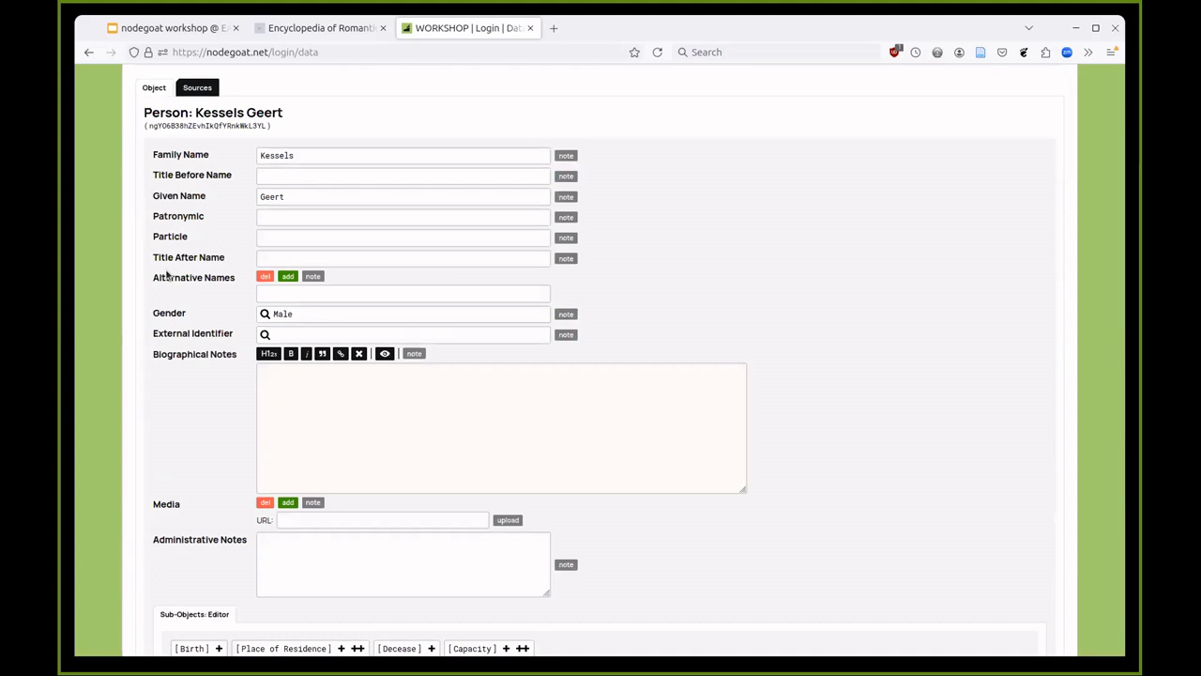
click(335, 456)
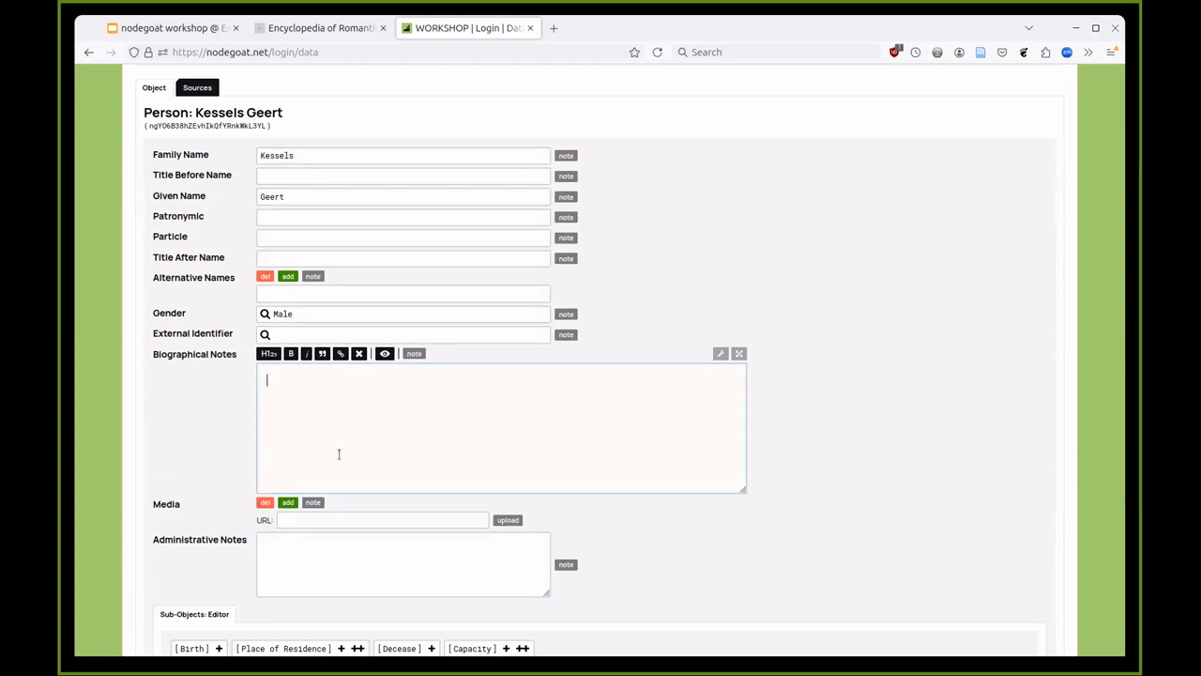
text(This is just a dummy text.)
scroll(784, 427, down, 2)
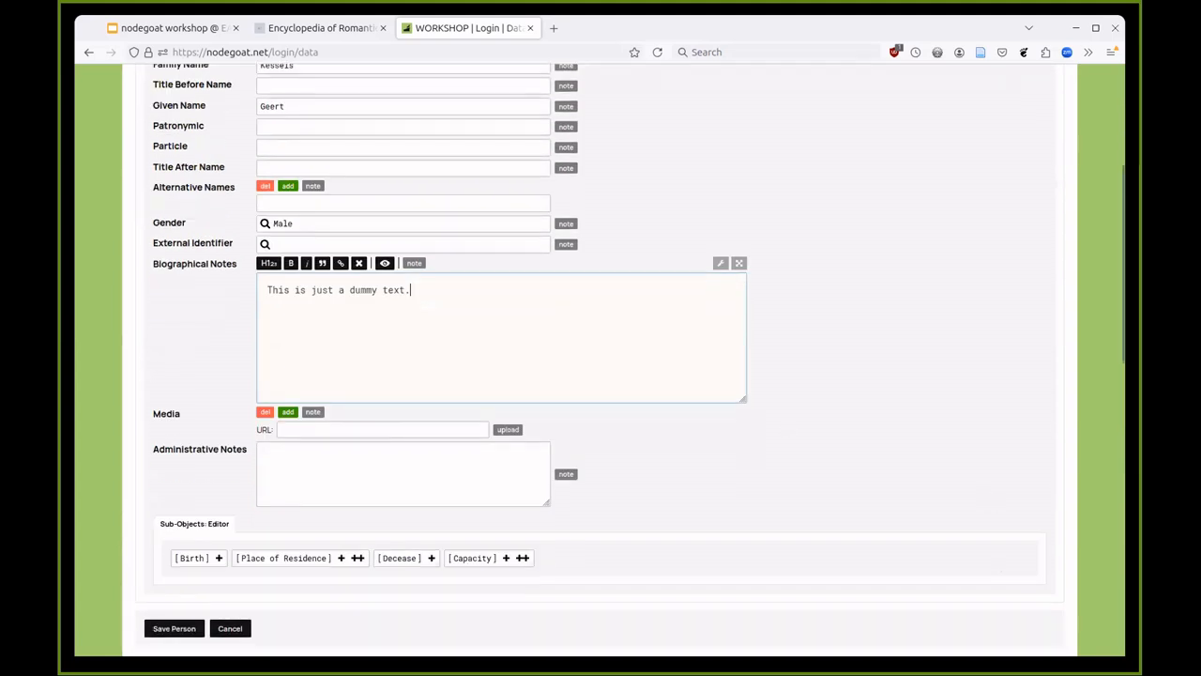
click(195, 631)
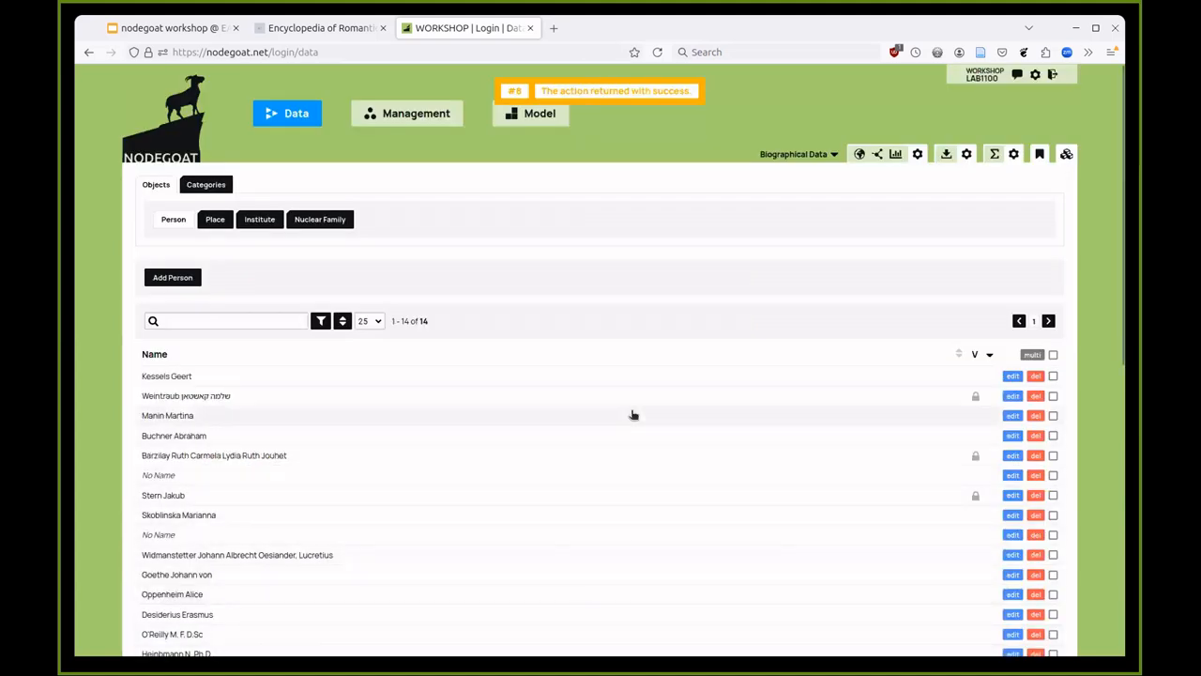
mouse_move(975, 398)
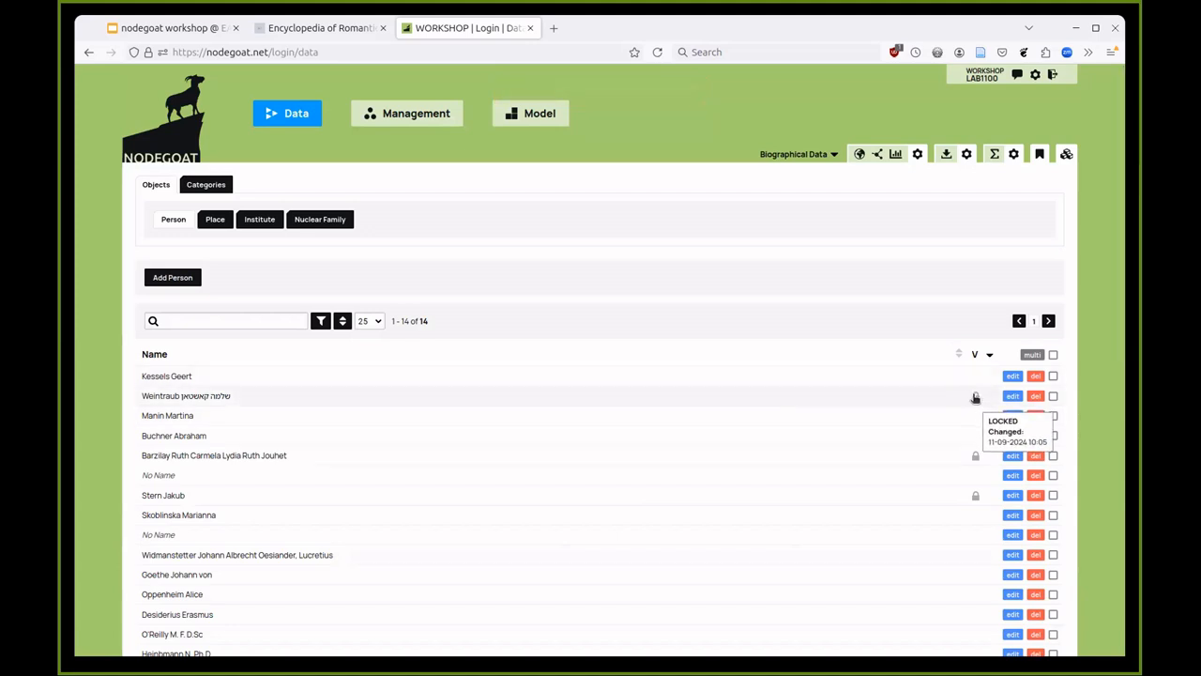
mouse_move(974, 456)
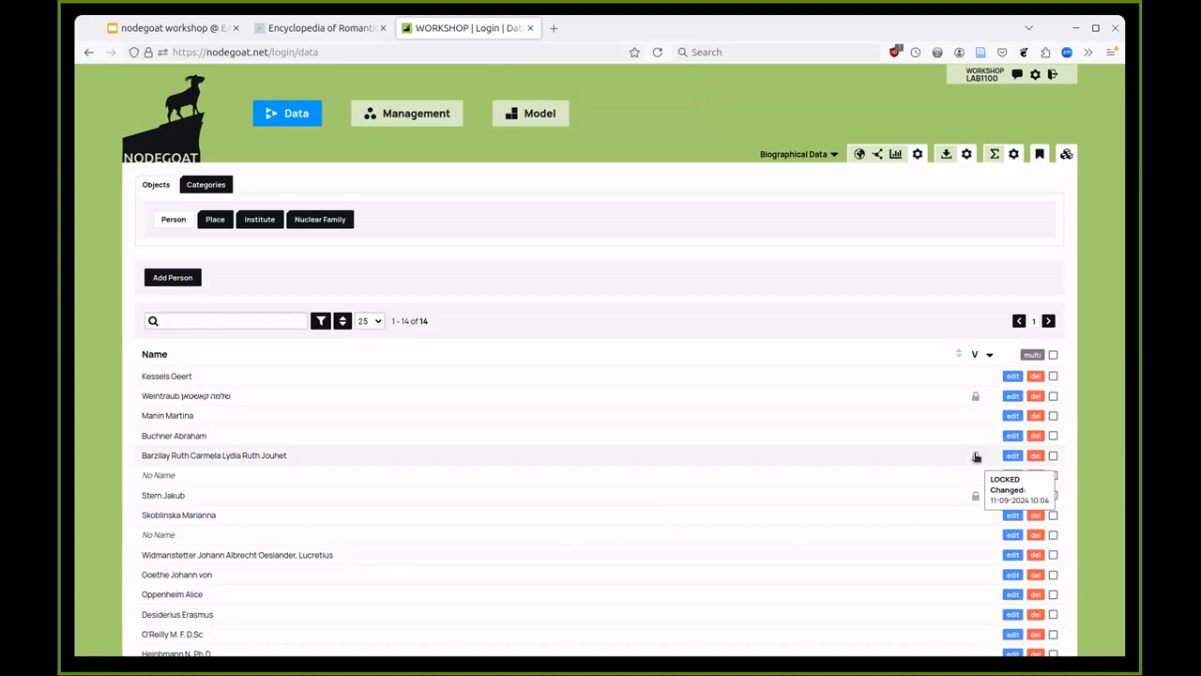
click(175, 223)
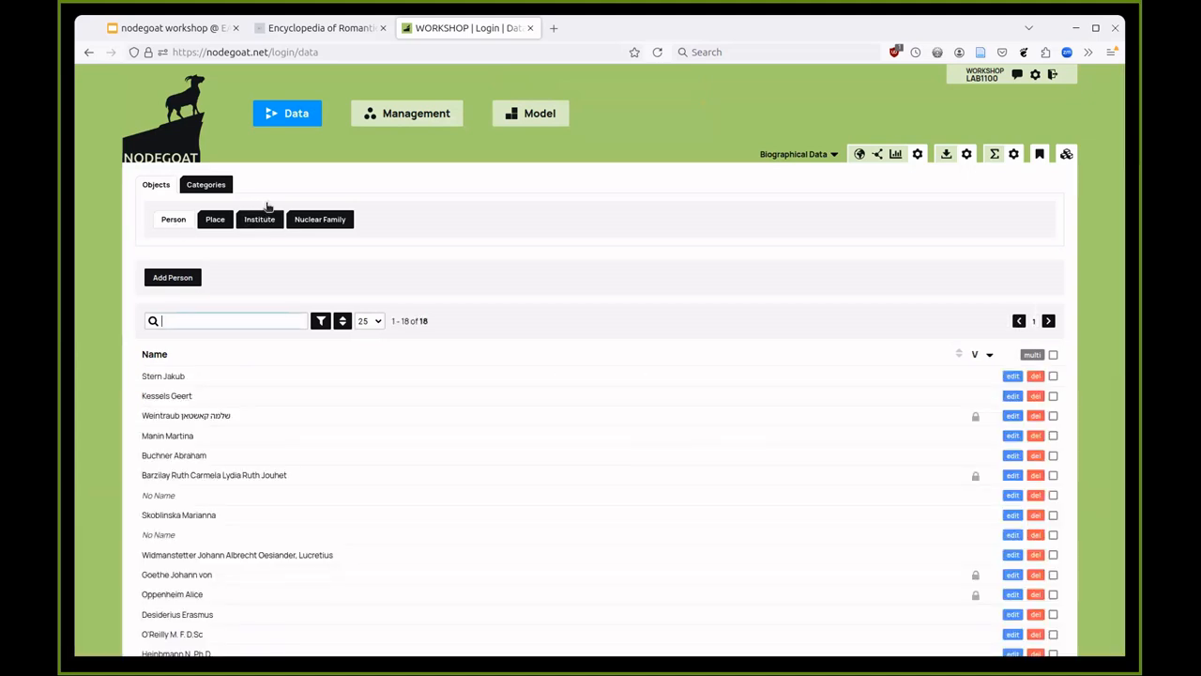
scroll(448, 295, down, 2)
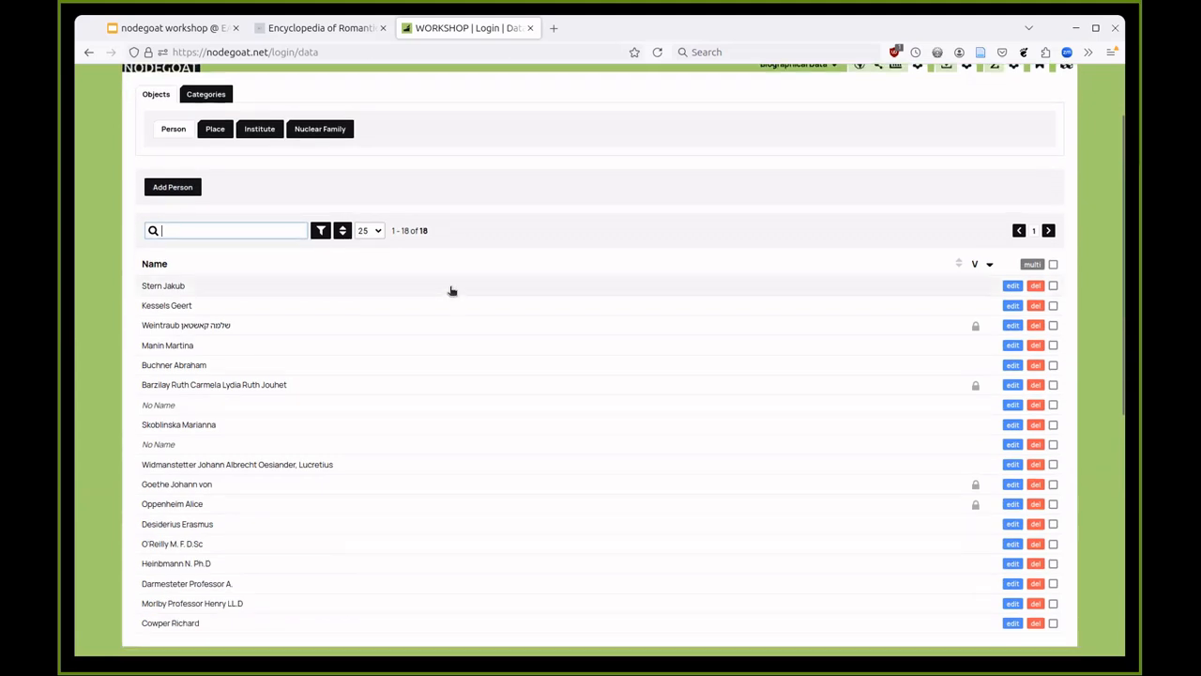
scroll(452, 287, up, 2)
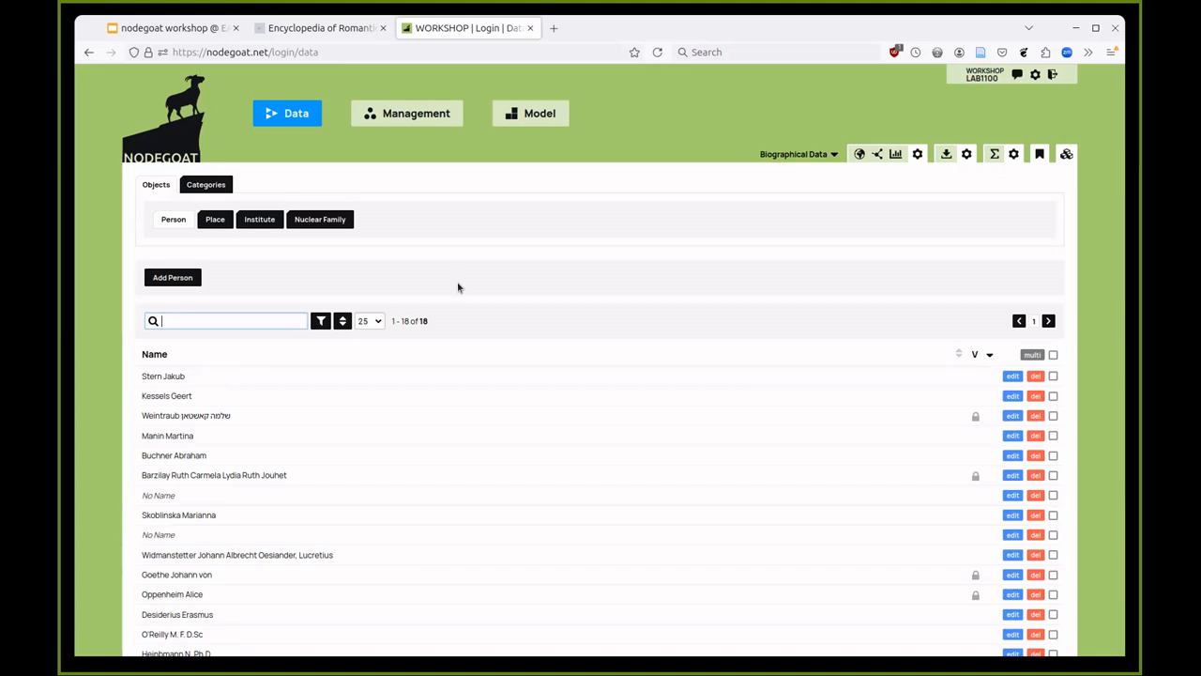
click(1012, 397)
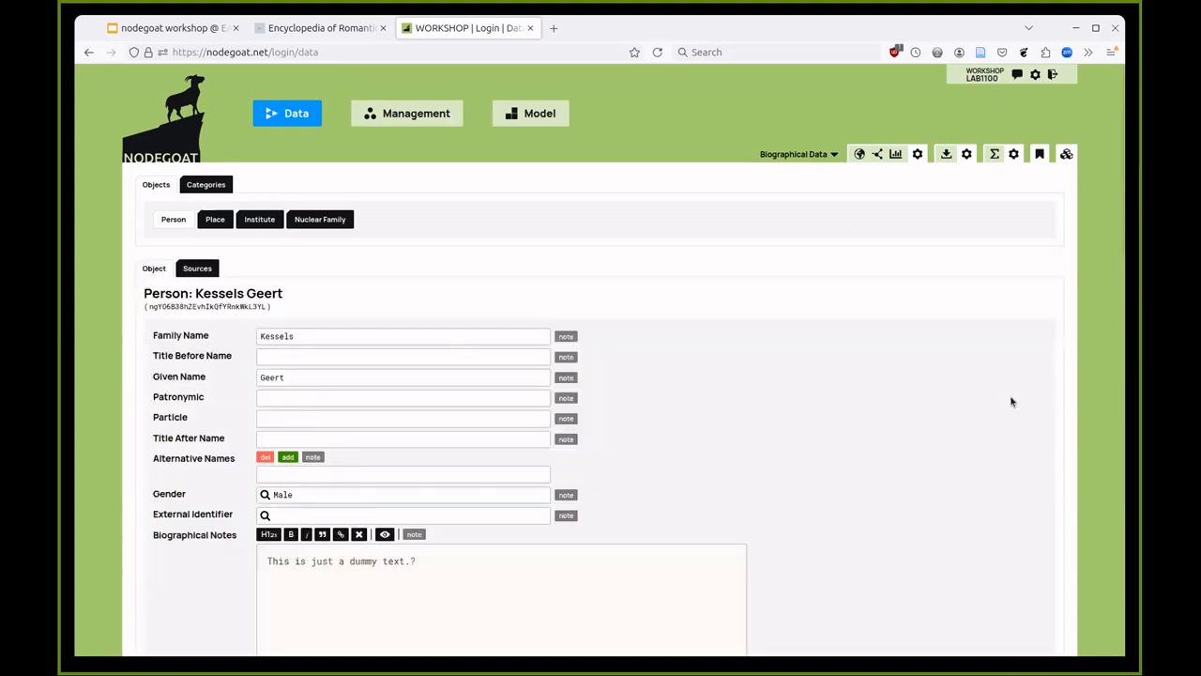
scroll(976, 376, down, 5)
scroll(971, 295, down, 3)
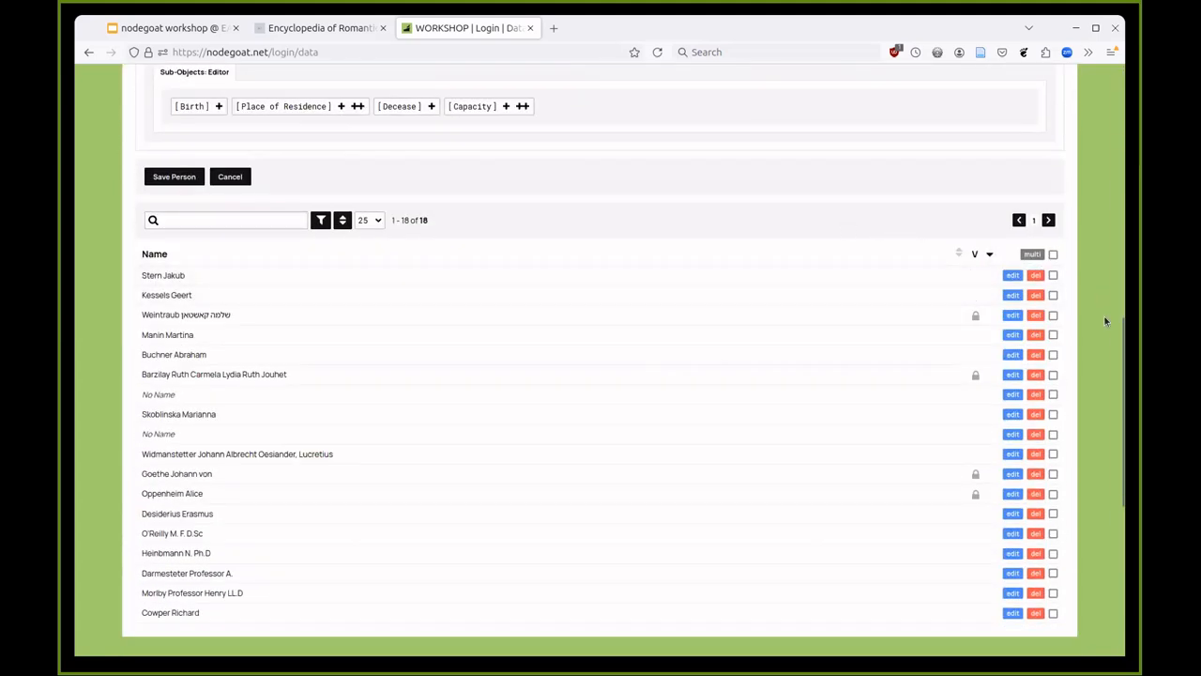
scroll(1124, 319, up, 4)
scroll(1125, 291, up, 2)
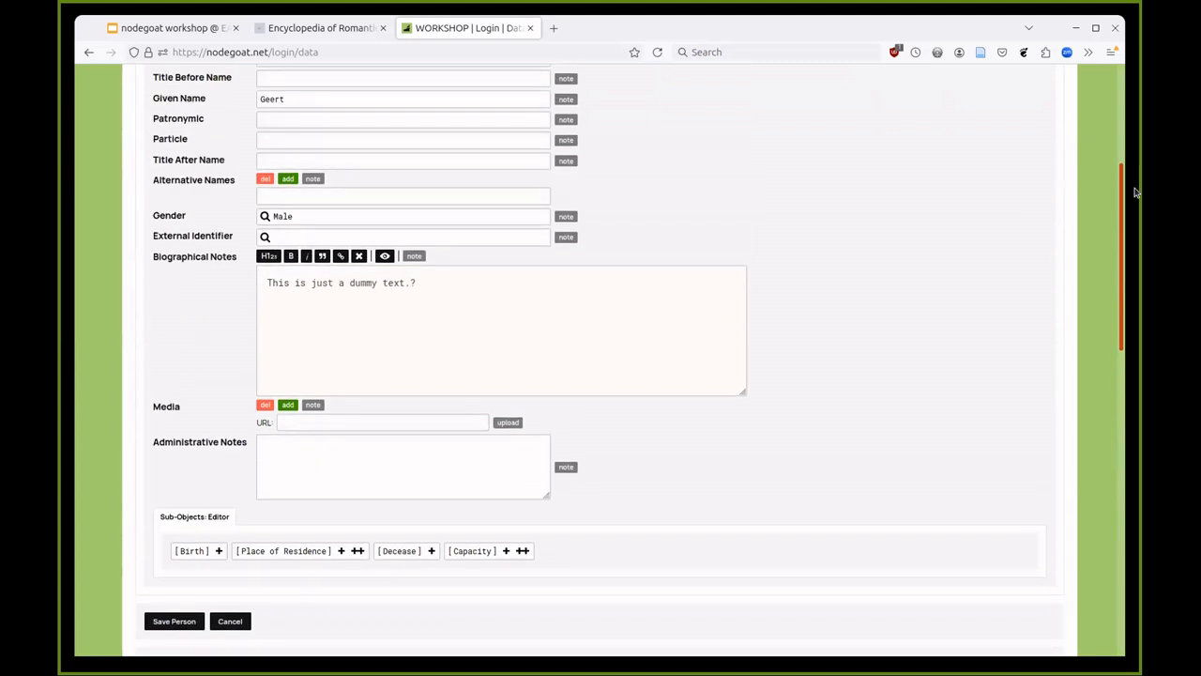
scroll(1126, 301, down, 6)
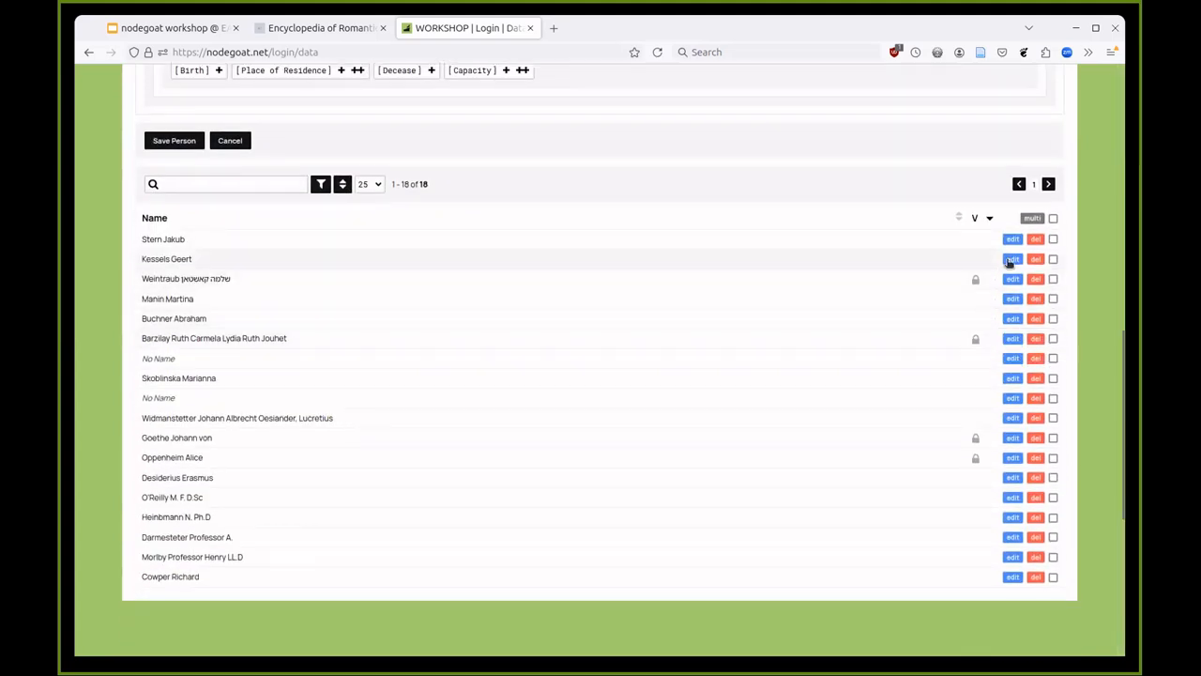
click(1010, 261)
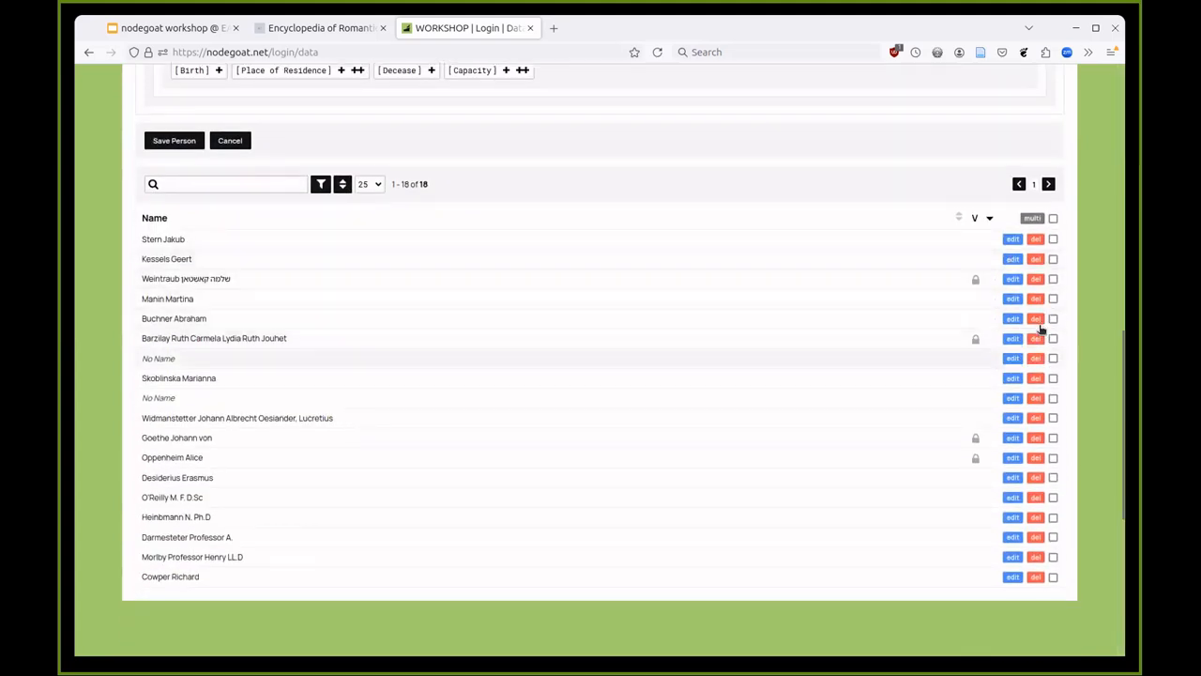
scroll(838, 394, up, 1)
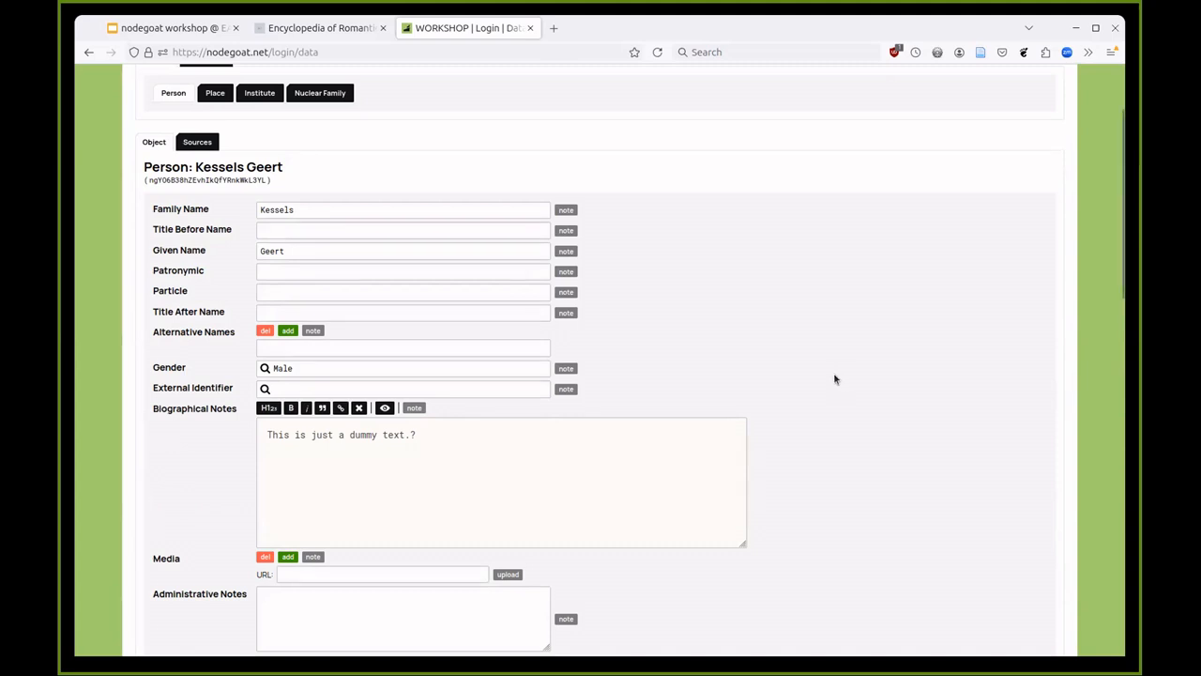
scroll(750, 380, down, 2)
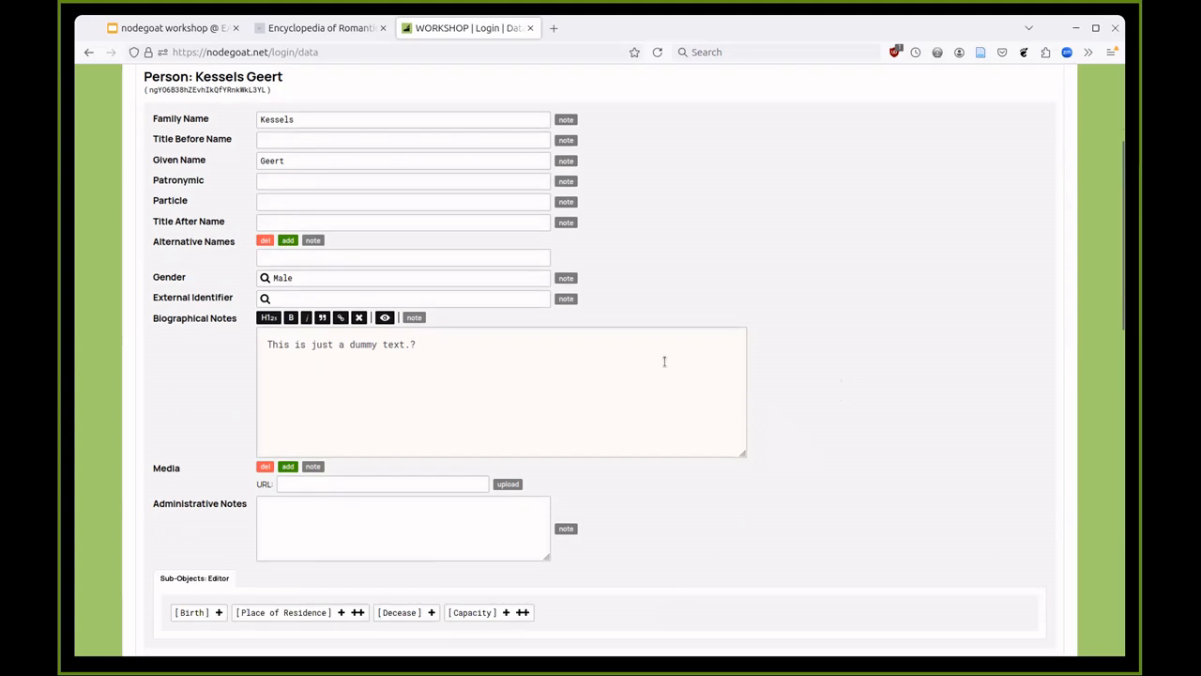
scroll(666, 362, down, 2)
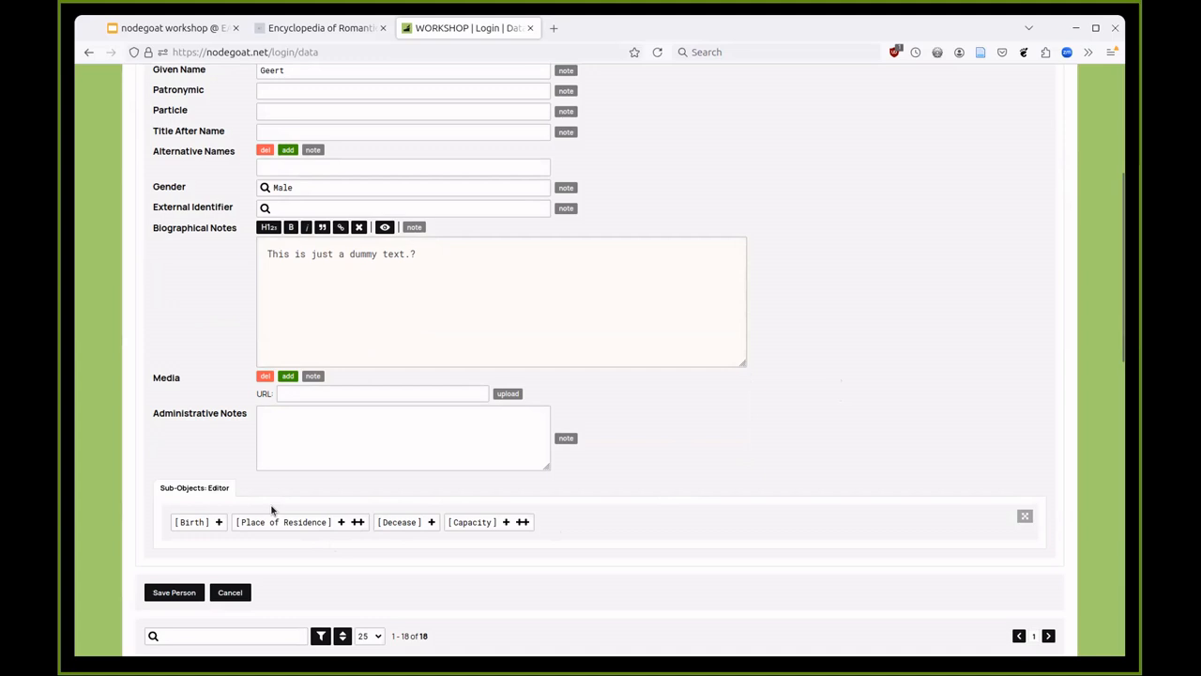
click(217, 522)
scroll(215, 524, down, 2)
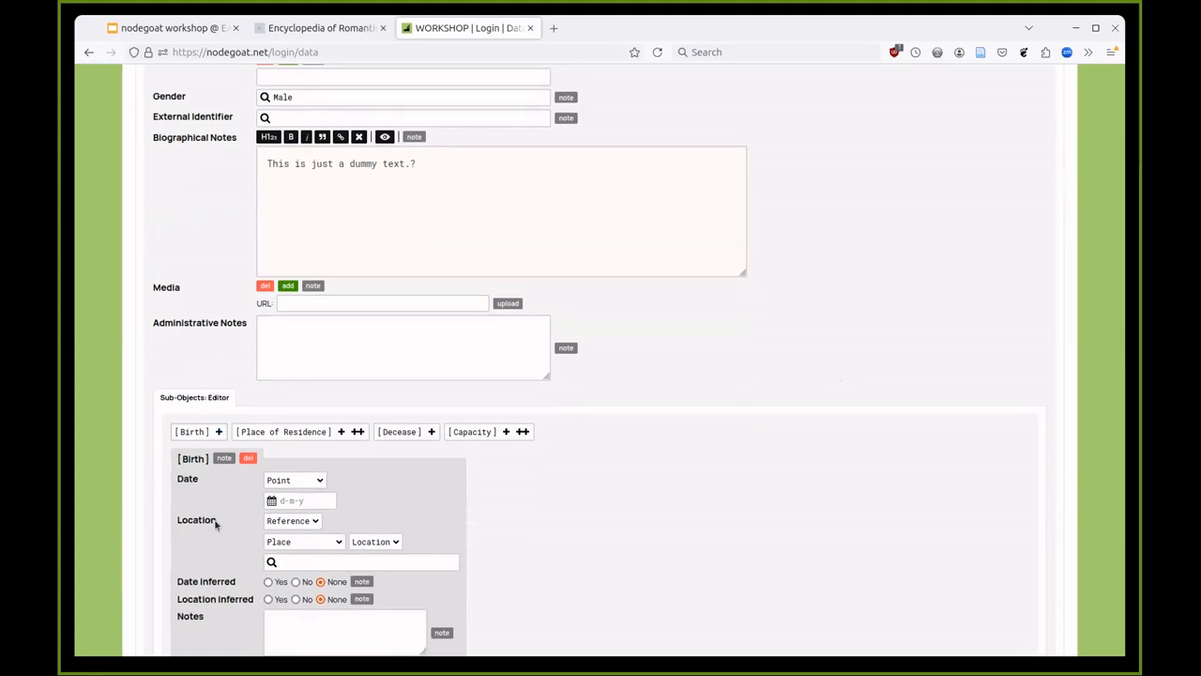
scroll(215, 525, down, 2)
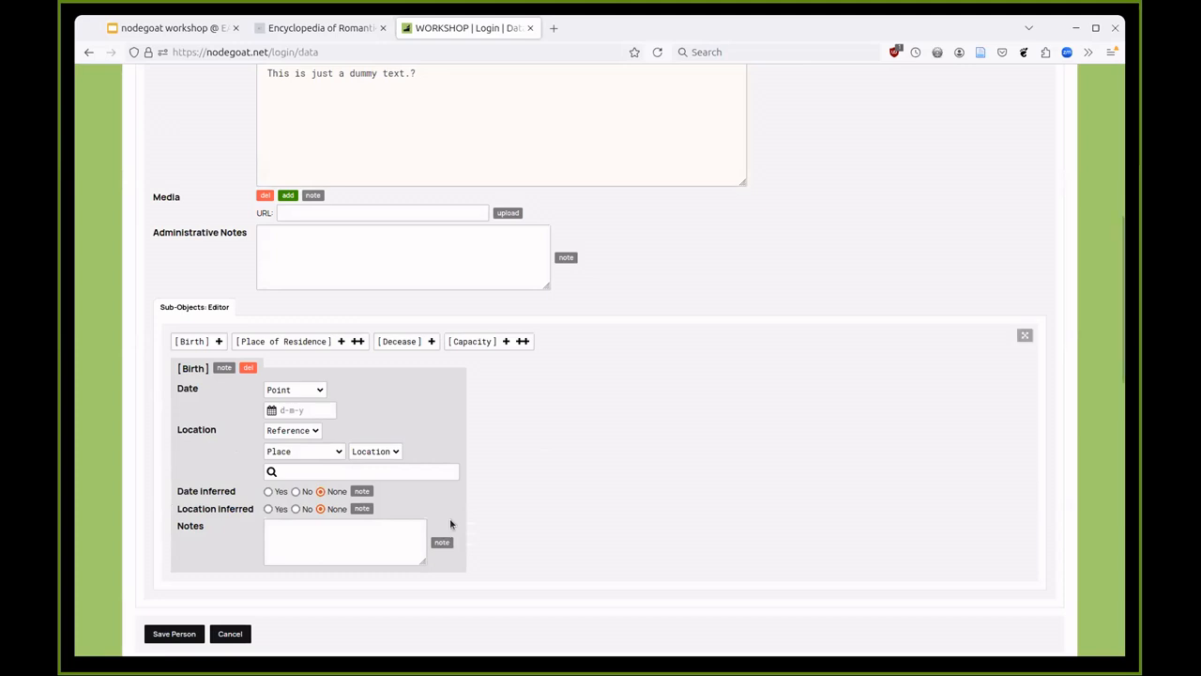
click(287, 392)
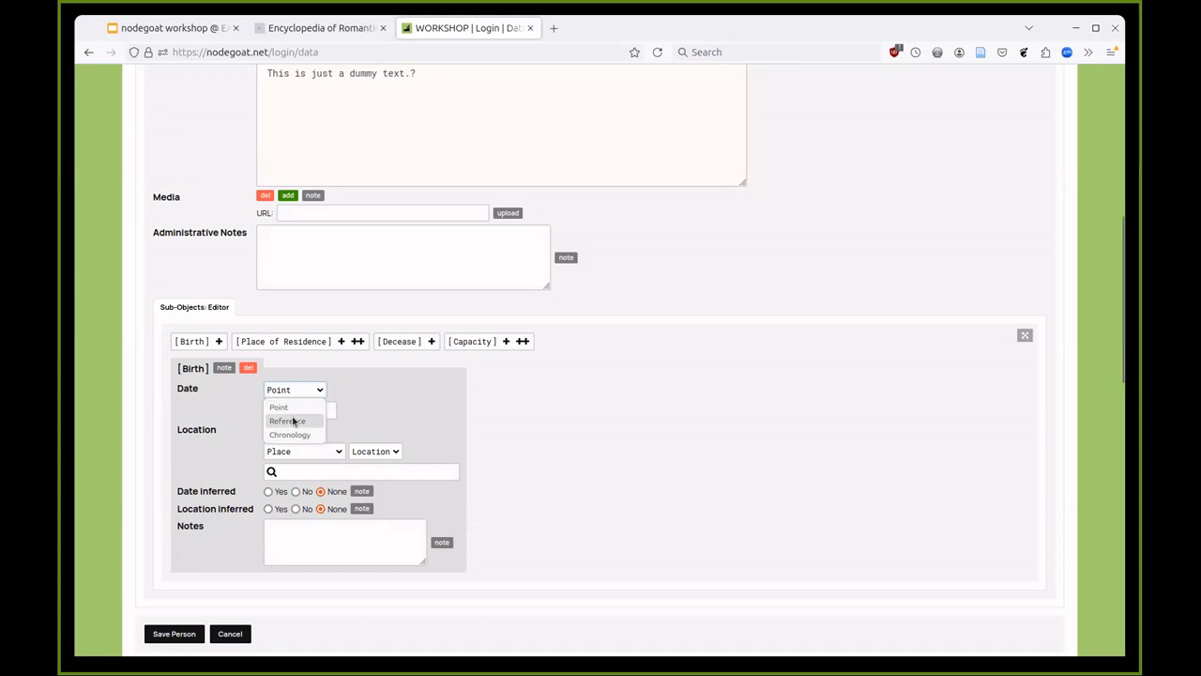
- Try the Birth date types Reference and Chronology, settling on a single Point date
click(293, 420)
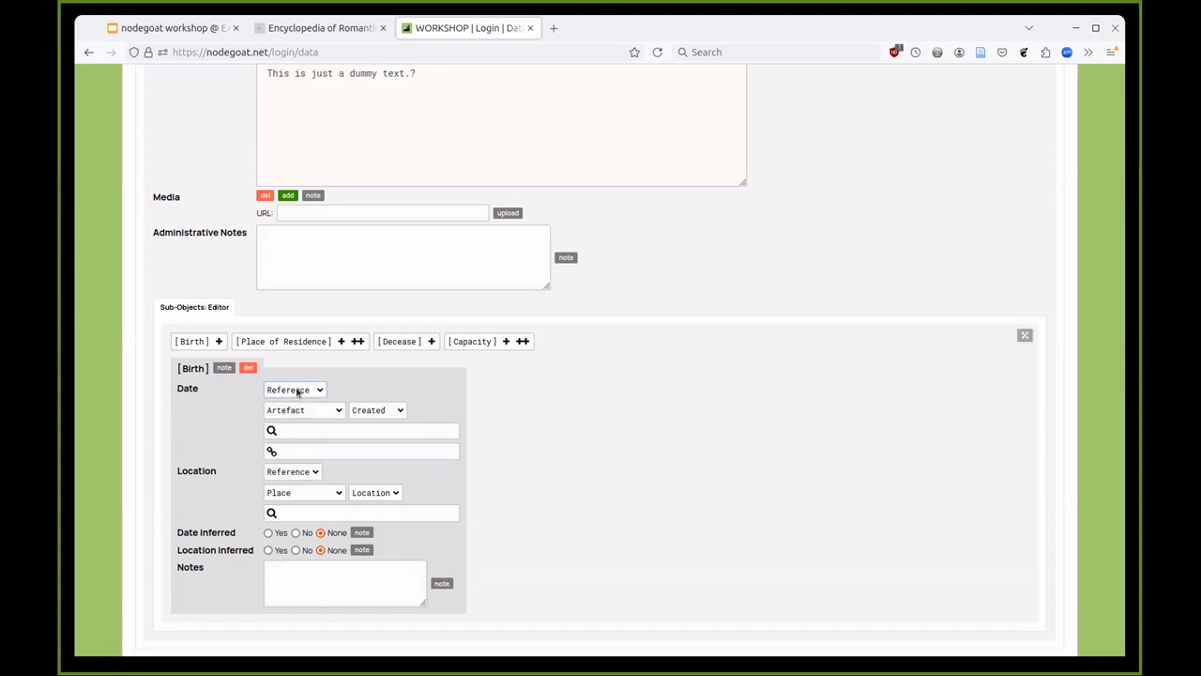
click(298, 391)
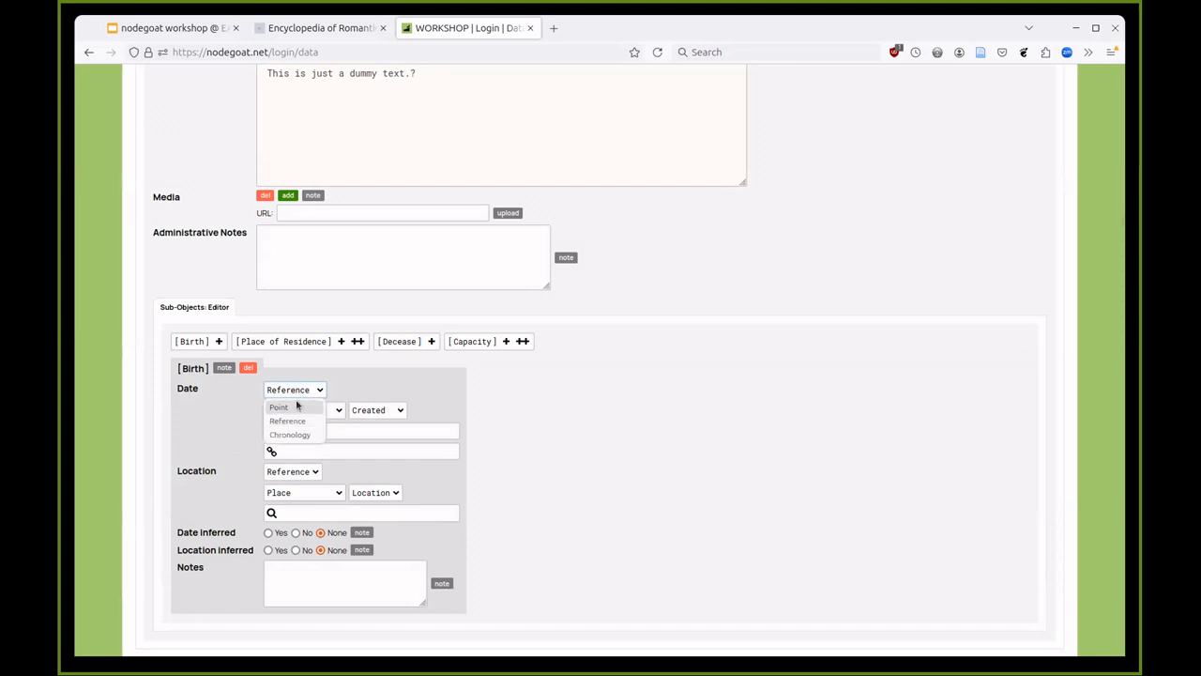
click(296, 435)
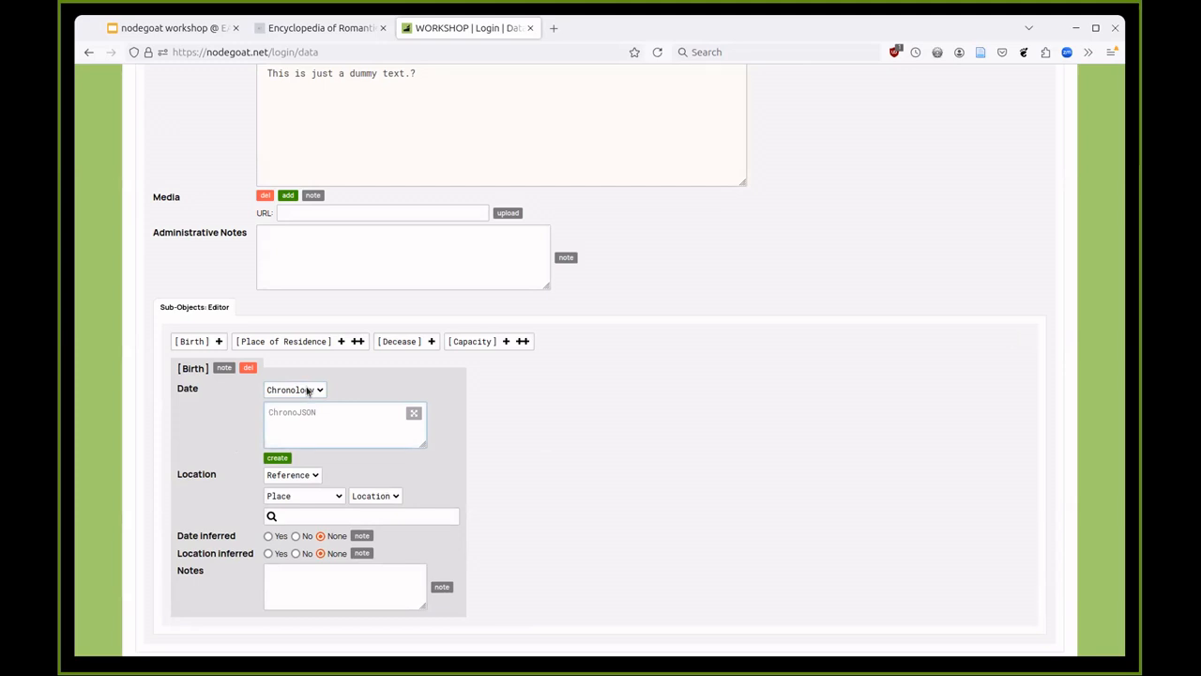
click(307, 390)
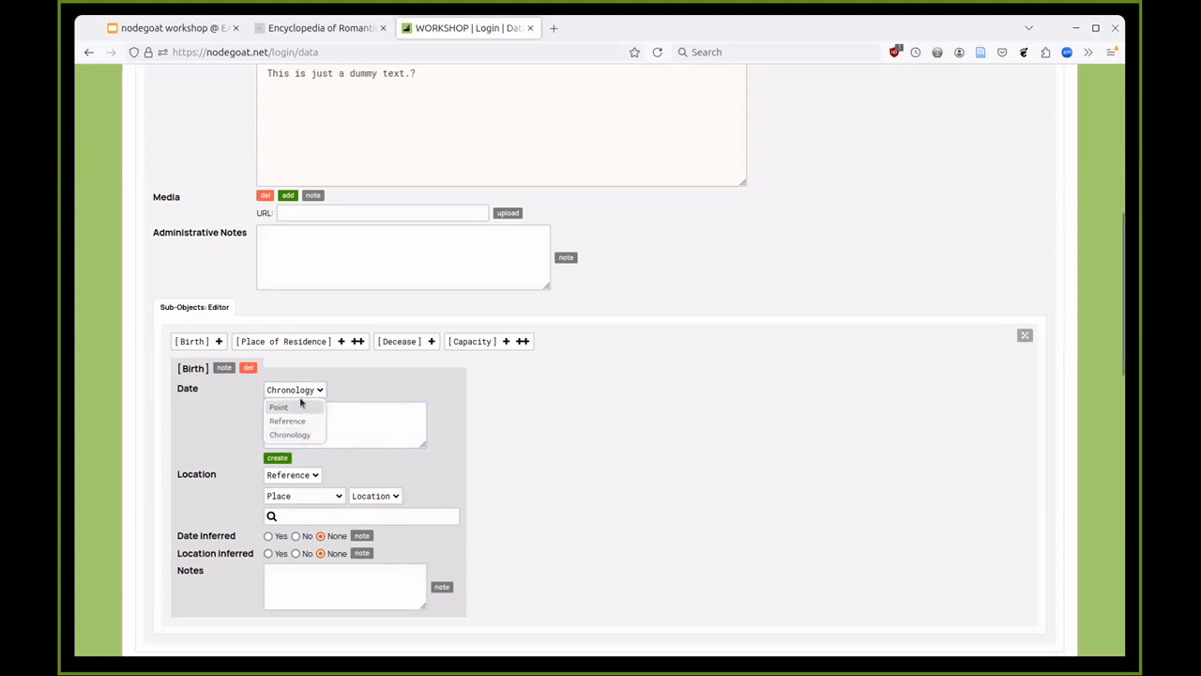
click(300, 406)
click(295, 410)
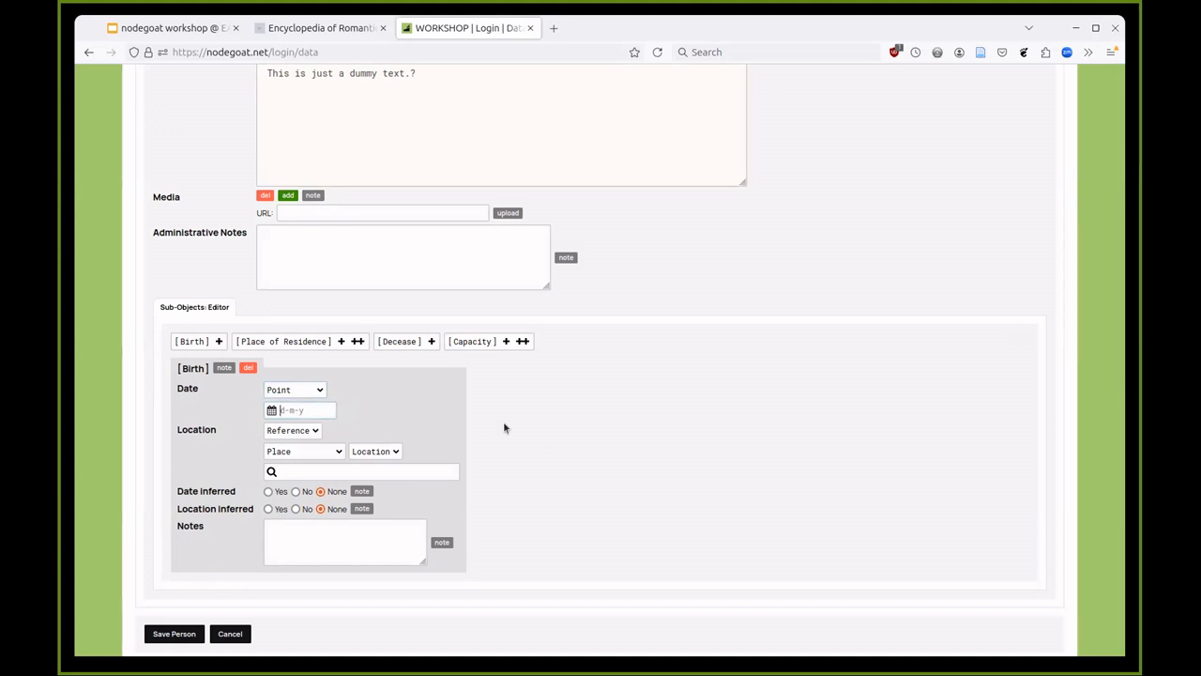
key(Left)
key(Left)
key(Left)
key(Left)
key(Left)
key(Left)
key(BackSpace)
key(BackSpace)
key(BackSpace)
key(Delete)
key(Delete)
key(BackSpace)
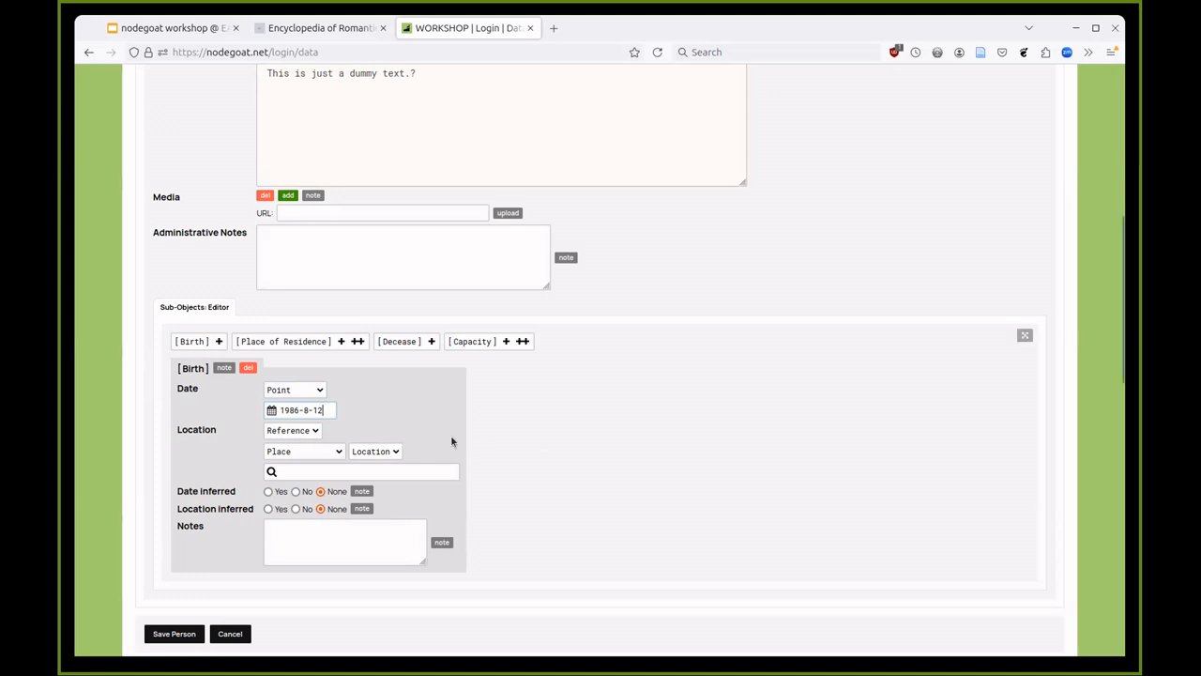
- Add and remove a Place of Residence, then switch the Birth date type to Chronology
click(341, 341)
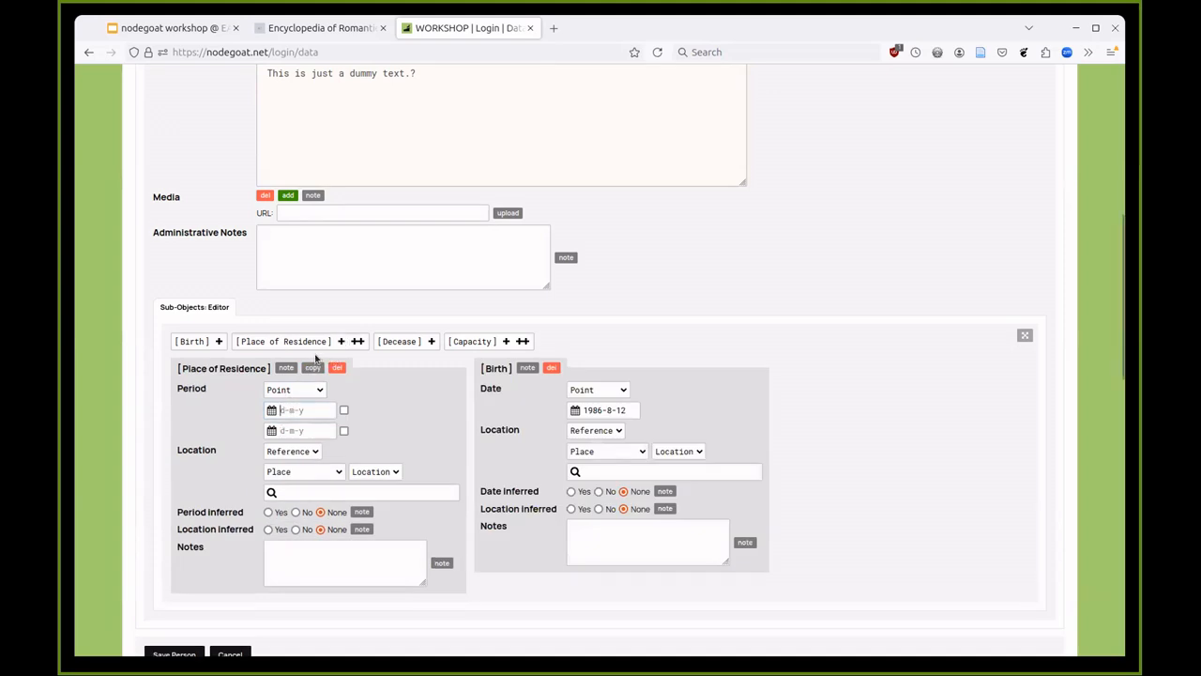
click(338, 369)
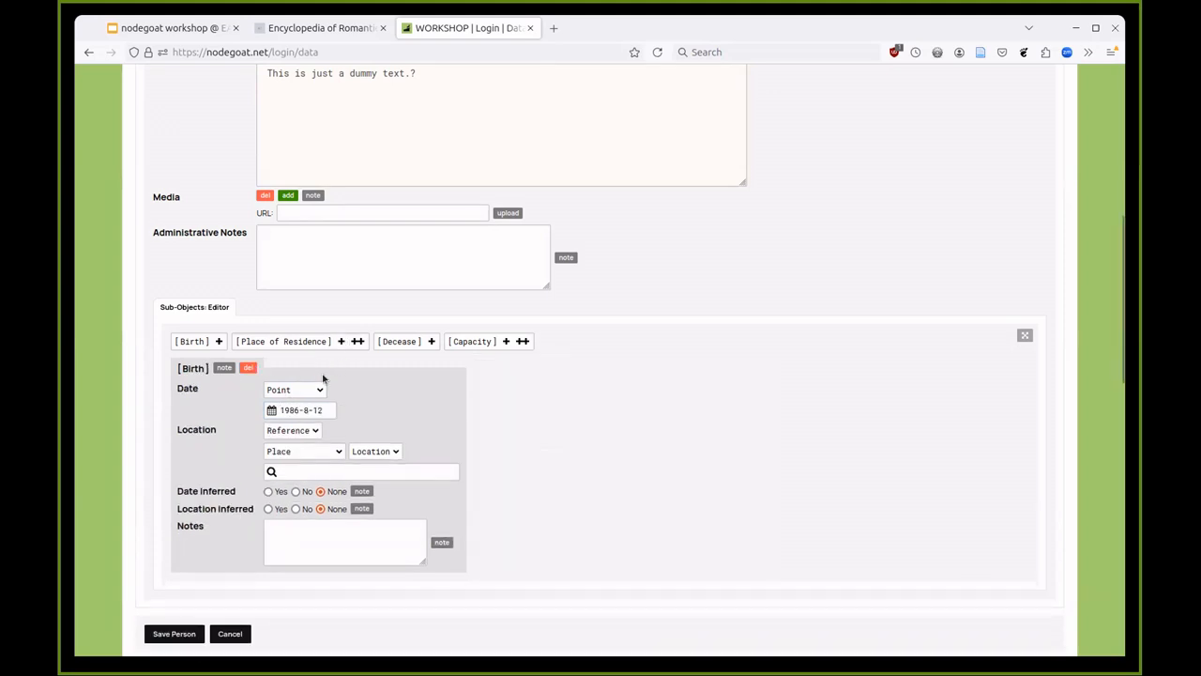
click(314, 390)
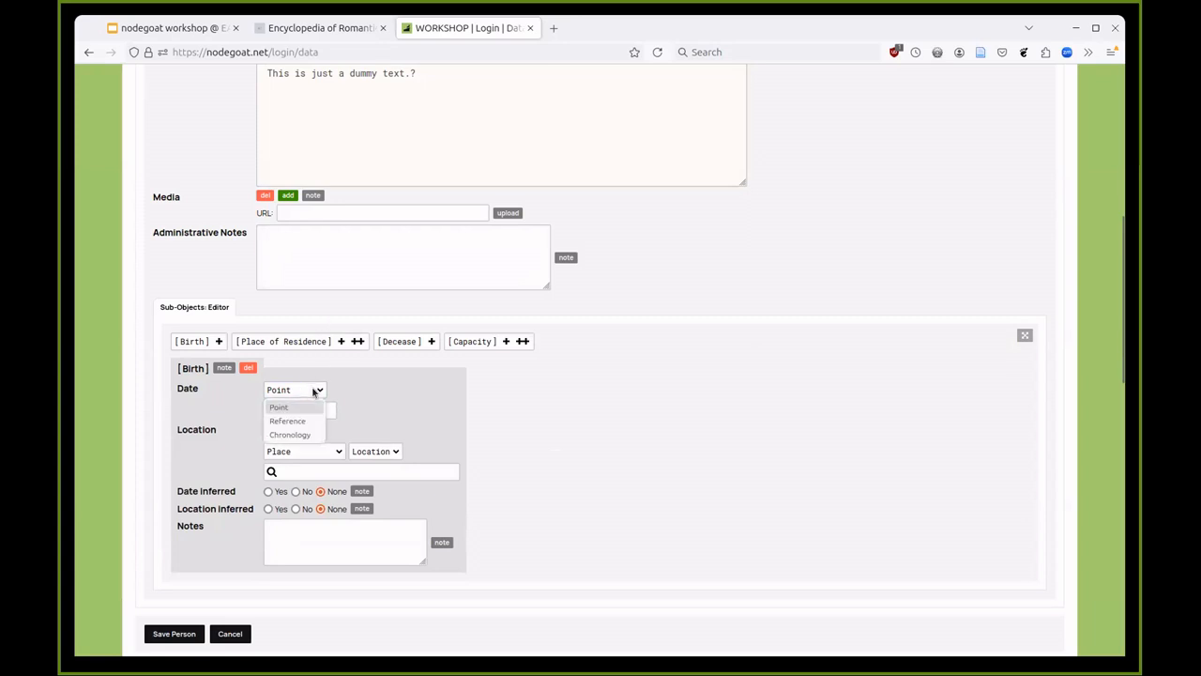
click(301, 433)
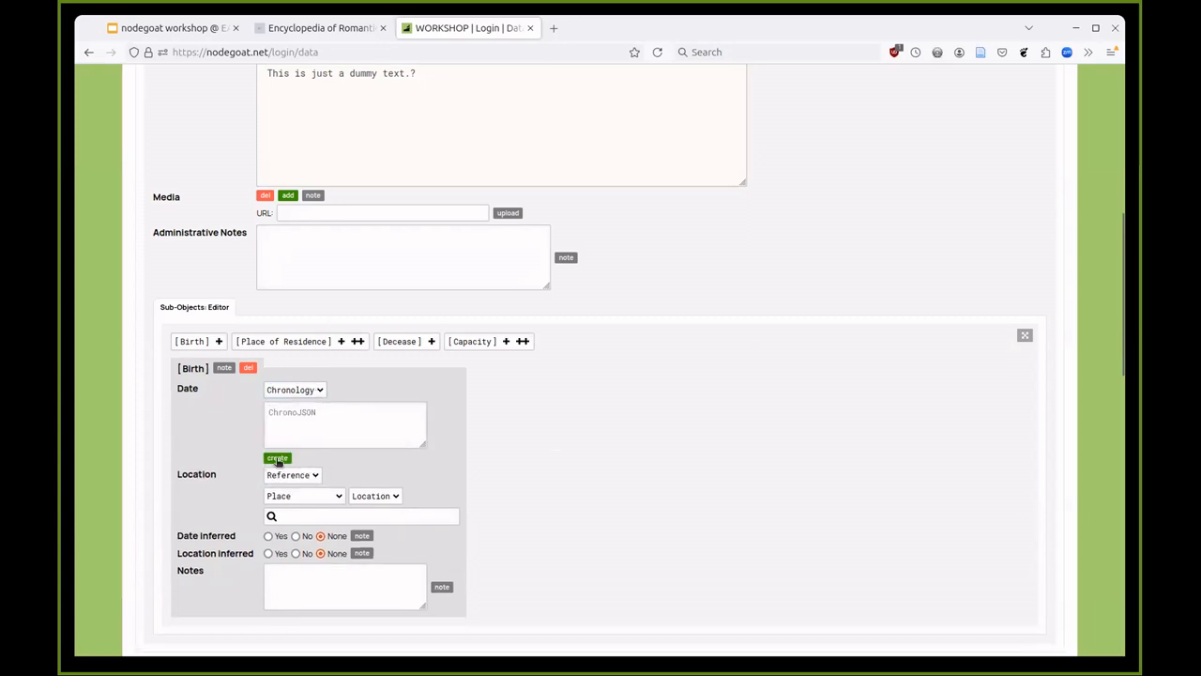
- Create a Between Statements chronology whose first statement is 5 years before begin 1986
click(277, 458)
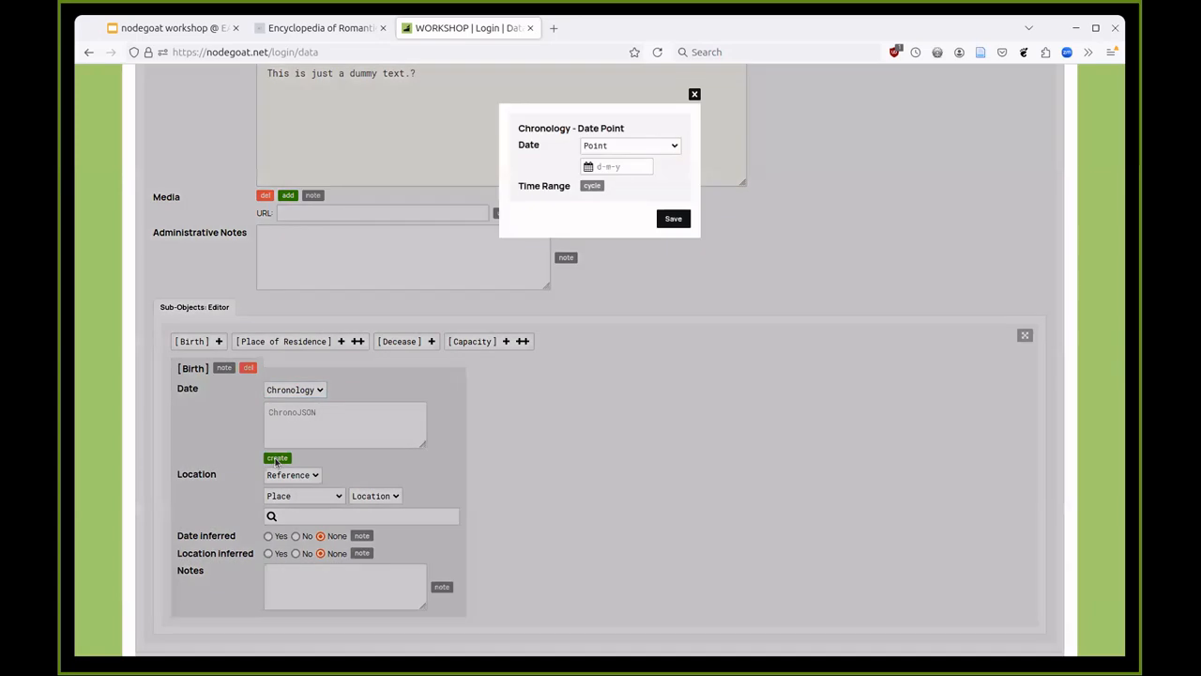
click(625, 145)
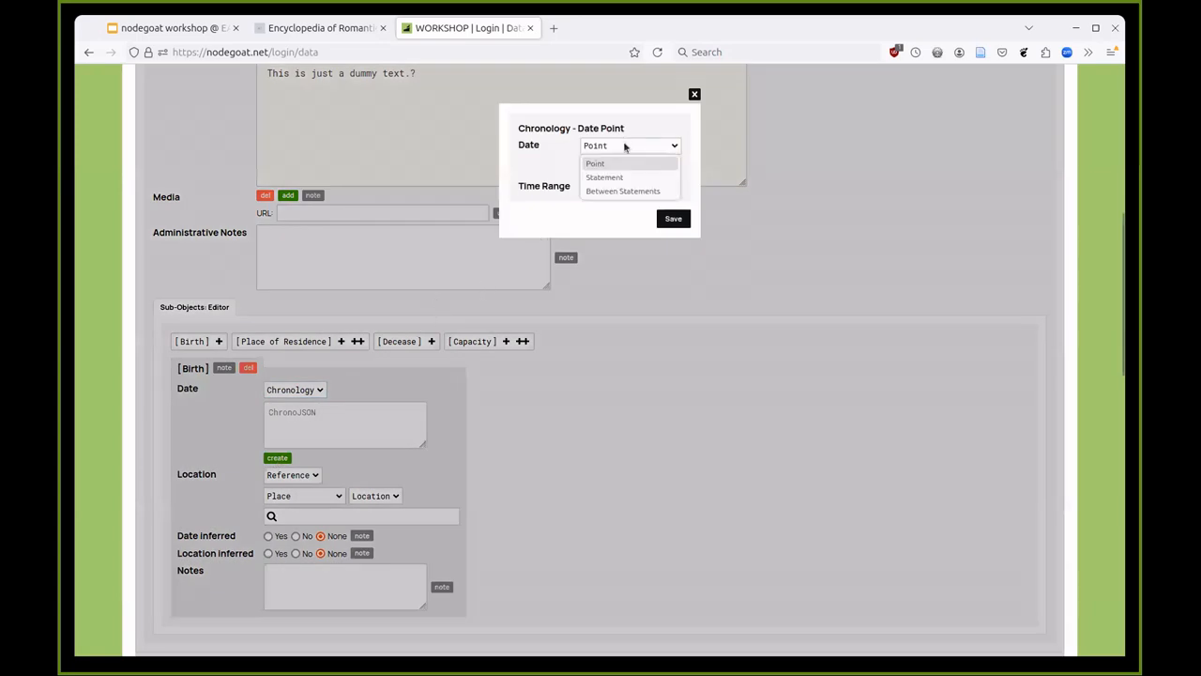
click(623, 175)
click(562, 149)
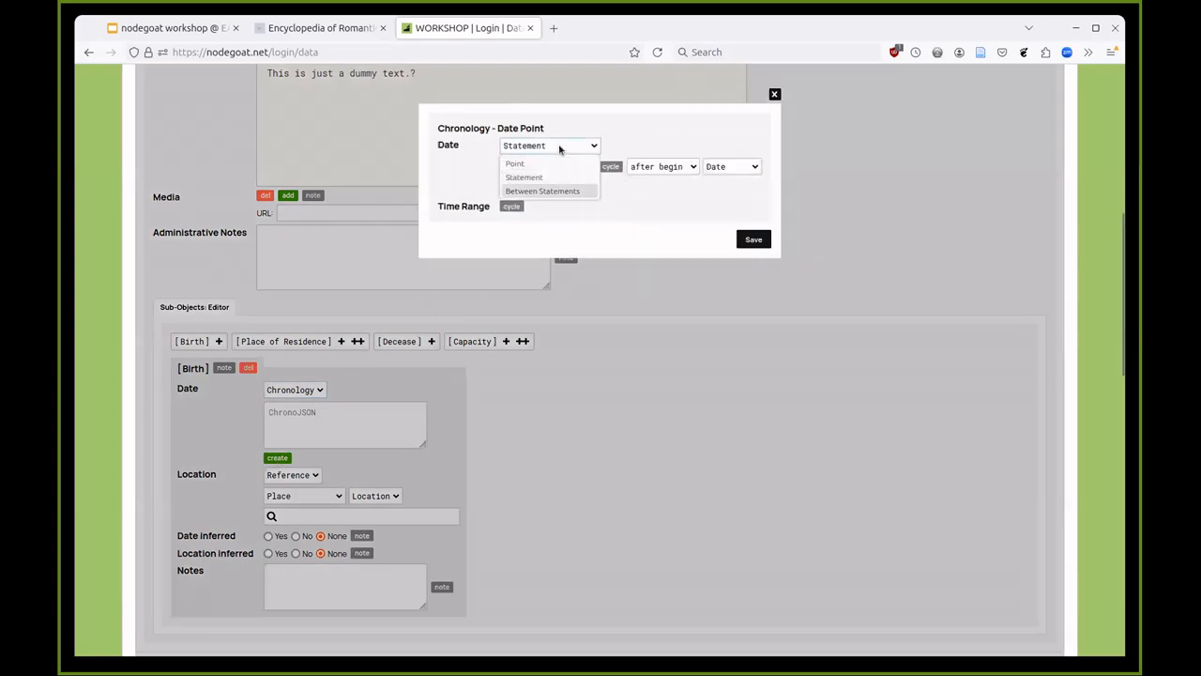
click(558, 193)
click(521, 163)
text(5)
click(579, 166)
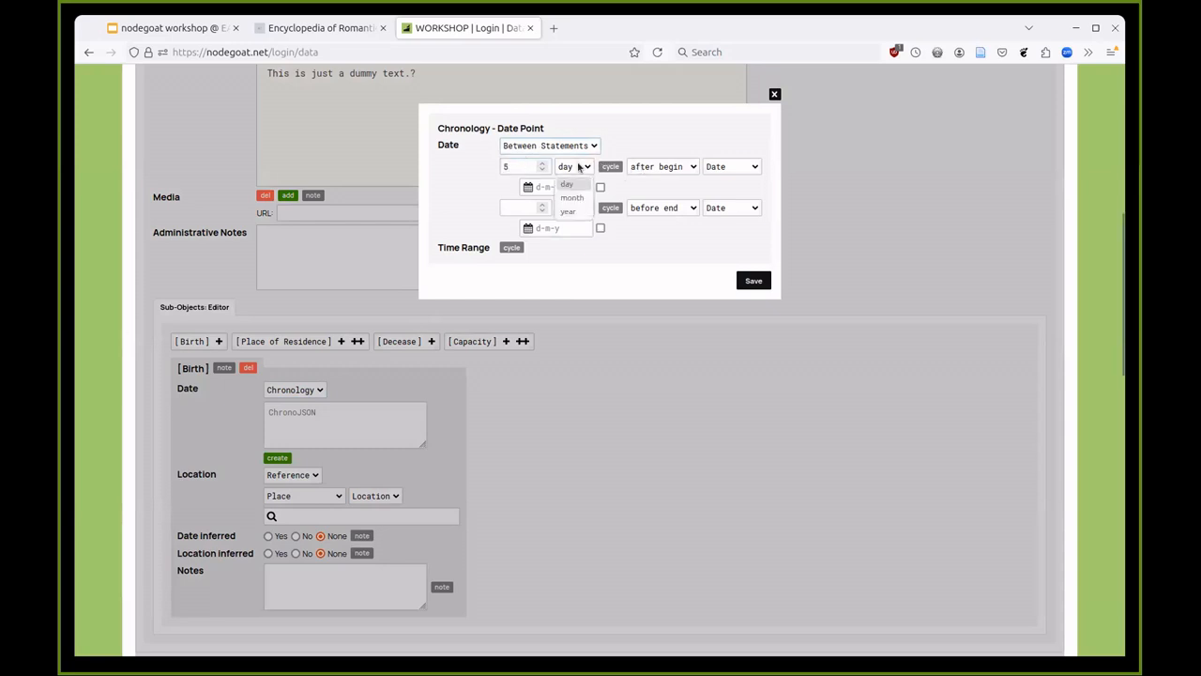
click(568, 212)
click(657, 166)
click(655, 197)
click(558, 187)
text(1986)
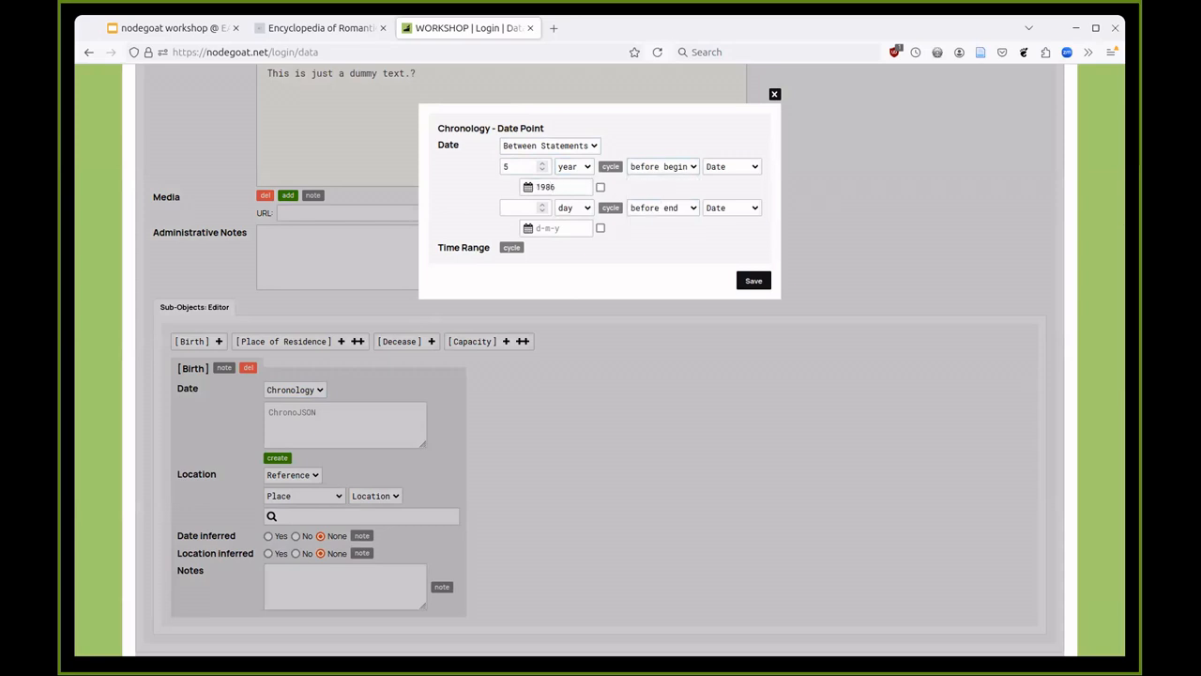
- Set the second statement to 5 years after the end of 1986
click(540, 210)
triple_click(518, 206)
text(5)
click(574, 207)
click(574, 251)
click(675, 207)
click(640, 254)
click(561, 228)
text(1986)
- Base the first statement on a Reference, keep it before begin, and close the builder unsaved
click(725, 169)
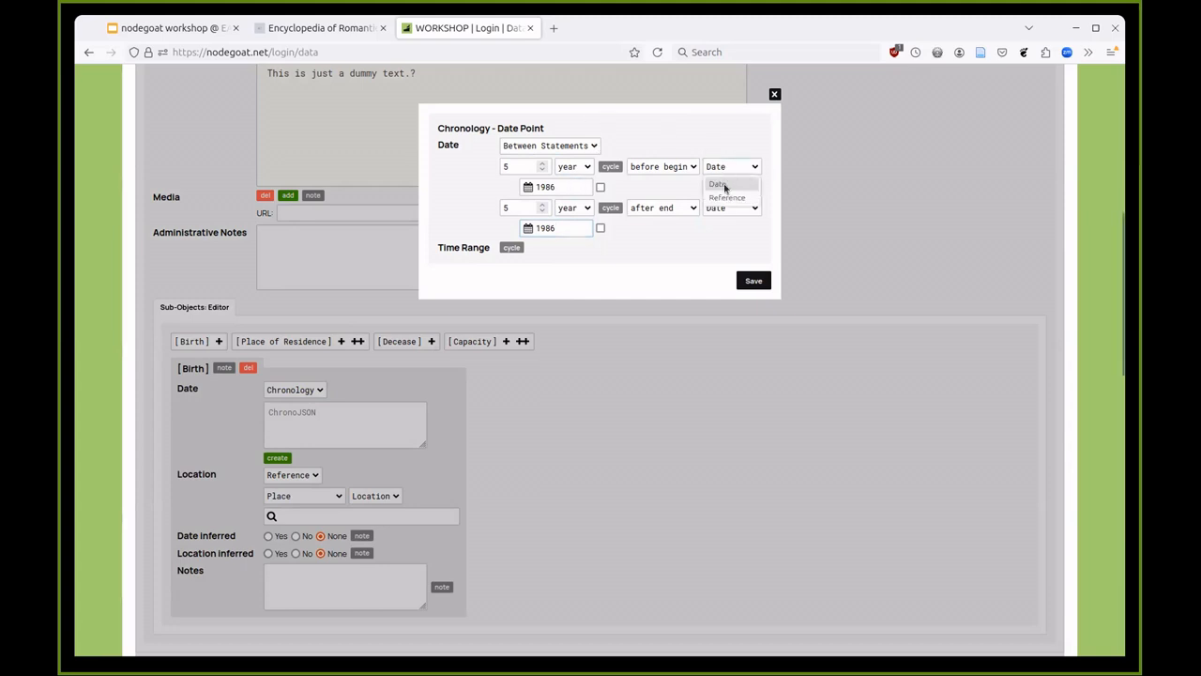
click(727, 197)
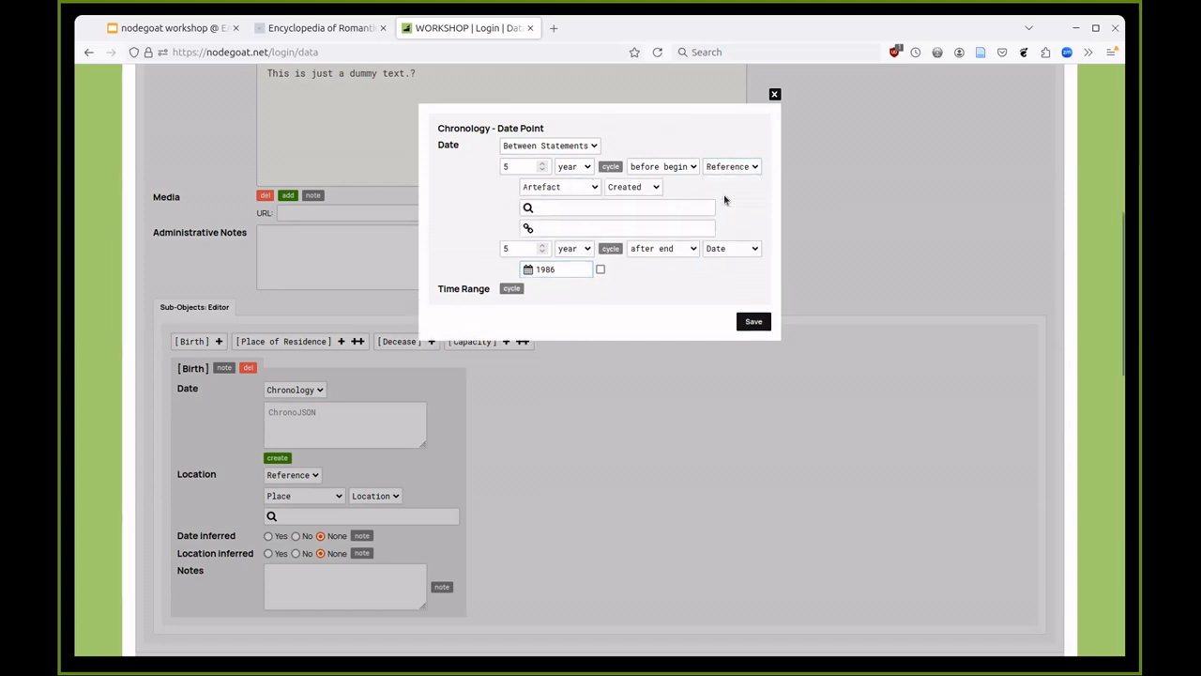
click(646, 166)
click(643, 185)
click(774, 94)
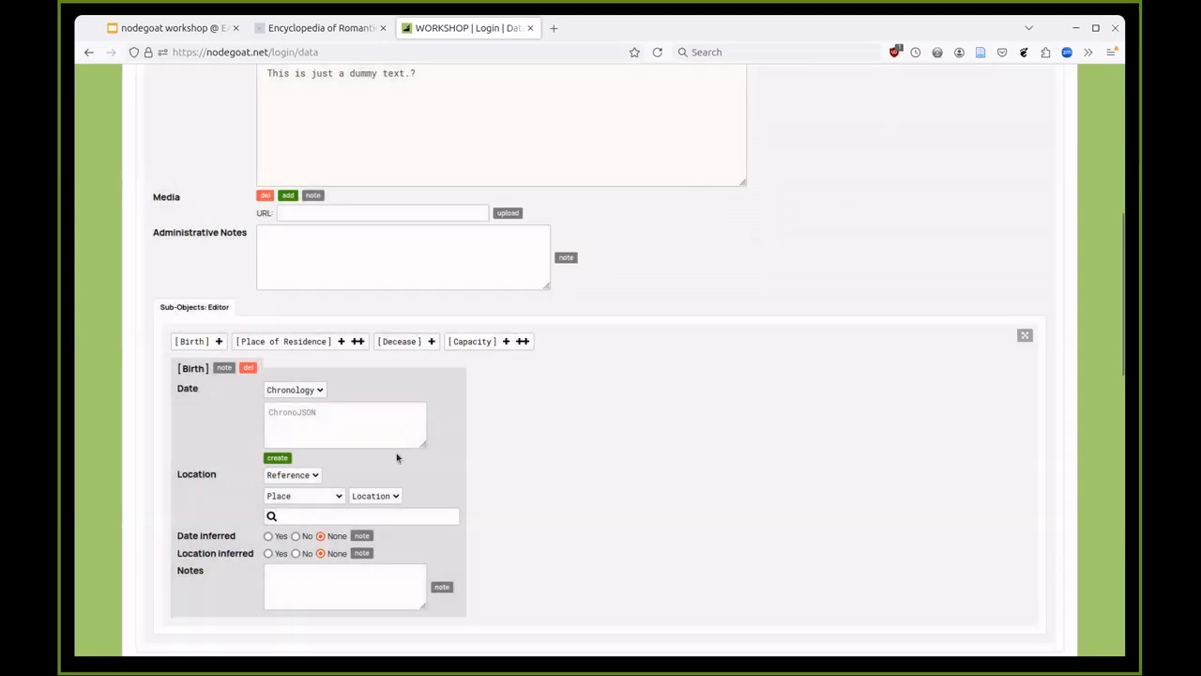
click(300, 389)
click(301, 403)
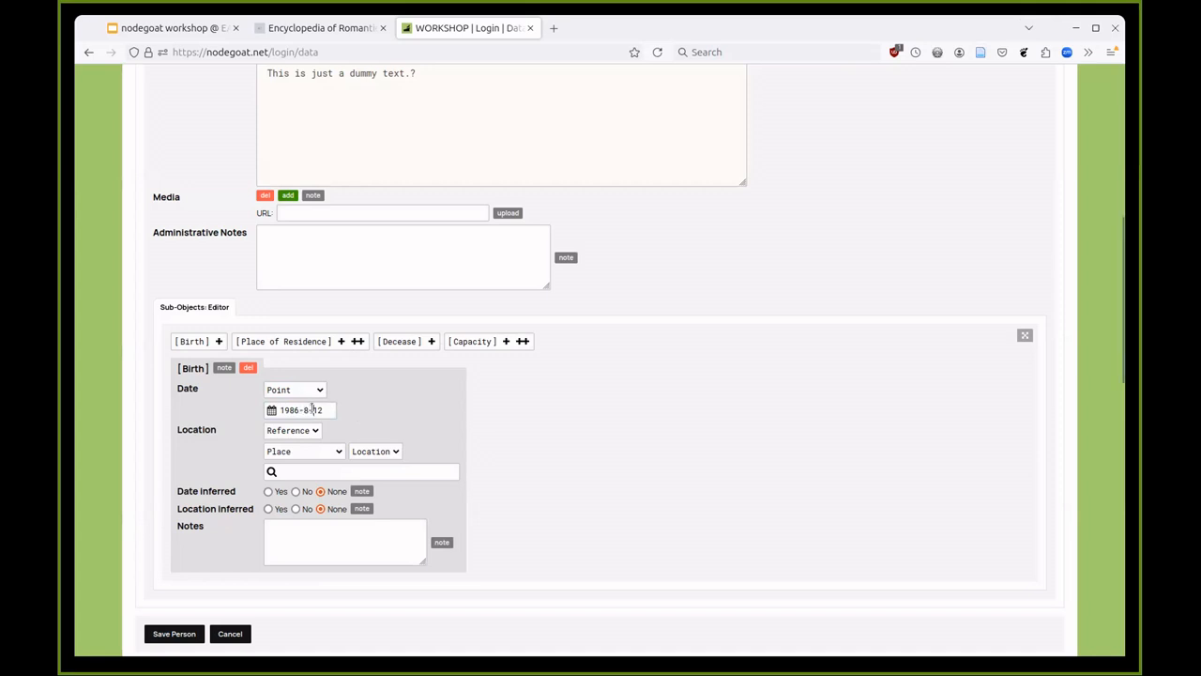
double_click(184, 389)
drag(183, 491, 232, 494)
click(231, 495)
- Cite the Proceedings of the International Conference on Education publication, p. 4, as the Birth source
click(225, 368)
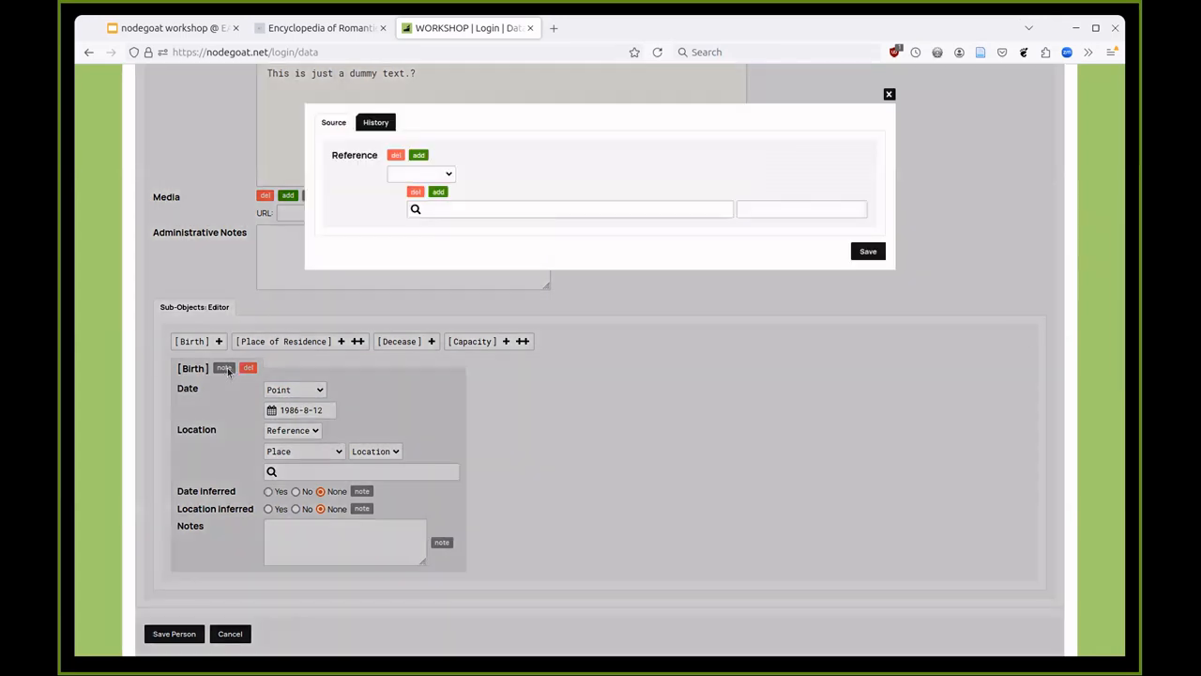
click(409, 175)
click(403, 216)
click(428, 207)
click(441, 226)
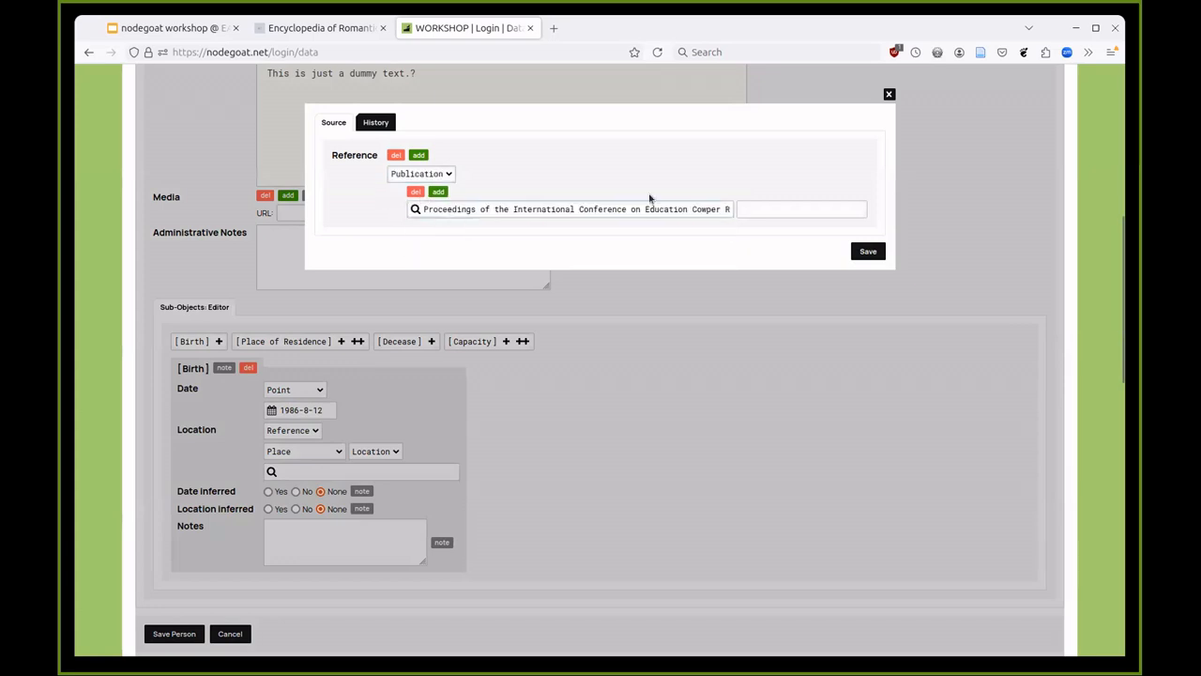
click(741, 208)
text(p. 4)
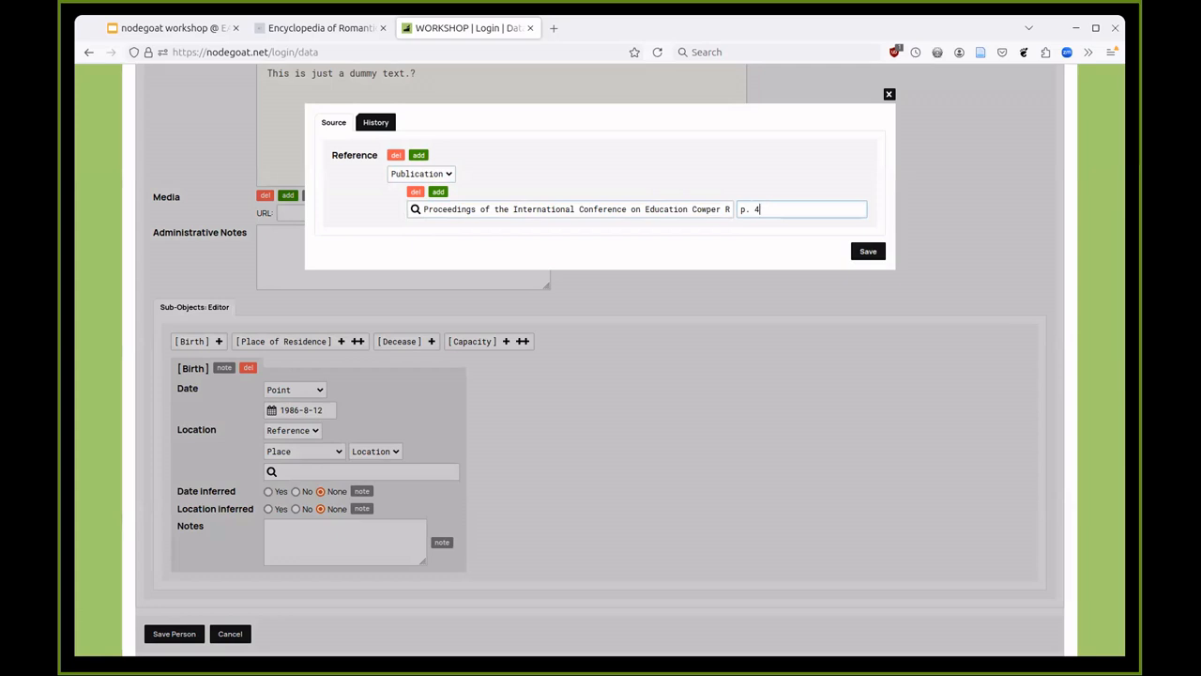
click(890, 95)
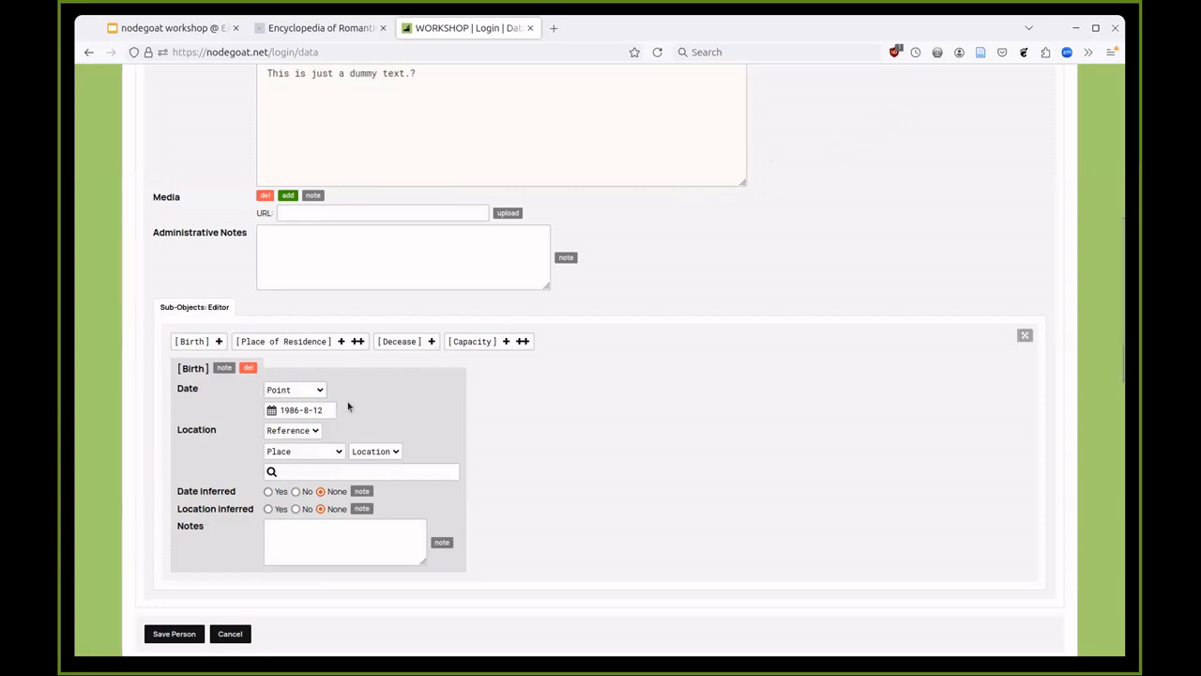
click(344, 470)
click(349, 427)
triple_click(310, 408)
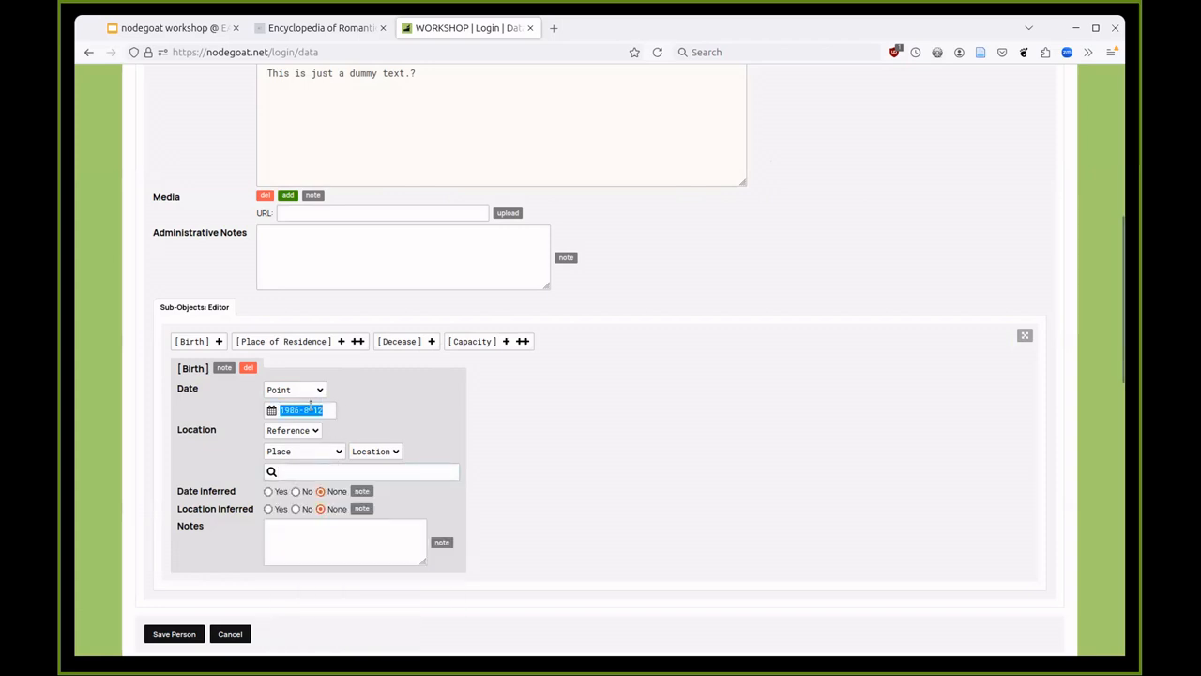
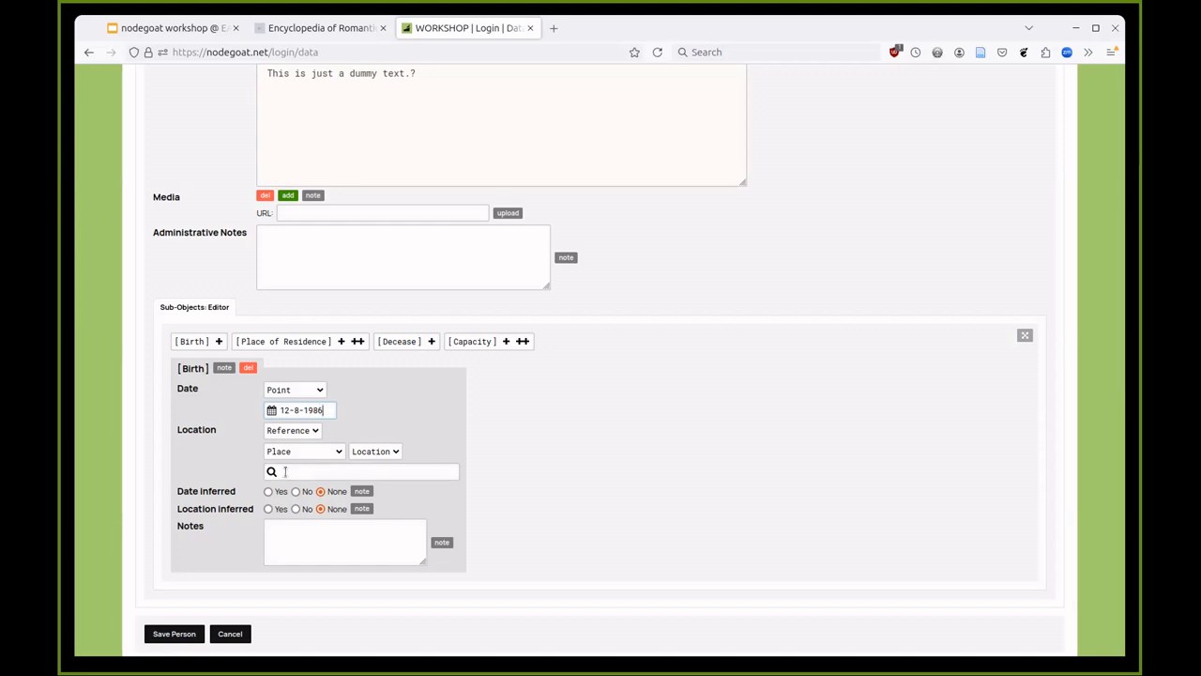
click(293, 472)
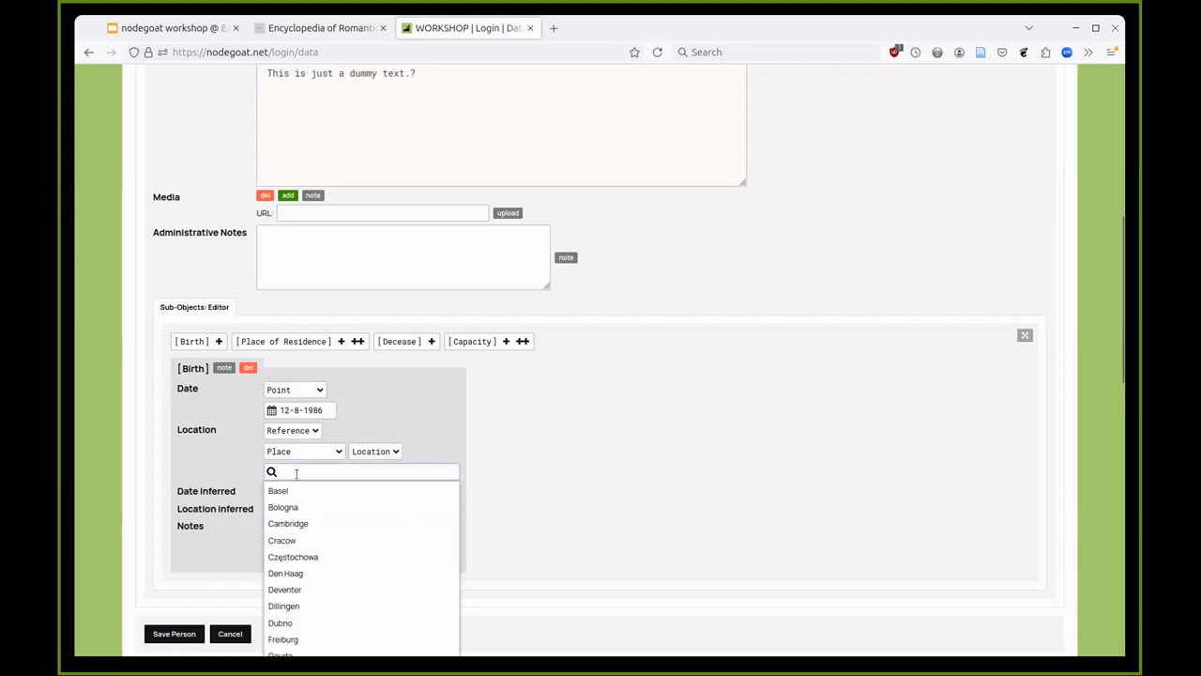
text(h)
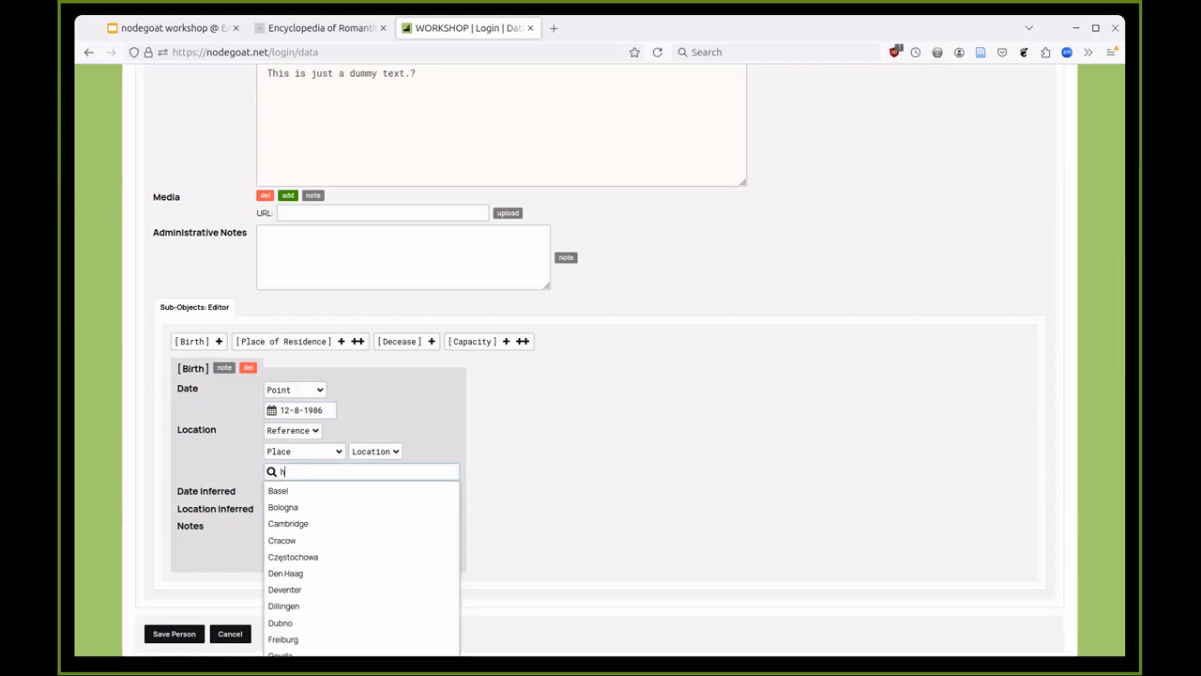
text(el)
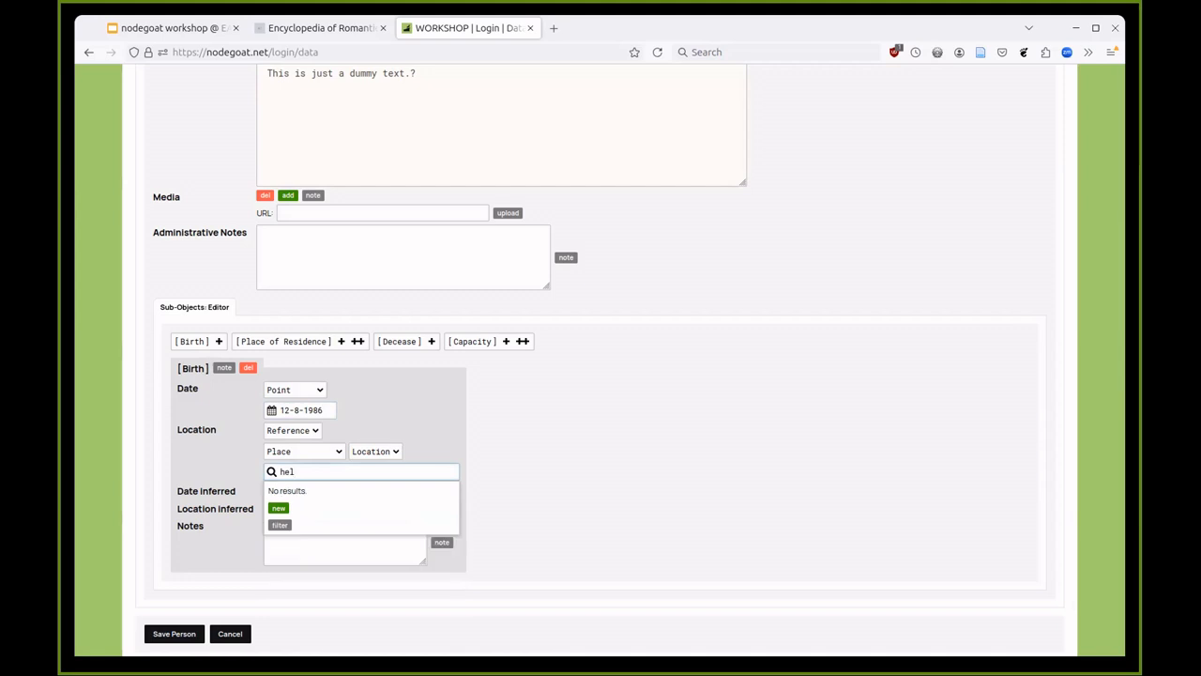
- Create a new place named Helmond, linked to GeoNames 2754447, of kind City
click(278, 508)
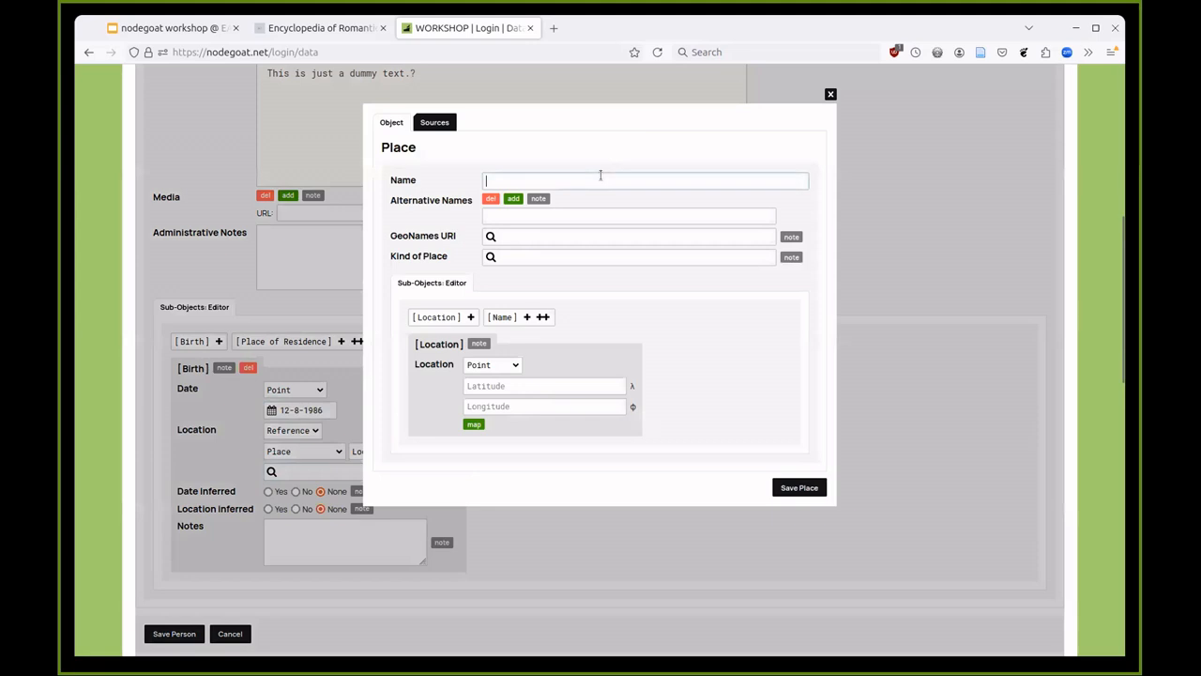
text(Helmond)
click(545, 236)
text(helmond)
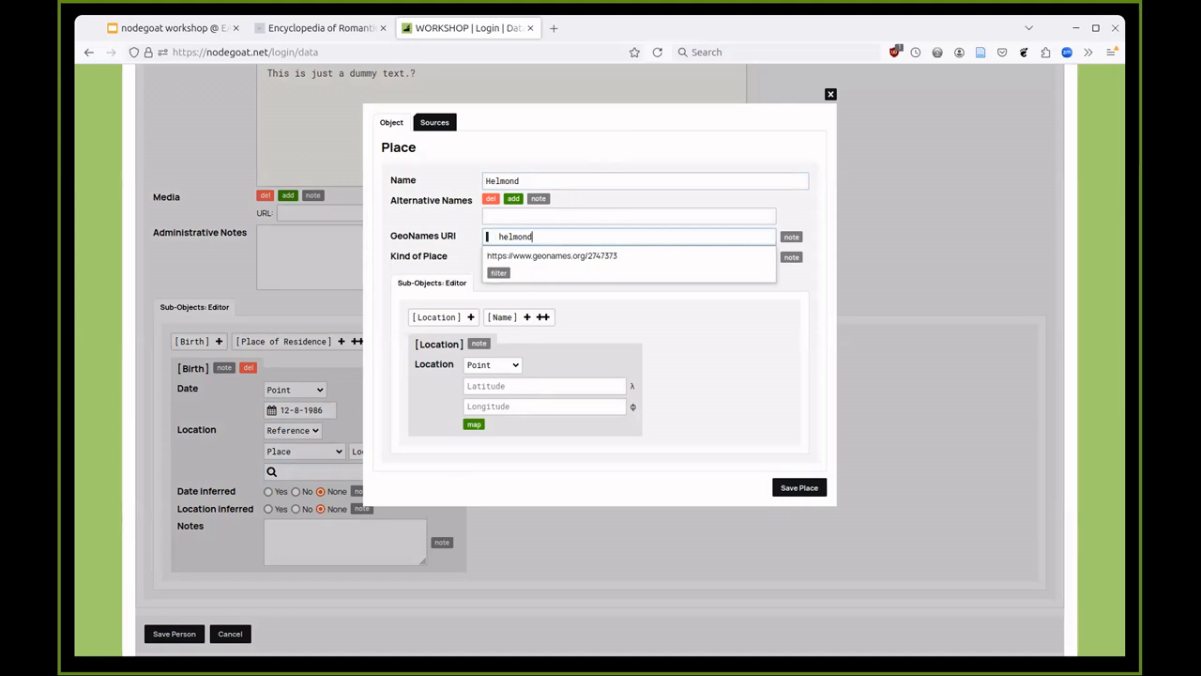
click(556, 257)
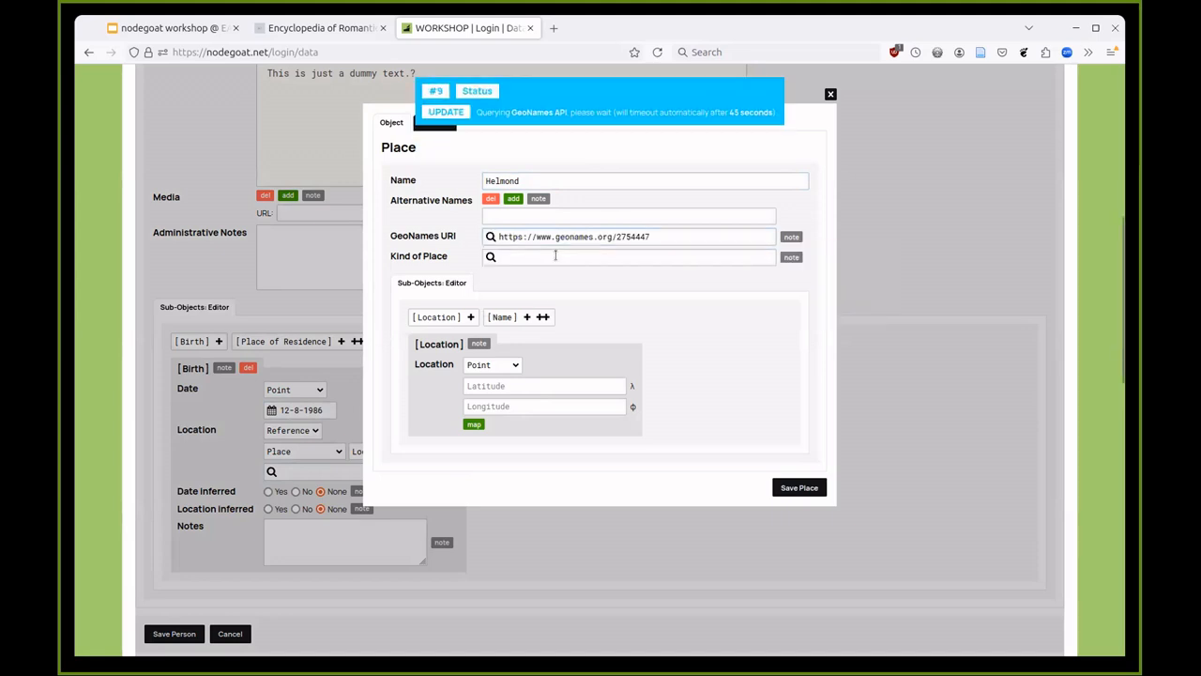
click(555, 257)
click(533, 277)
- Mark Helmond's point on the map at 51.478, 5.663 and save the place
click(474, 424)
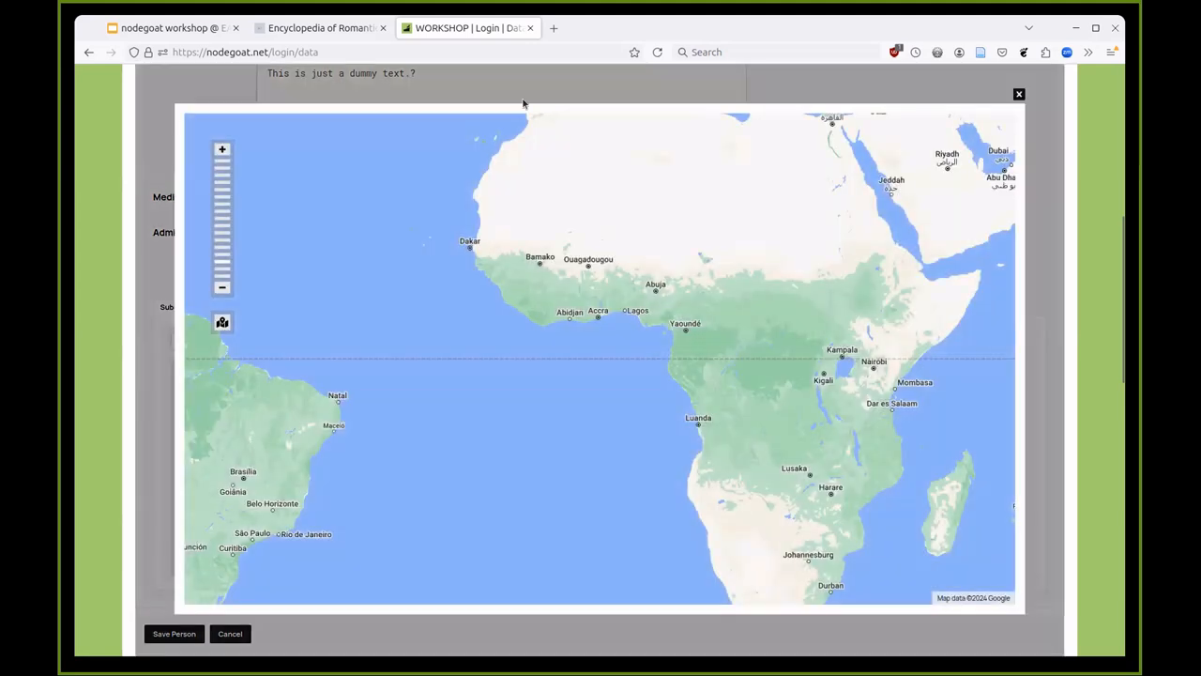
drag(540, 128, 510, 153)
scroll(613, 470, up, 1)
scroll(645, 288, up, 1)
scroll(645, 287, up, 1)
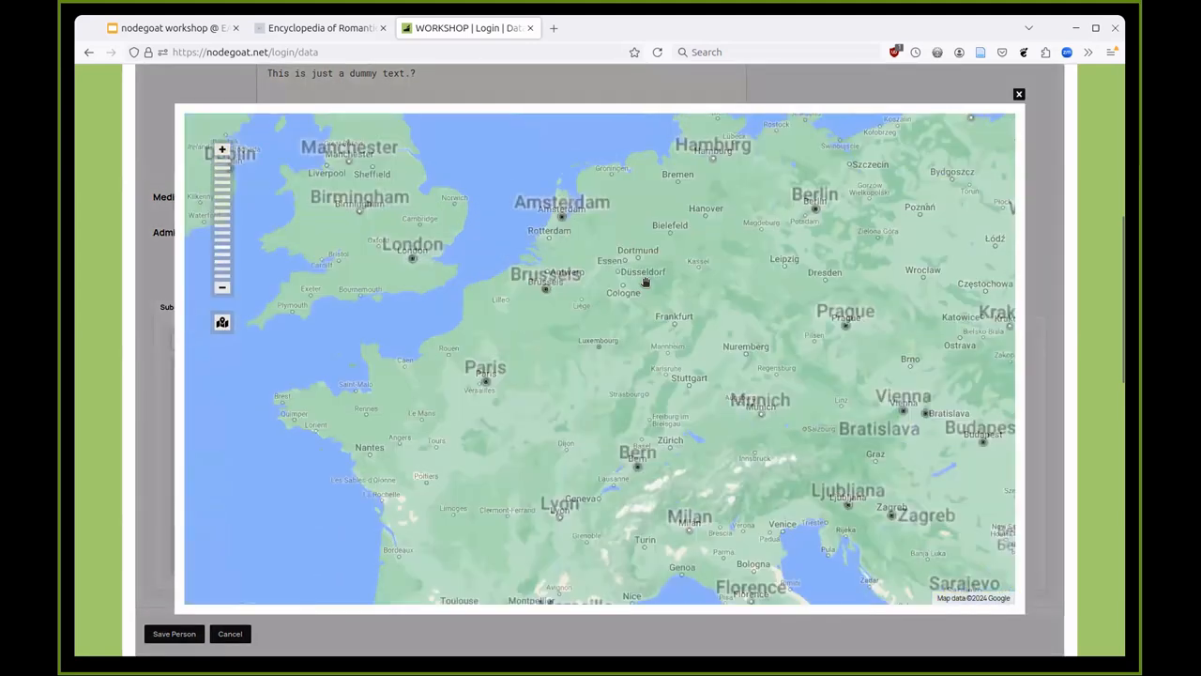
scroll(619, 274, up, 1)
drag(550, 266, 559, 310)
scroll(559, 311, up, 1)
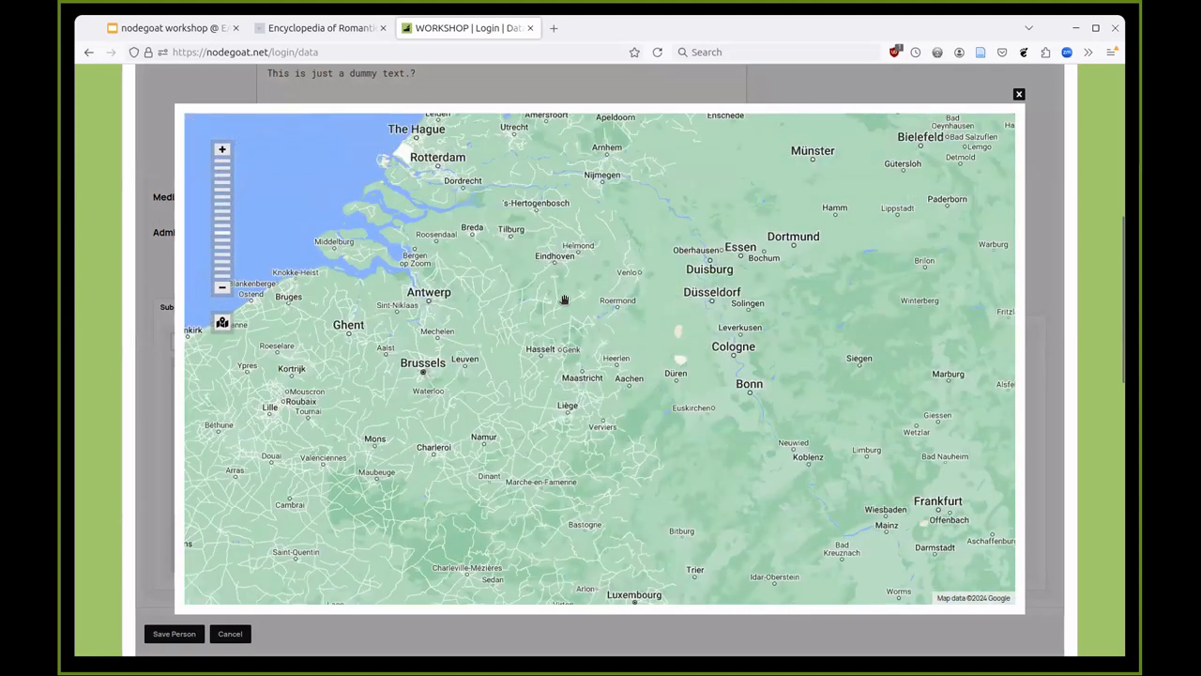
click(579, 253)
click(1019, 94)
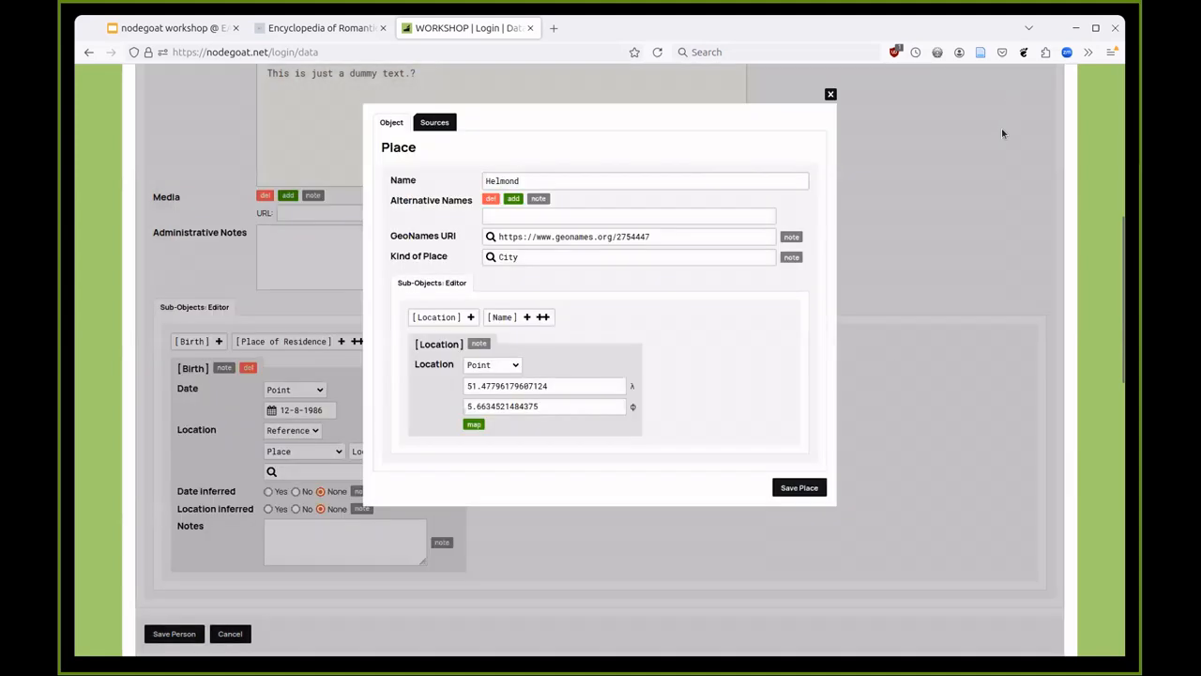
click(796, 488)
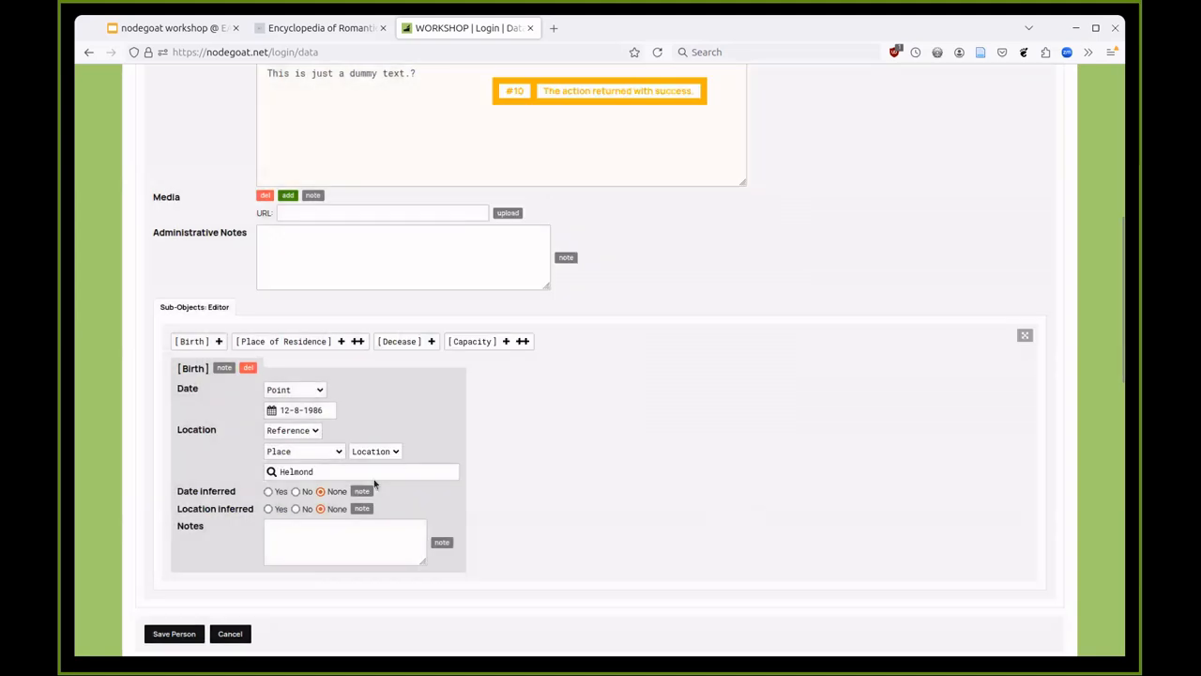
scroll(375, 480, down, 2)
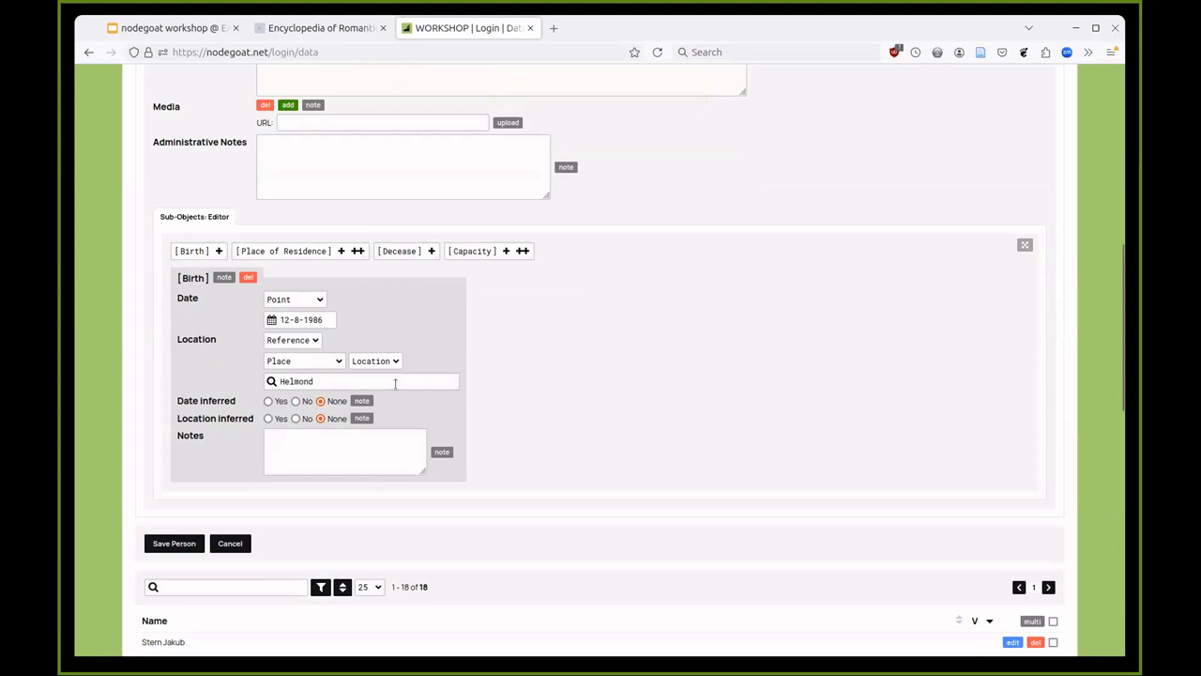
drag(184, 401, 218, 418)
click(219, 417)
click(177, 544)
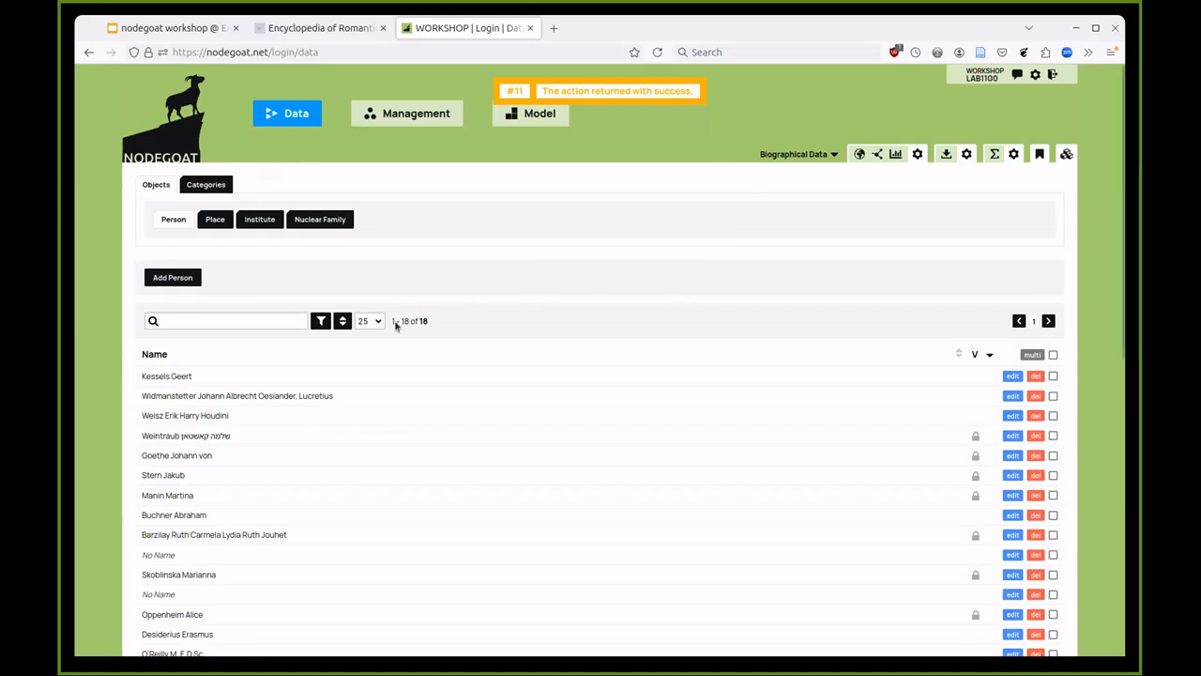
- Check the person's birth appears at Helmond on the geographical map, then close the overview
click(269, 374)
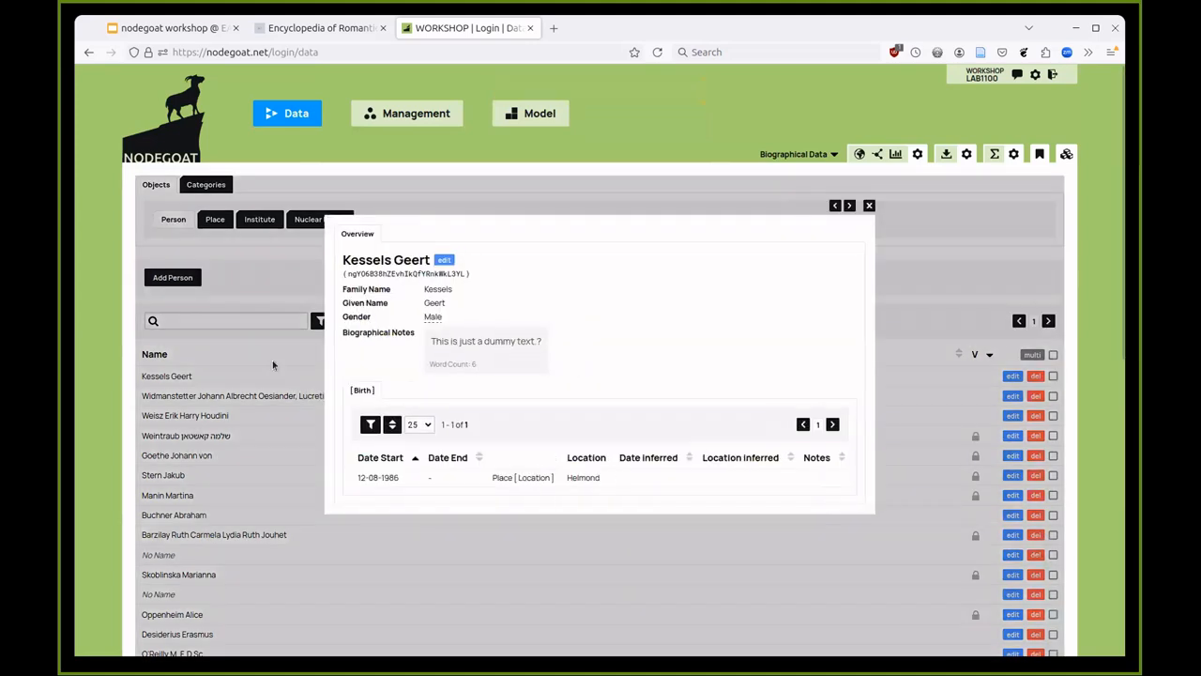
click(860, 156)
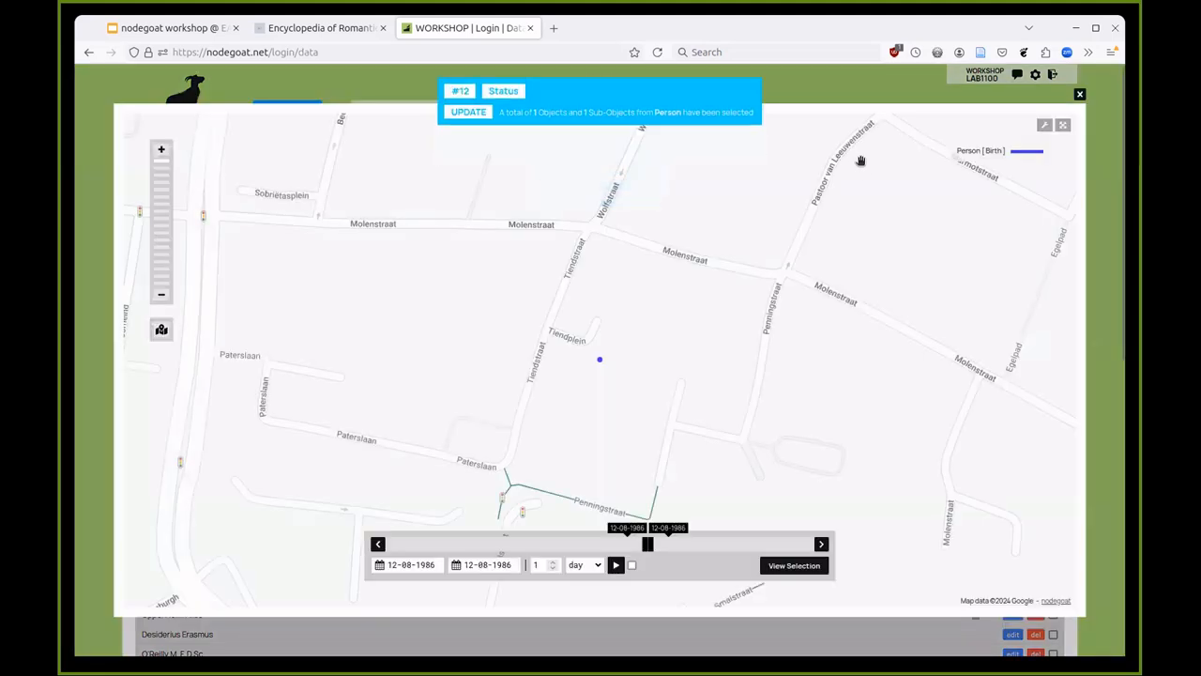
mouse_move(600, 362)
scroll(600, 363, down, 3)
scroll(601, 362, down, 1)
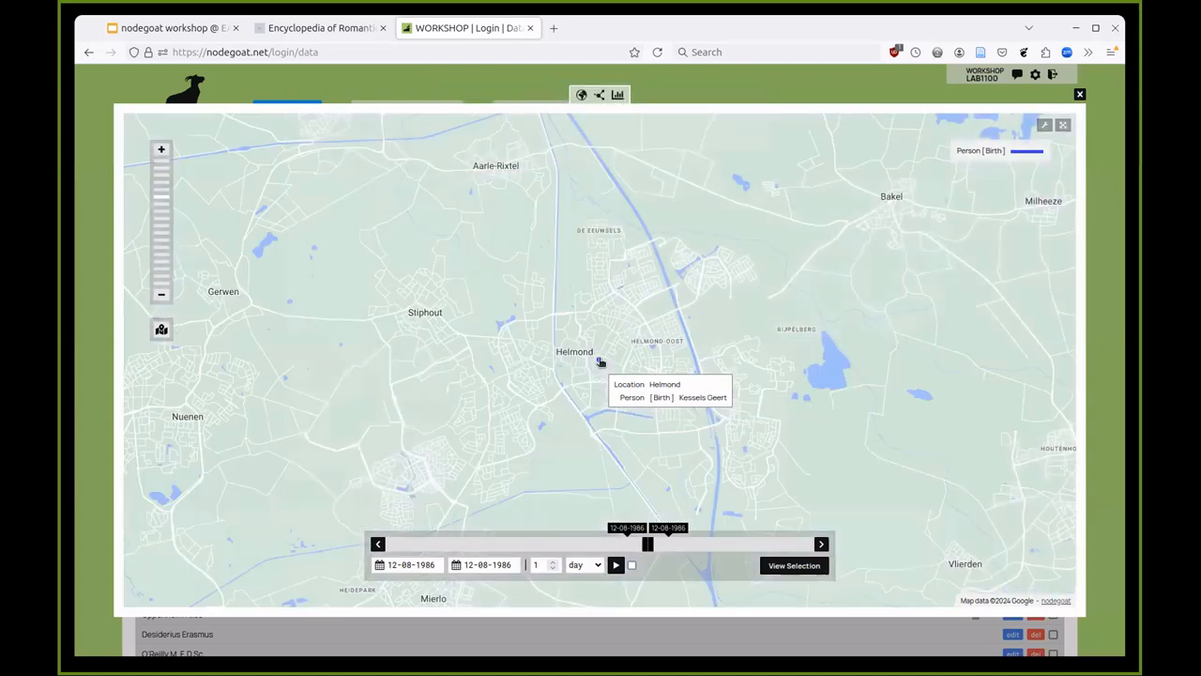
scroll(600, 362, down, 1)
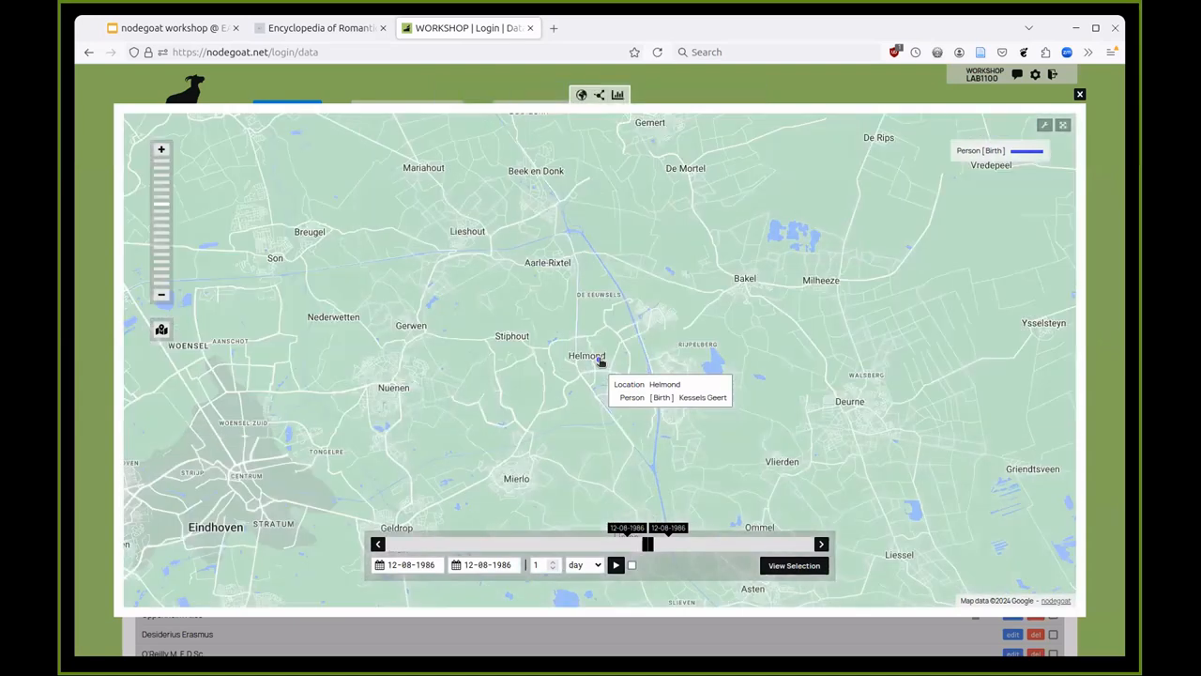
click(721, 80)
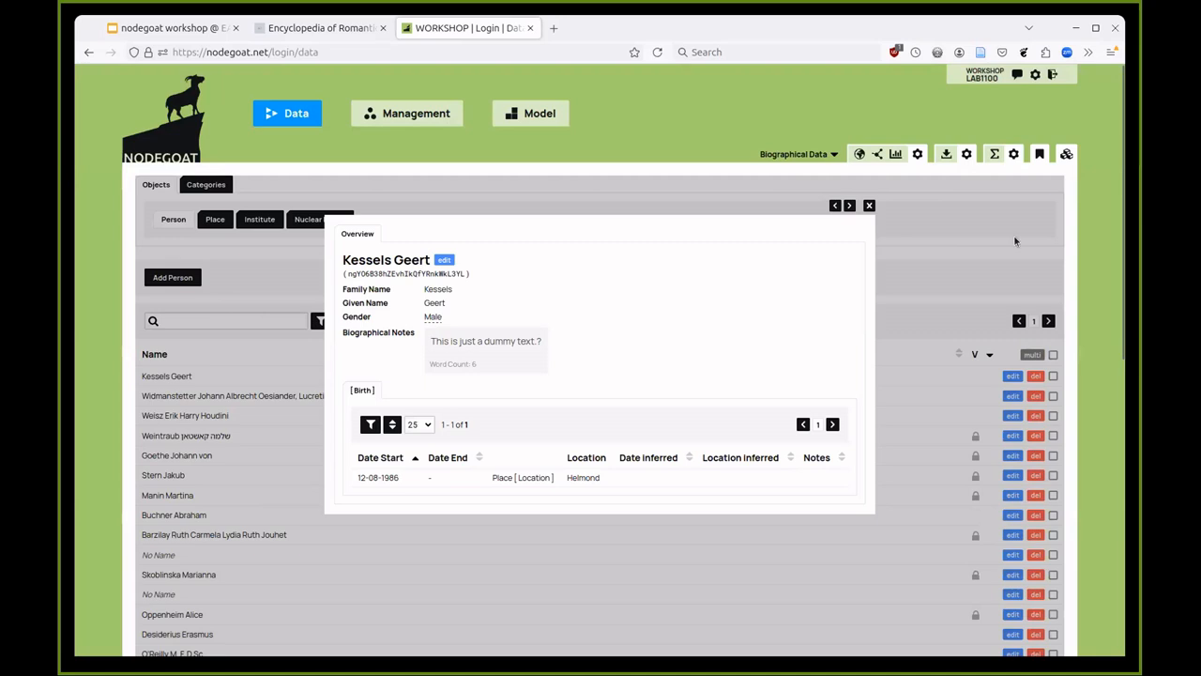
click(869, 206)
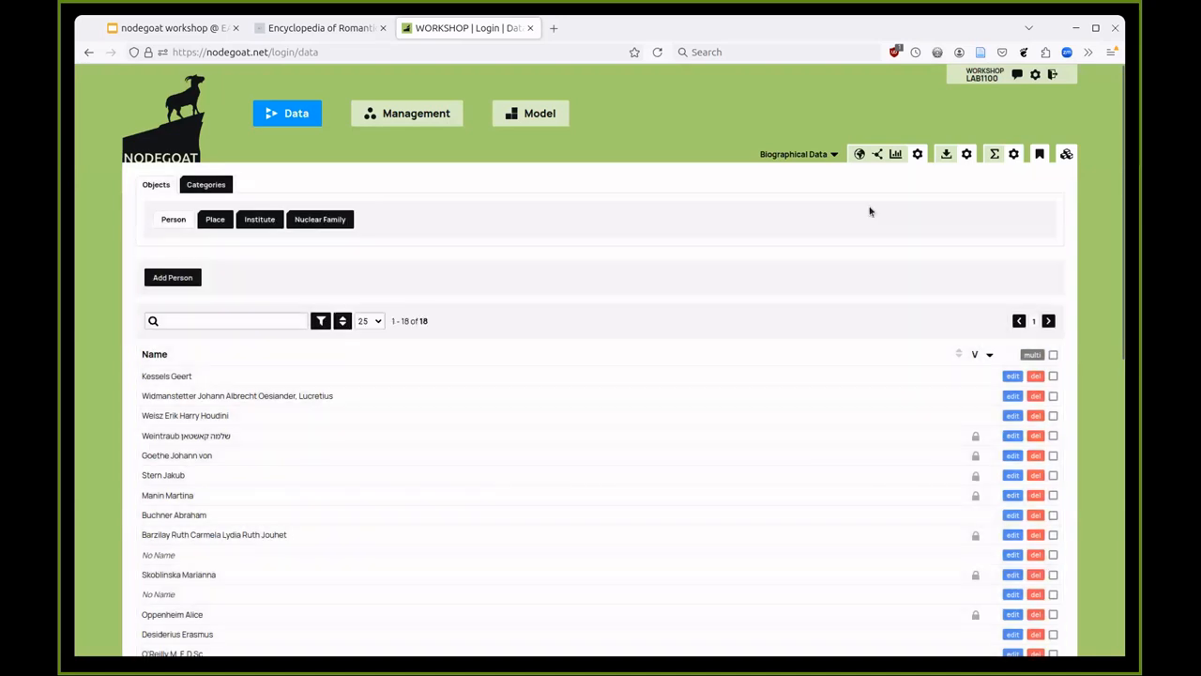
- Explore all persons' births, residences and deaths on the geographical map, centred on Europe
click(860, 154)
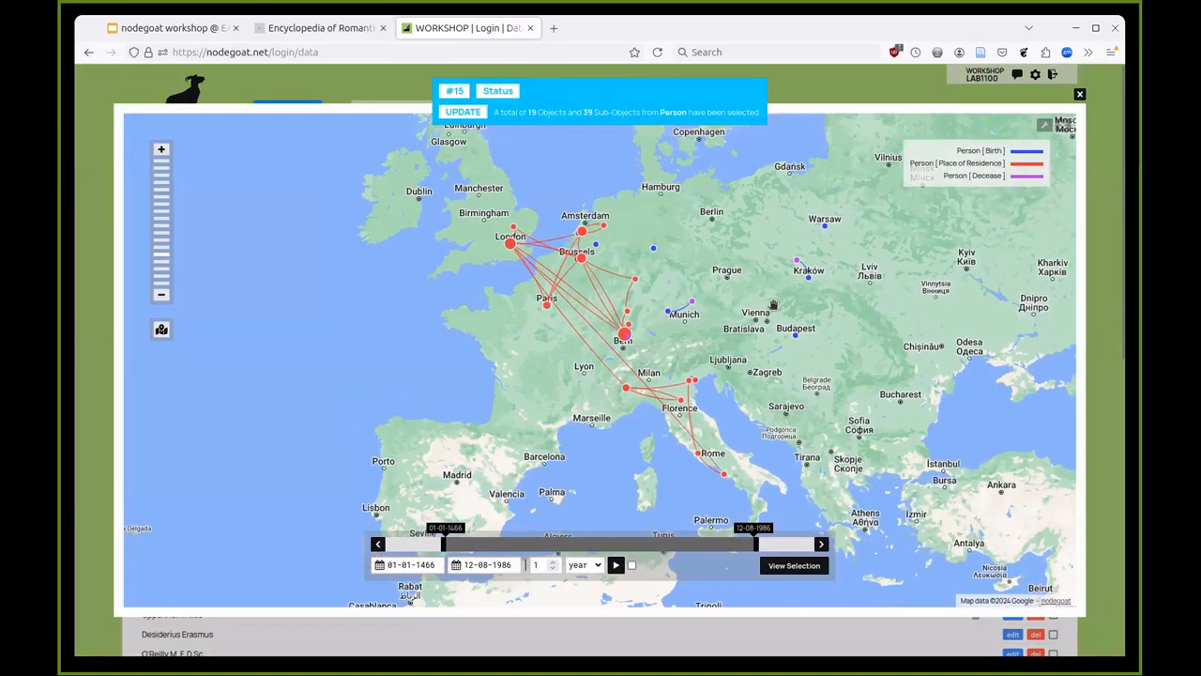
mouse_move(667, 311)
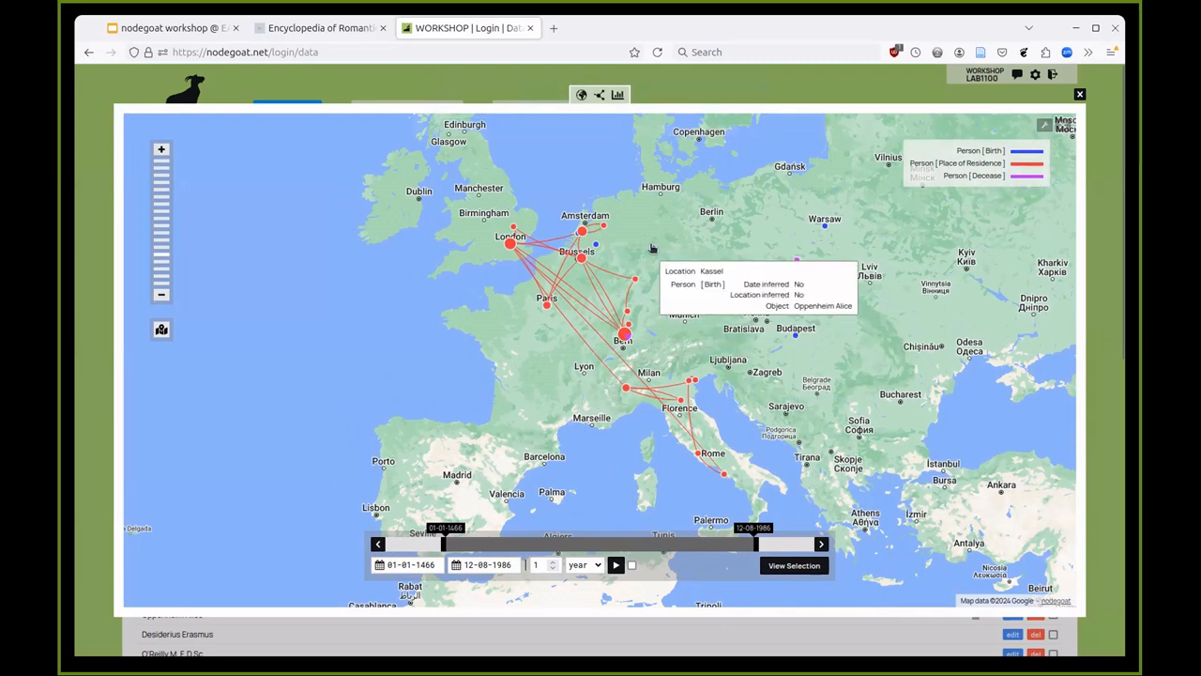
scroll(676, 255, up, 1)
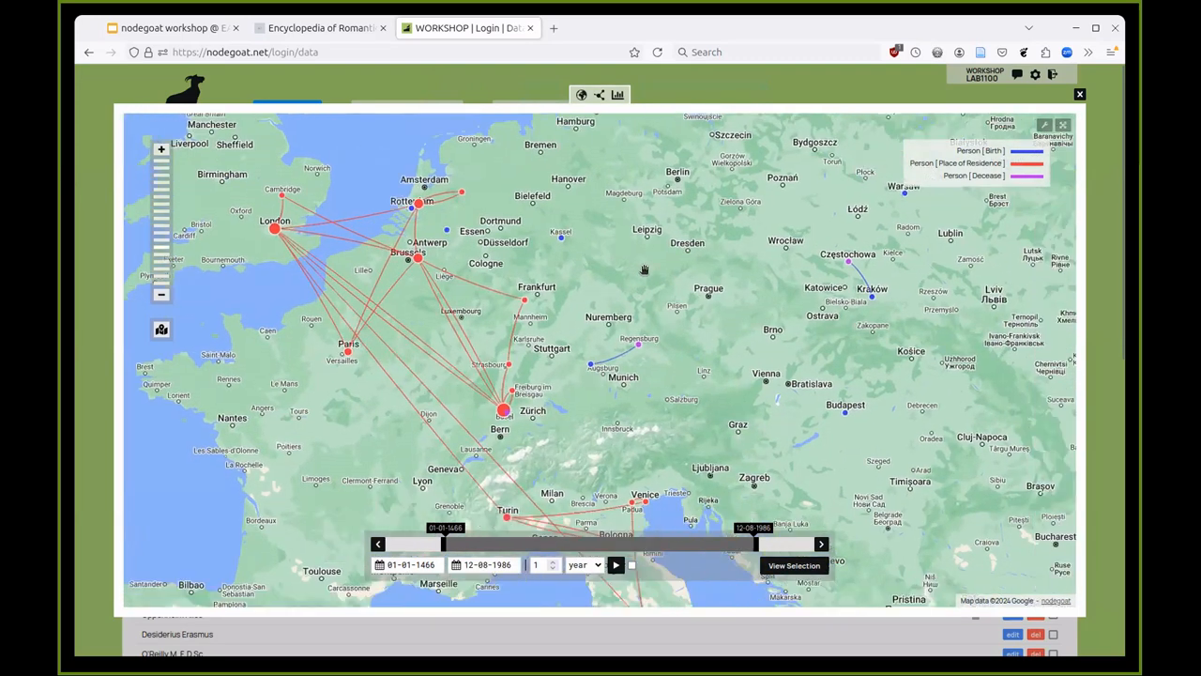
mouse_move(827, 250)
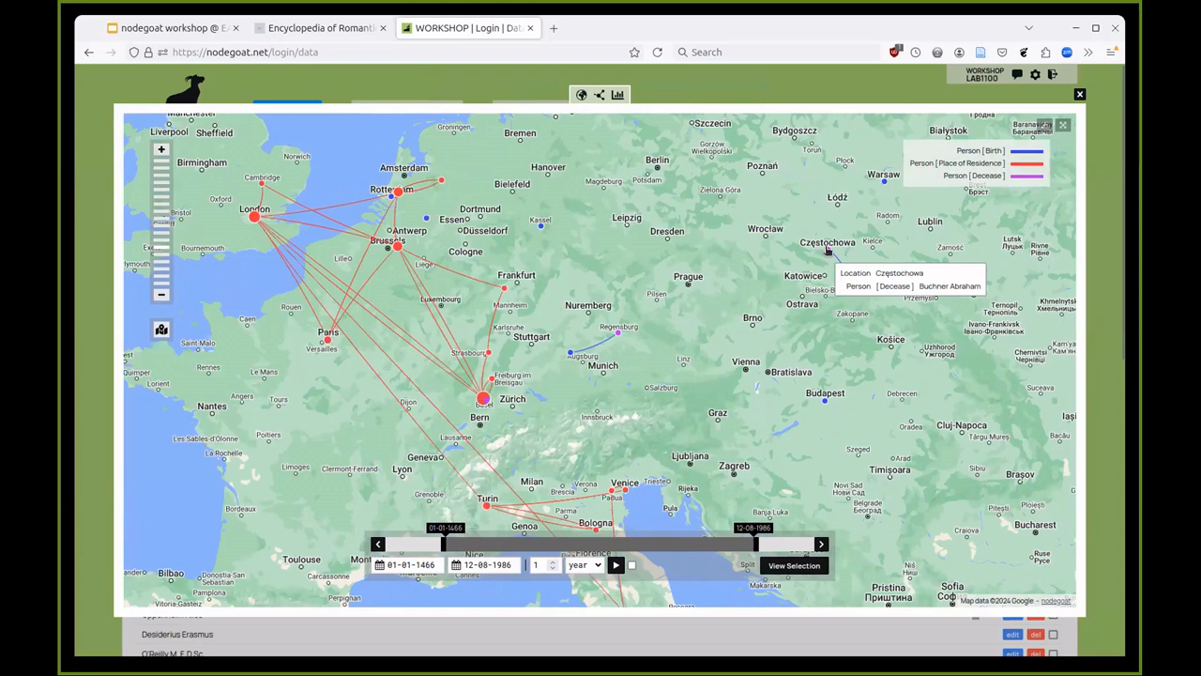
scroll(826, 250, down, 1)
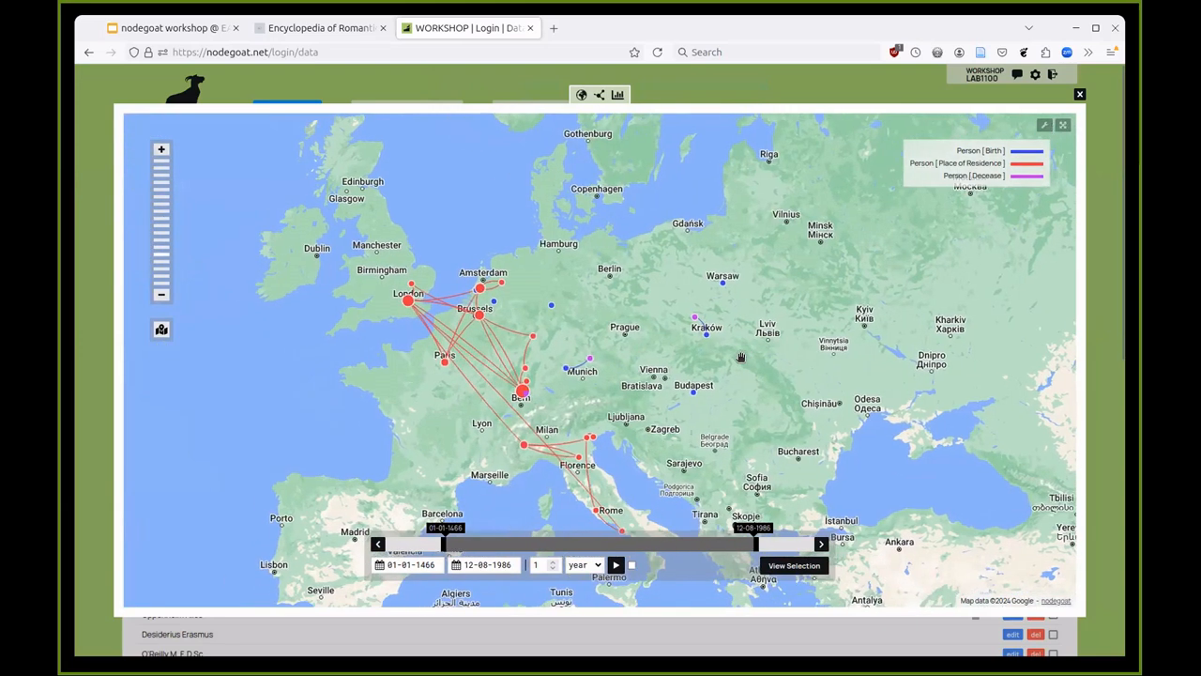
drag(719, 377, 732, 331)
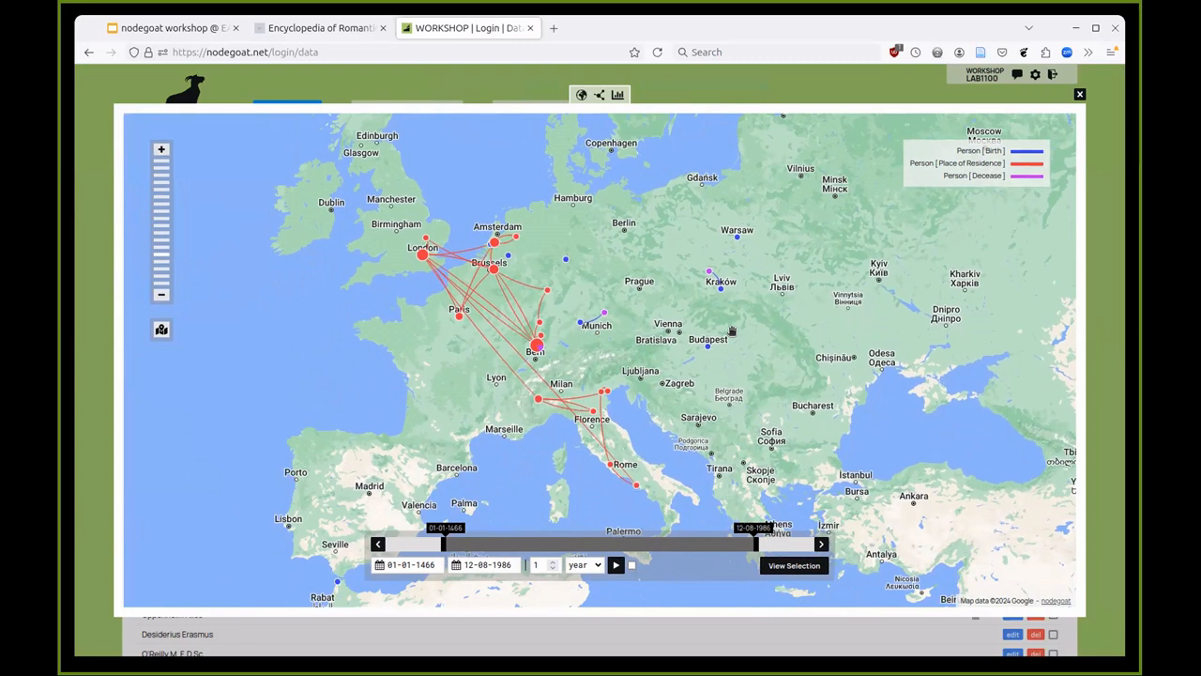
- Close the map and advance the workshop presentation to the 'Learn how to enter data' slide
click(743, 99)
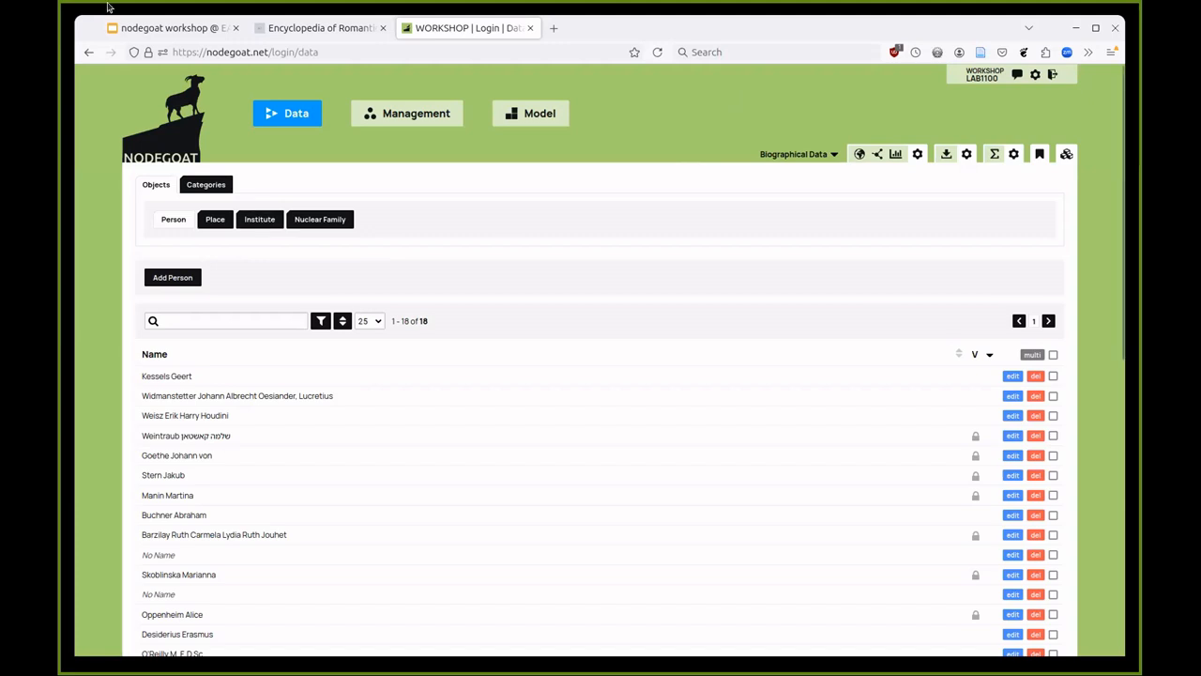
click(169, 27)
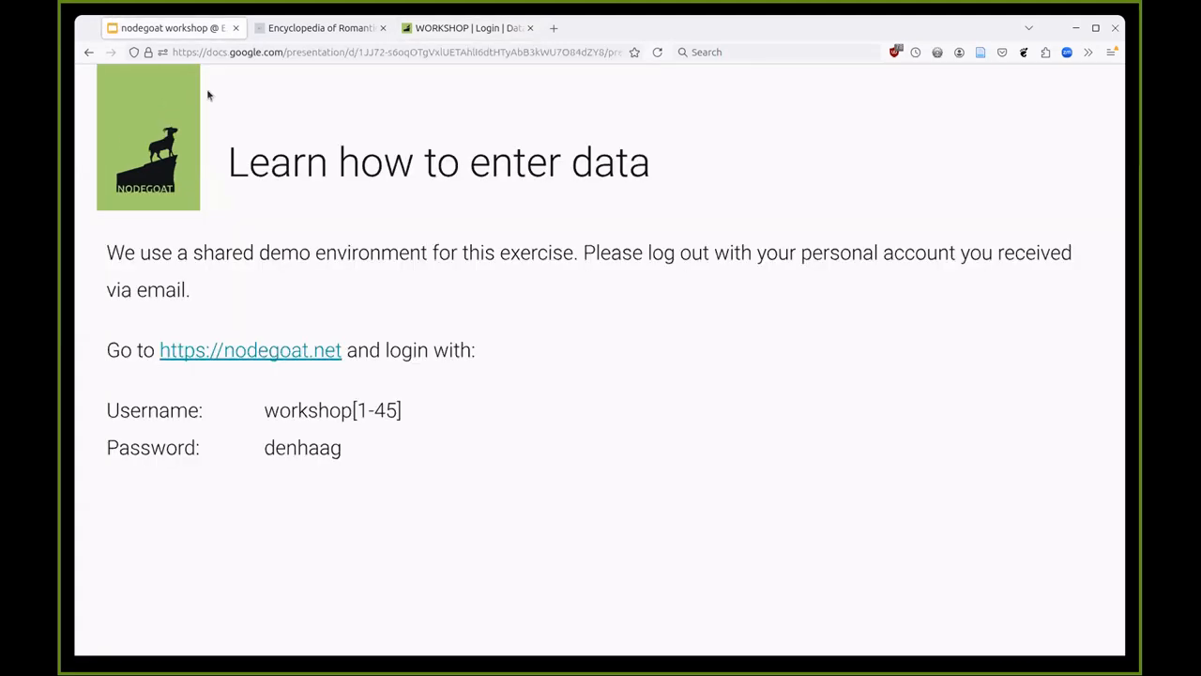
click(336, 195)
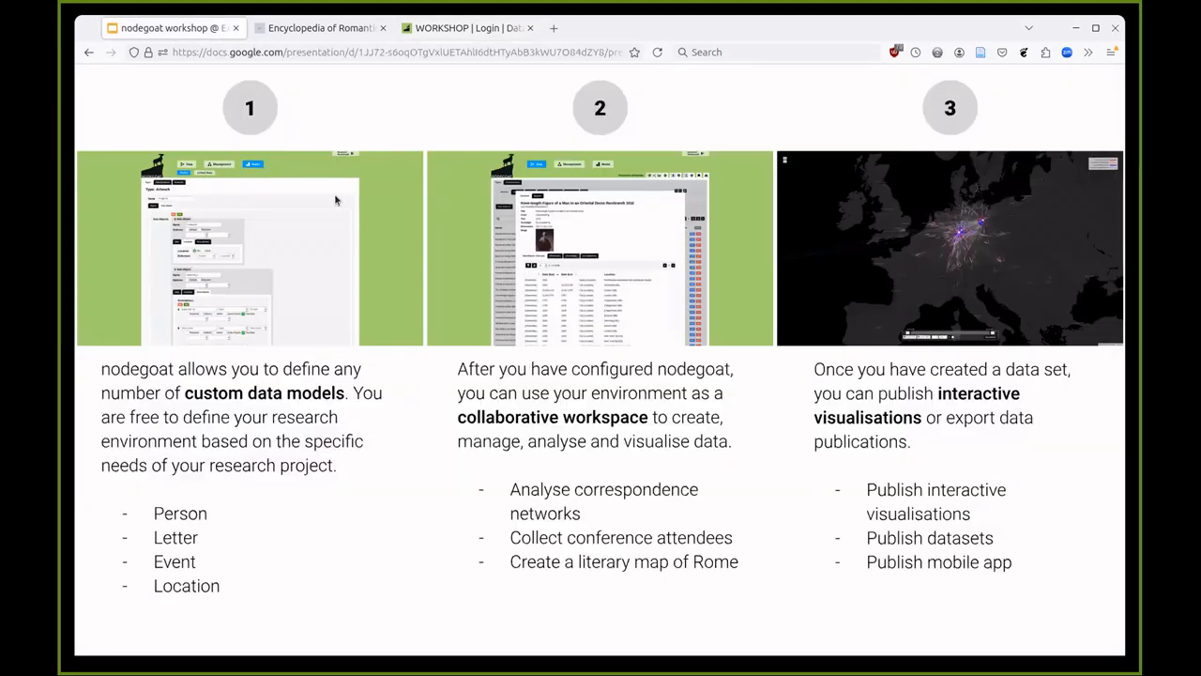
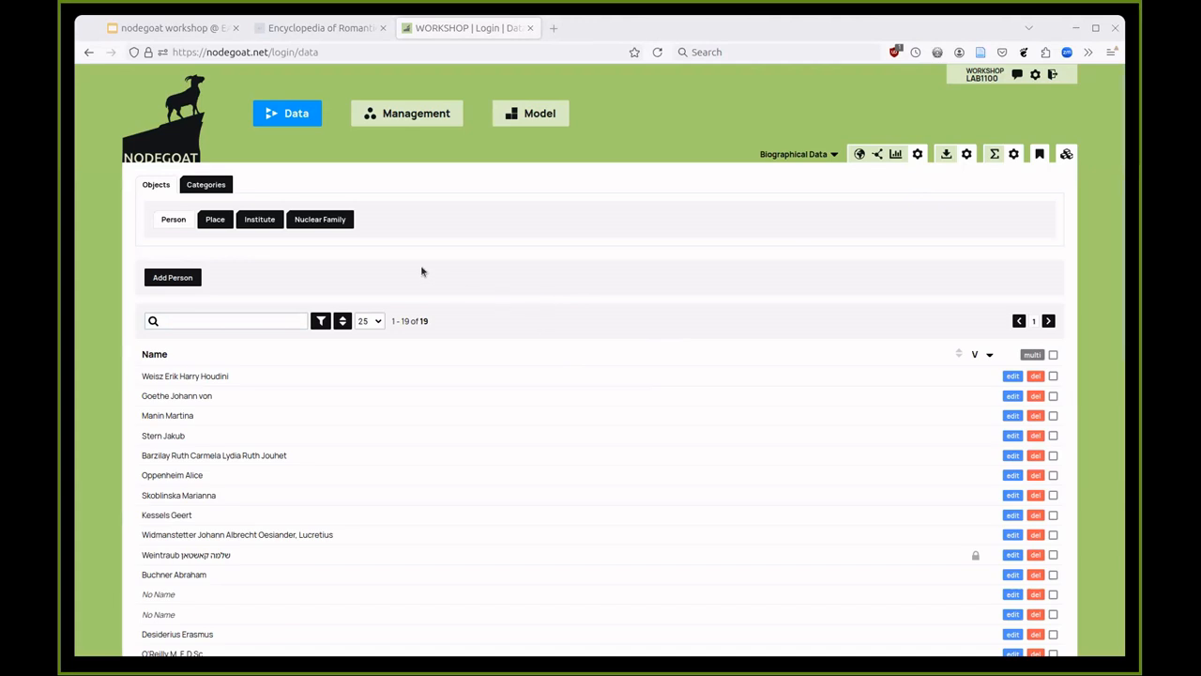
- Save a nuclear family of Desiderius Erasmus and Goethe Johann von, child Oppenheim Alice, with a Marriage sub-object
click(344, 224)
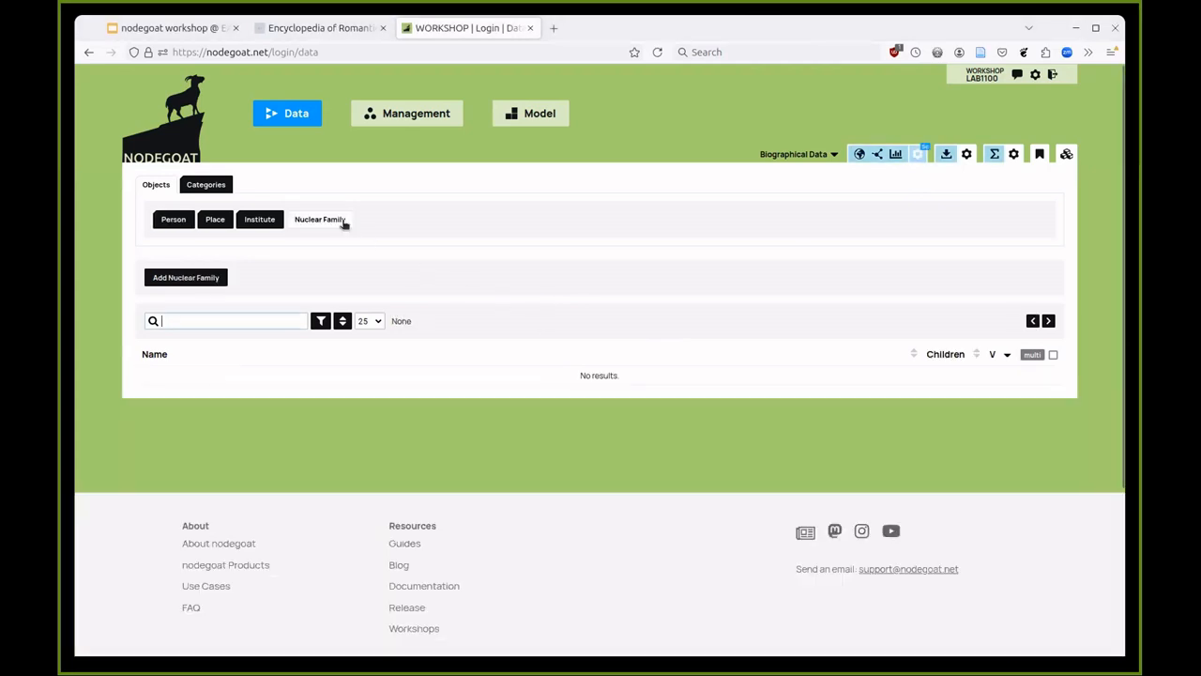
click(185, 278)
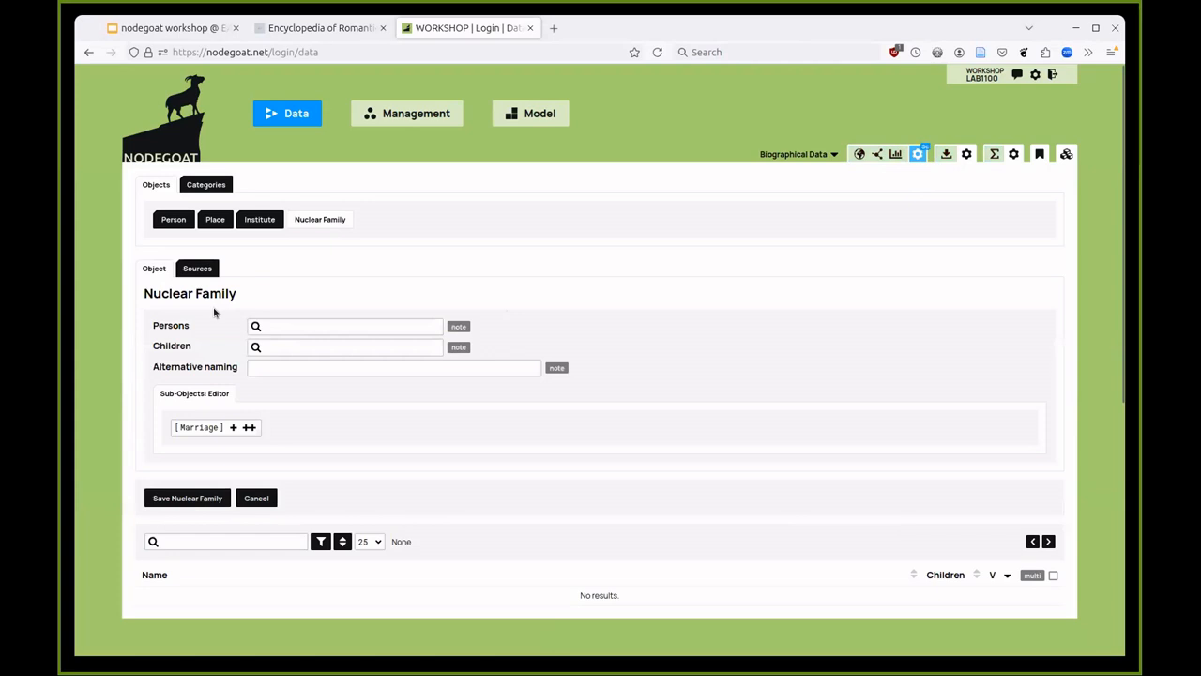
click(291, 322)
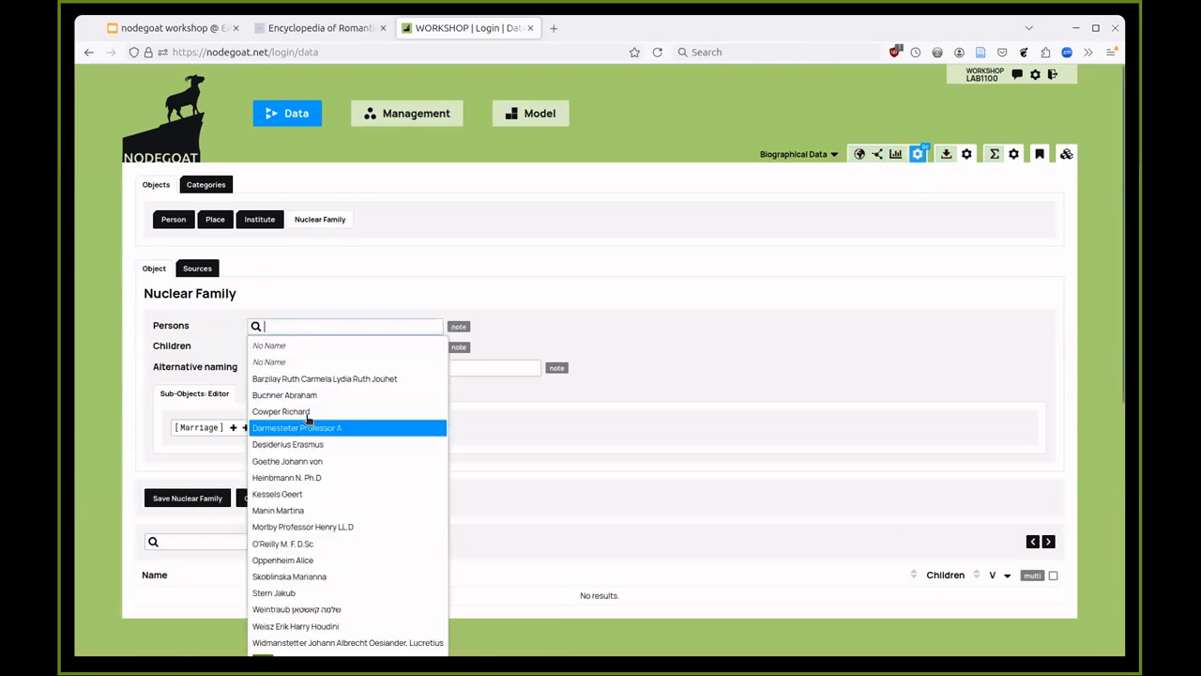
click(313, 444)
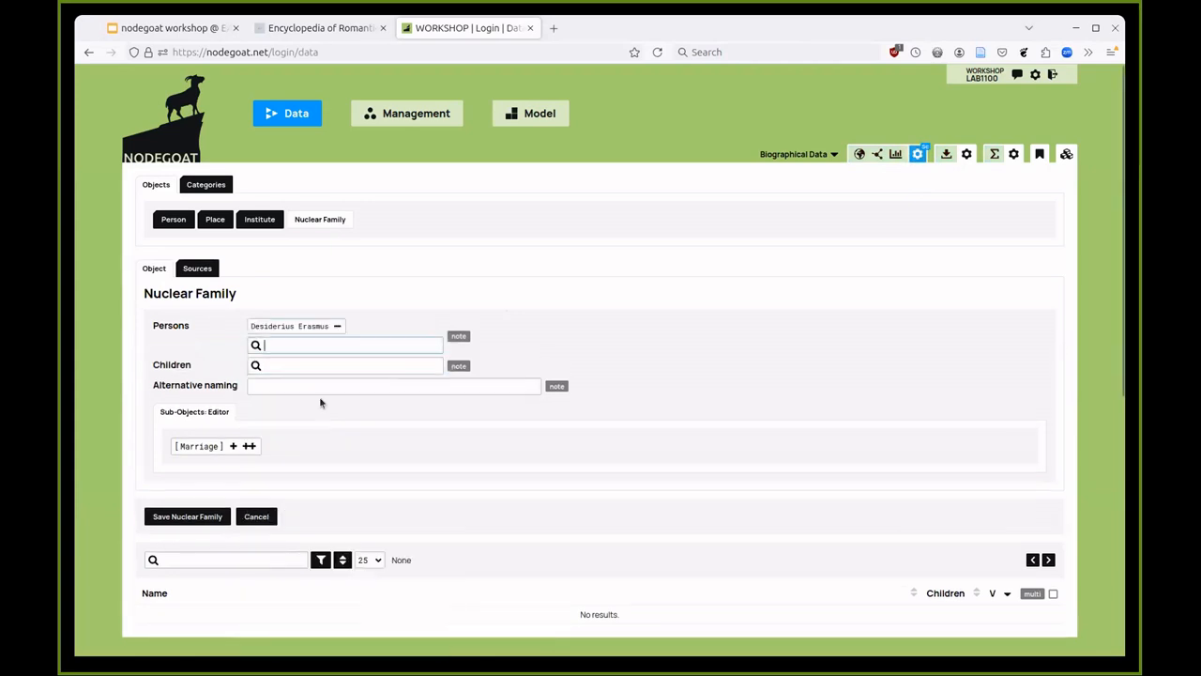
click(321, 345)
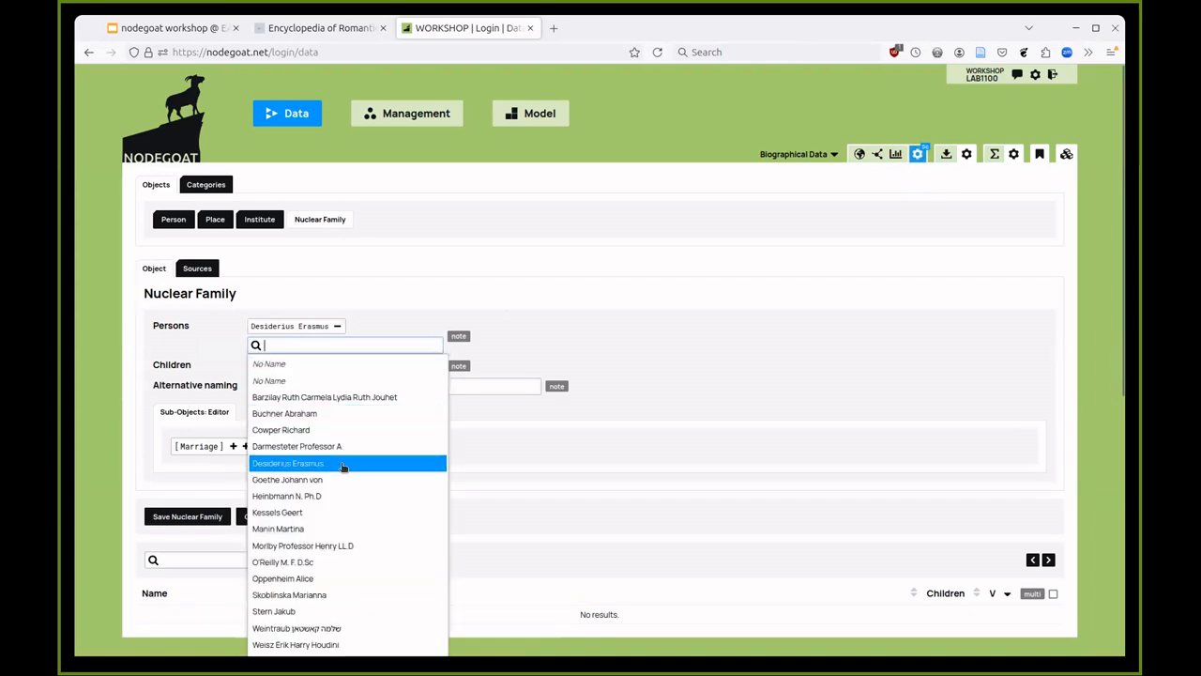
click(336, 478)
click(301, 363)
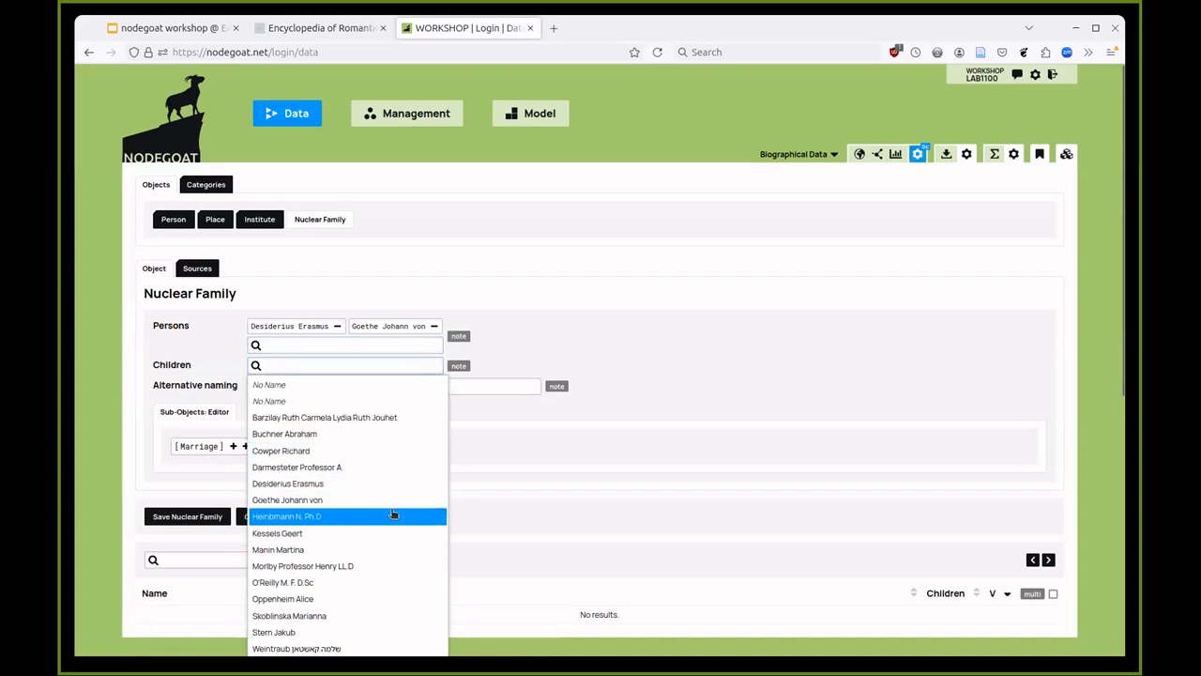
click(315, 600)
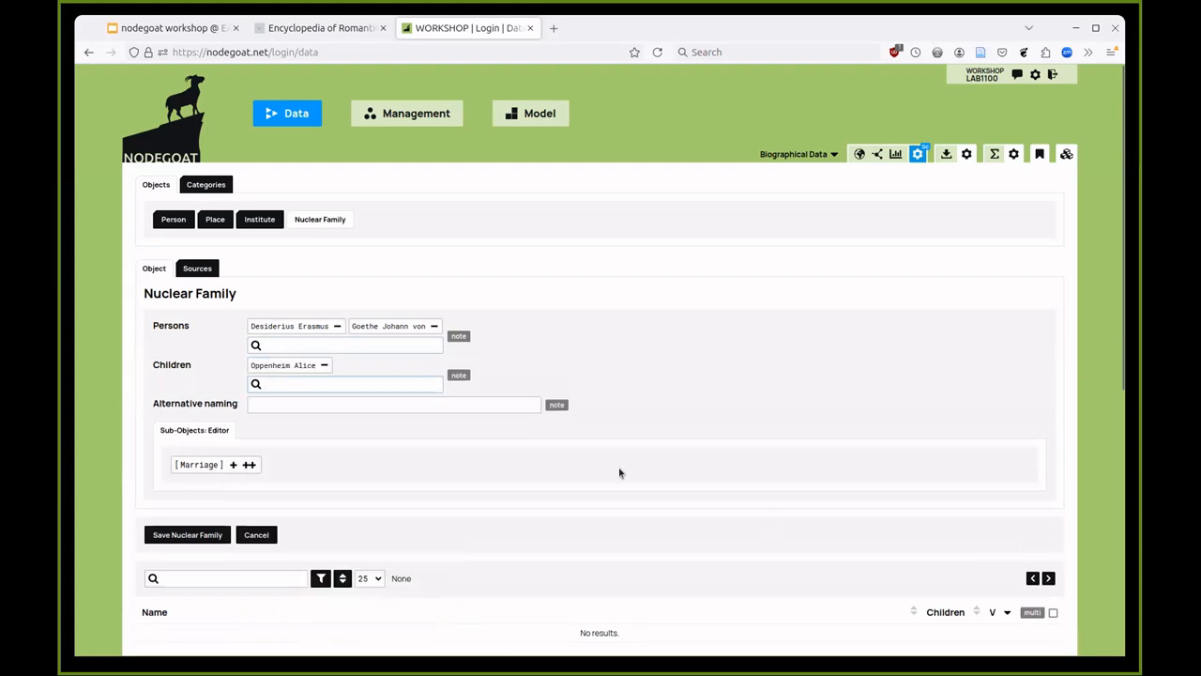
click(233, 463)
scroll(345, 499, down, 2)
scroll(345, 499, down, 2)
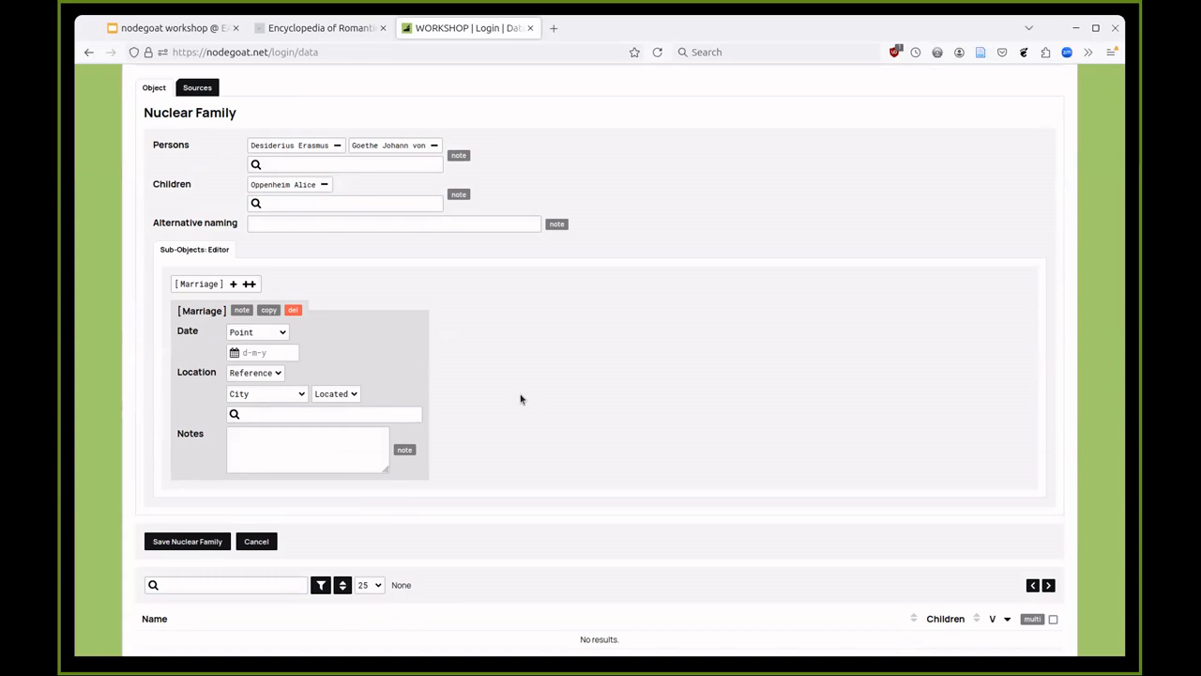
click(209, 544)
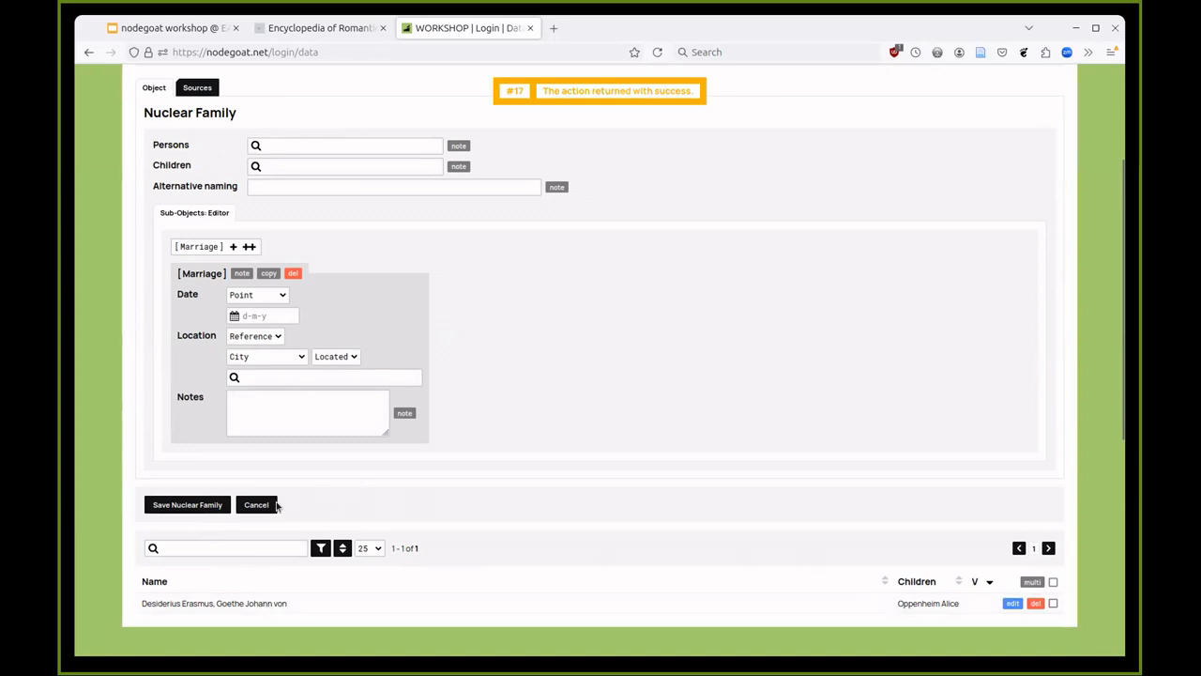
click(267, 142)
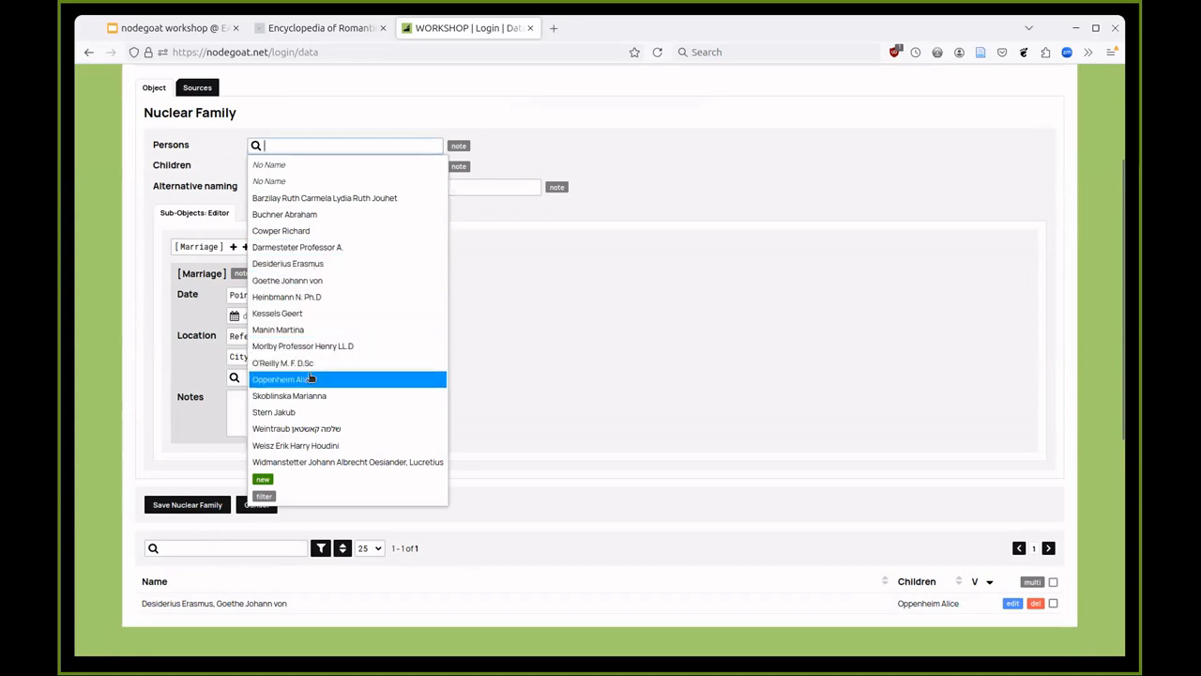
click(317, 379)
click(306, 165)
click(306, 380)
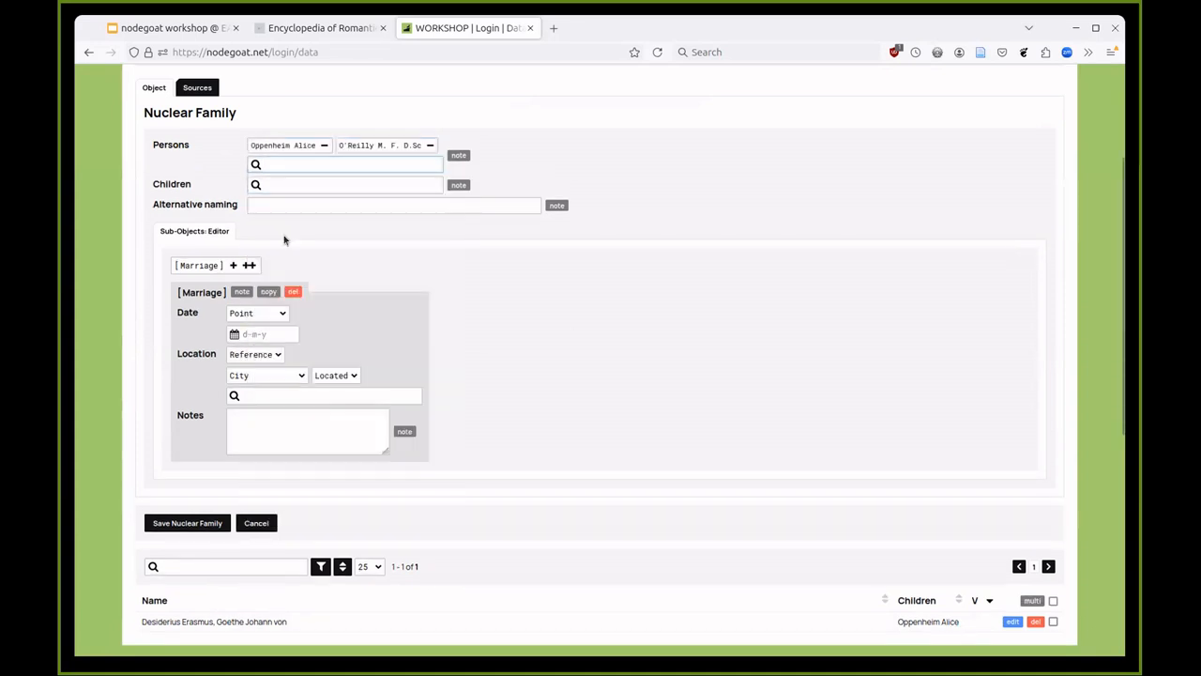
click(291, 188)
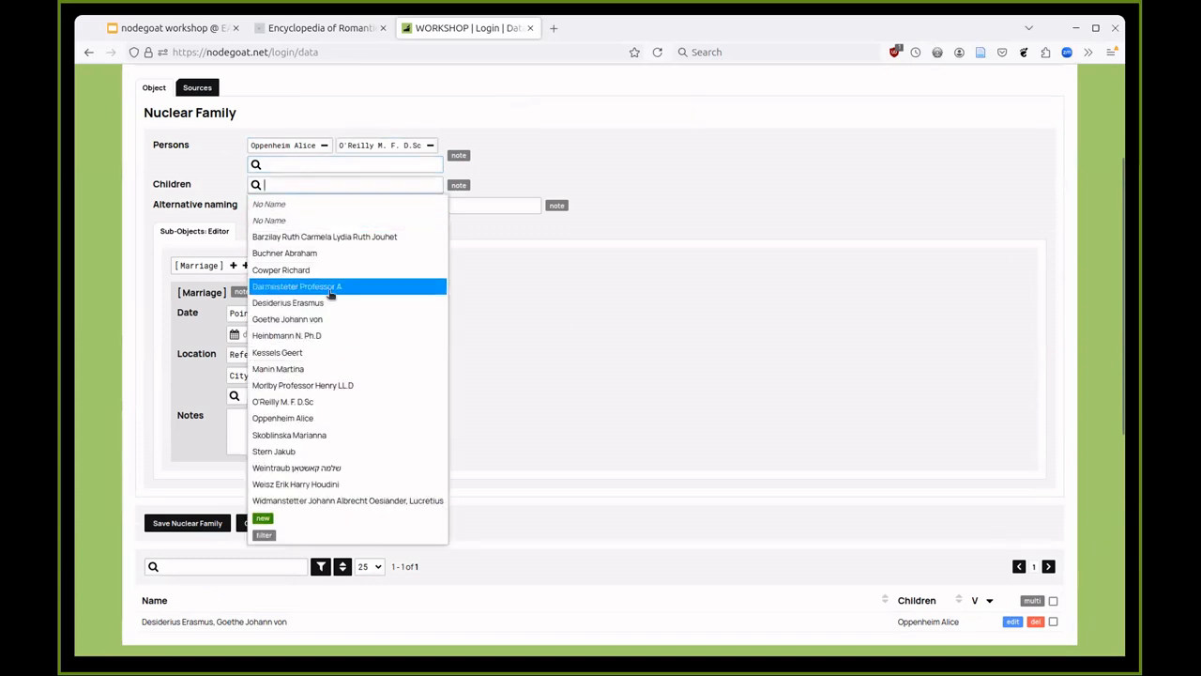
click(298, 451)
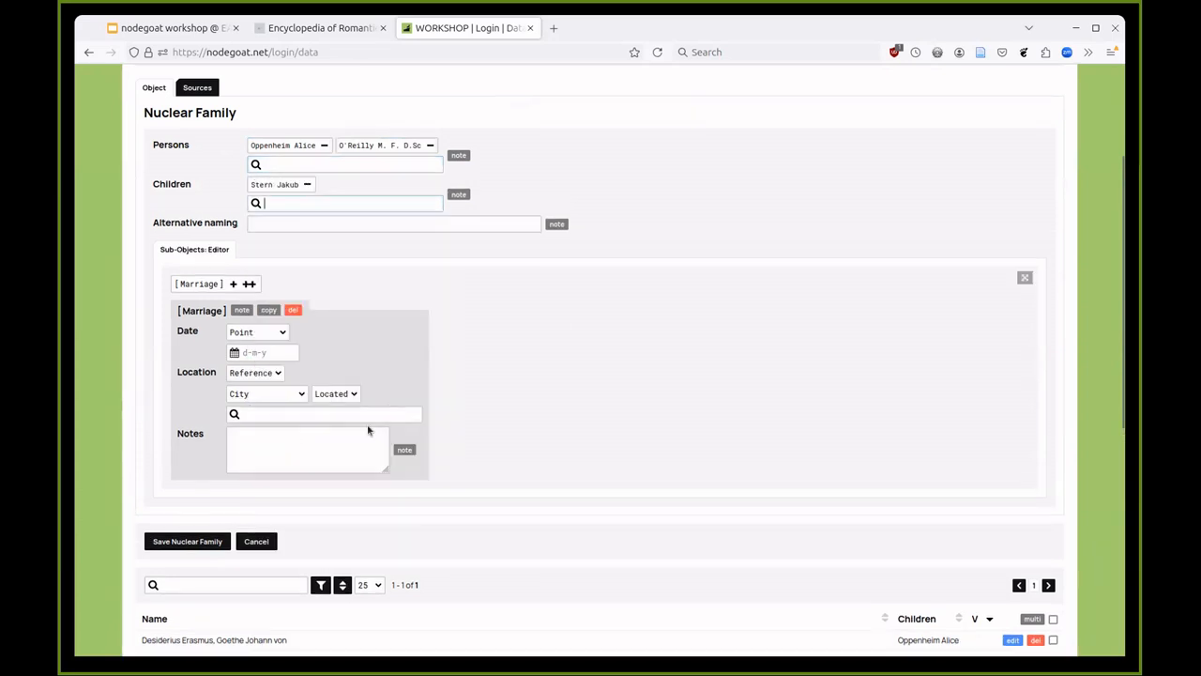
click(216, 539)
scroll(376, 484, down, 3)
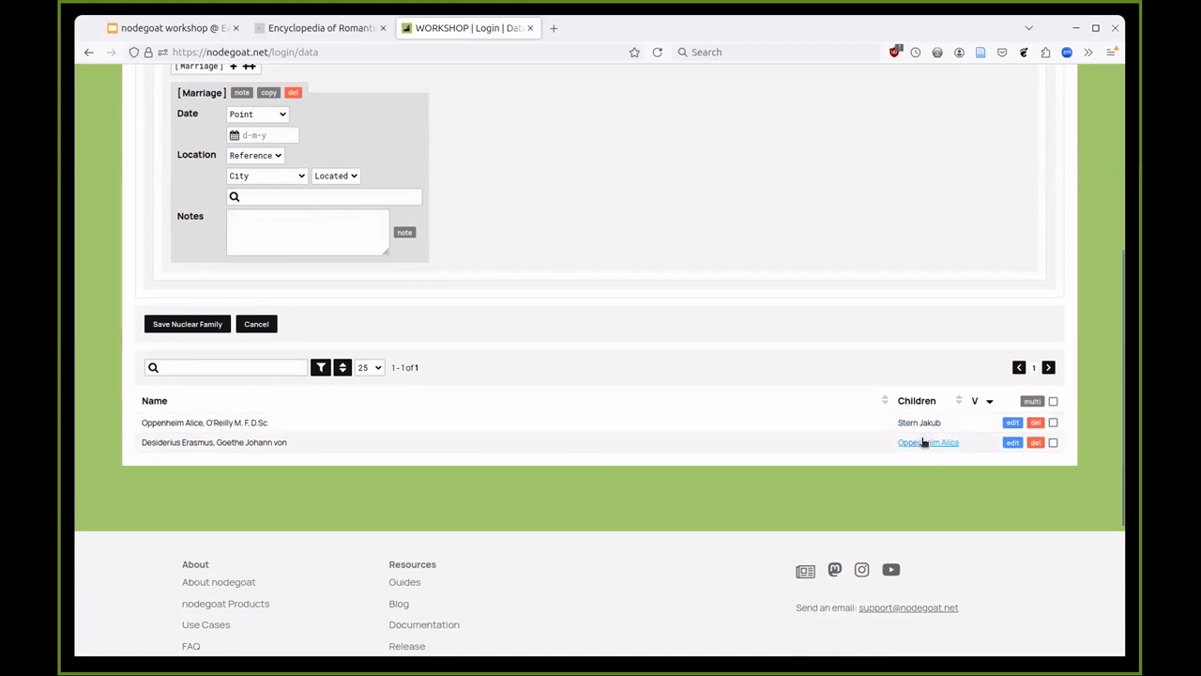
click(927, 442)
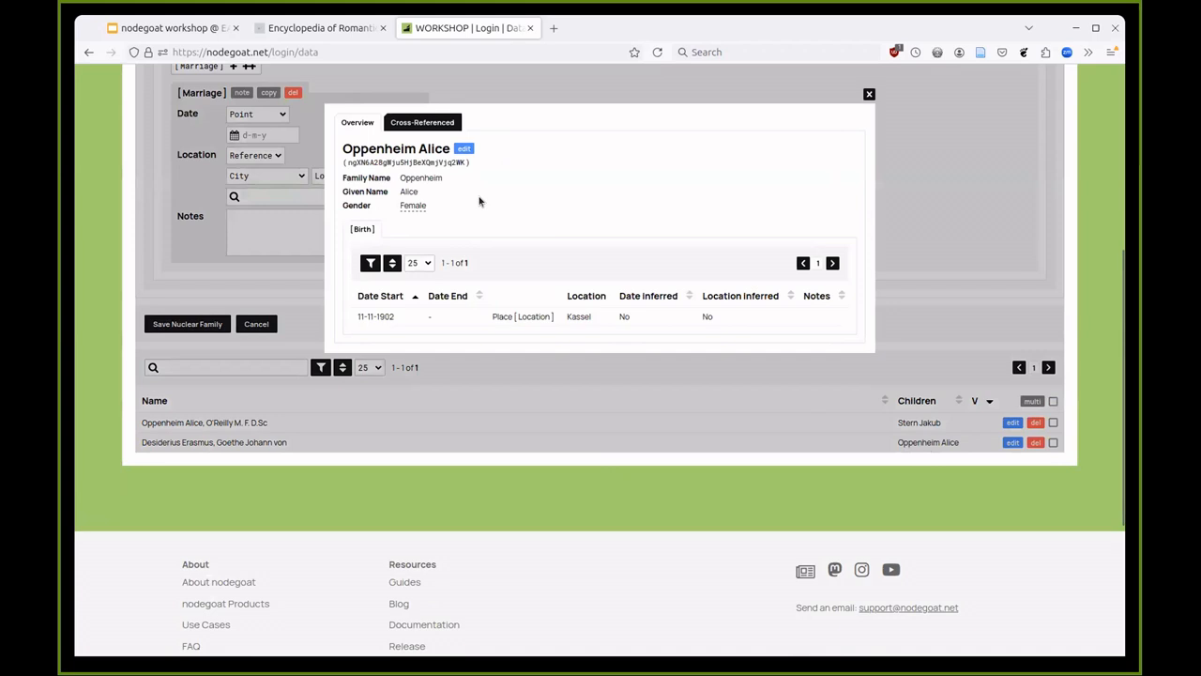
click(436, 127)
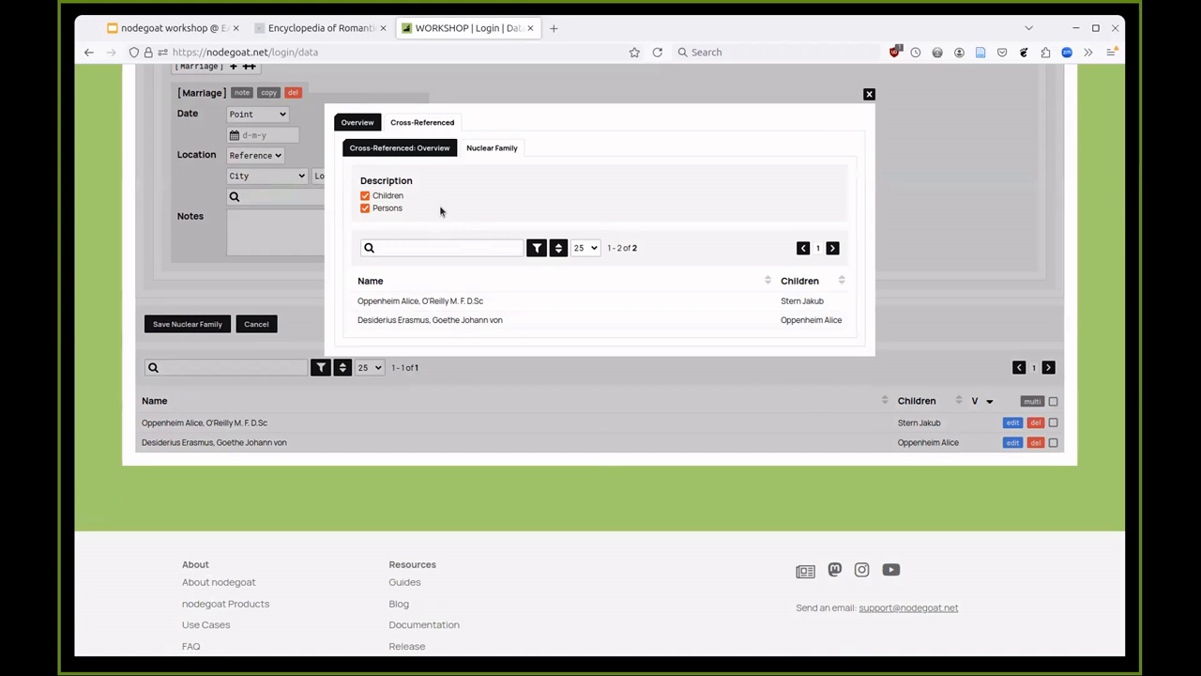
click(387, 196)
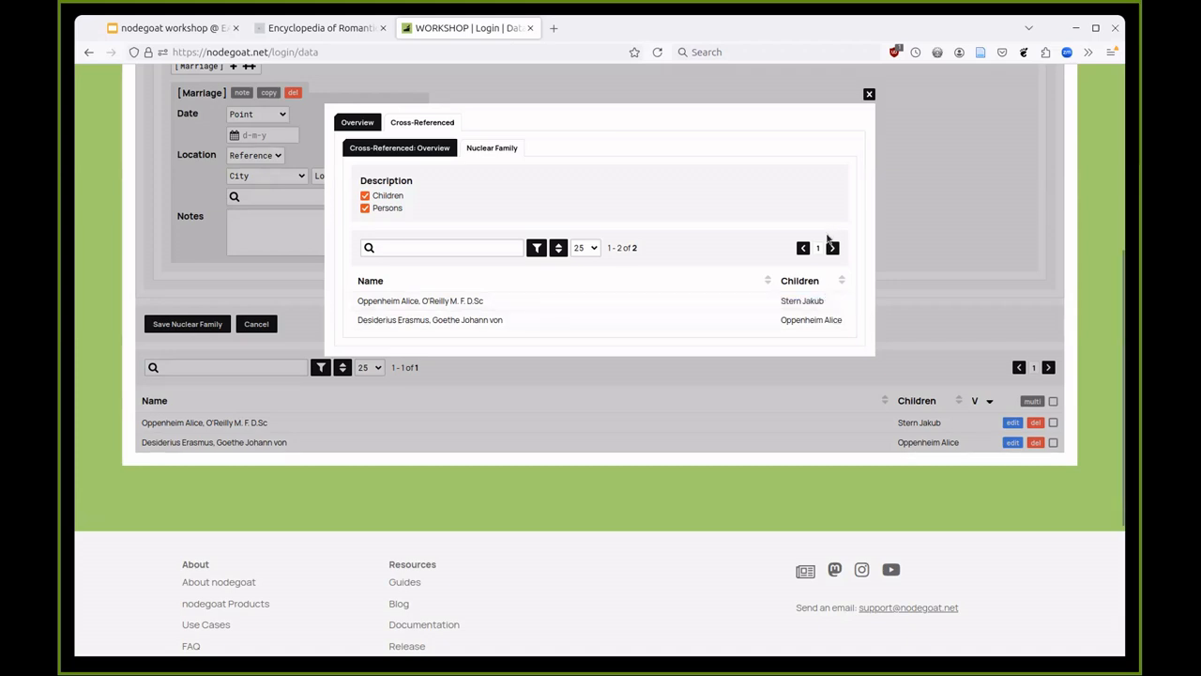
click(893, 247)
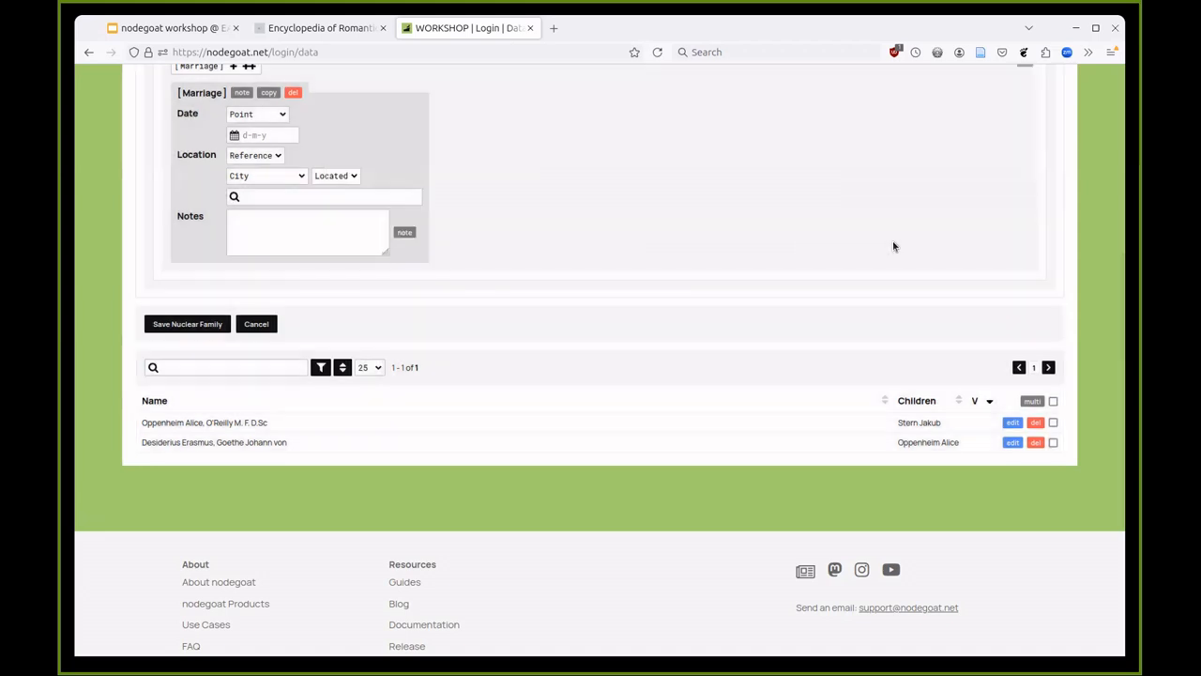
scroll(831, 287, up, 5)
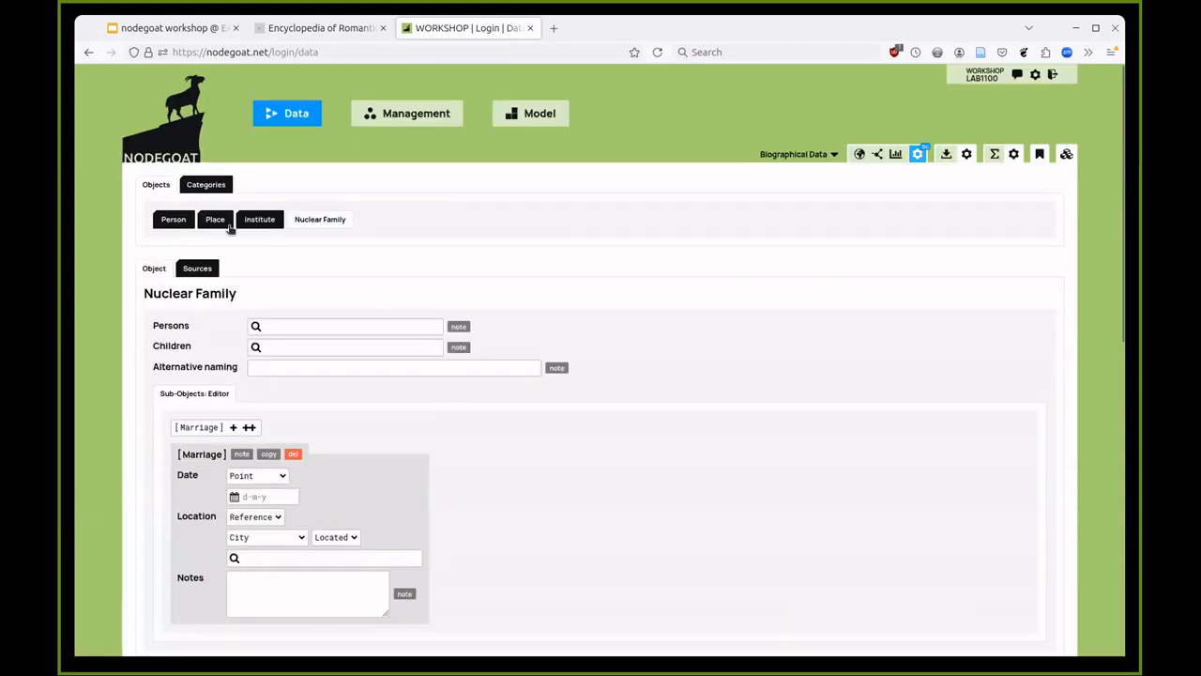
- Open Desiderius Erasmus's record from the Person list
click(173, 218)
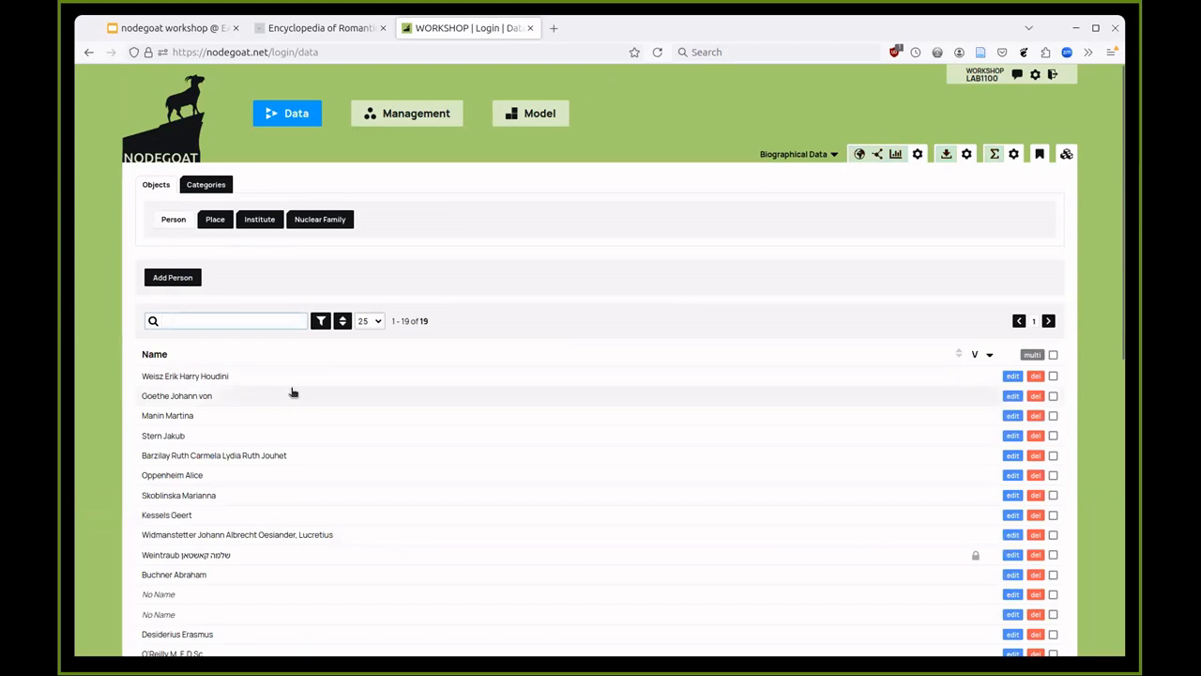
scroll(291, 394, down, 2)
click(233, 546)
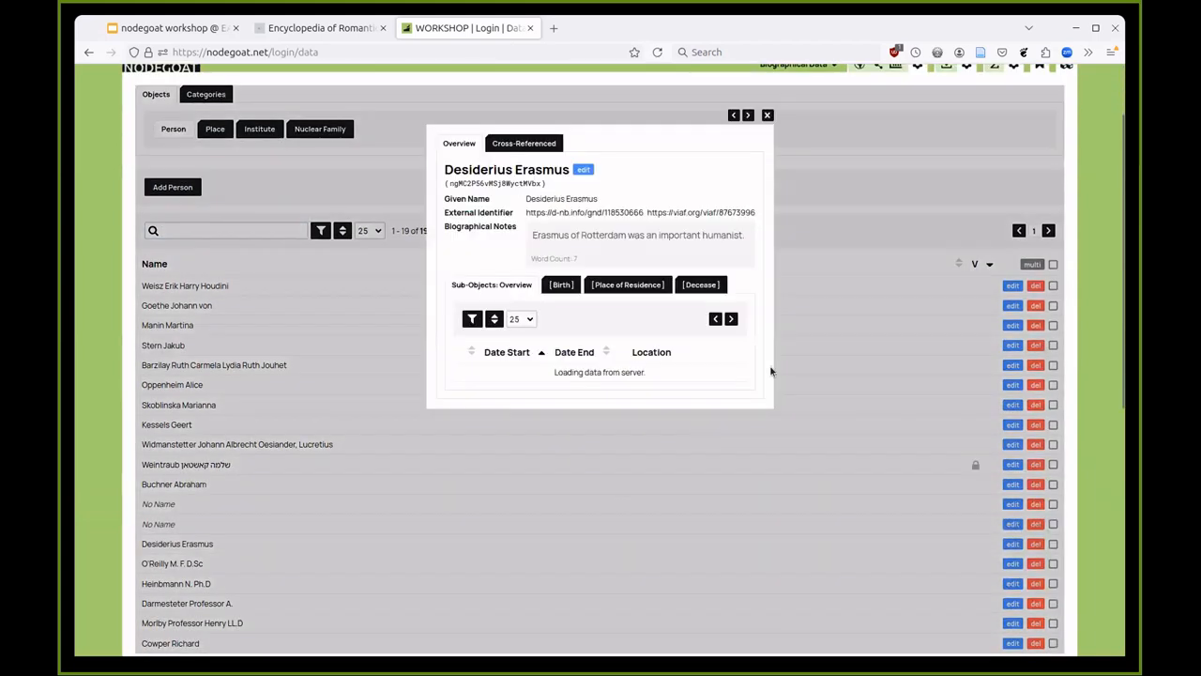
scroll(848, 161, up, 2)
- View Erasmus's places on the geographical map, then close the map
click(855, 157)
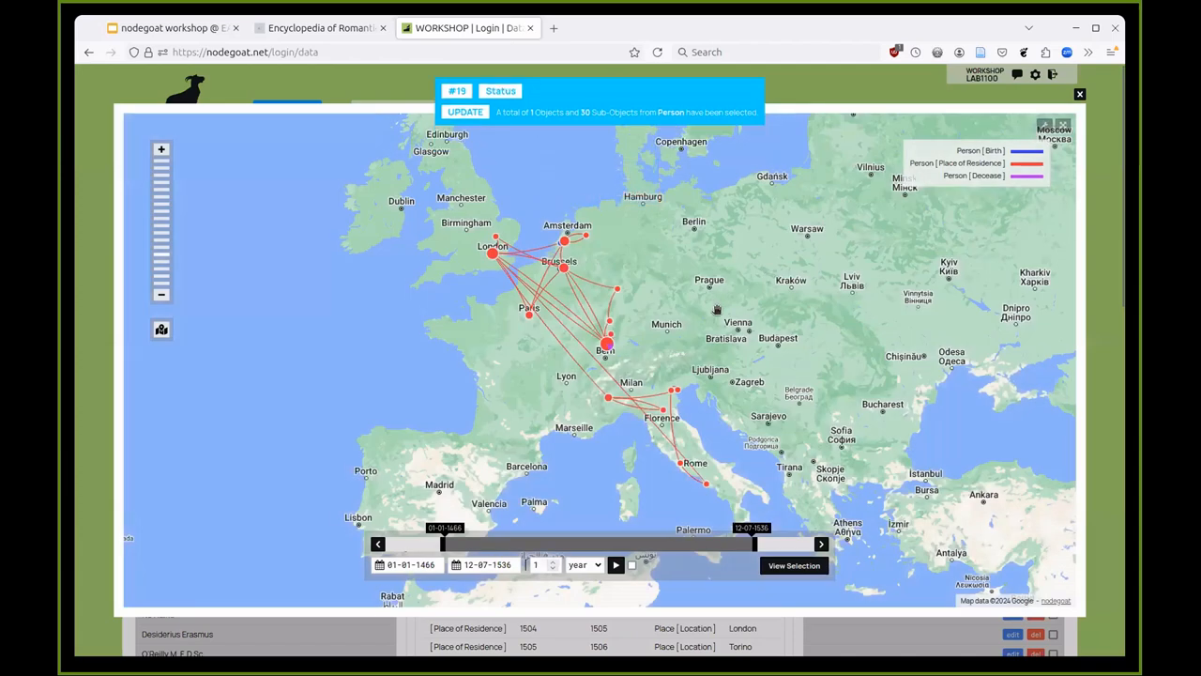
drag(718, 303, 709, 294)
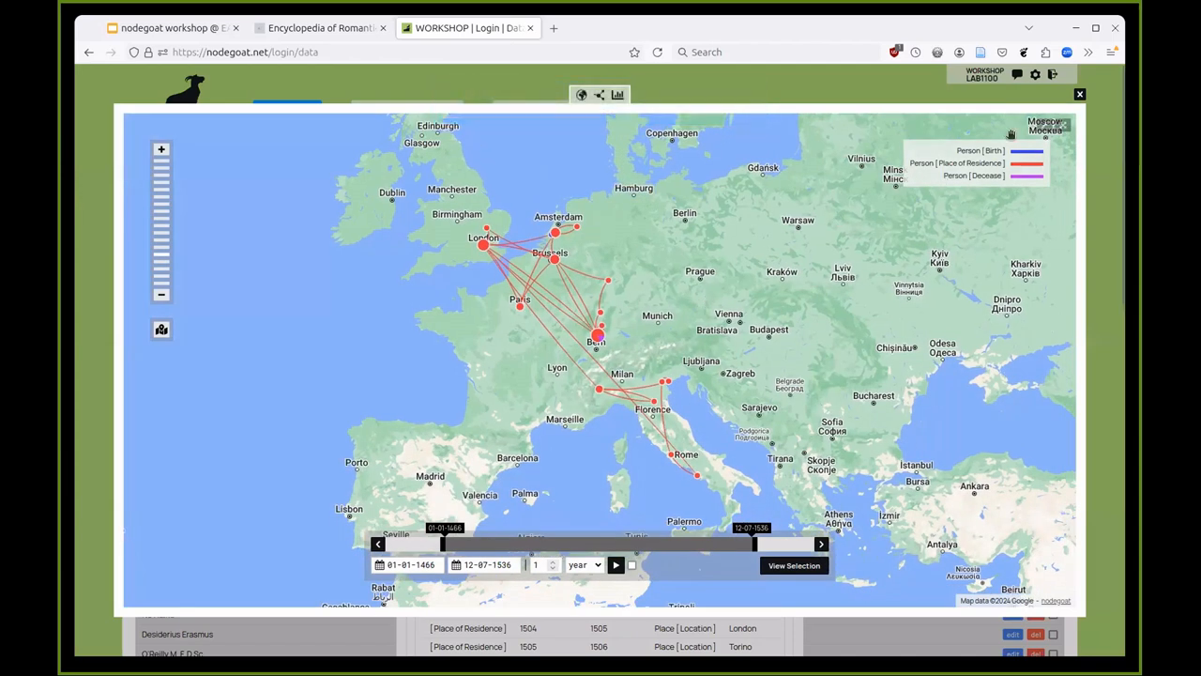
click(1079, 95)
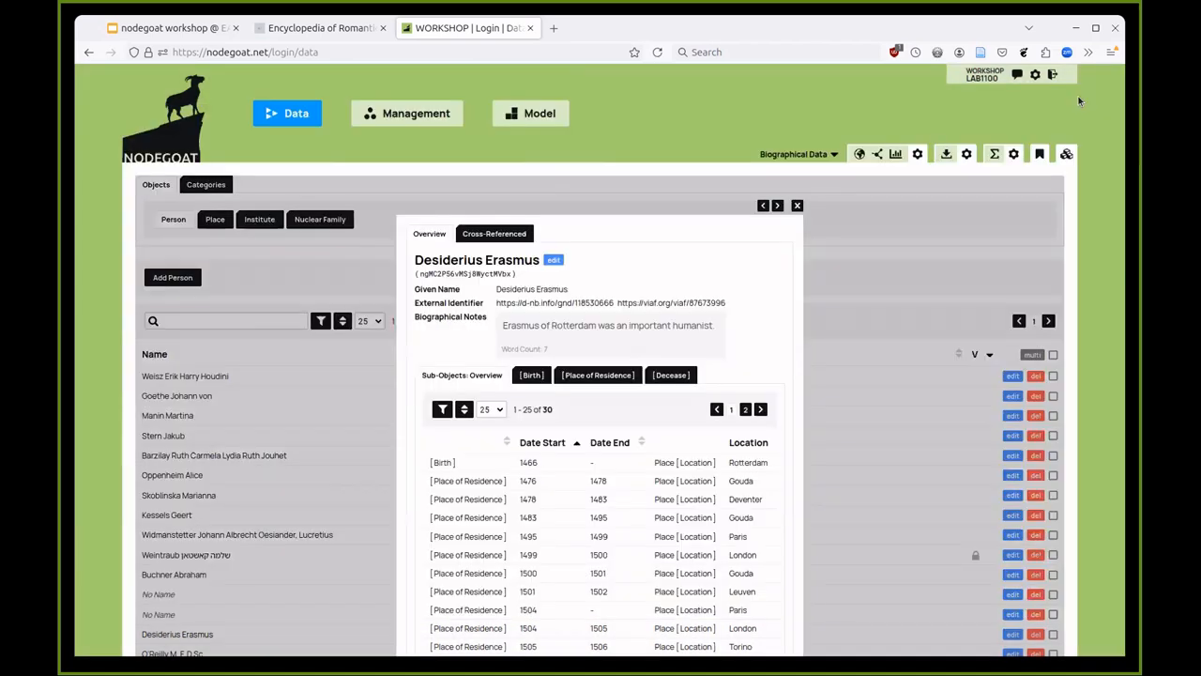
- Add two empty map tile rows in the Geographical visual settings and open a new browser tab
click(915, 158)
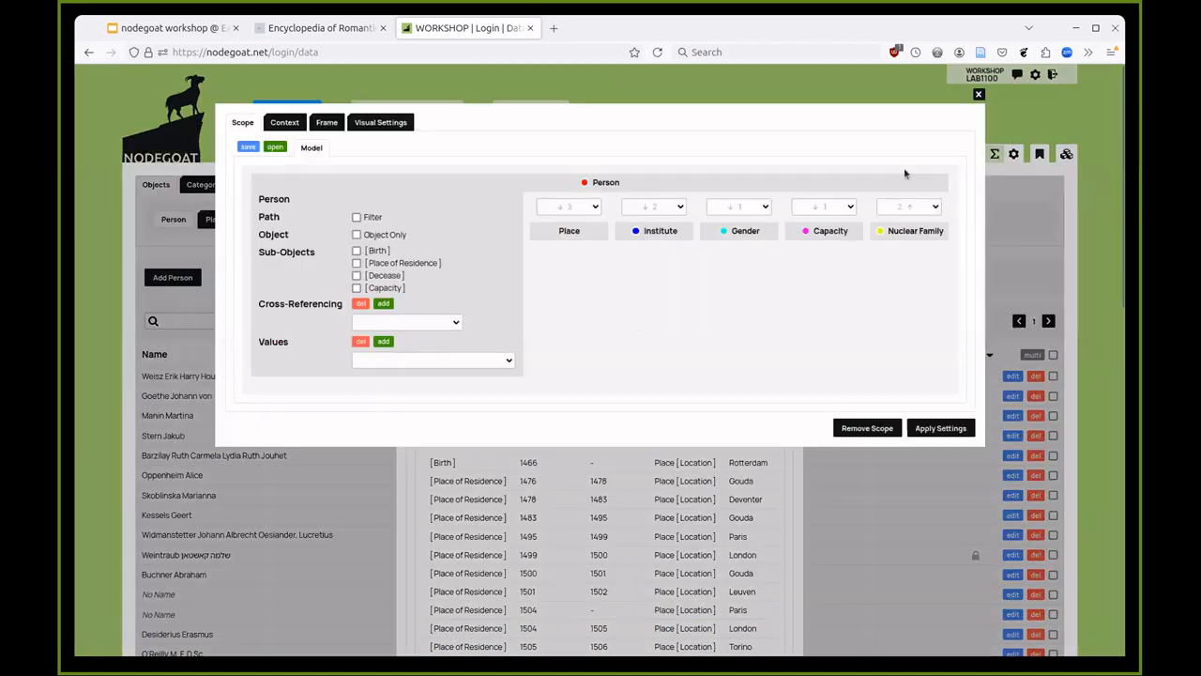
click(366, 126)
double_click(711, 281)
click(740, 281)
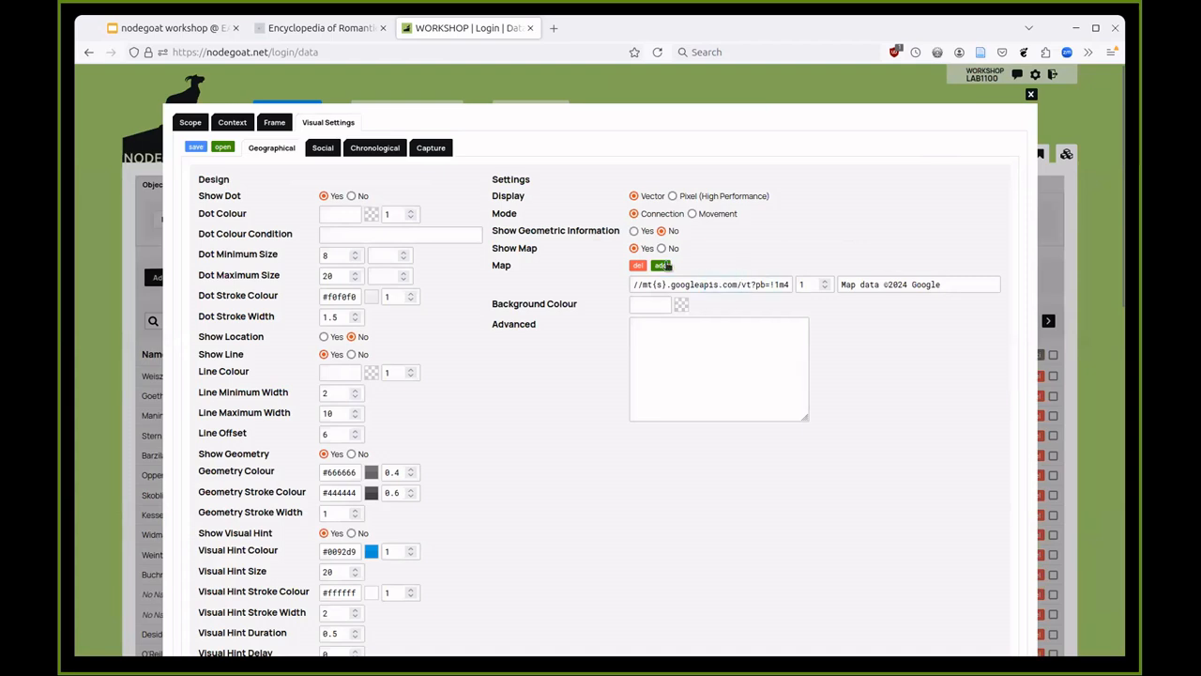
click(662, 265)
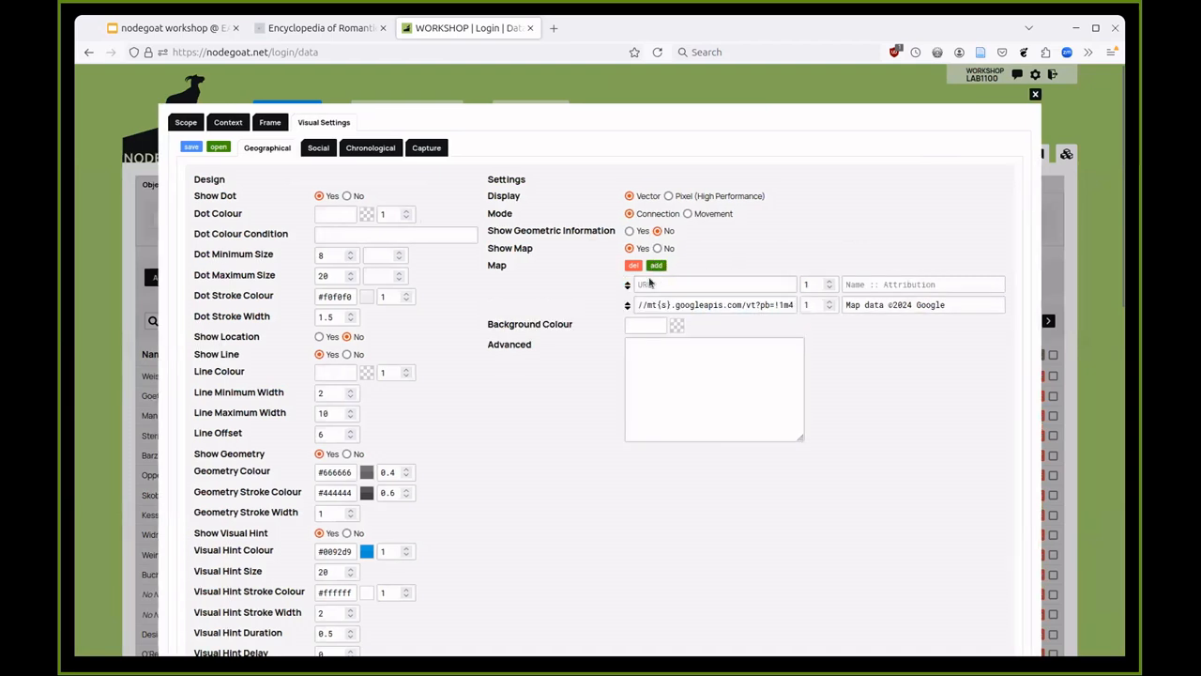
click(655, 267)
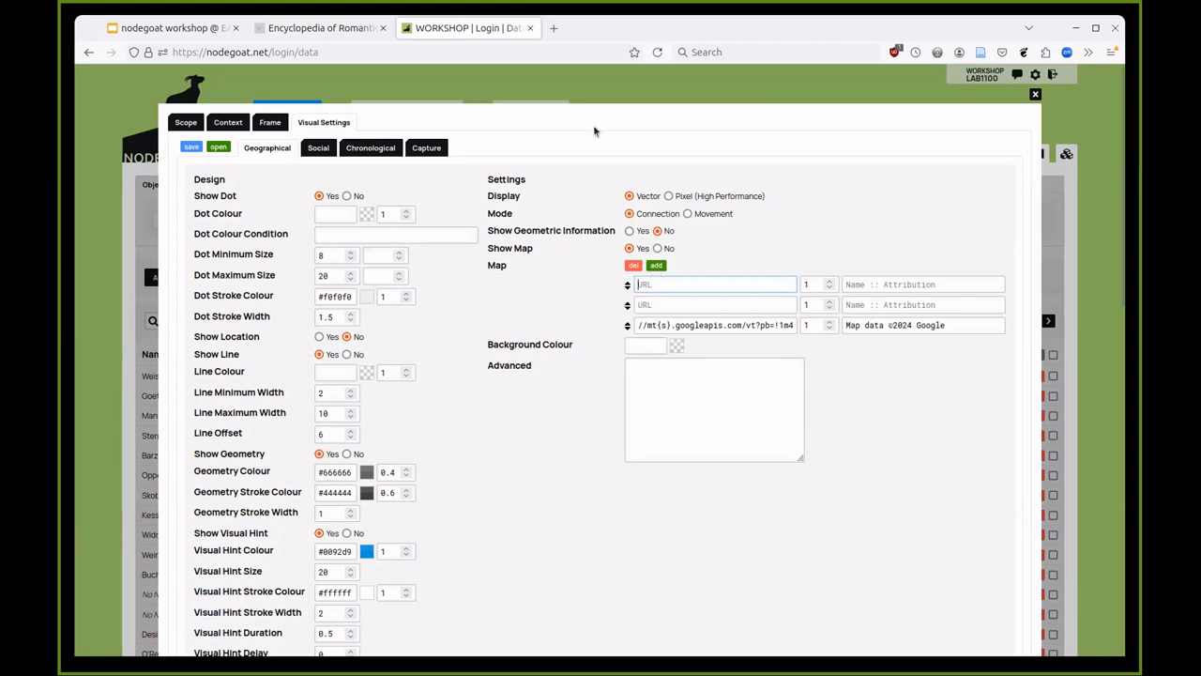
click(554, 29)
- Go to nodegoat.net and open the Guides
text(nodegoat.net)
key(Return)
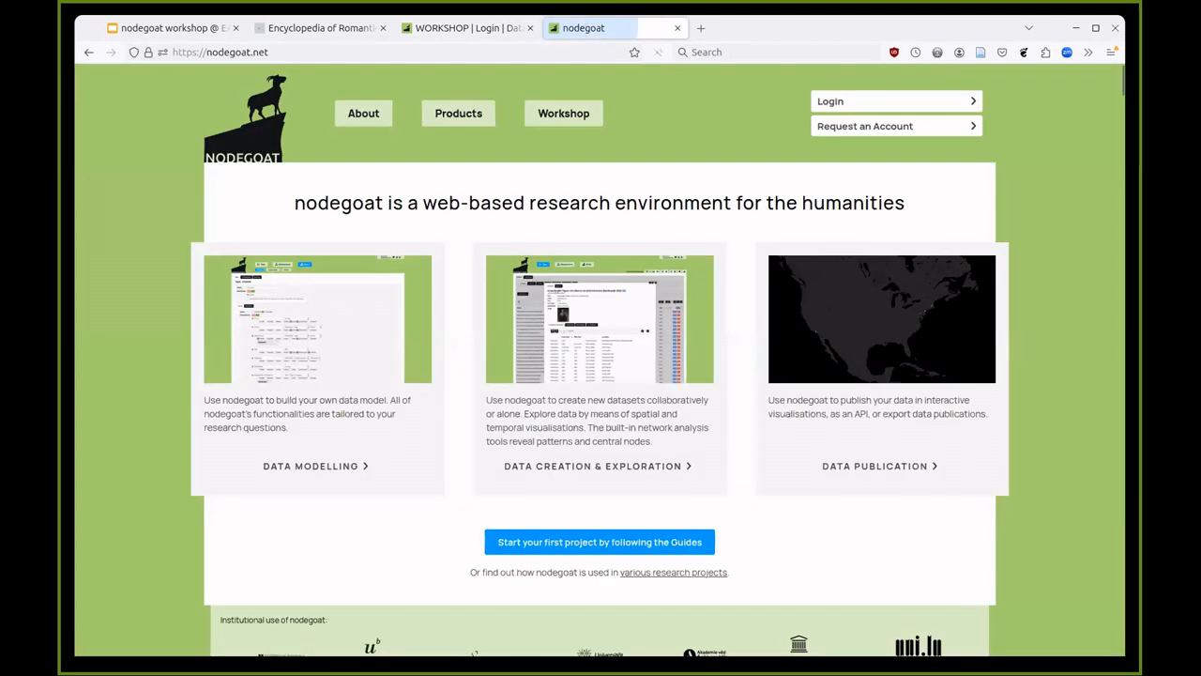
scroll(672, 272, down, 3)
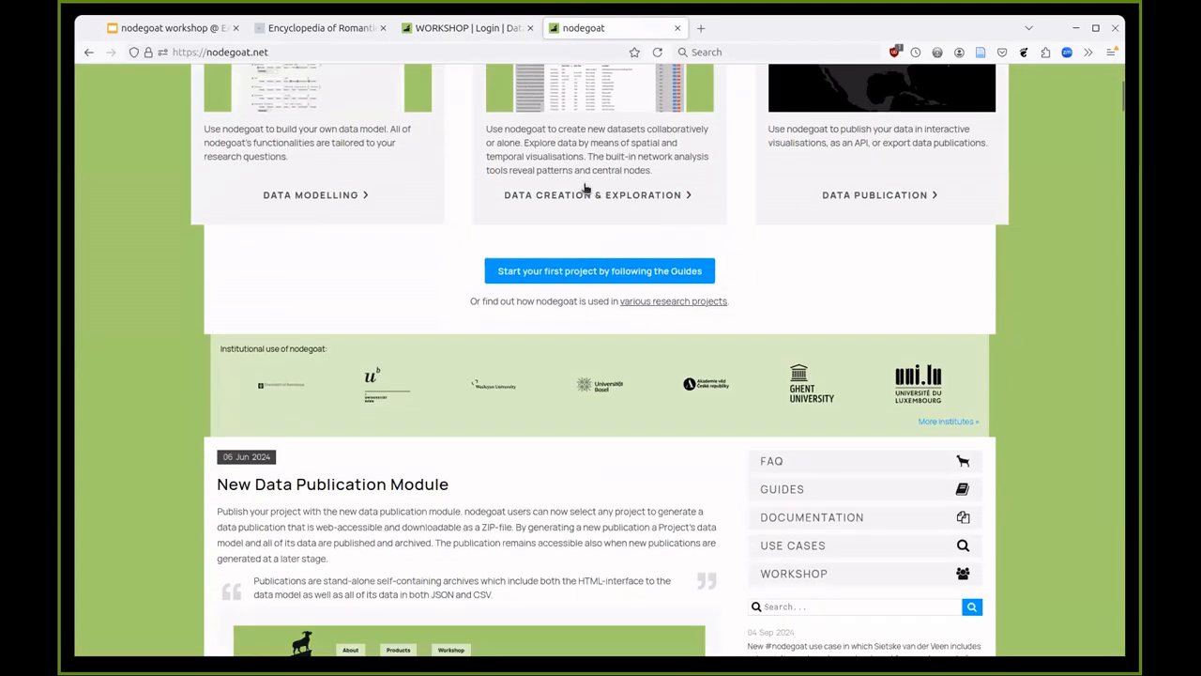
click(674, 271)
- Open the 'Use a Historical Map' guide and read through its Allmaps example
scroll(674, 274, down, 3)
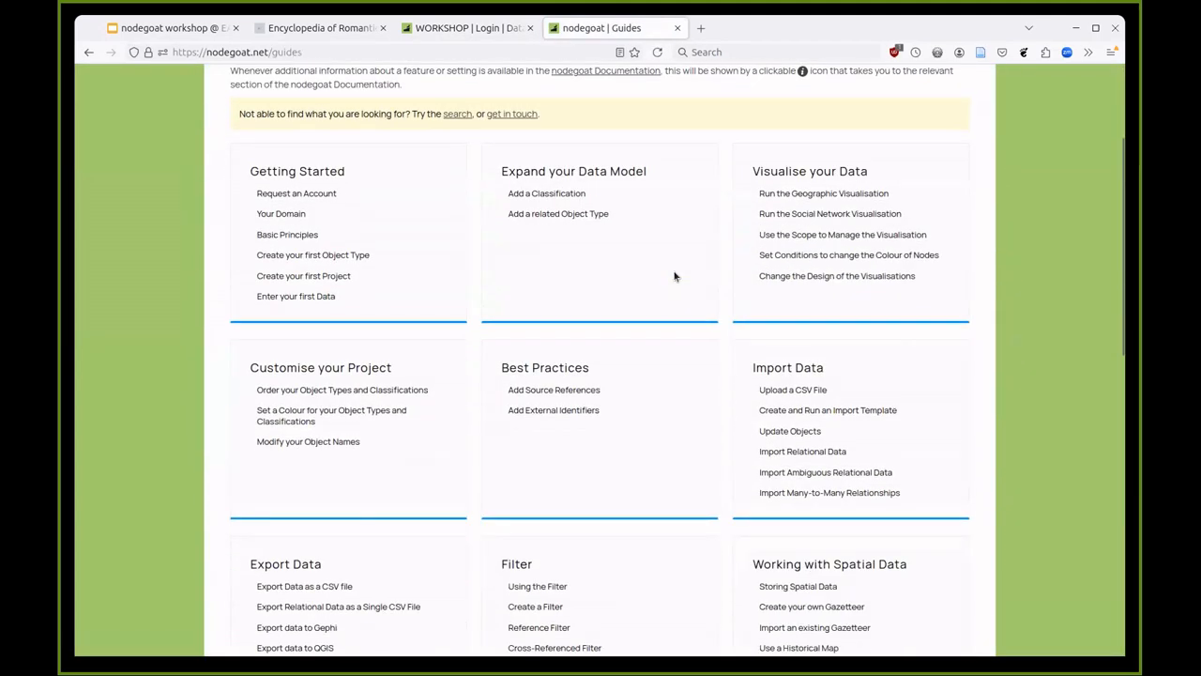
scroll(674, 276, down, 1)
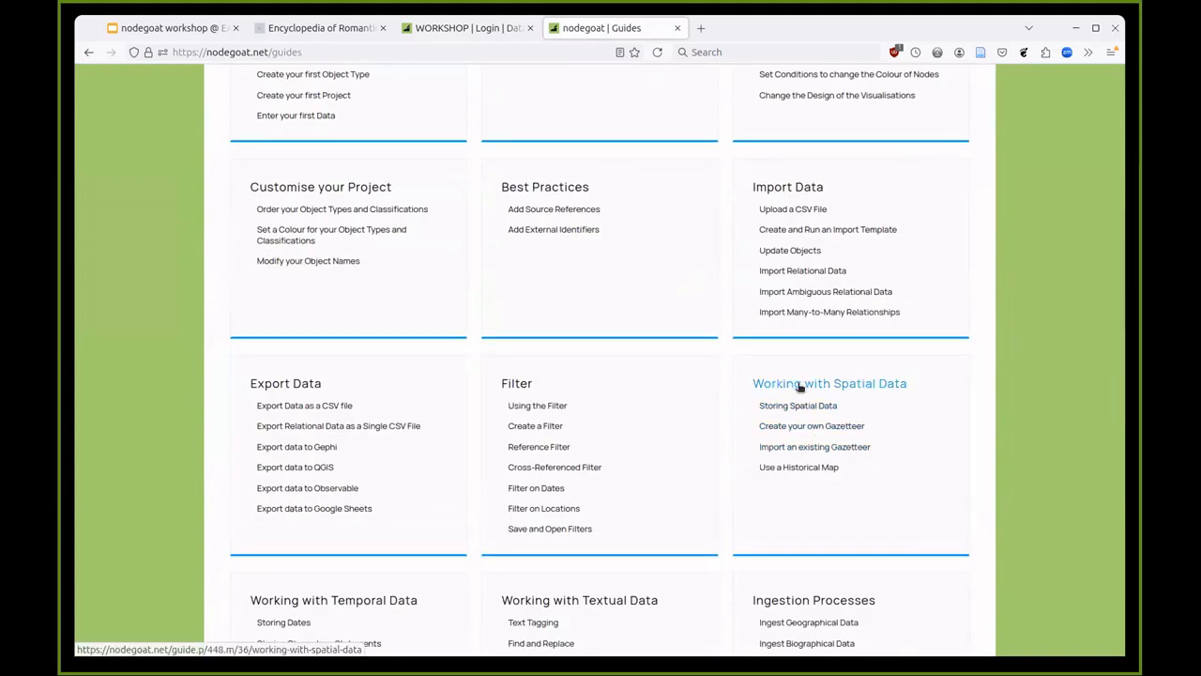
click(796, 468)
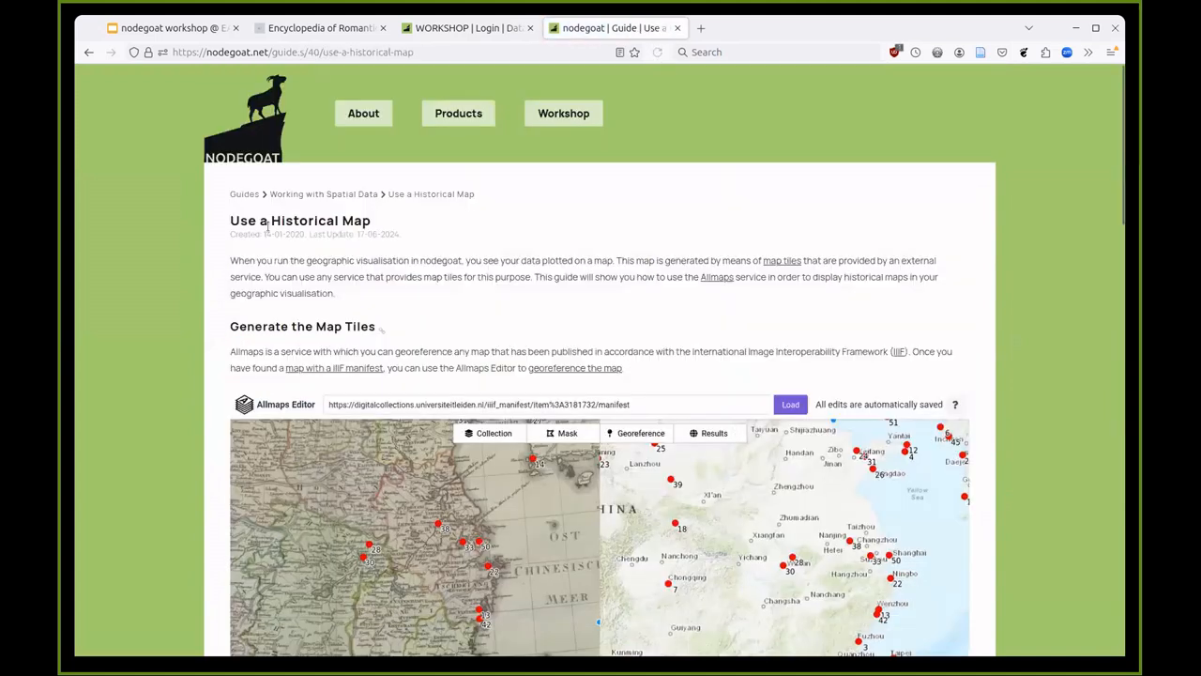
scroll(274, 222, down, 5)
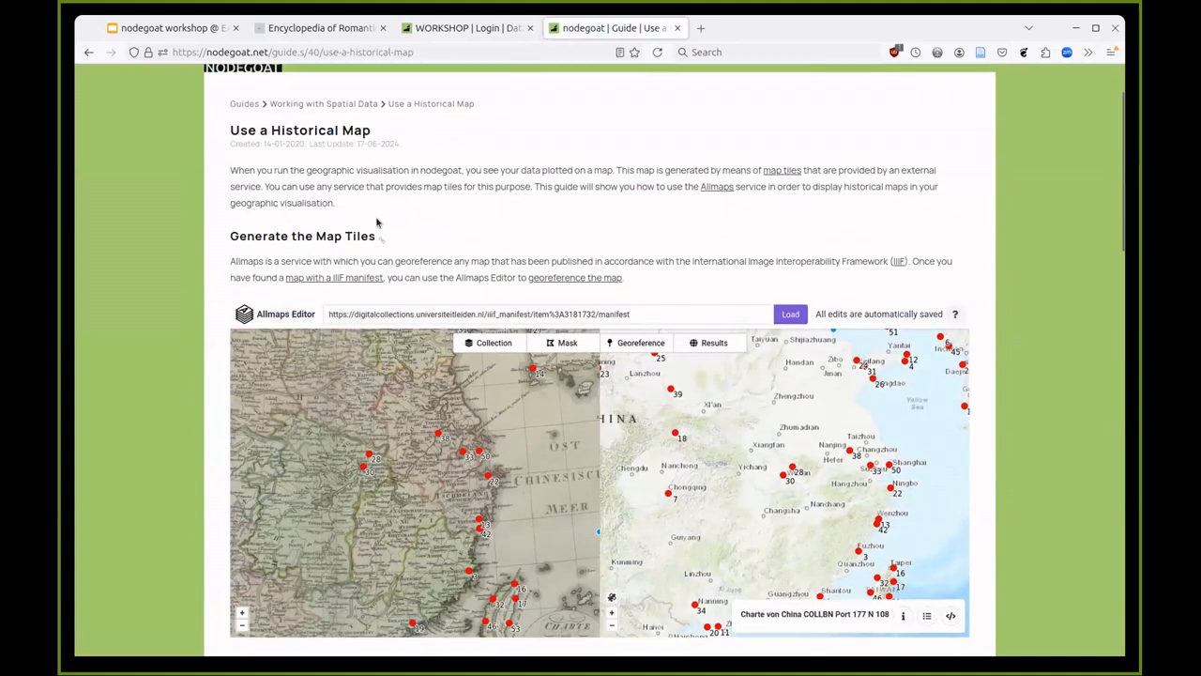
scroll(403, 222, down, 4)
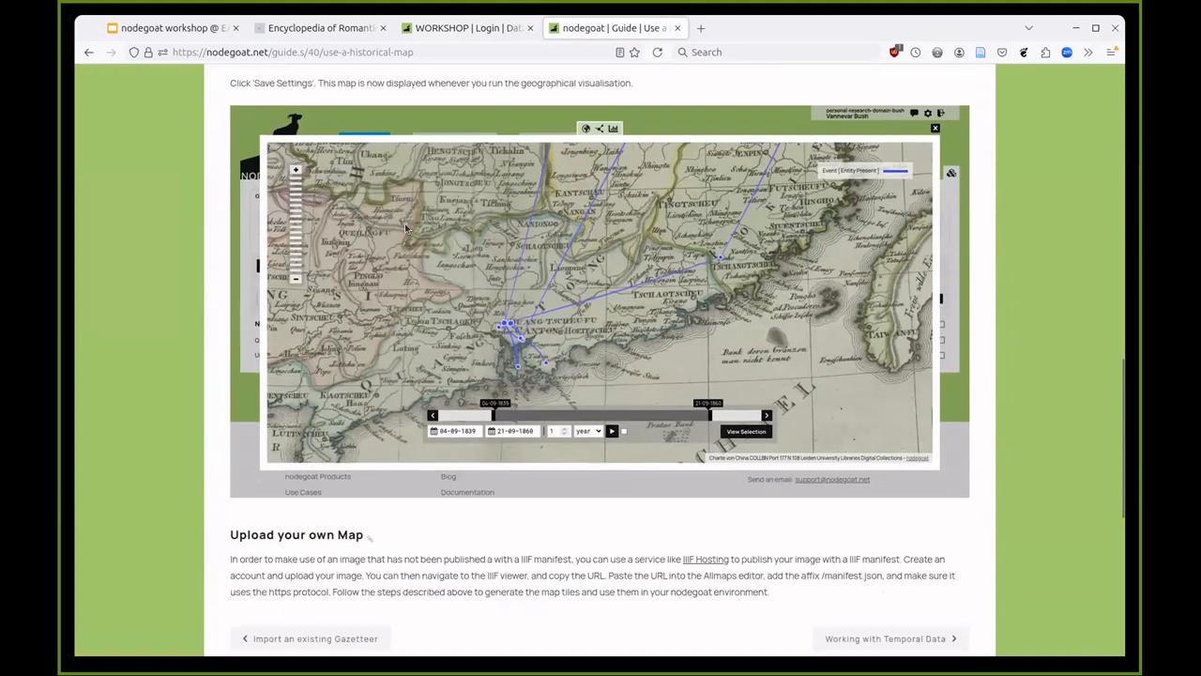
scroll(438, 300, down, 2)
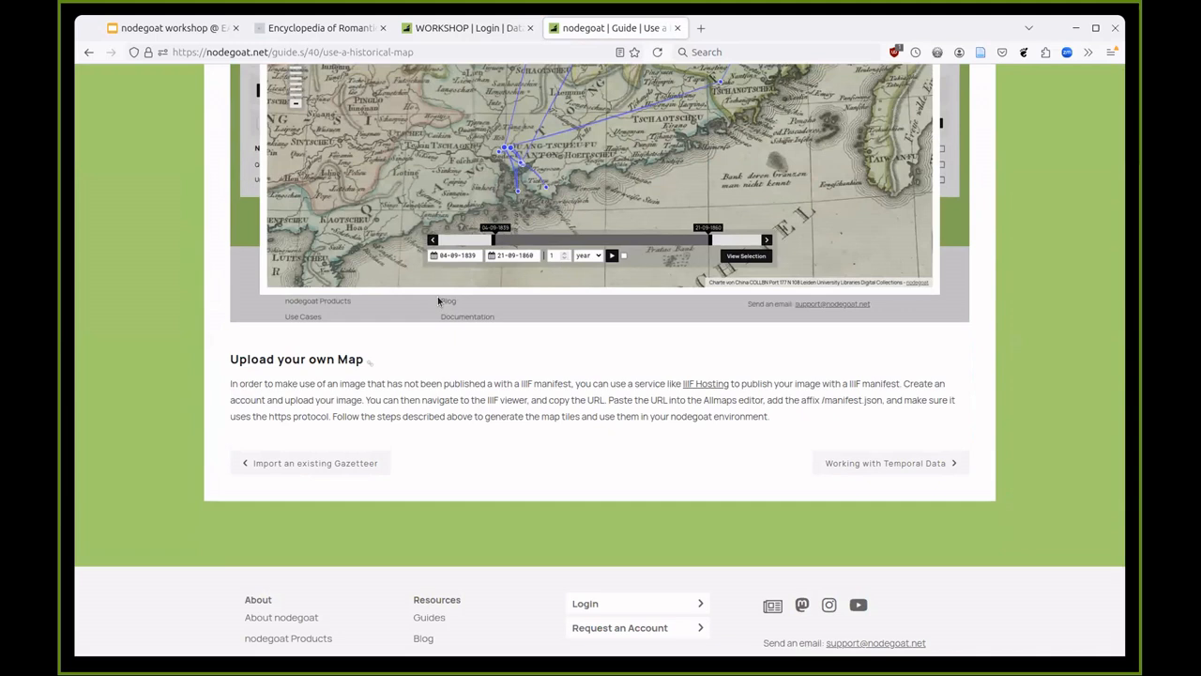
scroll(437, 296, up, 7)
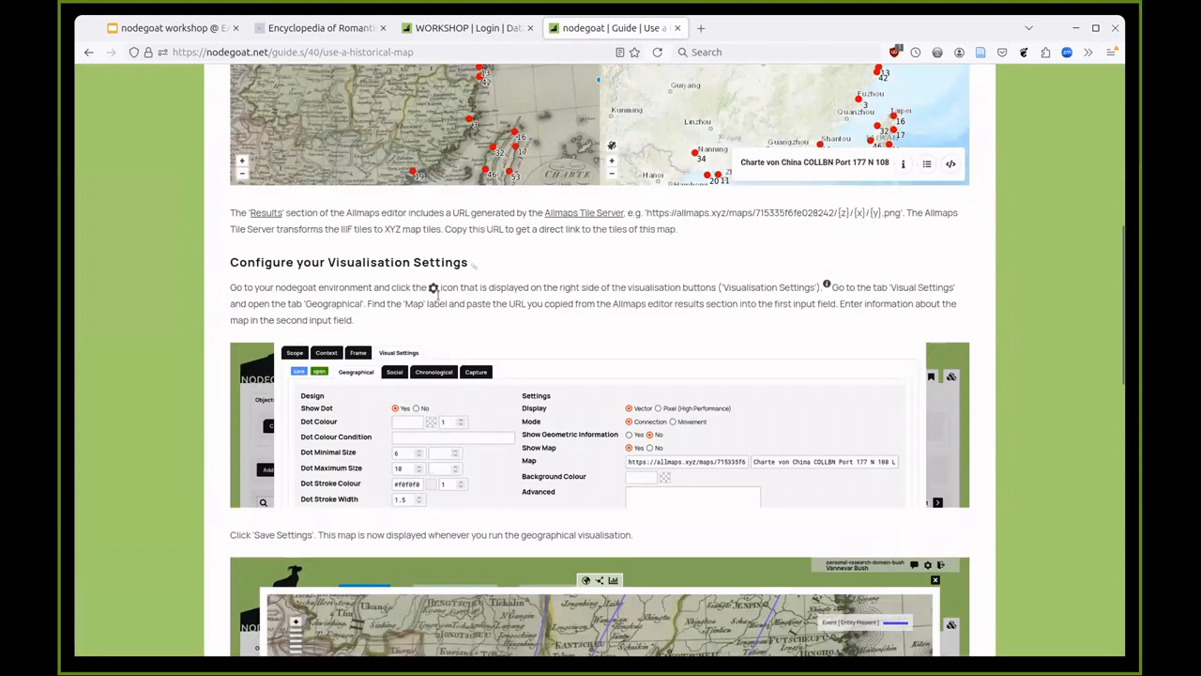
scroll(434, 291, up, 2)
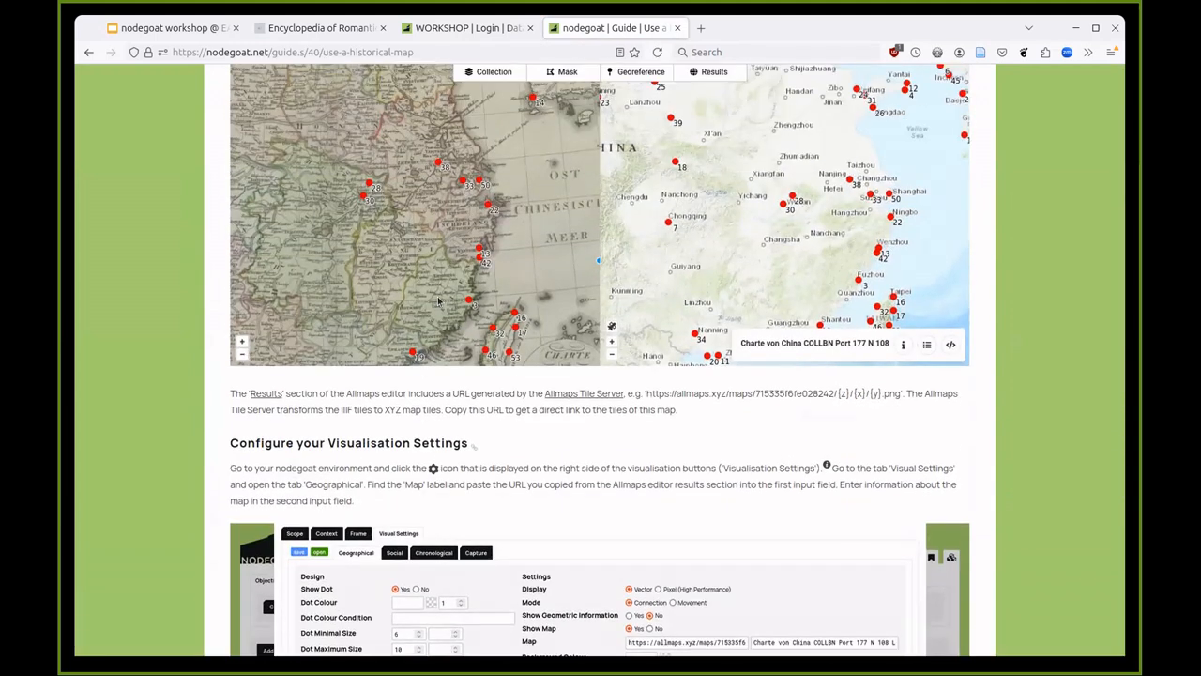
scroll(437, 300, up, 4)
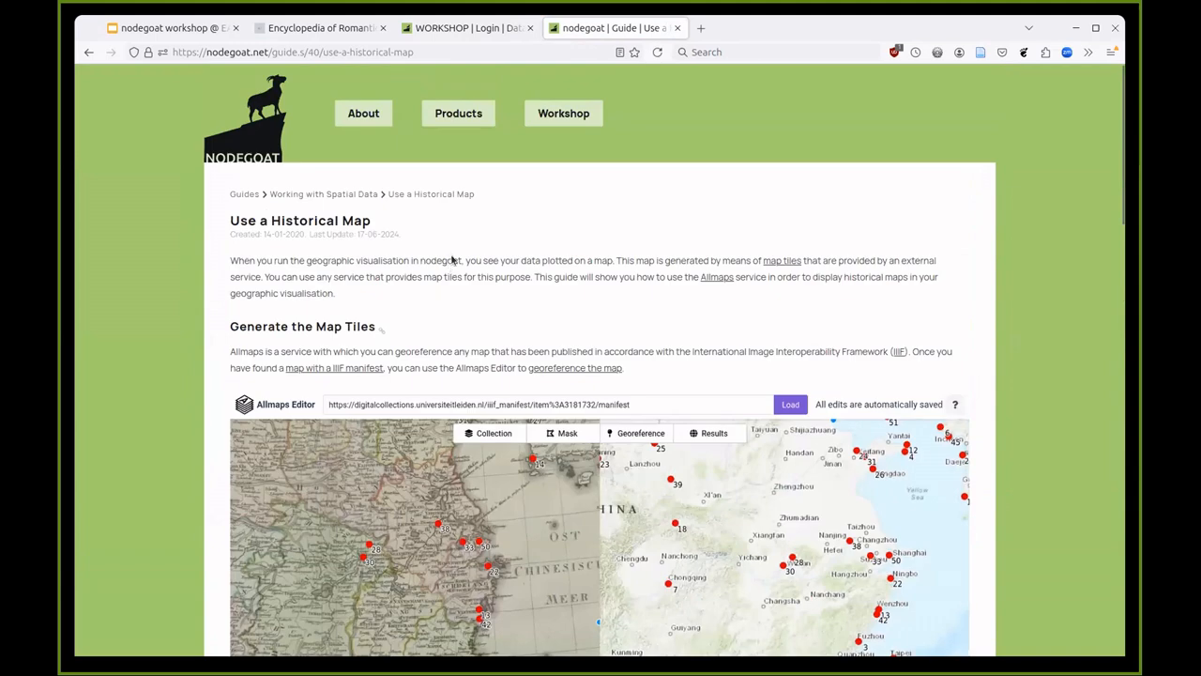
- Back in the workshop tab, close the visual settings and person record, then list Nuclear Families
click(470, 27)
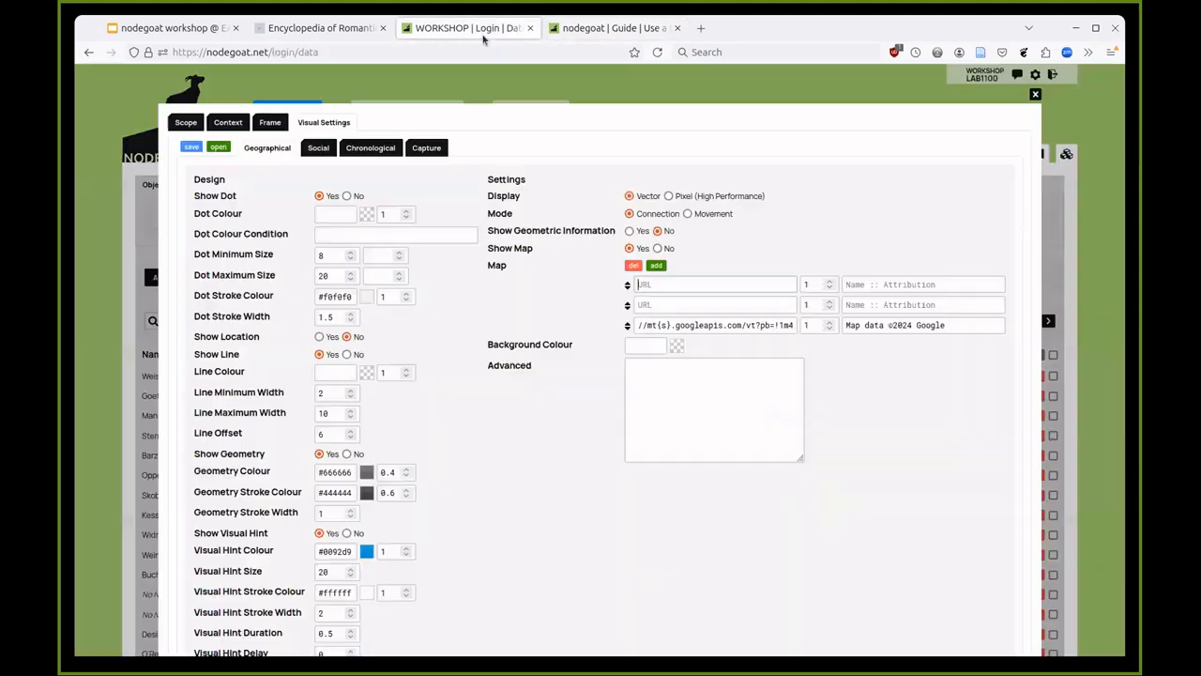
click(753, 100)
click(306, 228)
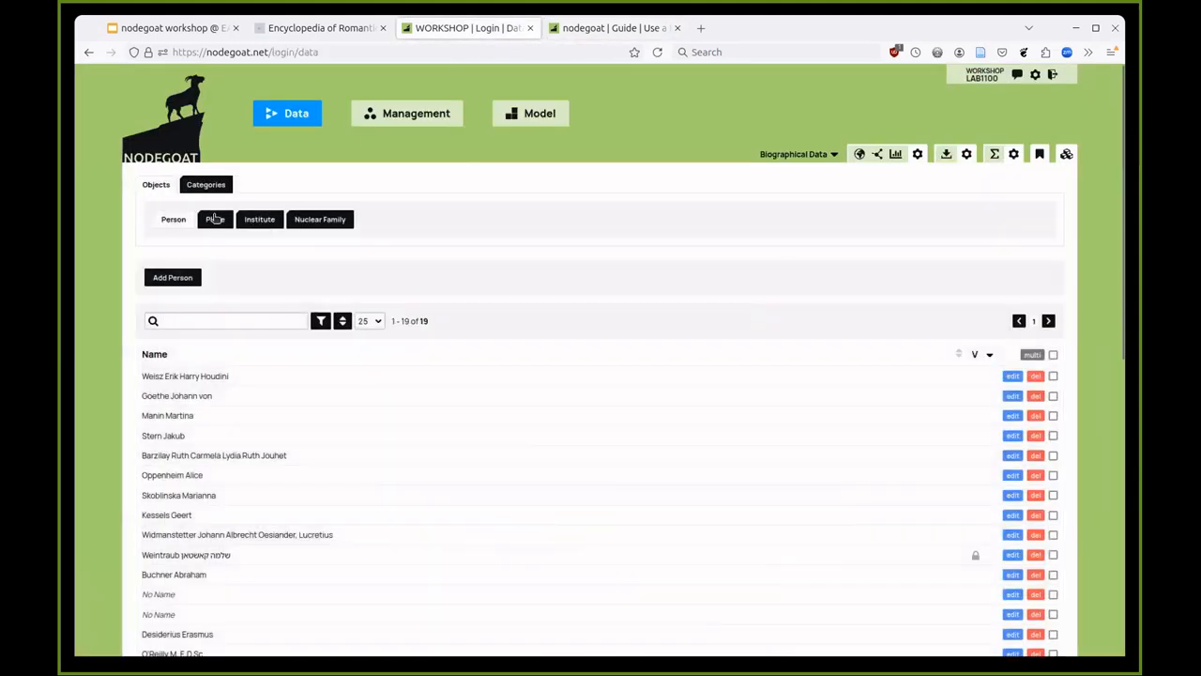
click(317, 220)
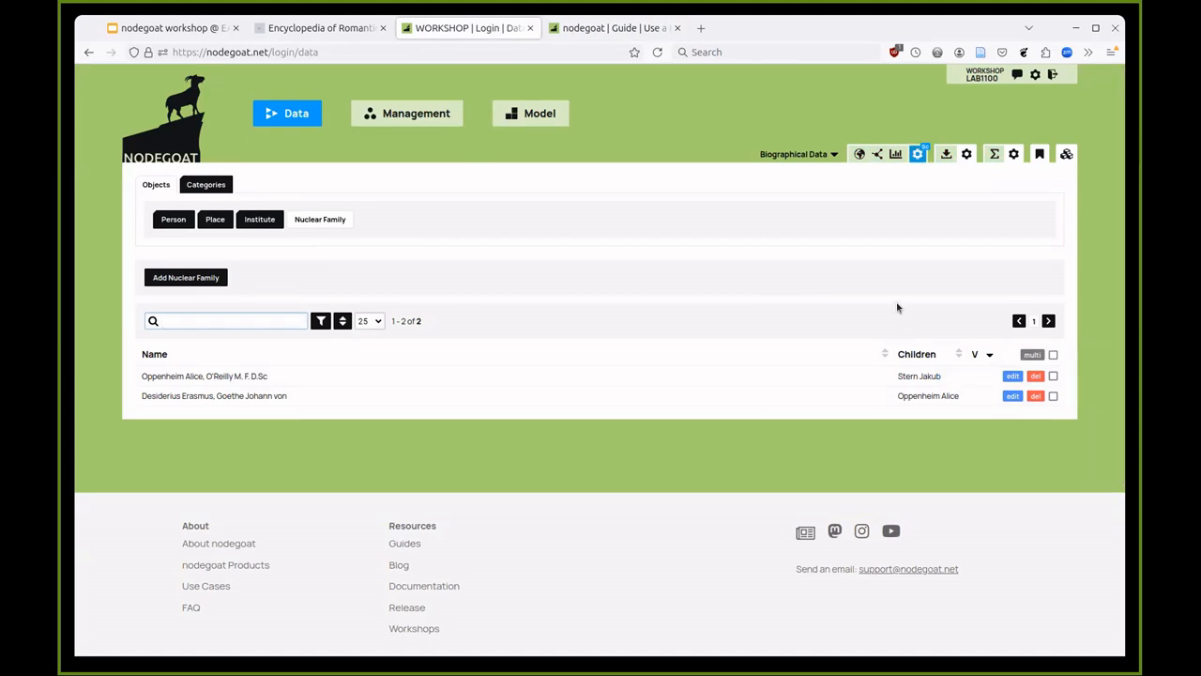
- Remove the scope, view the families' social network graph, drag some nodes apart, then close it
click(920, 154)
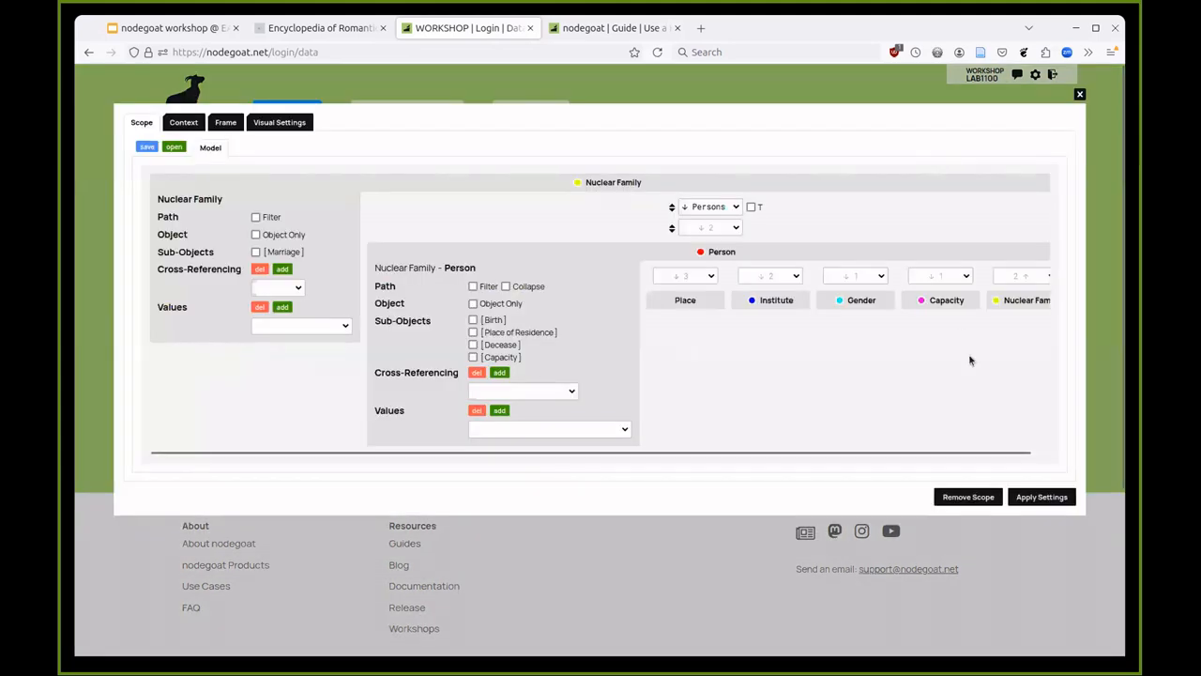
click(966, 497)
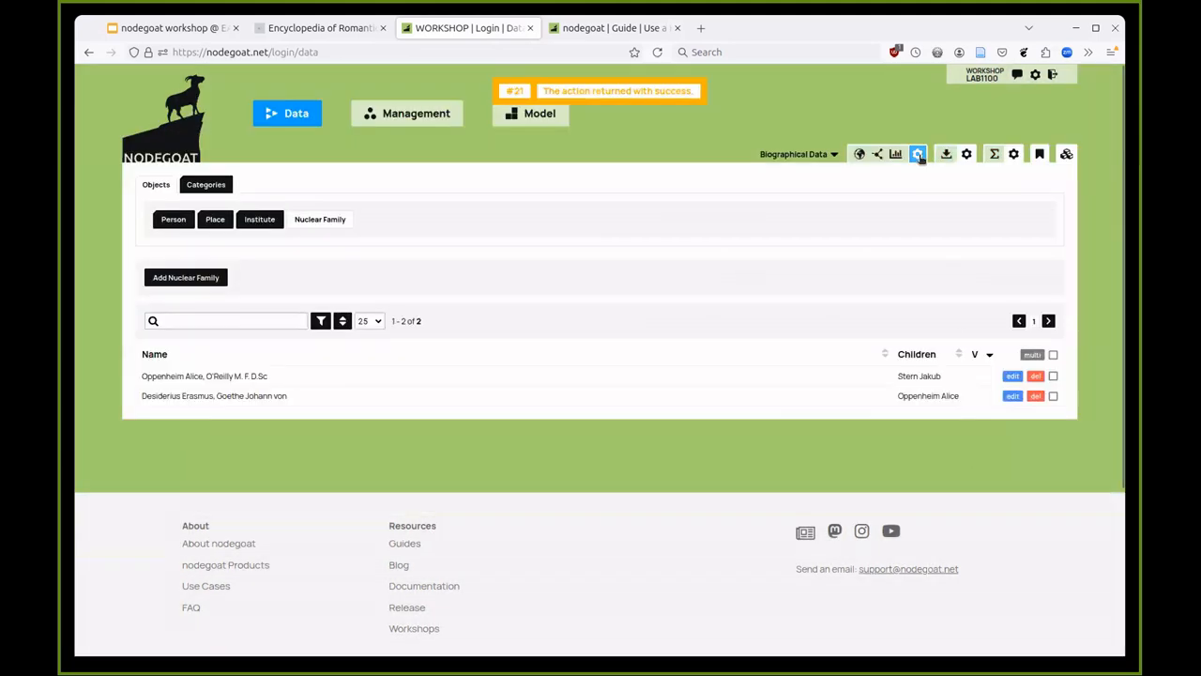
click(880, 154)
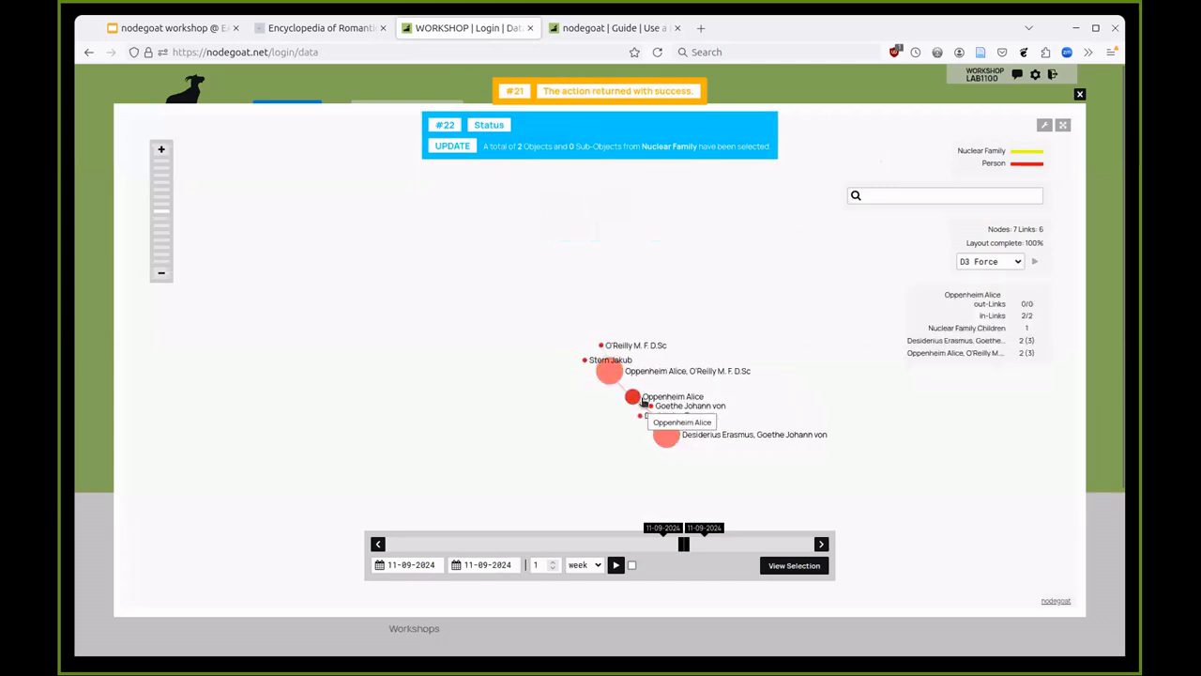
drag(605, 377, 495, 318)
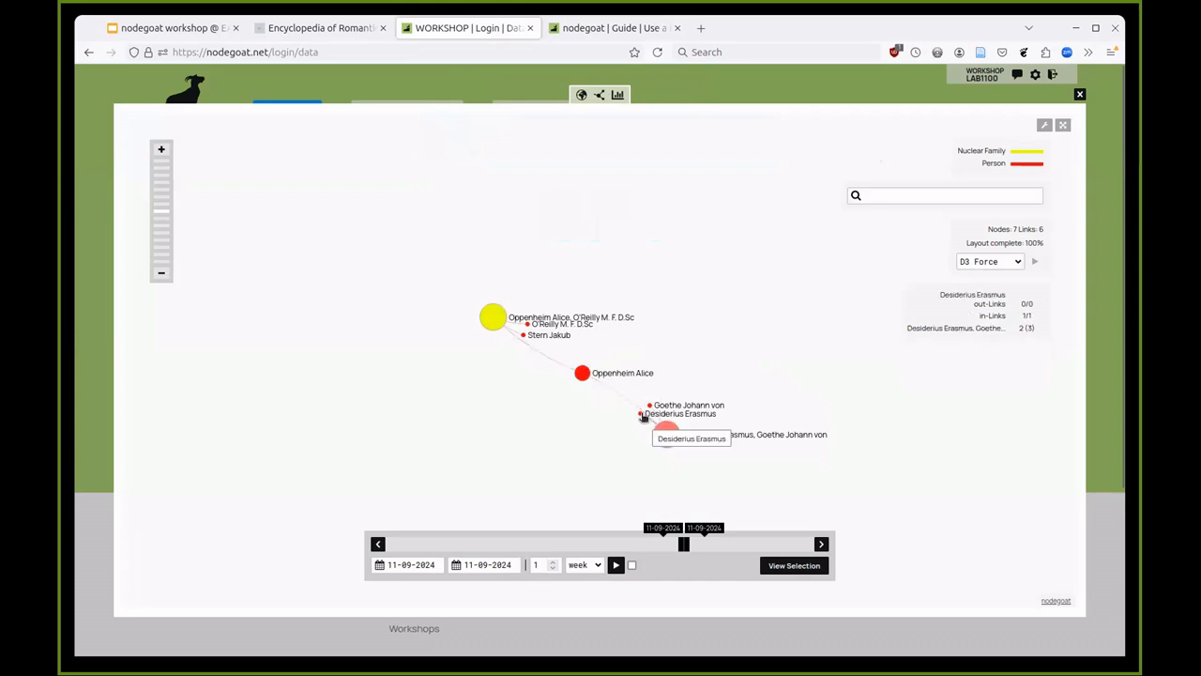
drag(641, 414, 639, 455)
drag(649, 409, 798, 471)
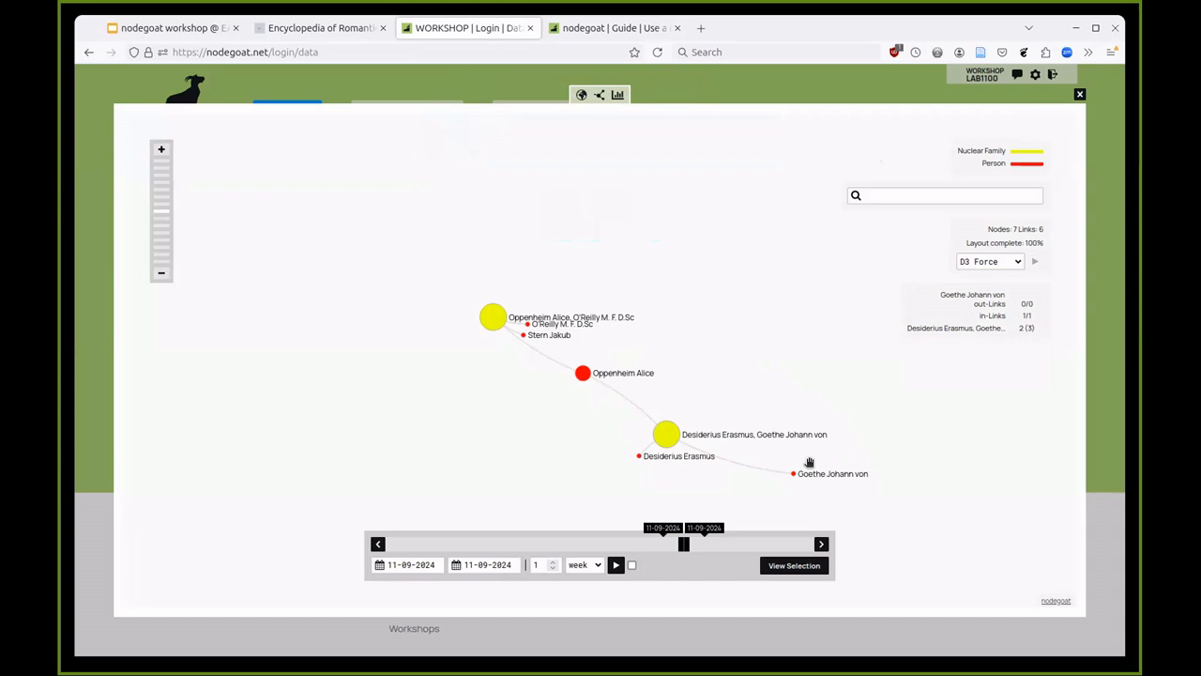
click(778, 91)
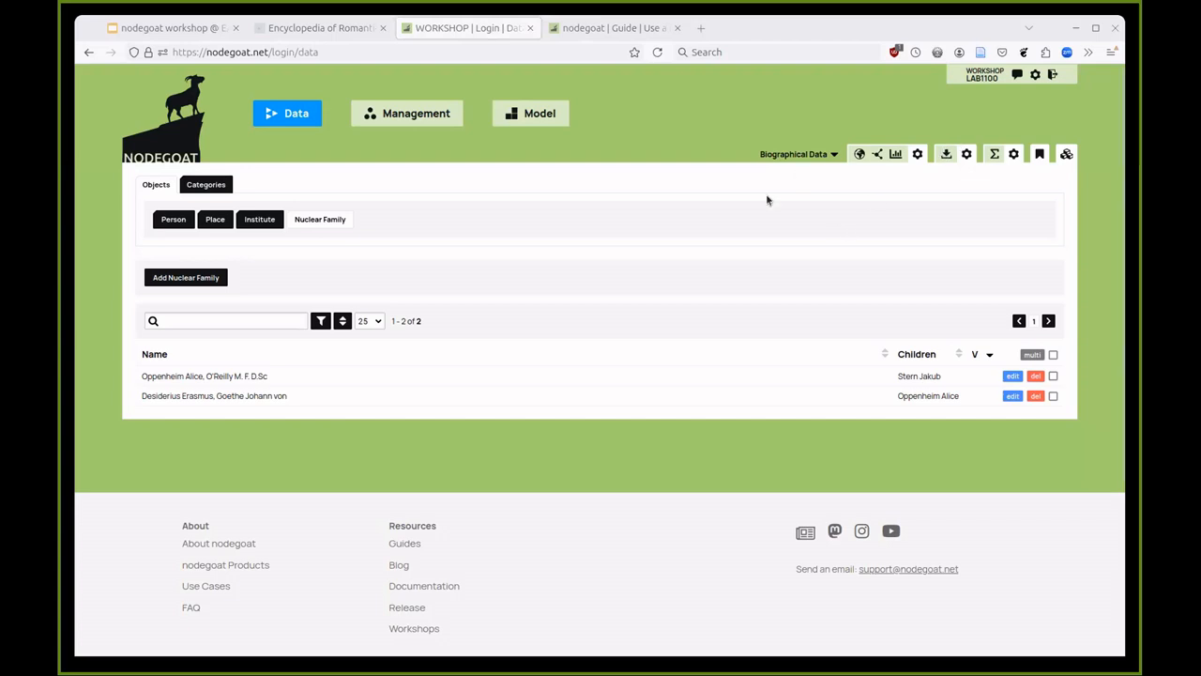
- Switch the data list to the 19 Person objects
click(168, 218)
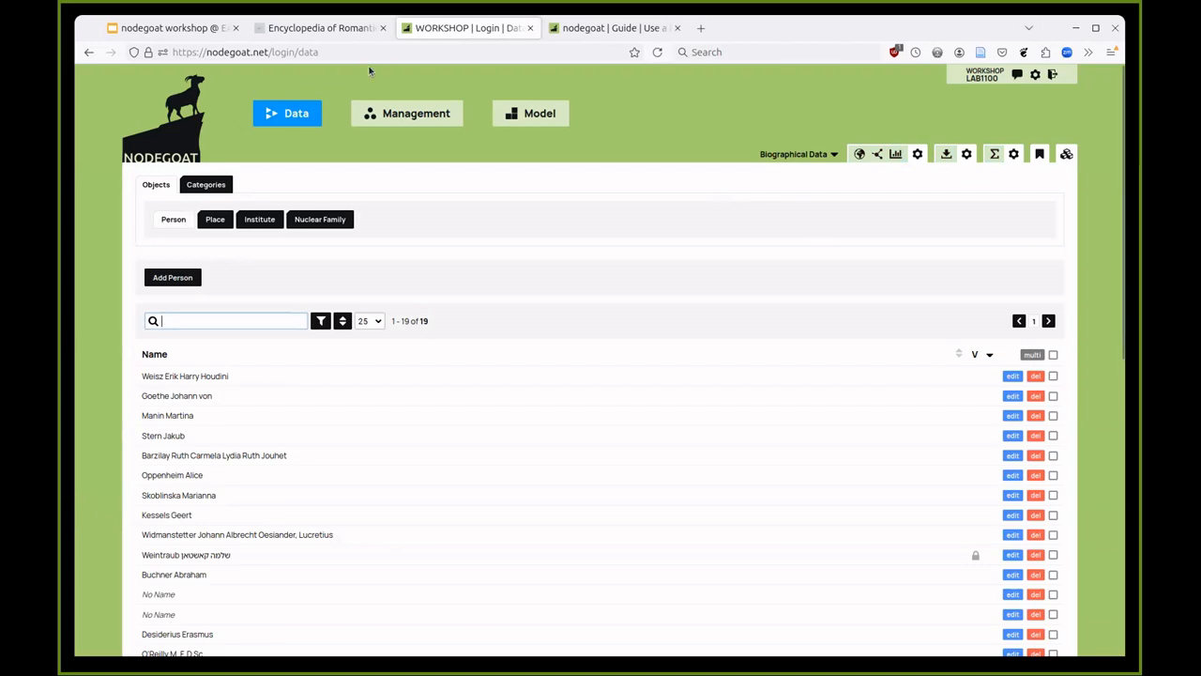
- From the guide tab, go to the nodegoat Use Cases and open Mapping Visions of Rome
click(610, 28)
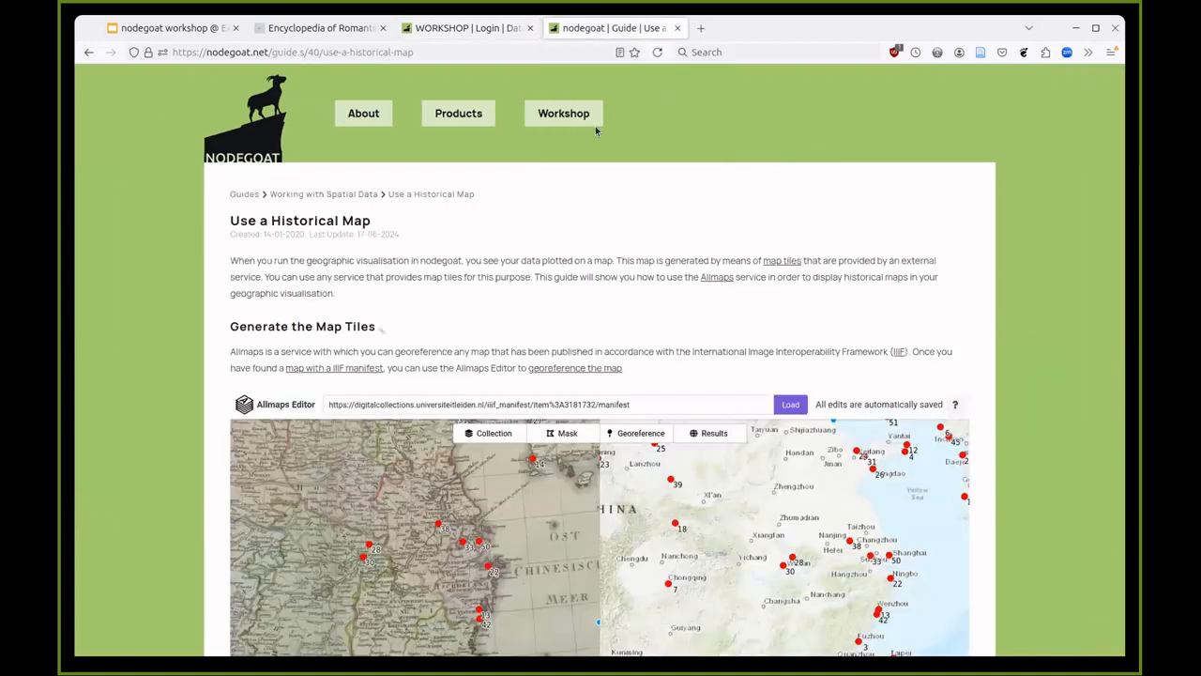
click(234, 192)
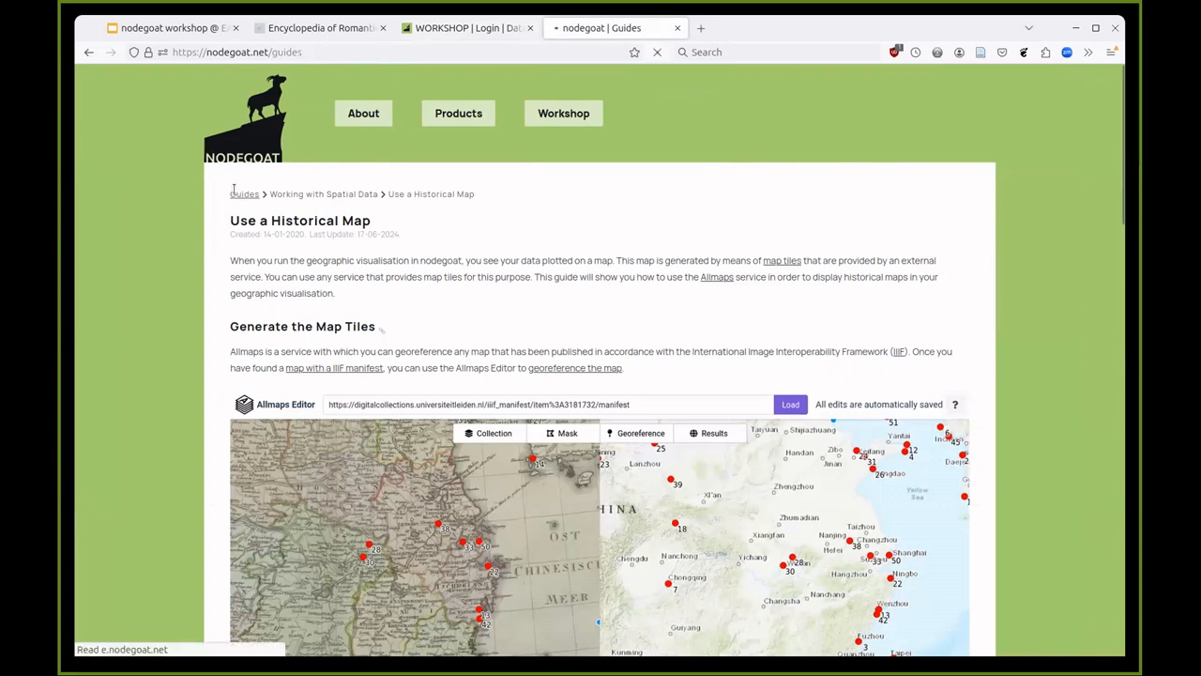
click(269, 131)
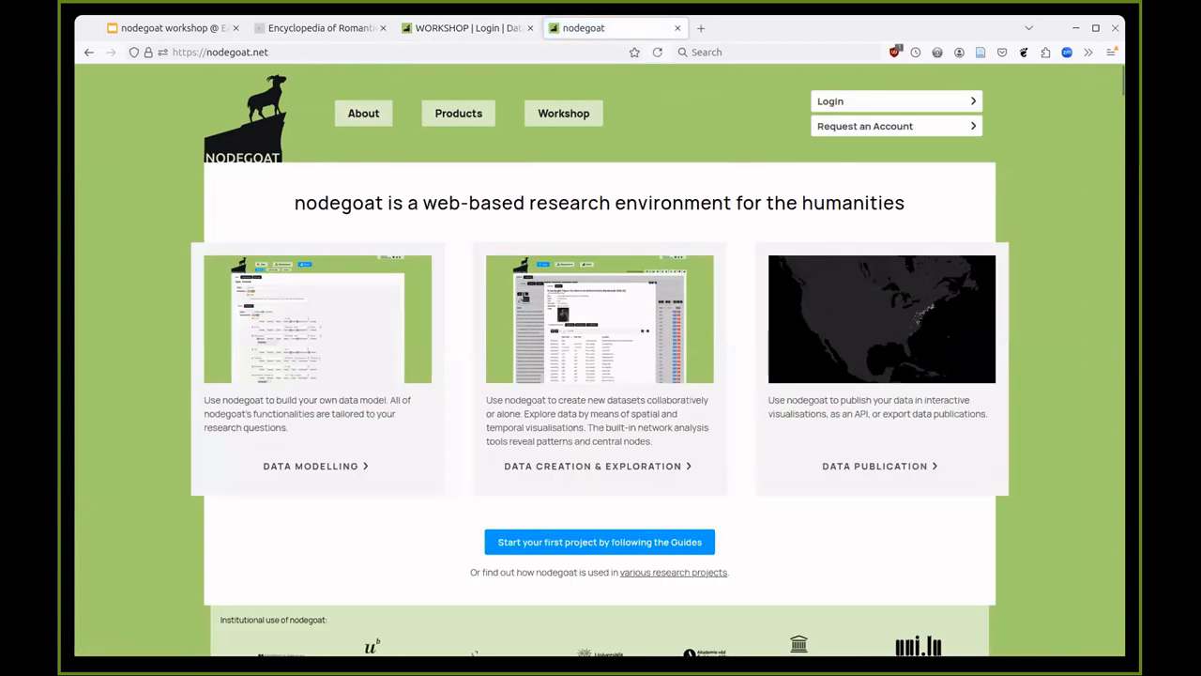
scroll(540, 258, down, 3)
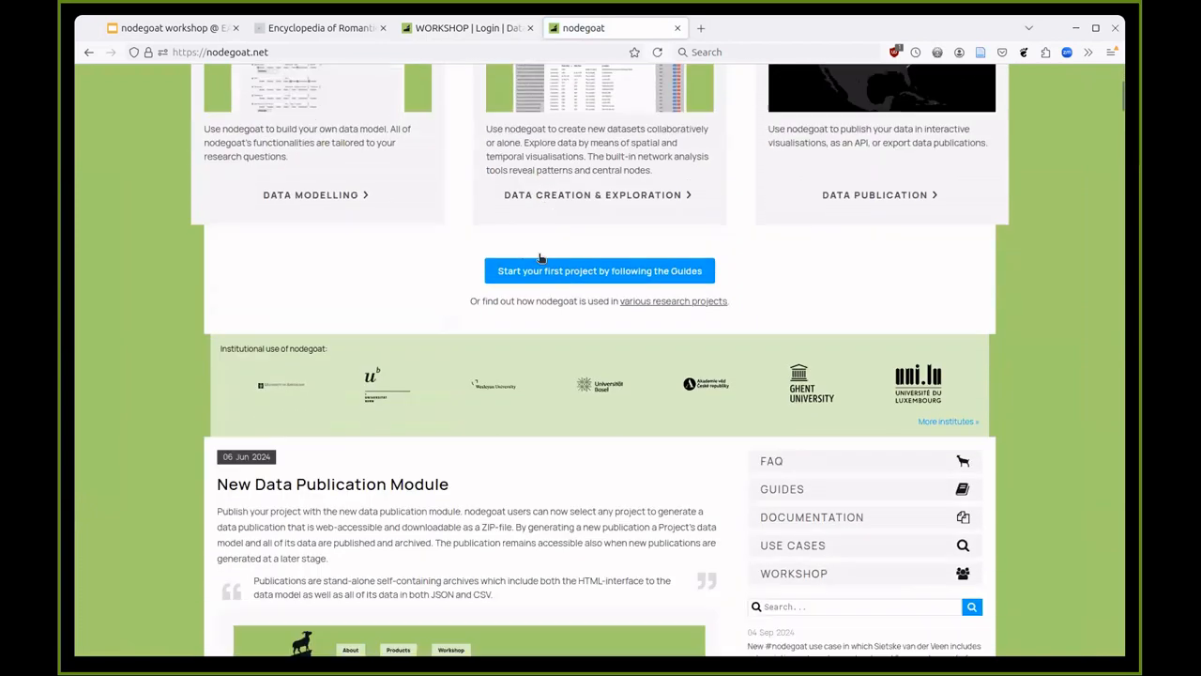
click(791, 544)
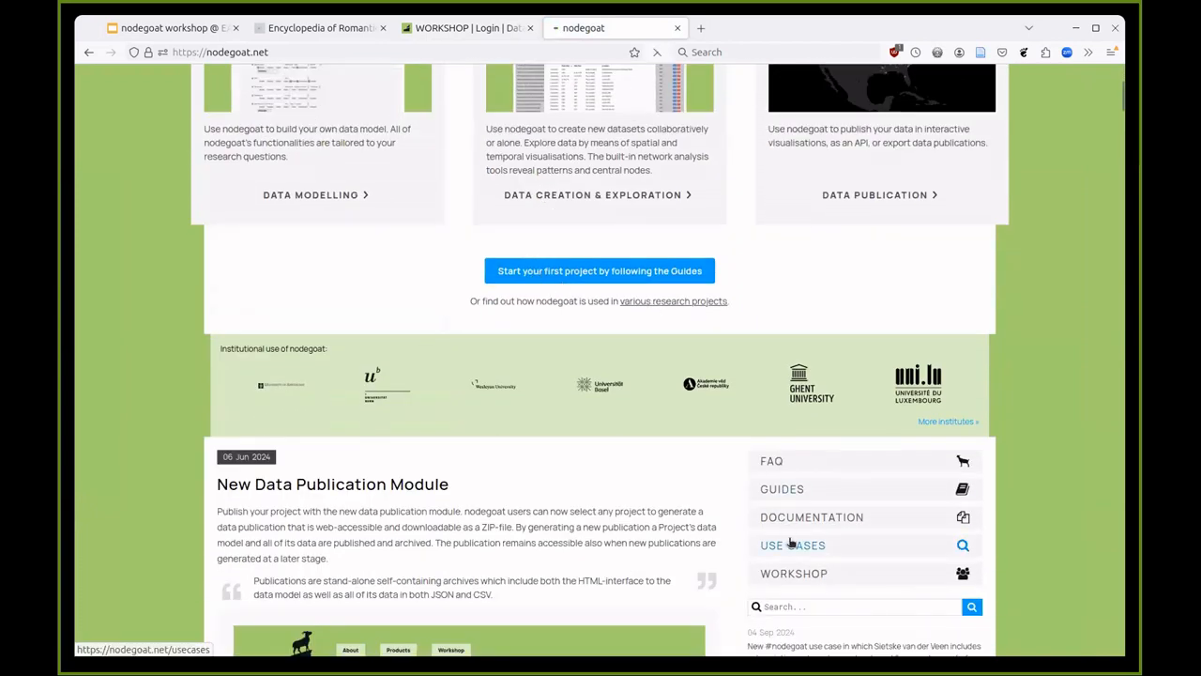
scroll(783, 469, down, 12)
scroll(787, 453, down, 10)
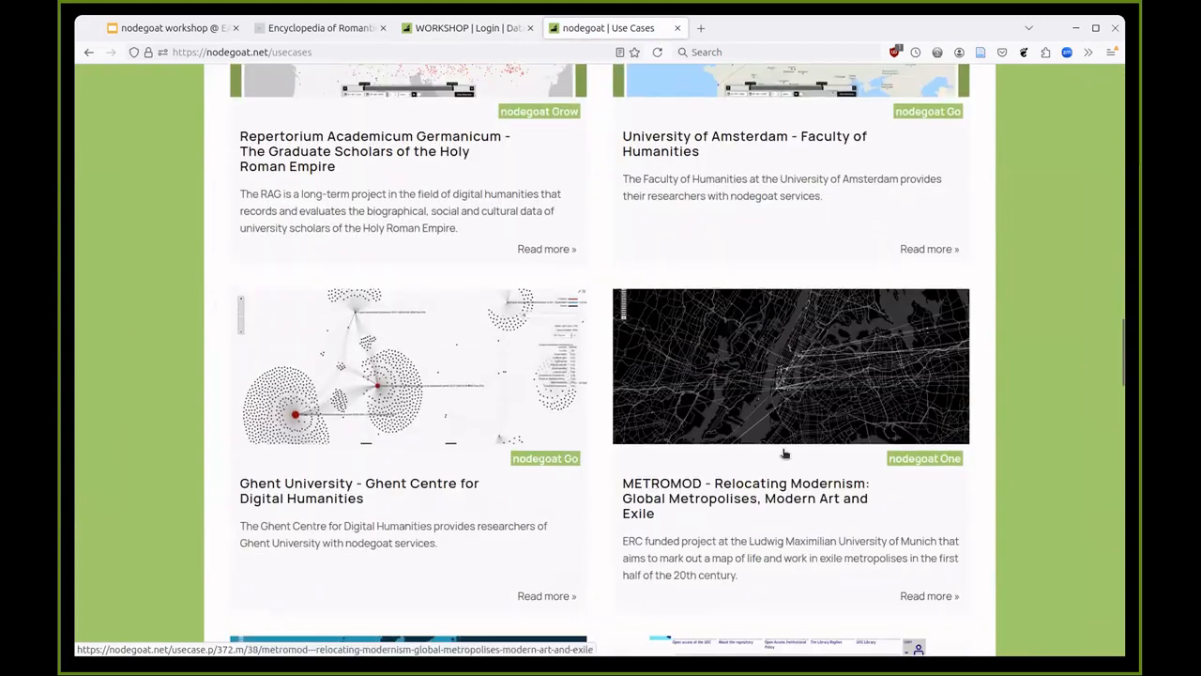
scroll(784, 453, down, 10)
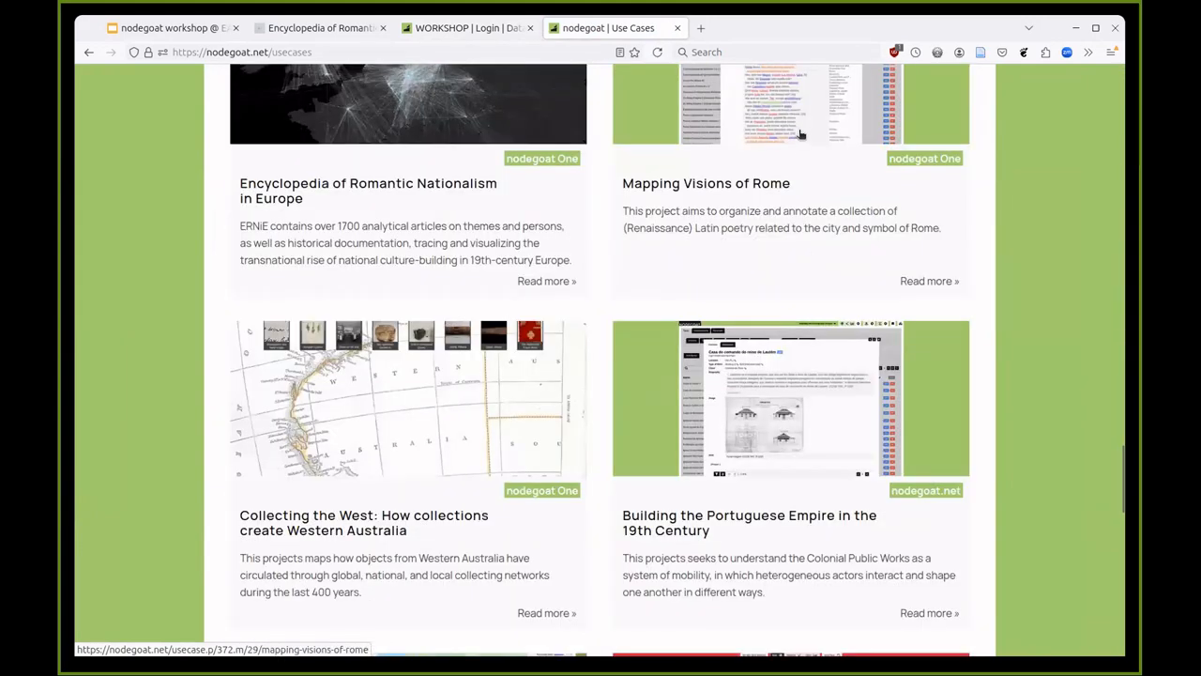
click(798, 134)
scroll(646, 352, down, 1)
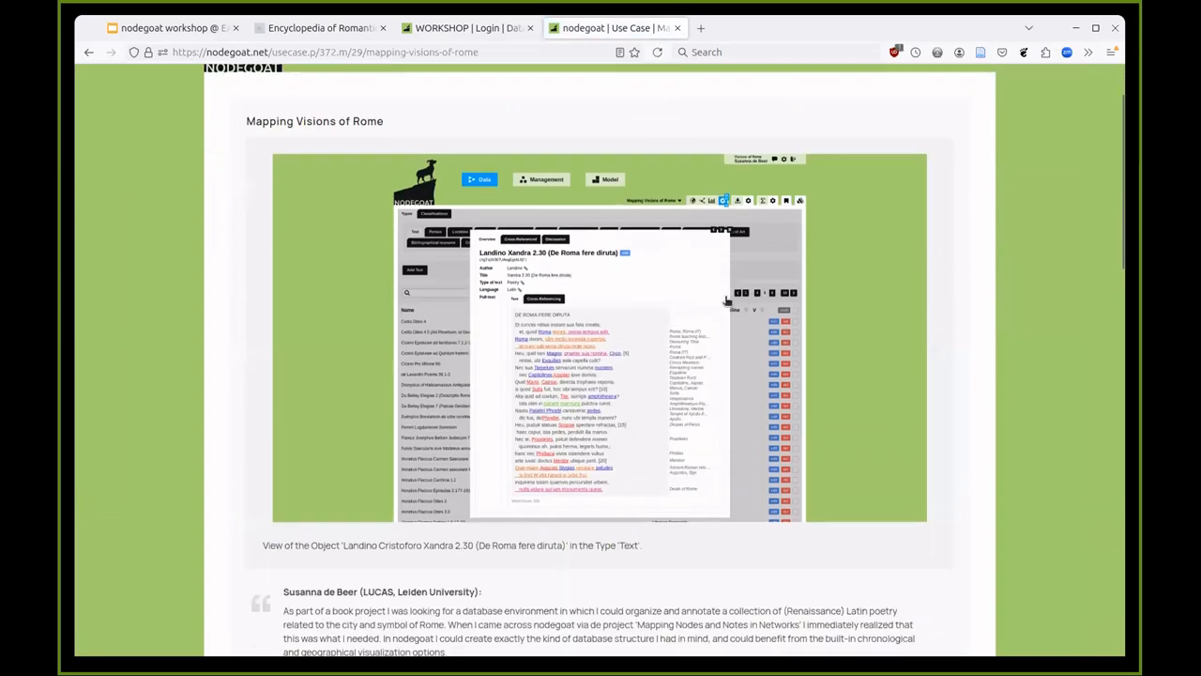
- Enlarge the Mapping Visions of Rome screenshot, then return to the workshop project's data tab
click(646, 352)
scroll(634, 356, down, 2)
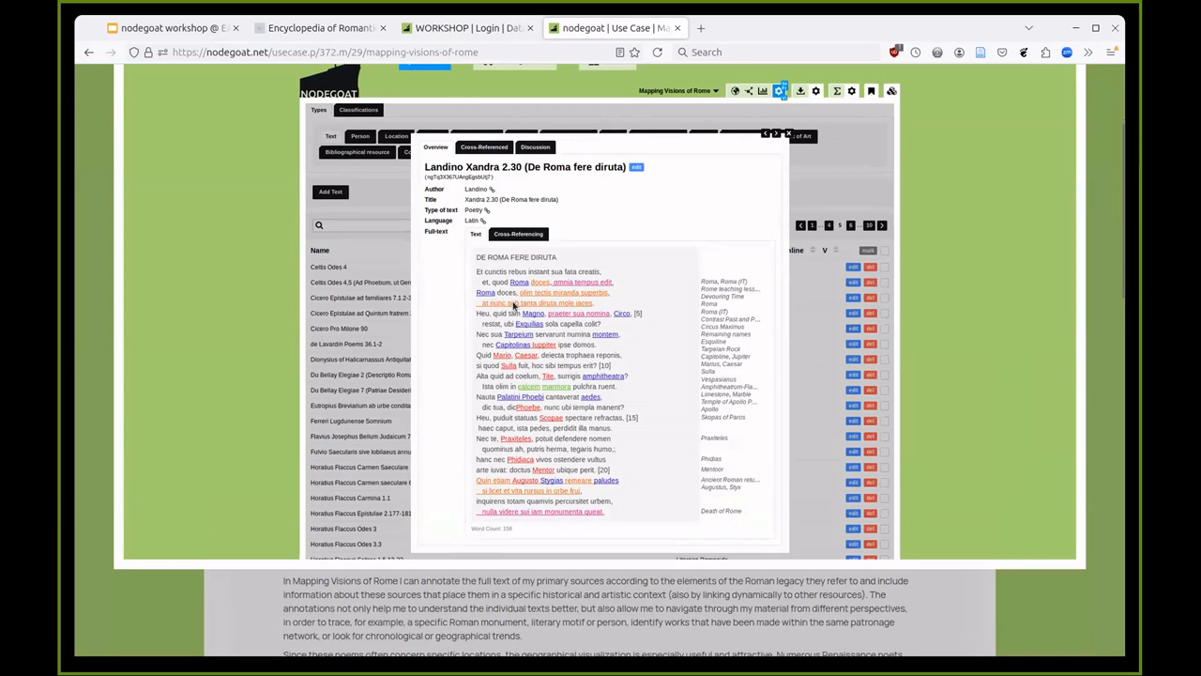
scroll(532, 341, up, 2)
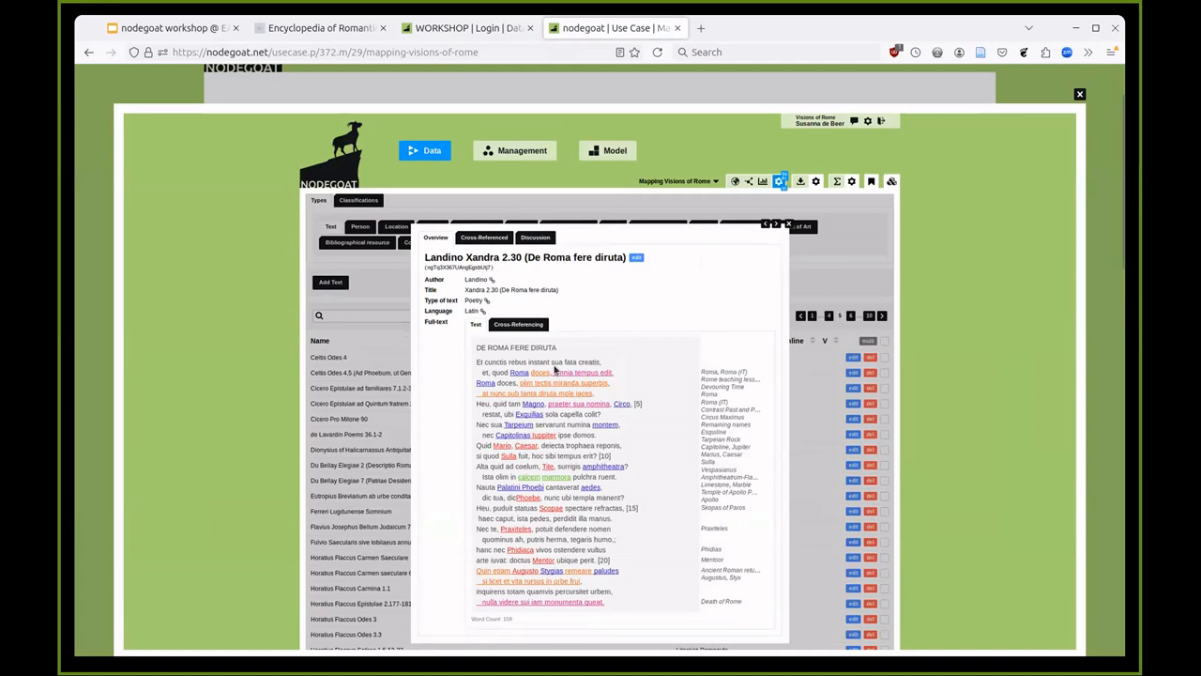
mouse_move(436, 35)
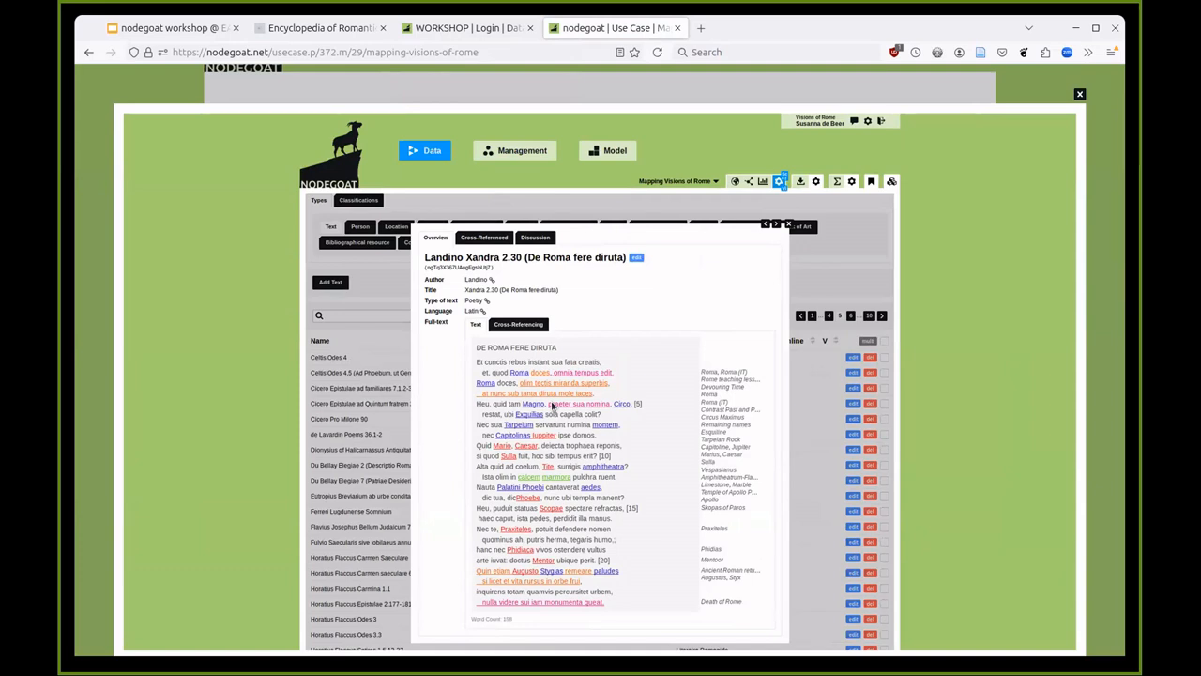
click(478, 34)
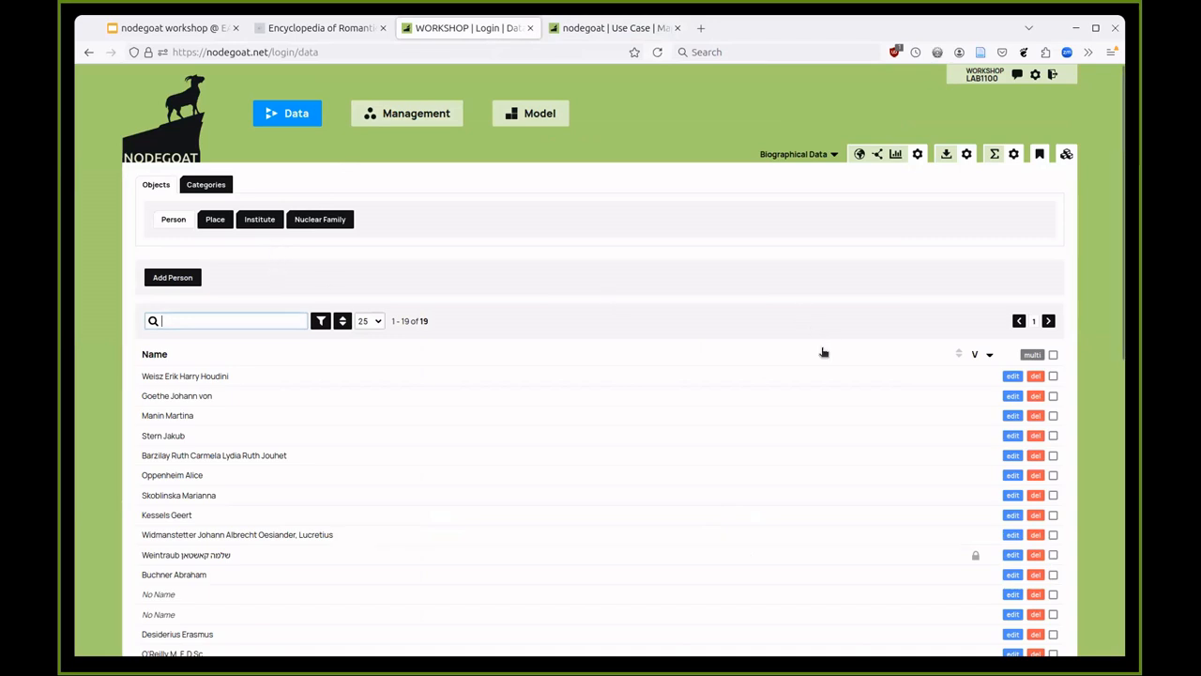
- Replace the trailing '?' in a person's Biographical Notes with 'I am planning to go to Bologna.'
click(1013, 514)
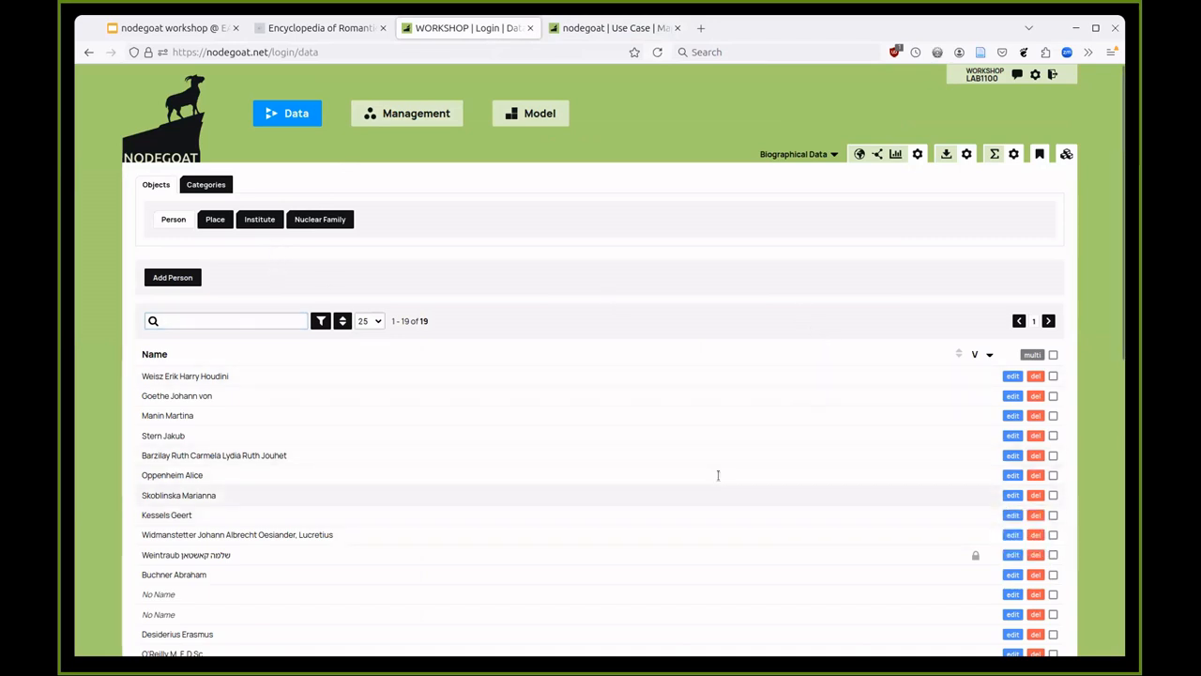
click(517, 285)
key(BackSpace)
text(I am planning to)
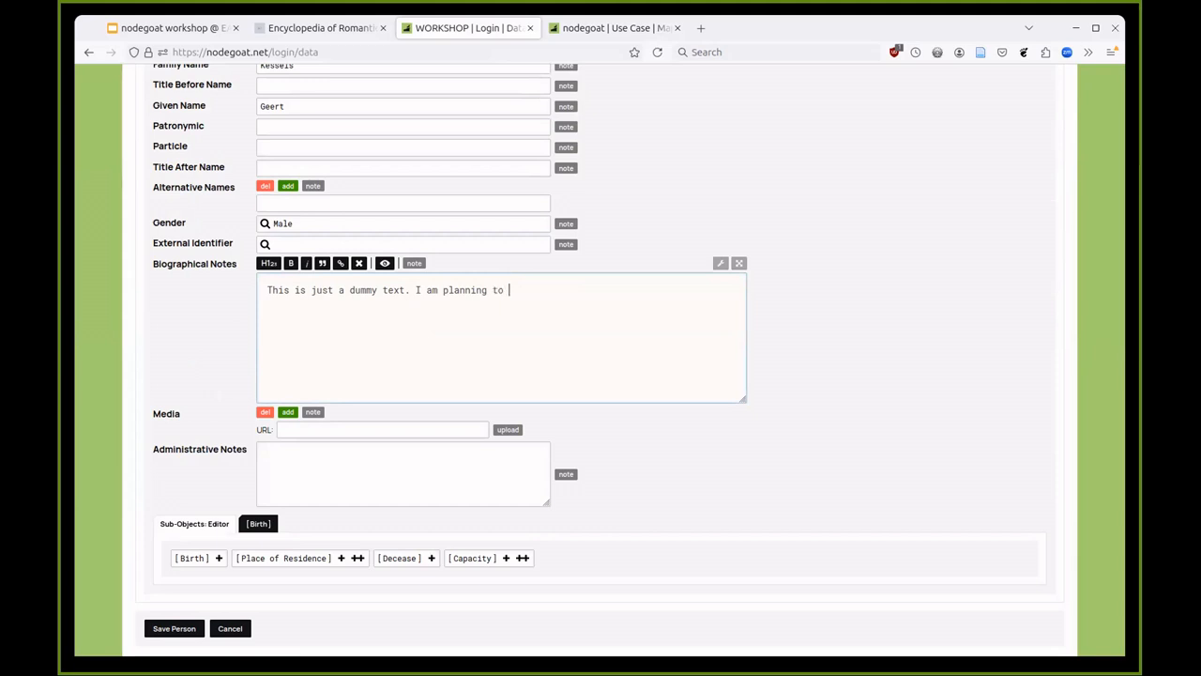
text( go to Bologna.)
- Tag the word 'Bologna' in the Biographical Notes as a reference to the Place object Bologna
double_click(566, 291)
click(595, 303)
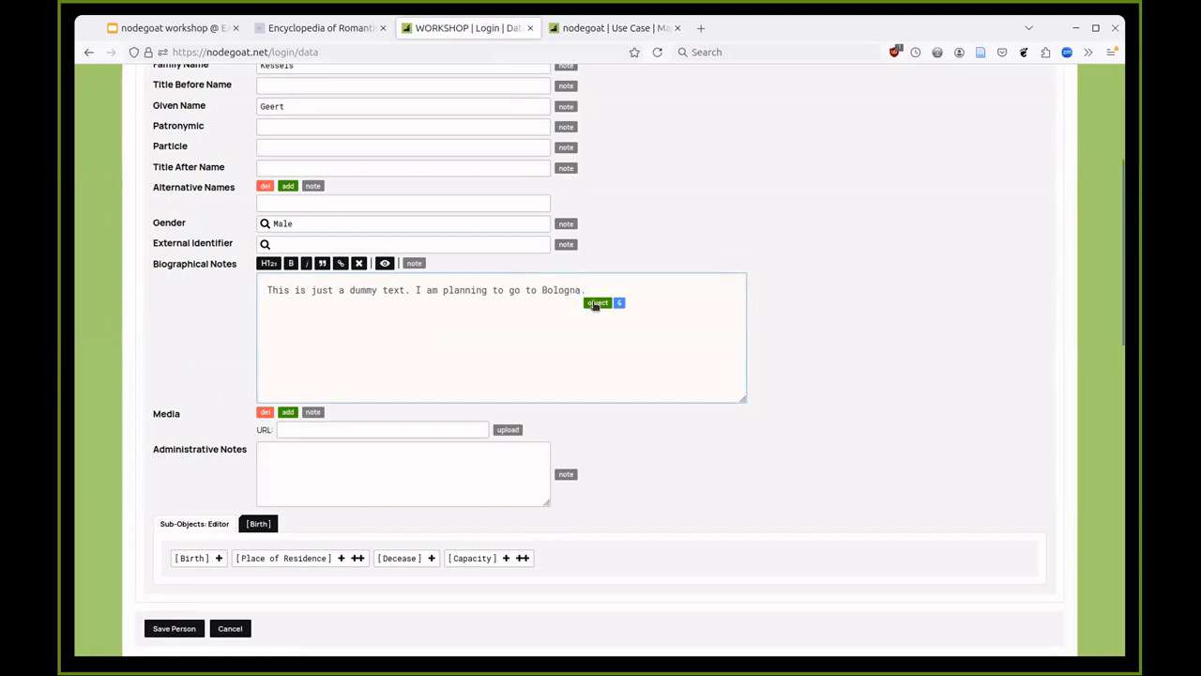
click(566, 165)
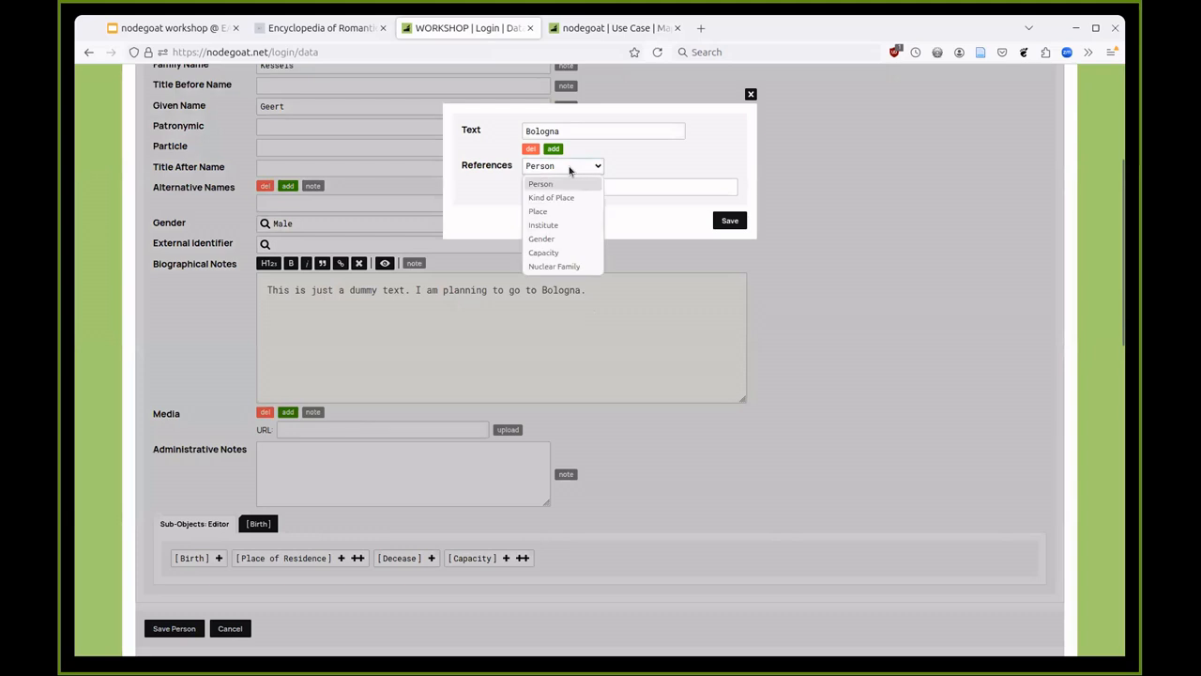
click(553, 211)
click(583, 185)
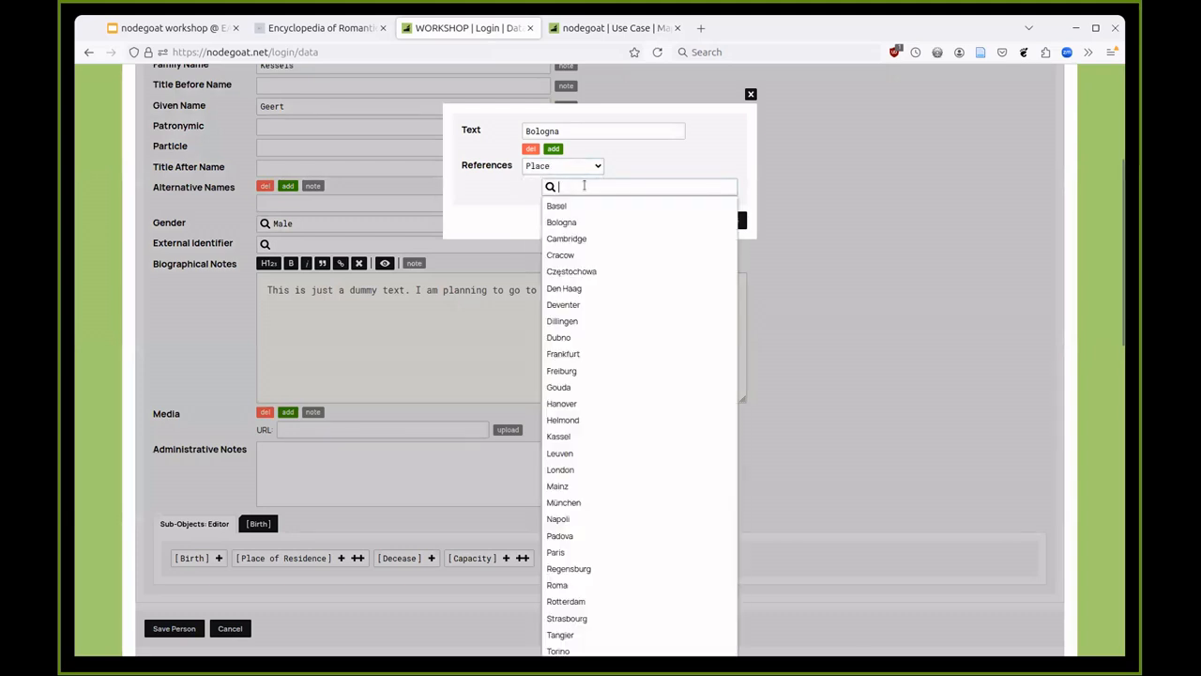
click(659, 221)
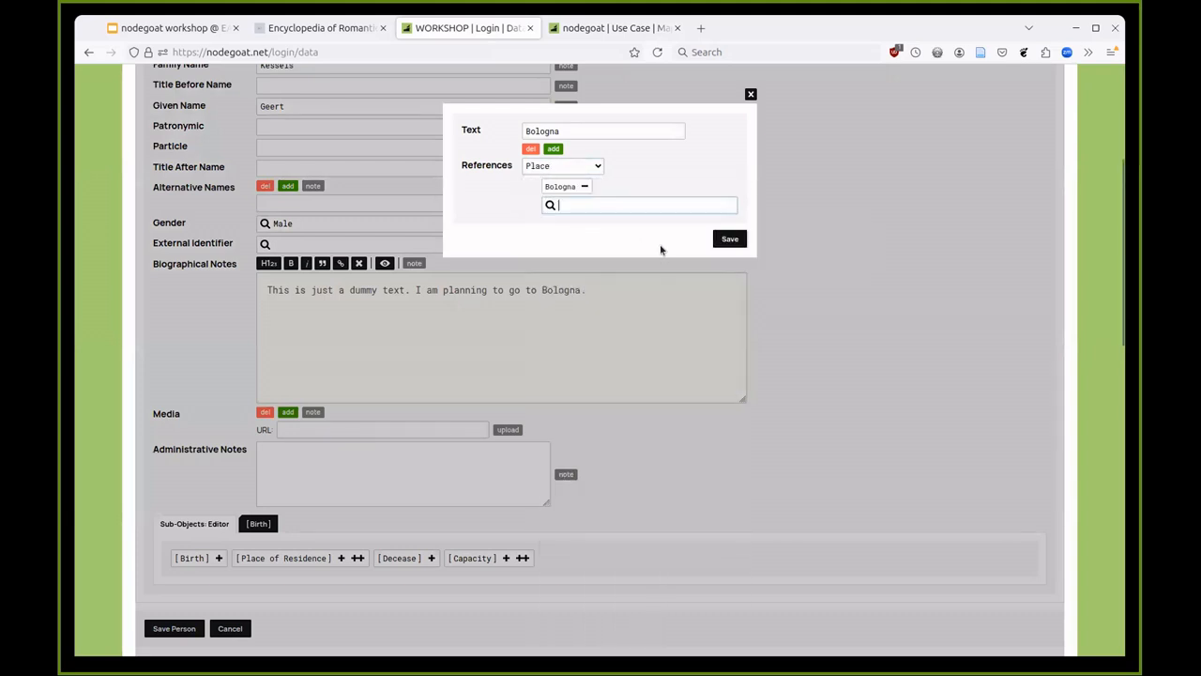
click(729, 240)
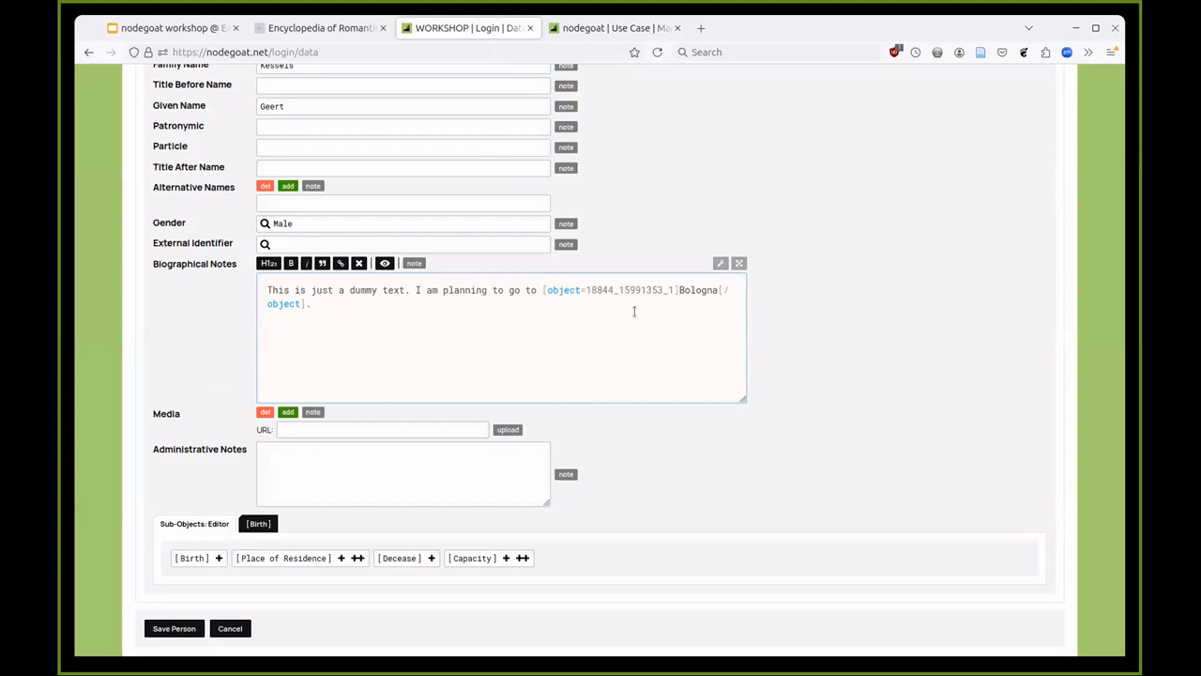
- Save the person record with its Bologna-tagged note and view the person's overview
scroll(376, 488, down, 2)
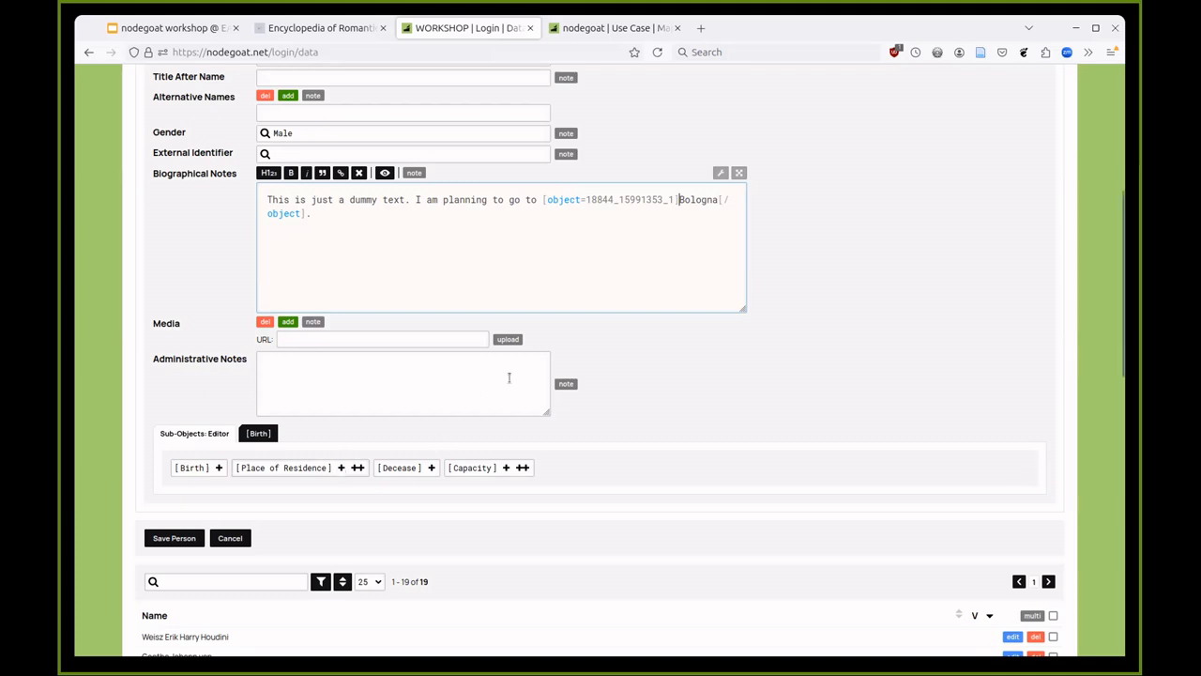
click(670, 401)
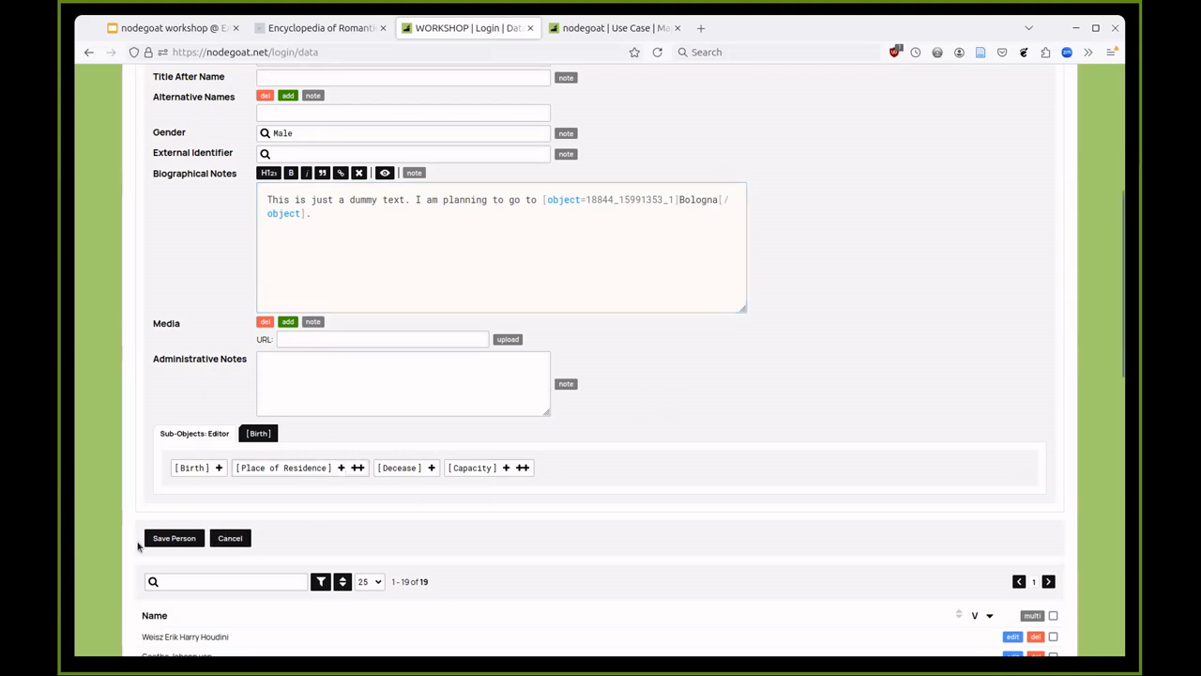
click(173, 542)
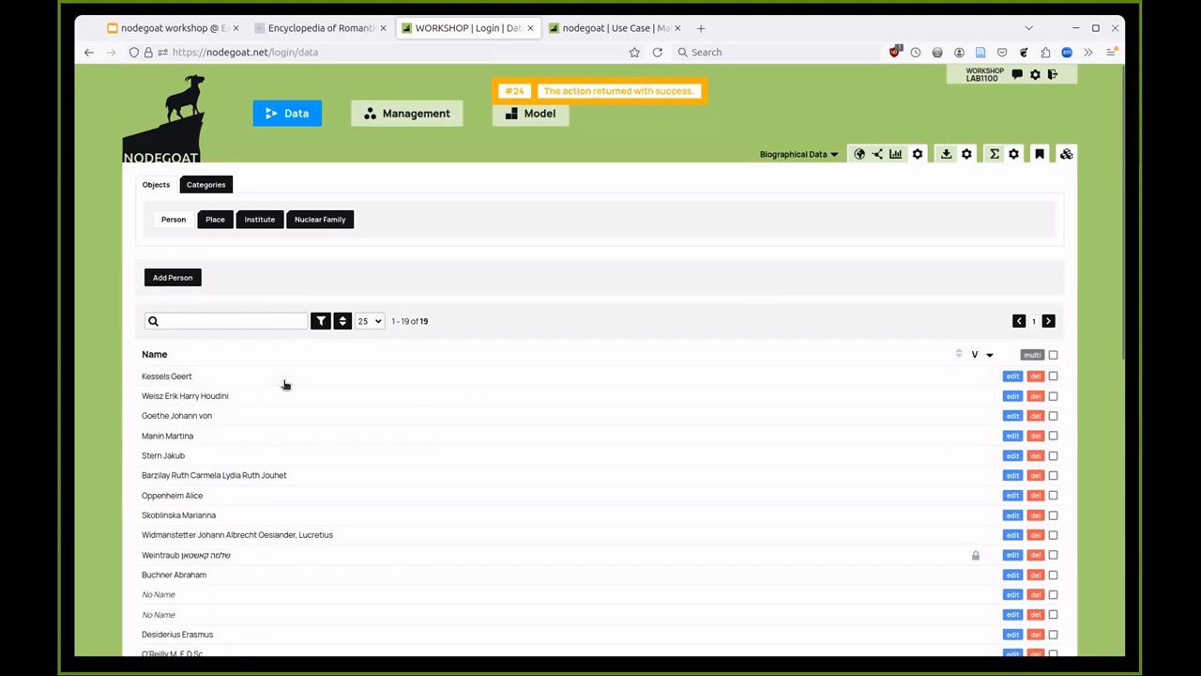
click(284, 380)
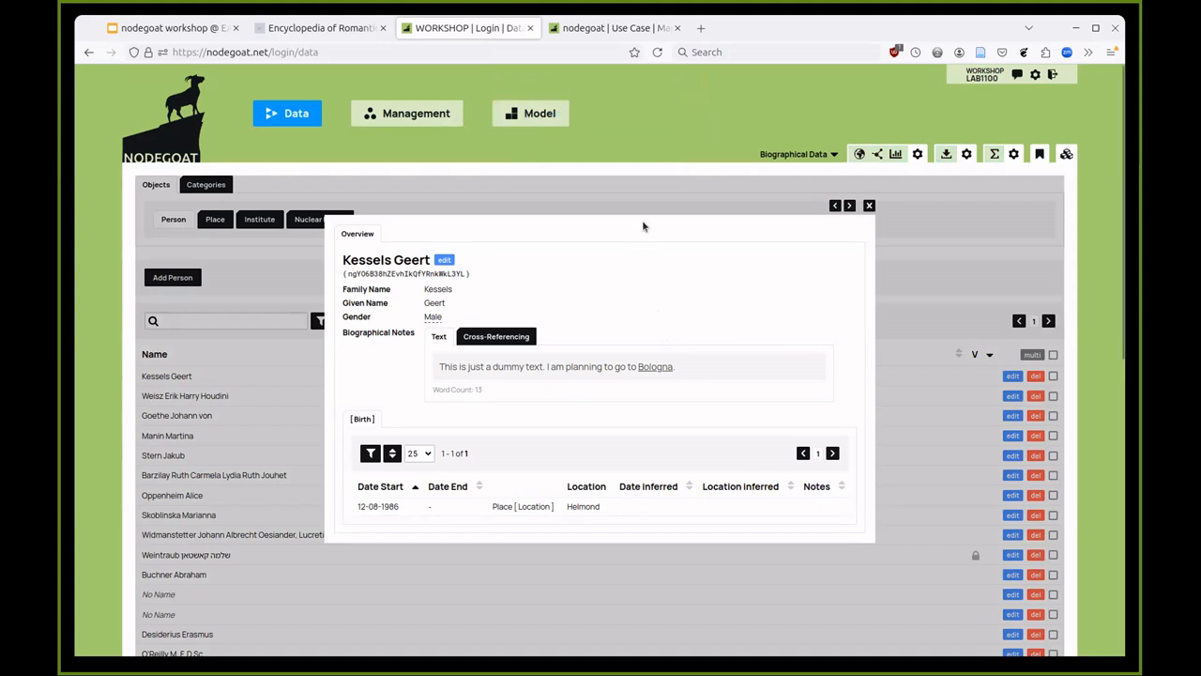
- Close the person overview to return to the 19-entry Person list
click(626, 201)
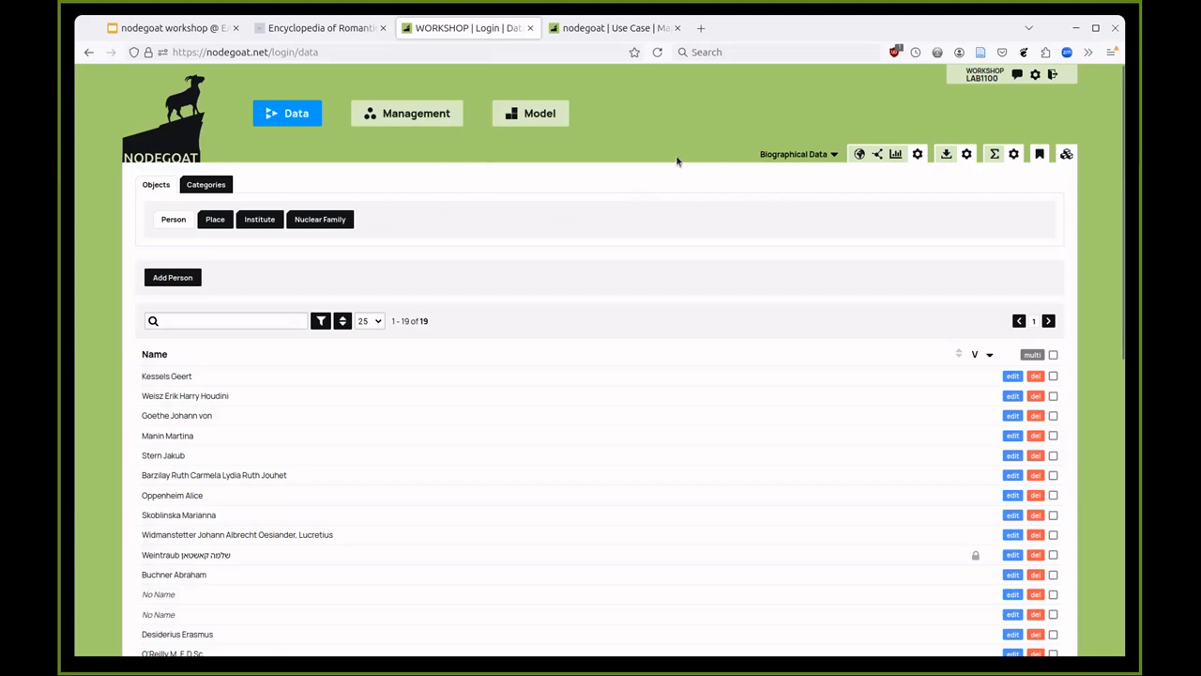
- Filter the Person list to family names containing 'a', leaving 7 of 19 people
click(320, 322)
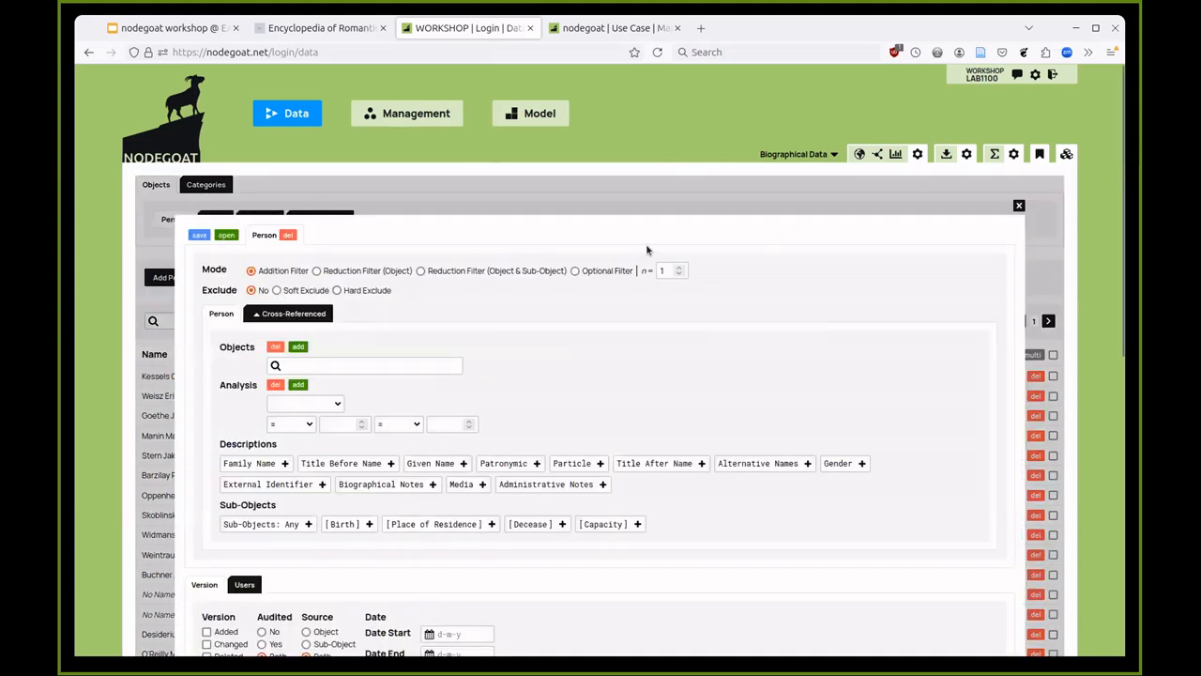
scroll(645, 249, down, 2)
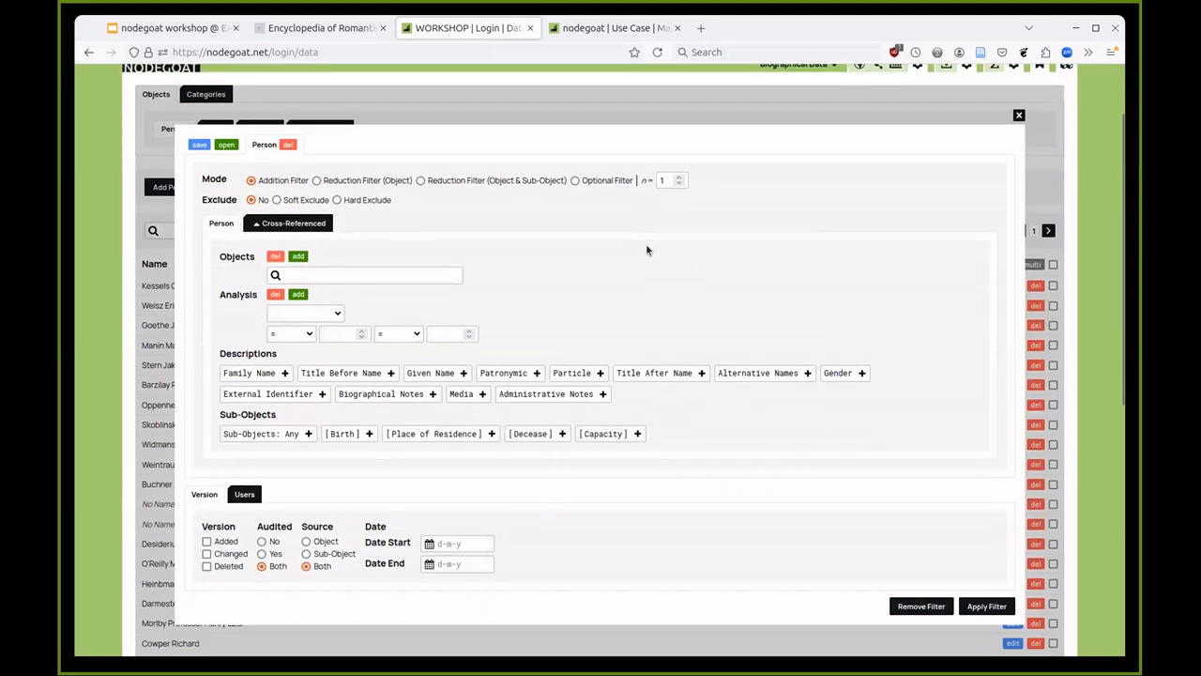
click(284, 373)
click(373, 437)
text(a)
scroll(909, 345, down, 4)
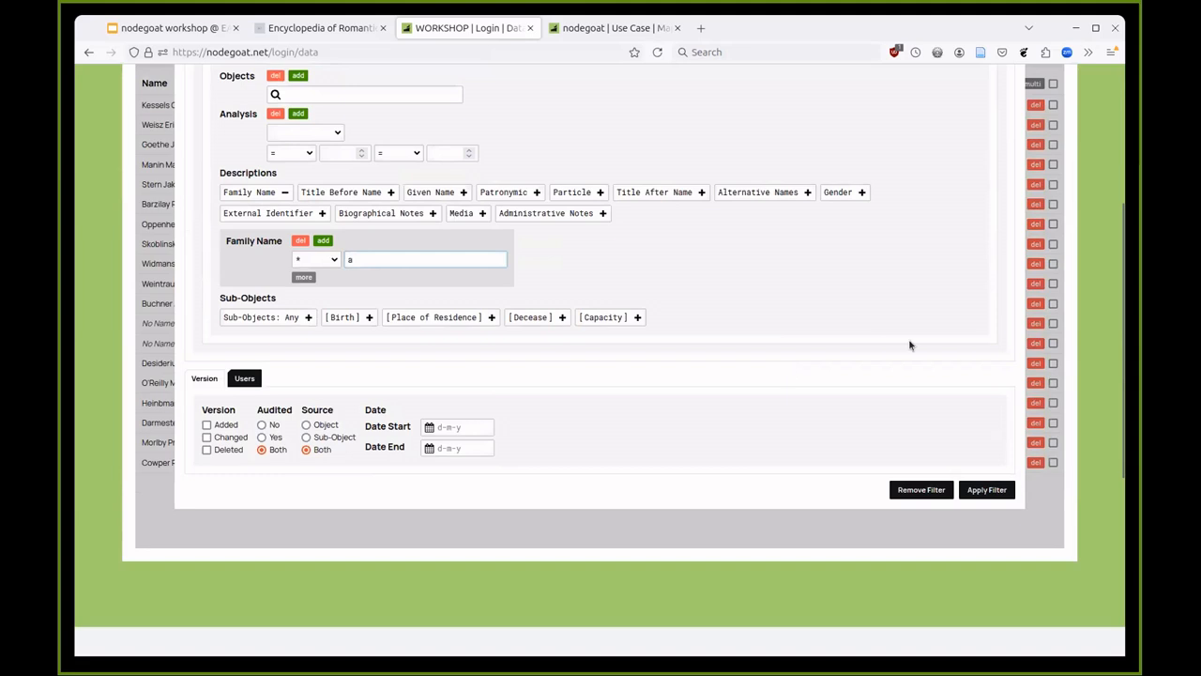
click(986, 488)
scroll(316, 427, up, 3)
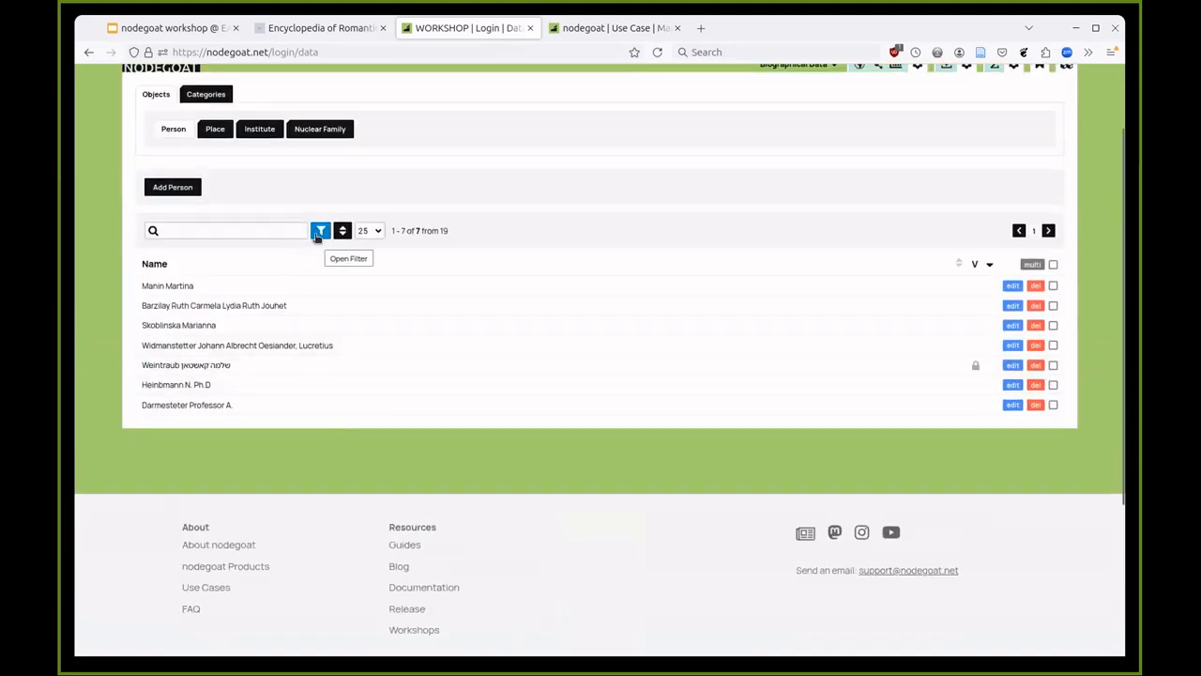
click(320, 231)
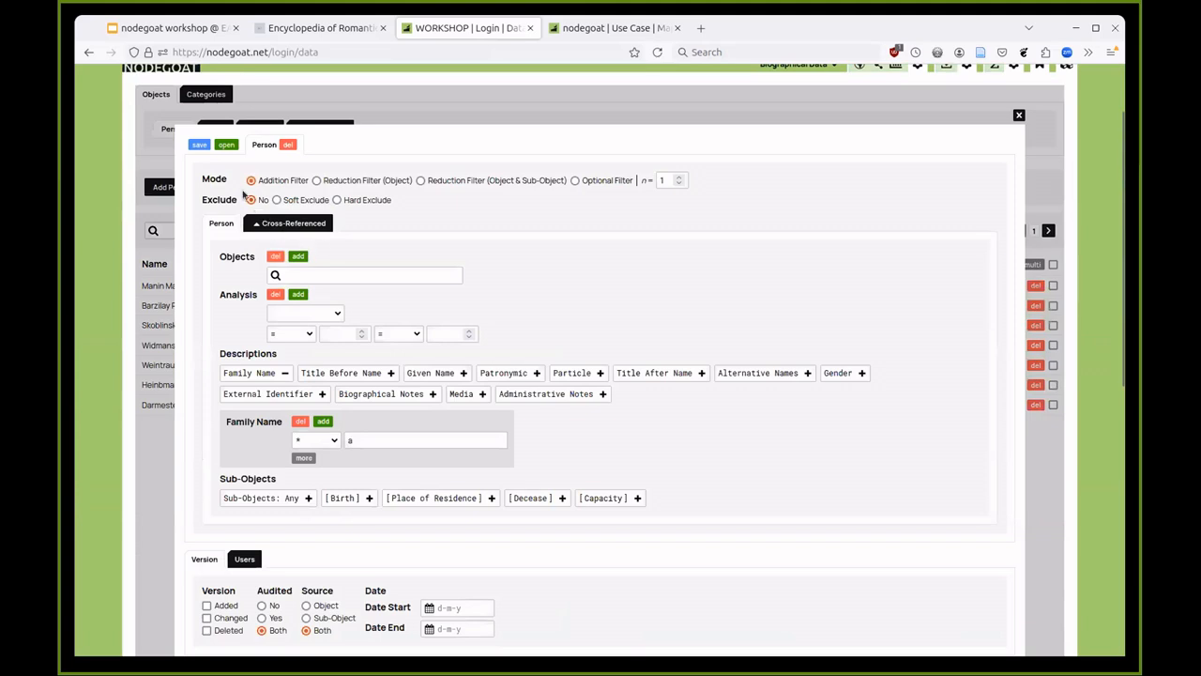
- Save the Family Name filter as 'People with an 'A' in their name' and return to the list
click(200, 145)
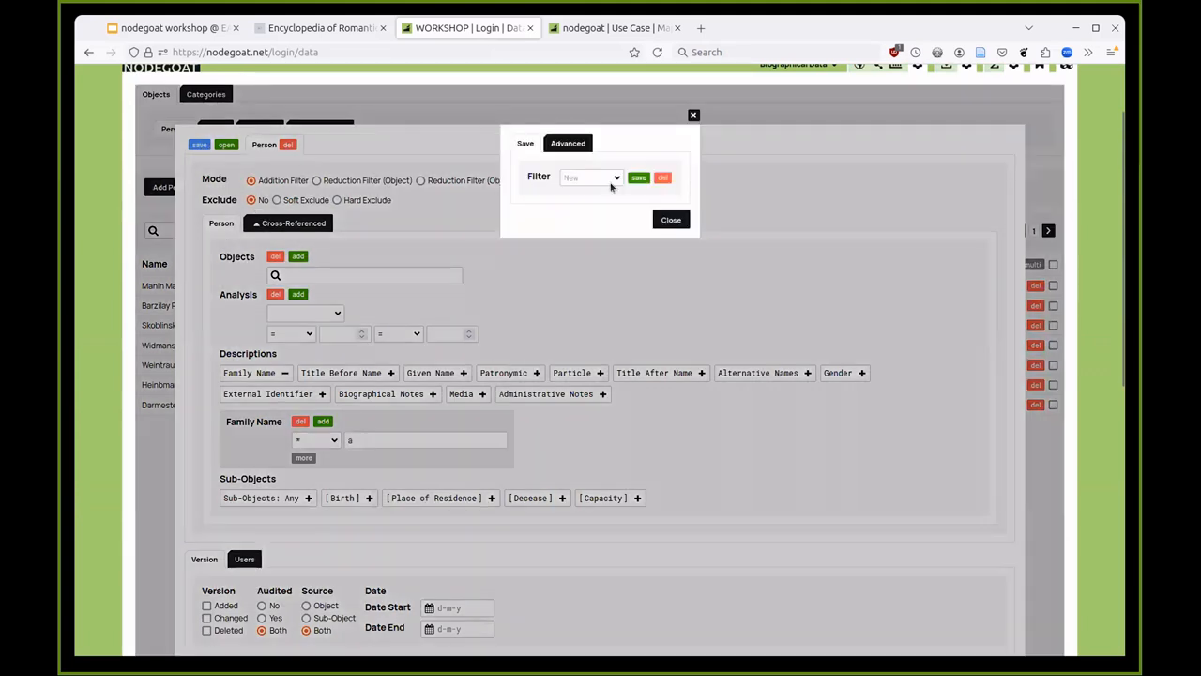
click(602, 180)
click(601, 180)
click(638, 178)
text(People with a)
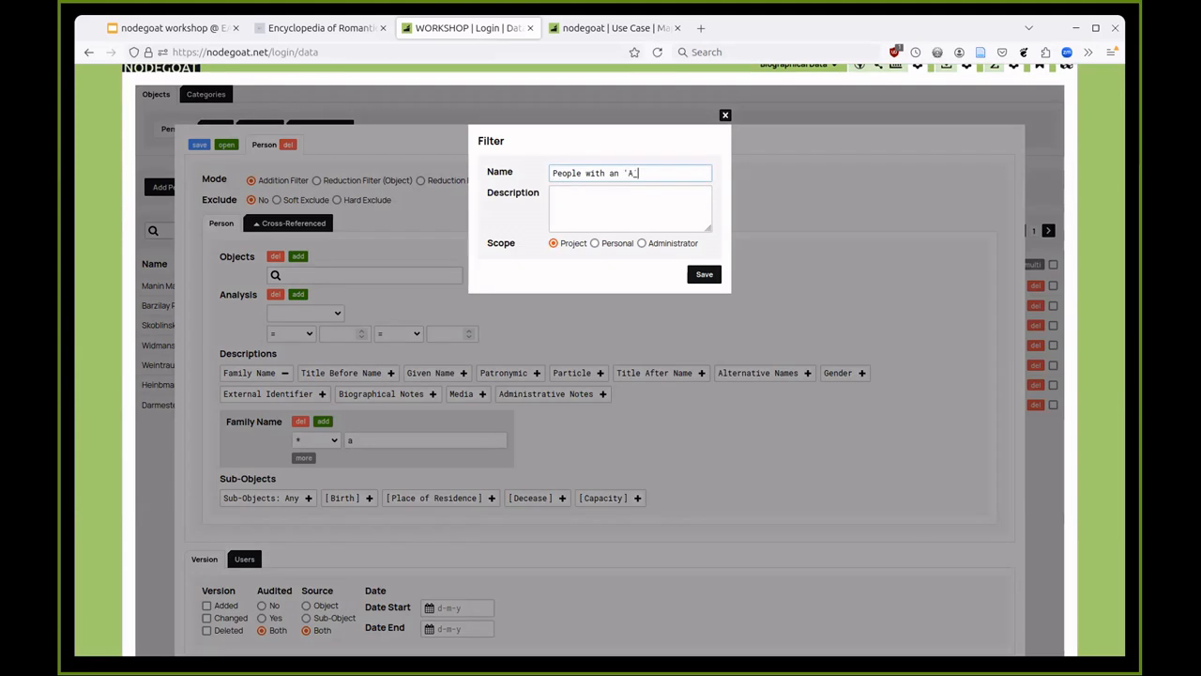
text(n their name)
click(702, 274)
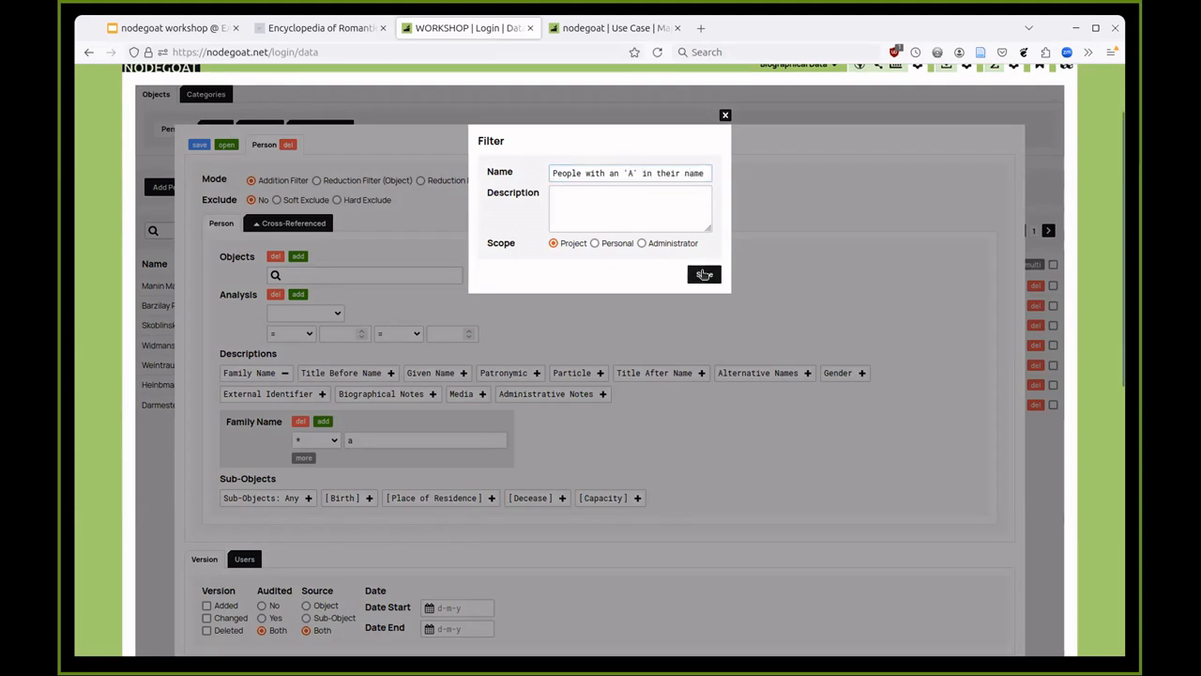
click(700, 277)
scroll(699, 277, up, 2)
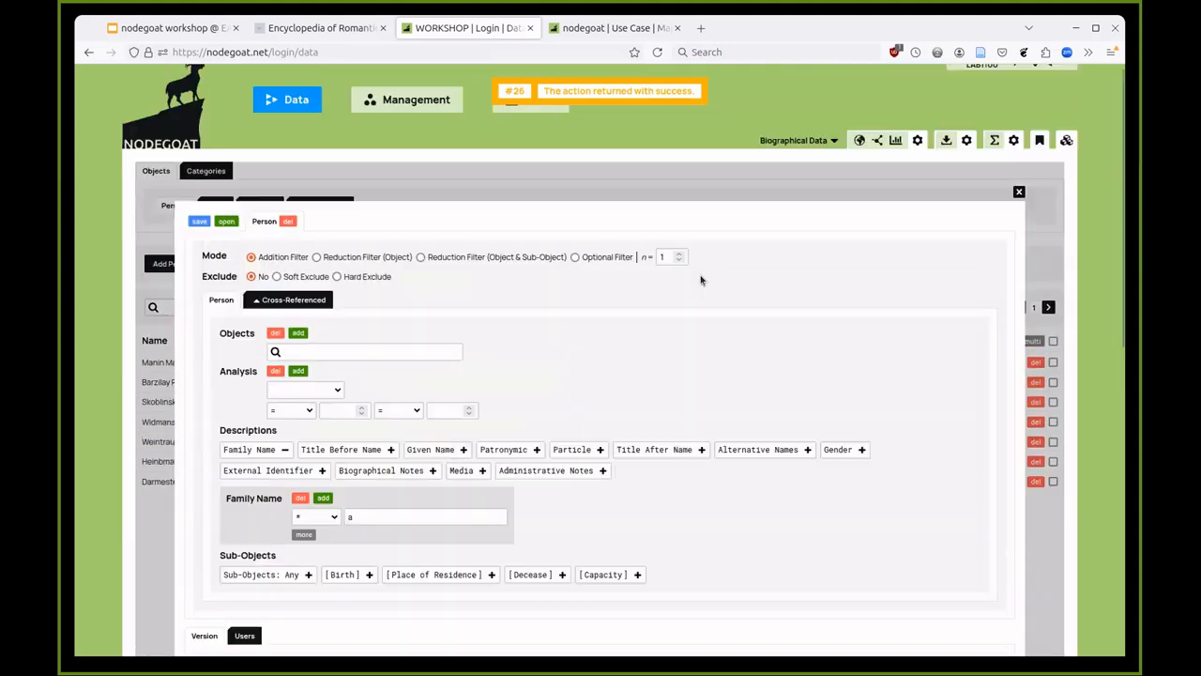
click(712, 194)
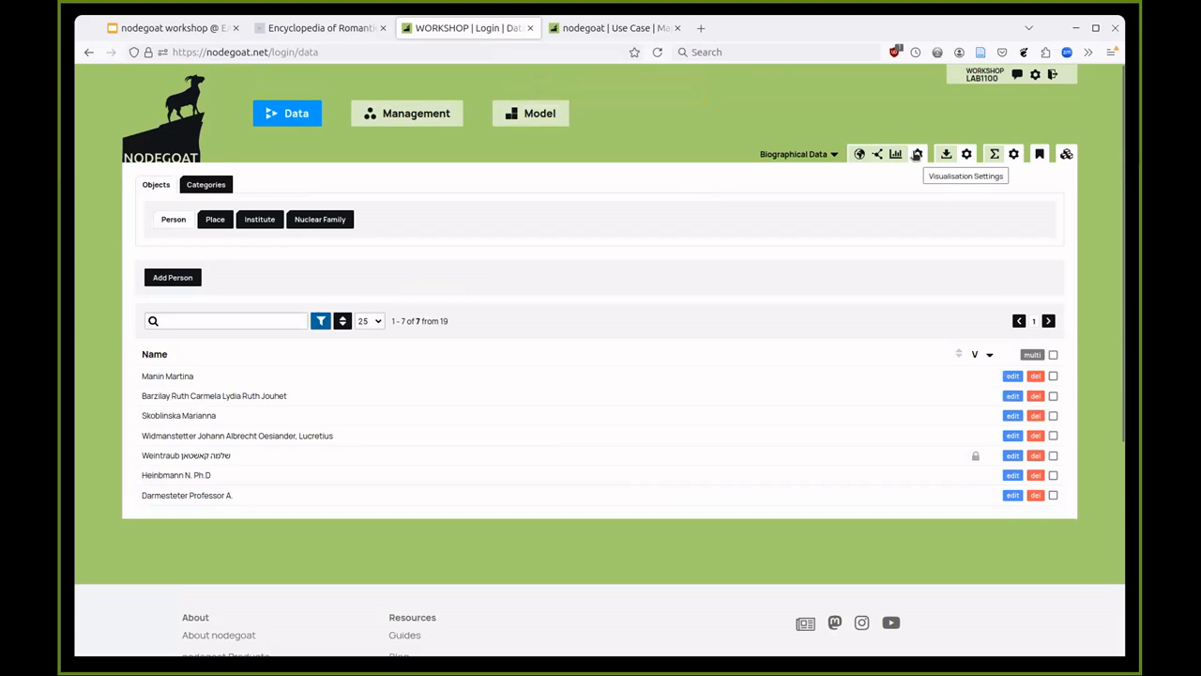
- Limit the visualisation scope to the [Birth] sub-object and save it as 'Birth Only'
click(916, 154)
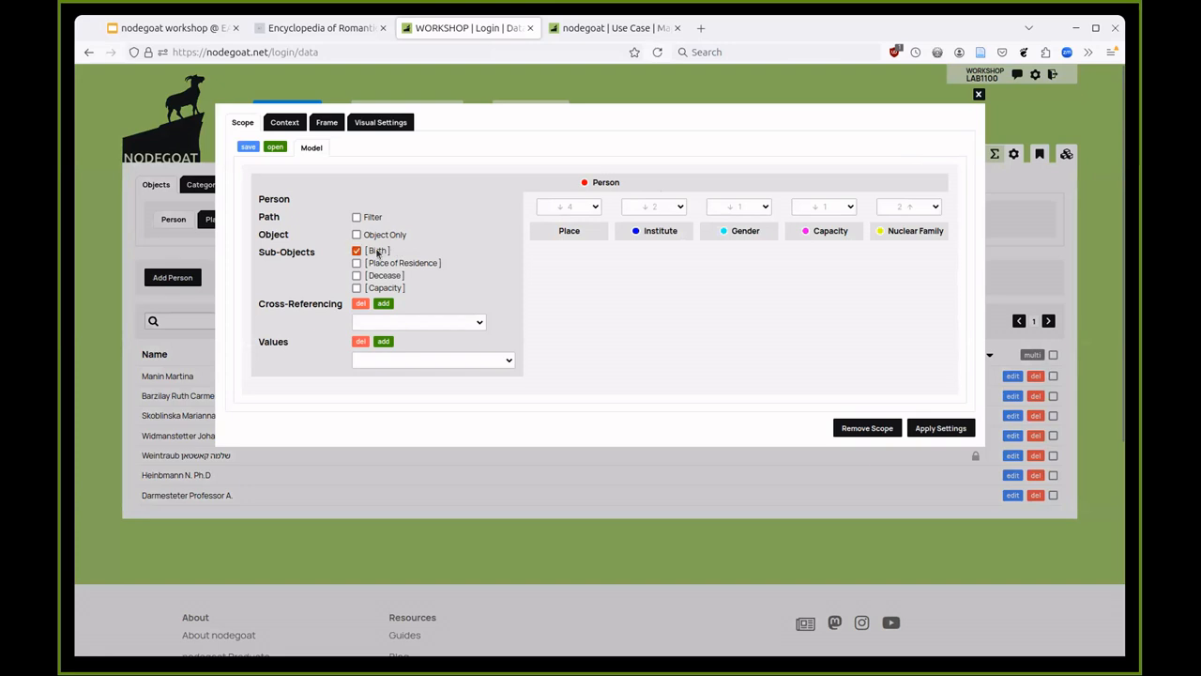
click(380, 252)
click(248, 146)
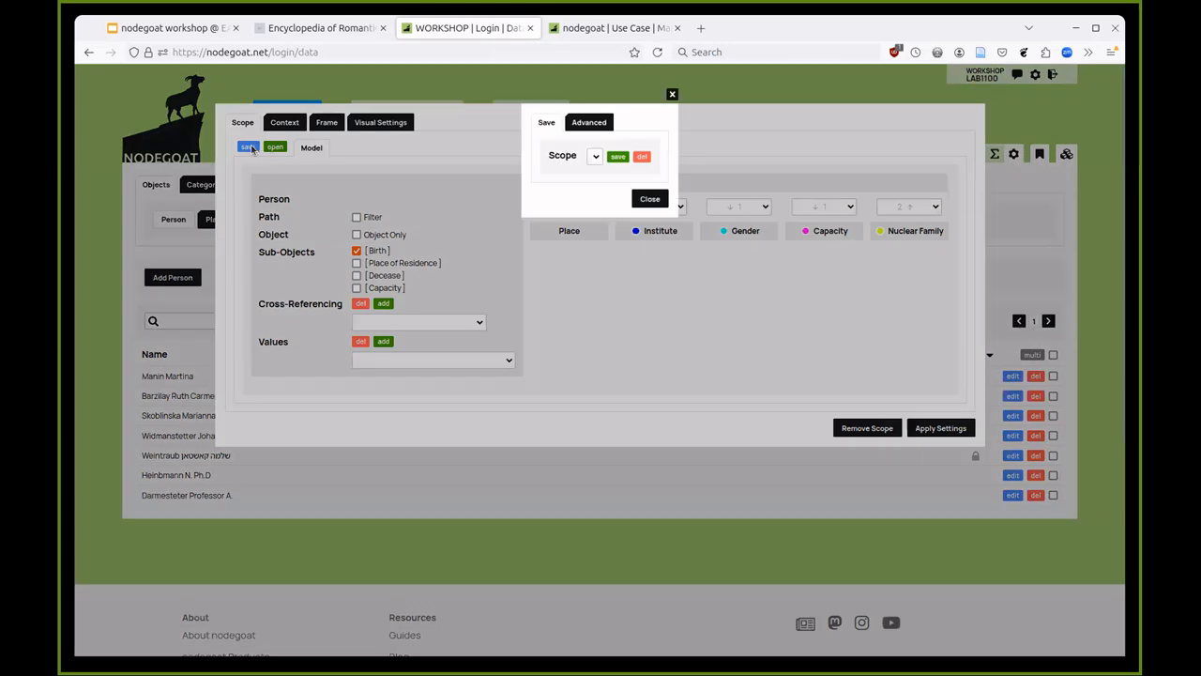
click(616, 155)
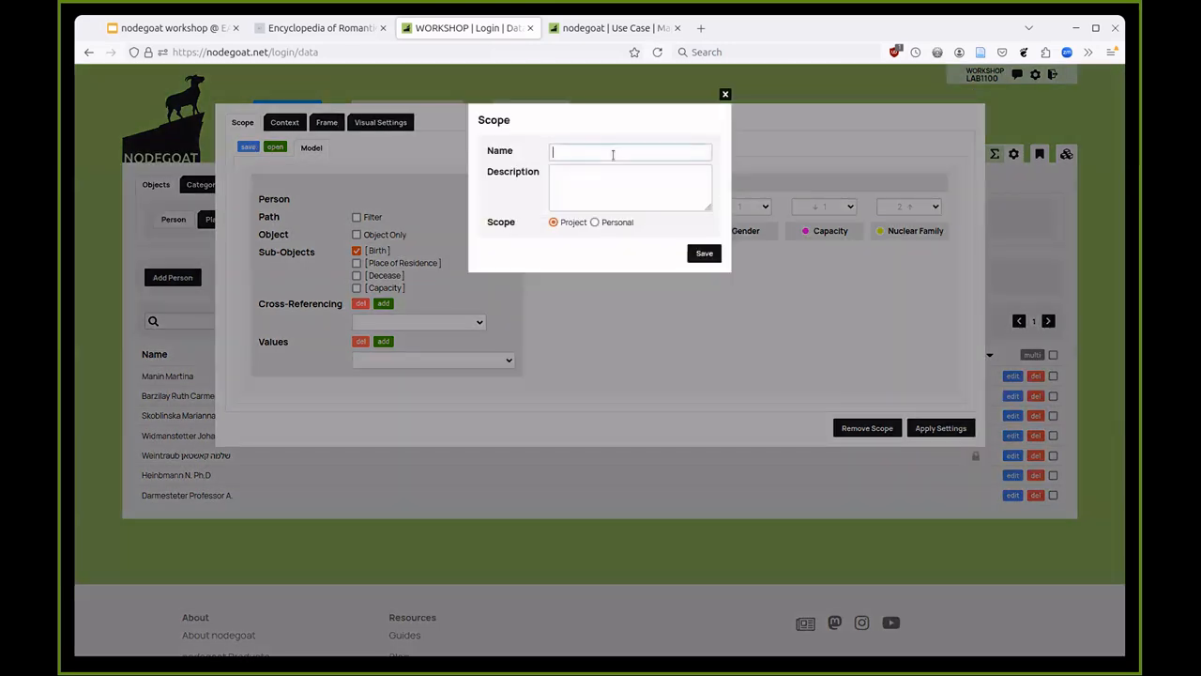
text(Birth Only)
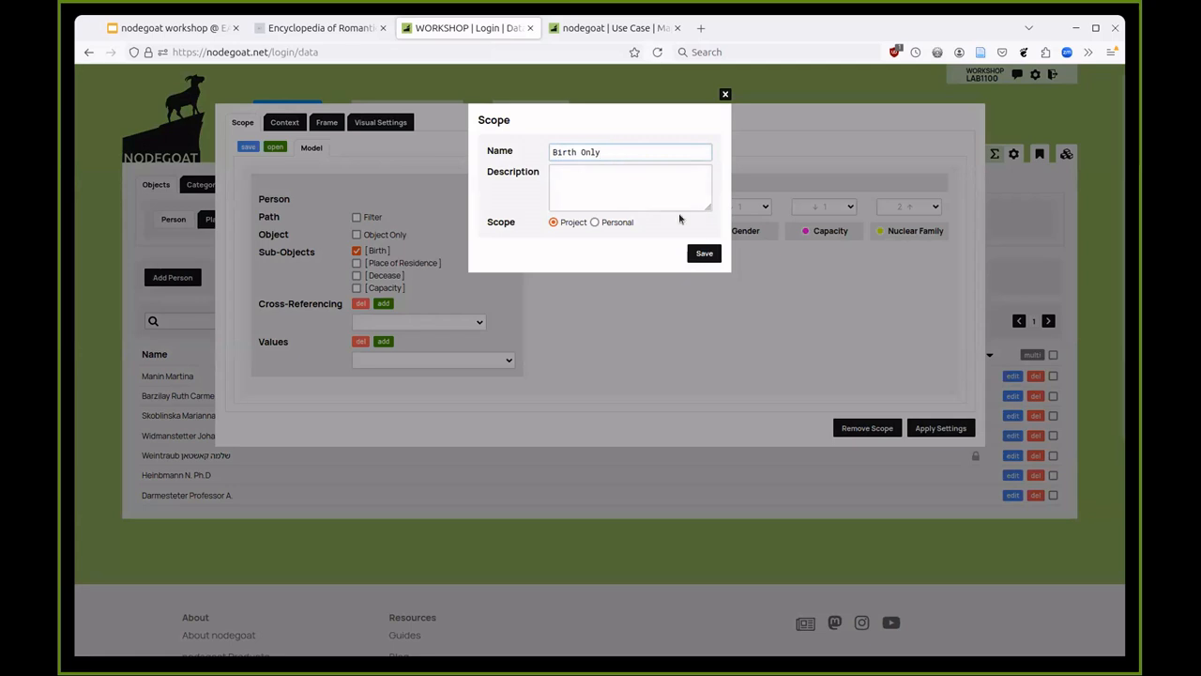
click(703, 253)
click(997, 222)
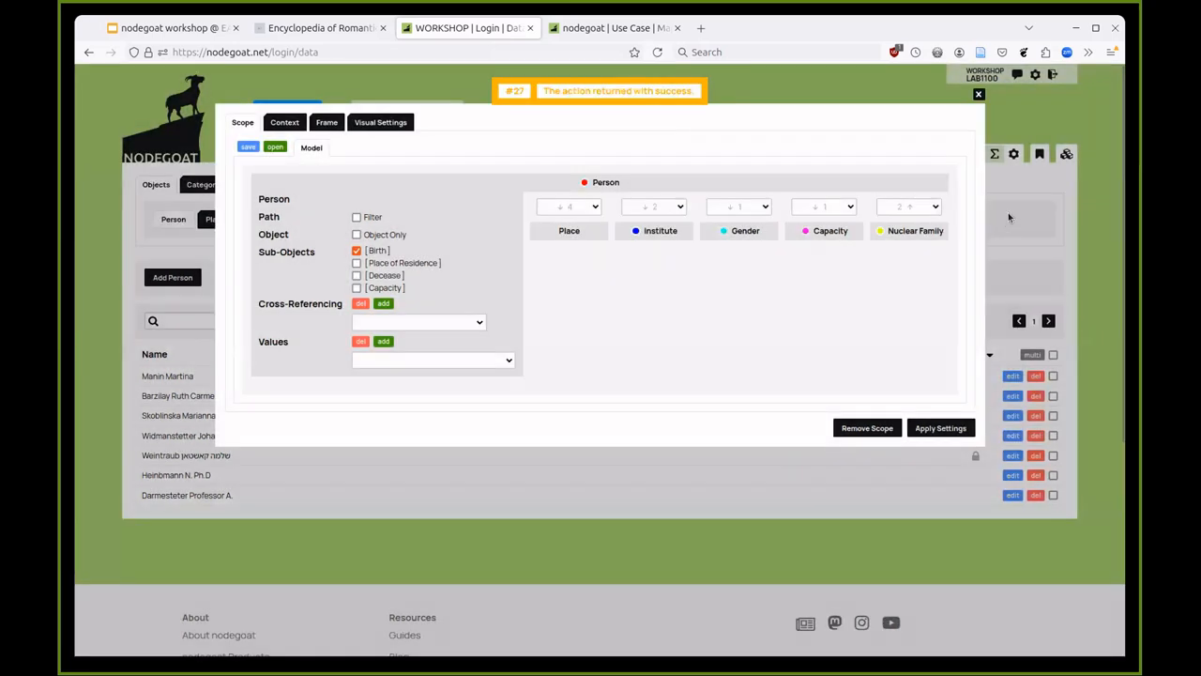
click(1007, 212)
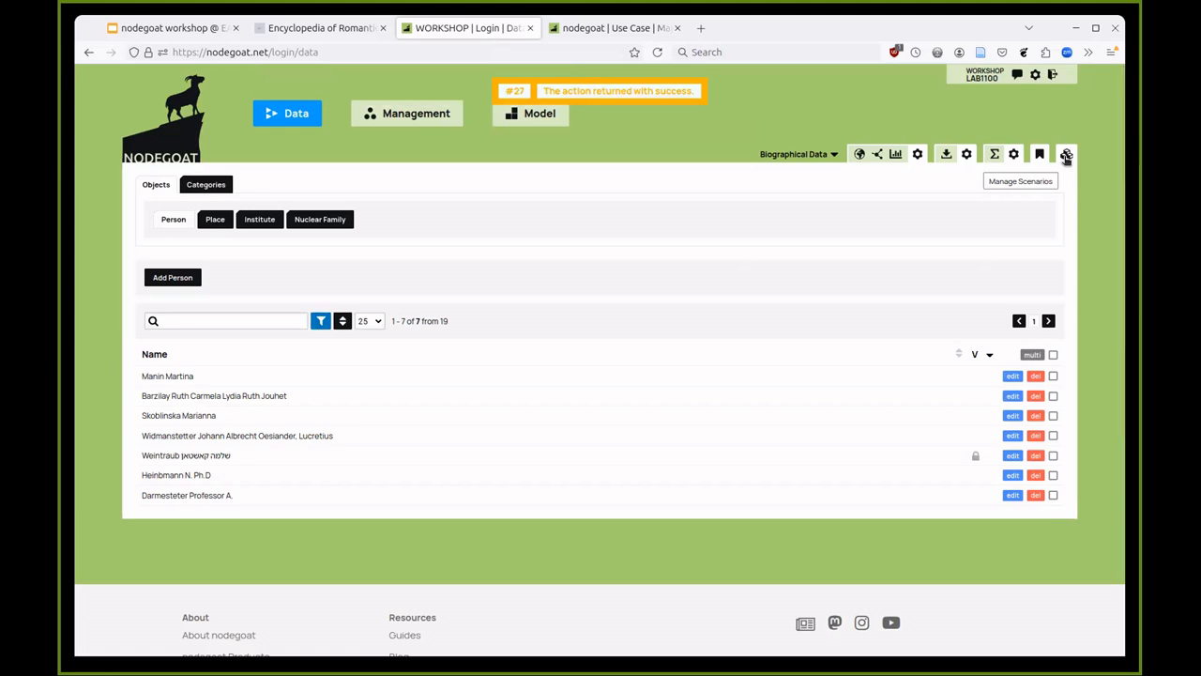
- Store a scenario 'Birth places of people with an 'A'' using the saved name filter and Birth Only scope
click(168, 223)
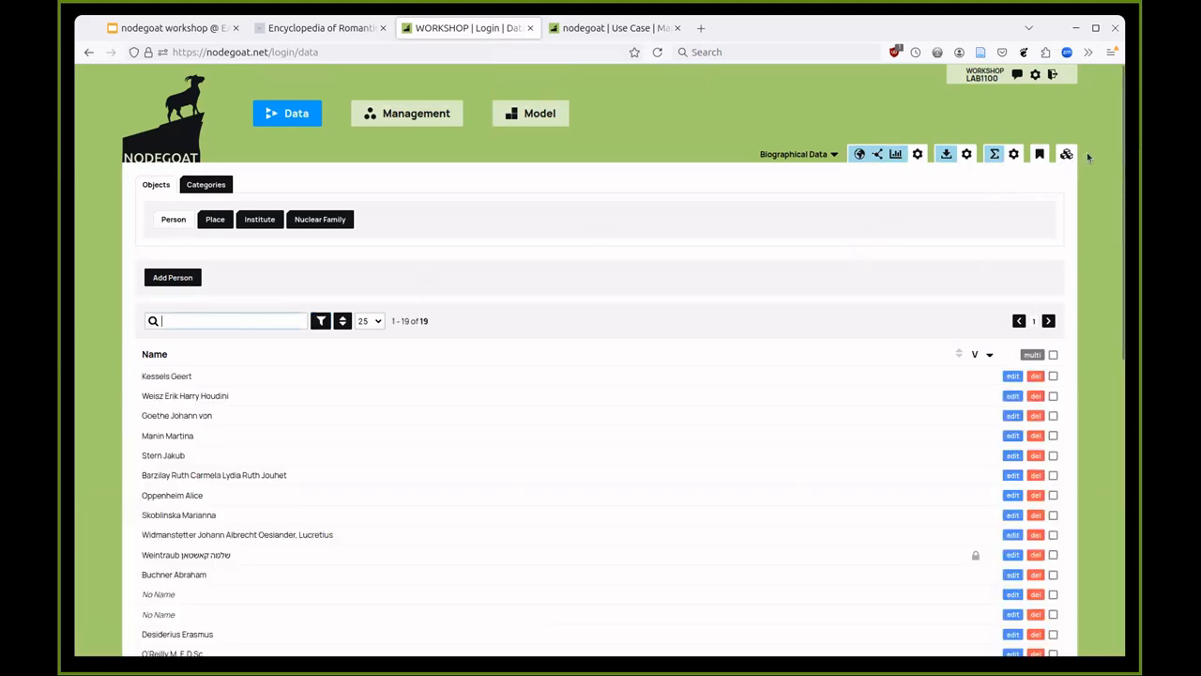
click(1066, 156)
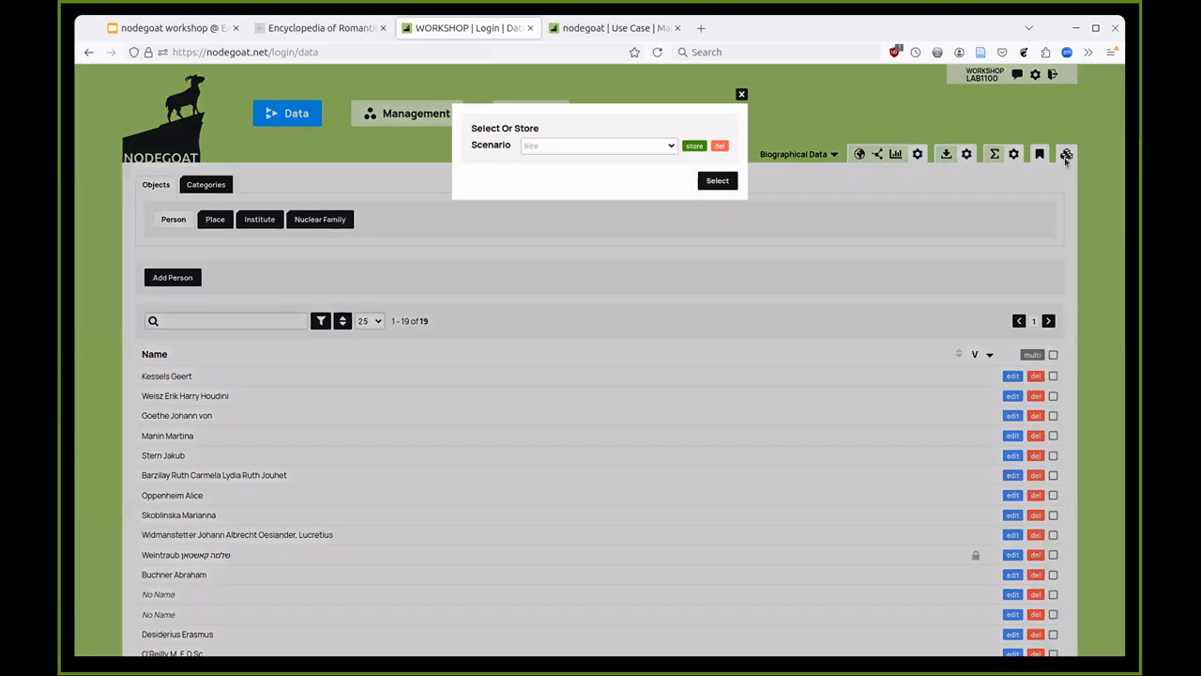
click(694, 147)
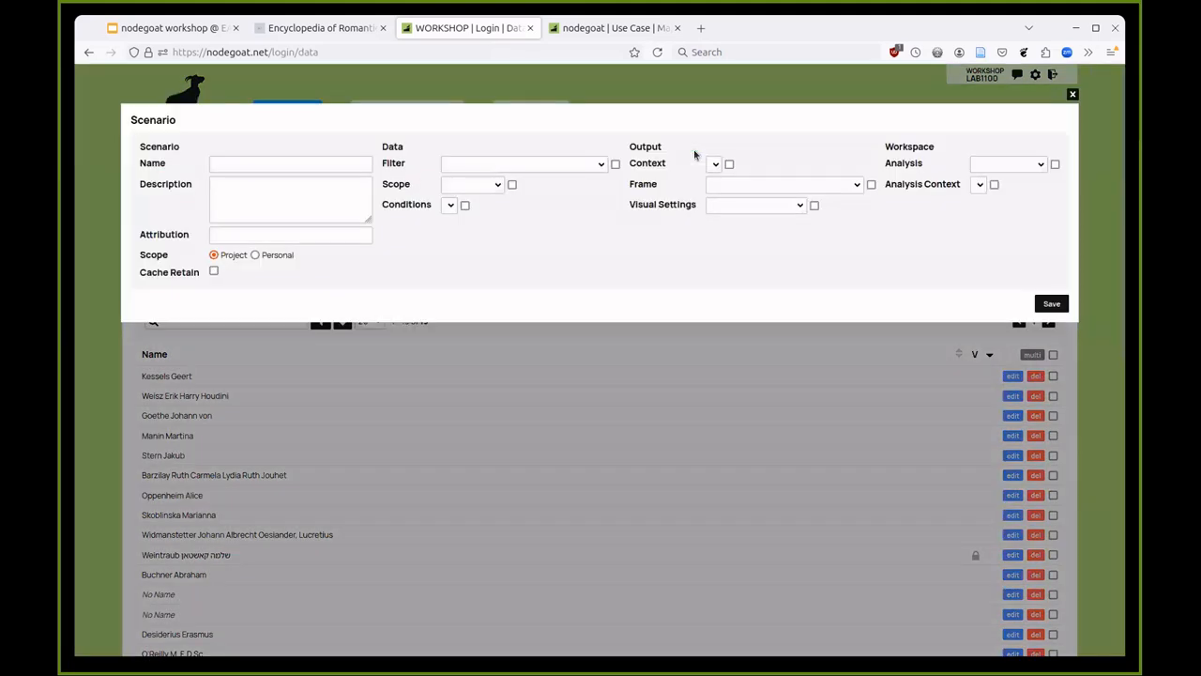
text(B1)
text(rt)
text(h places of peo)
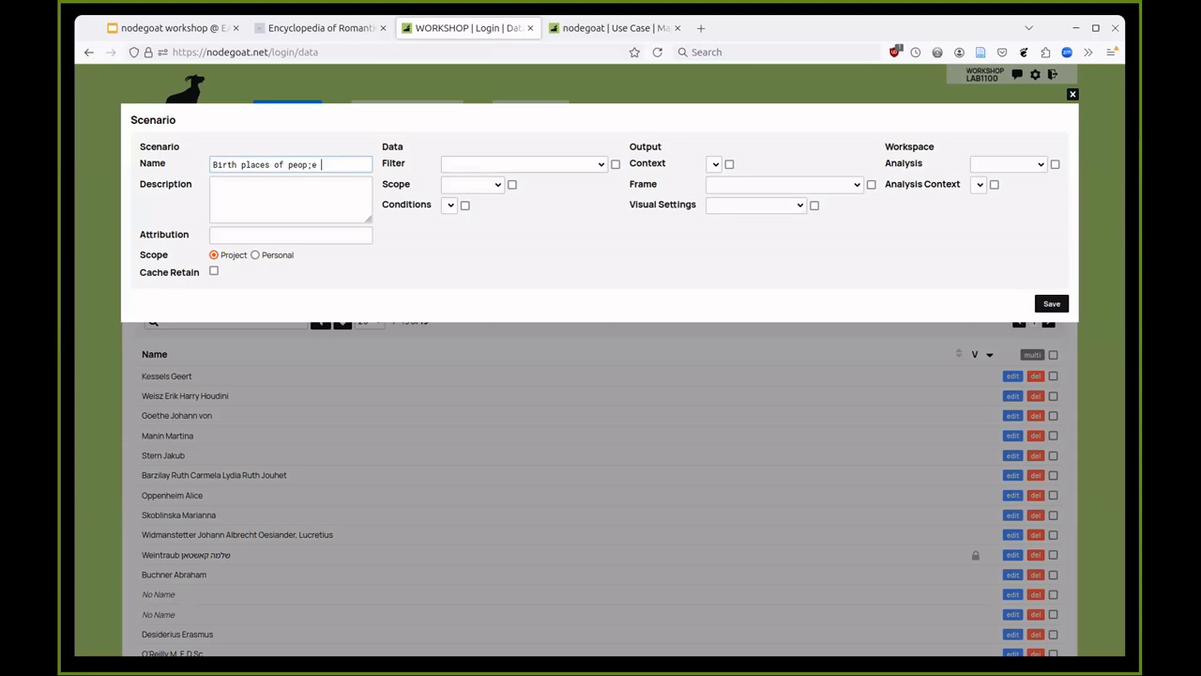
text(ple with an 'A')
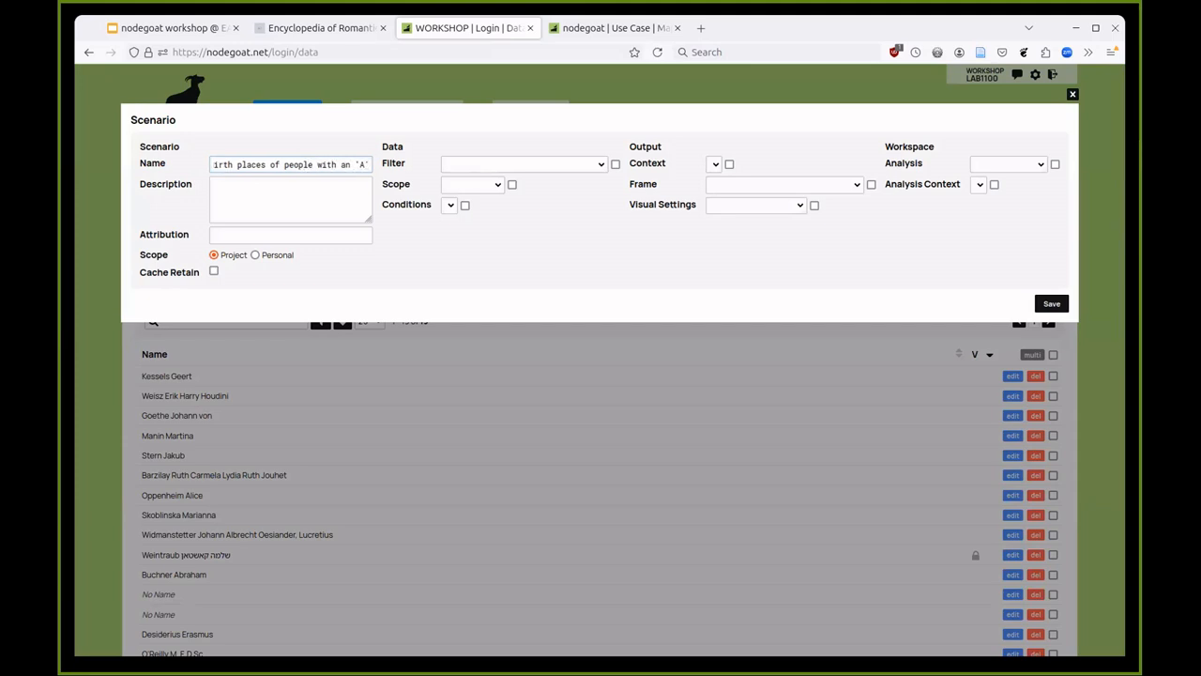
click(503, 165)
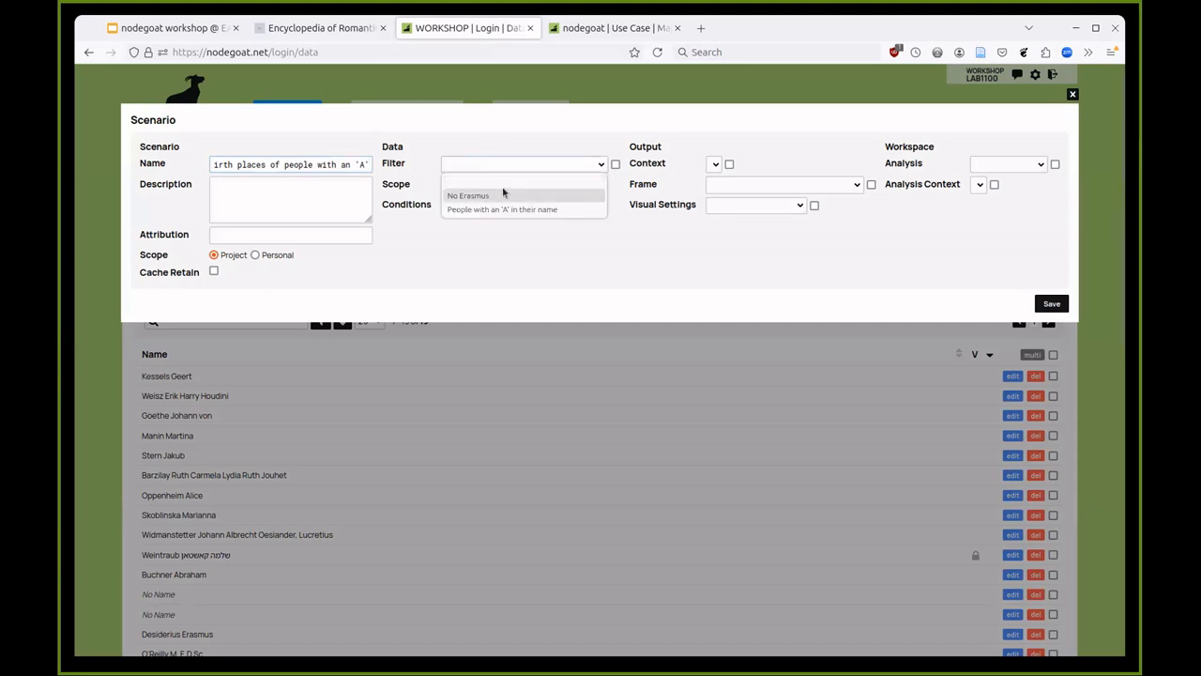
click(510, 209)
click(492, 186)
click(482, 216)
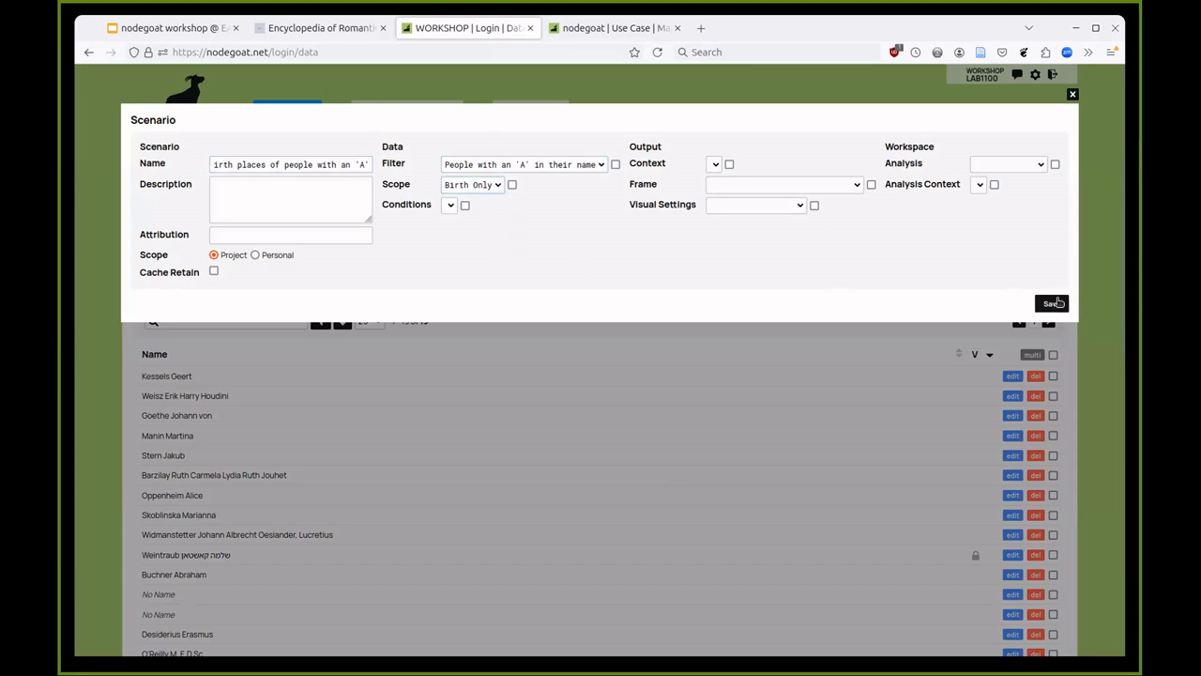
click(1052, 304)
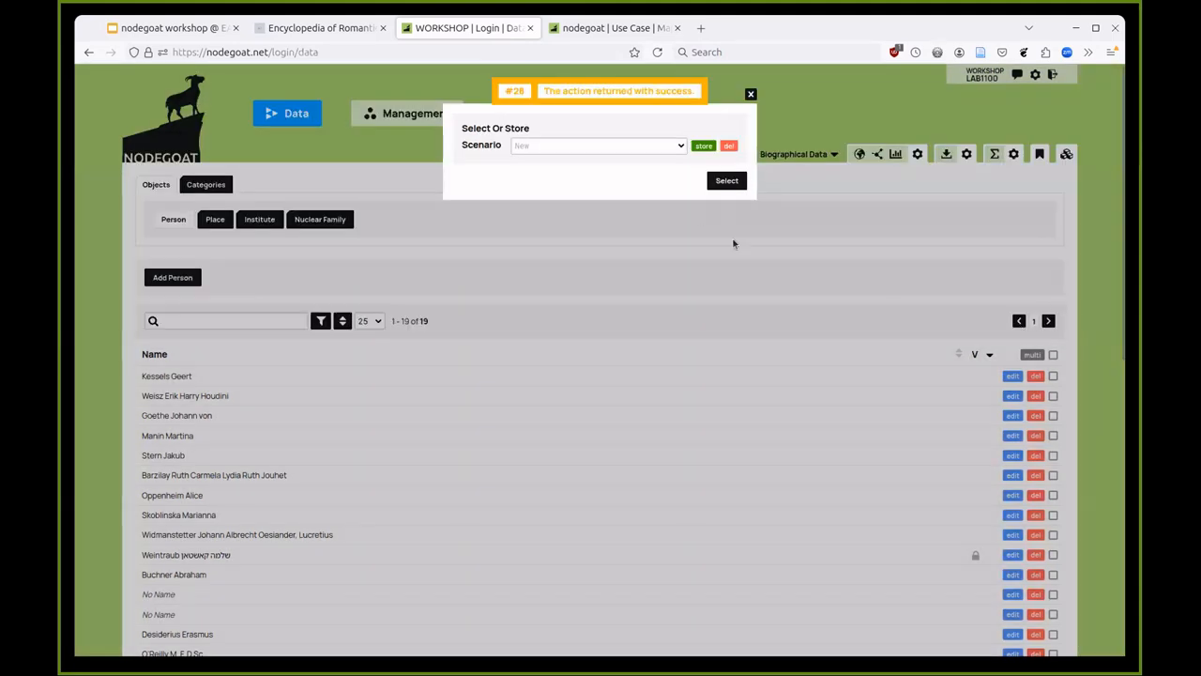
- Apply the 'Birth places of people with an 'A'' scenario, listing 7 of 19 people
click(605, 146)
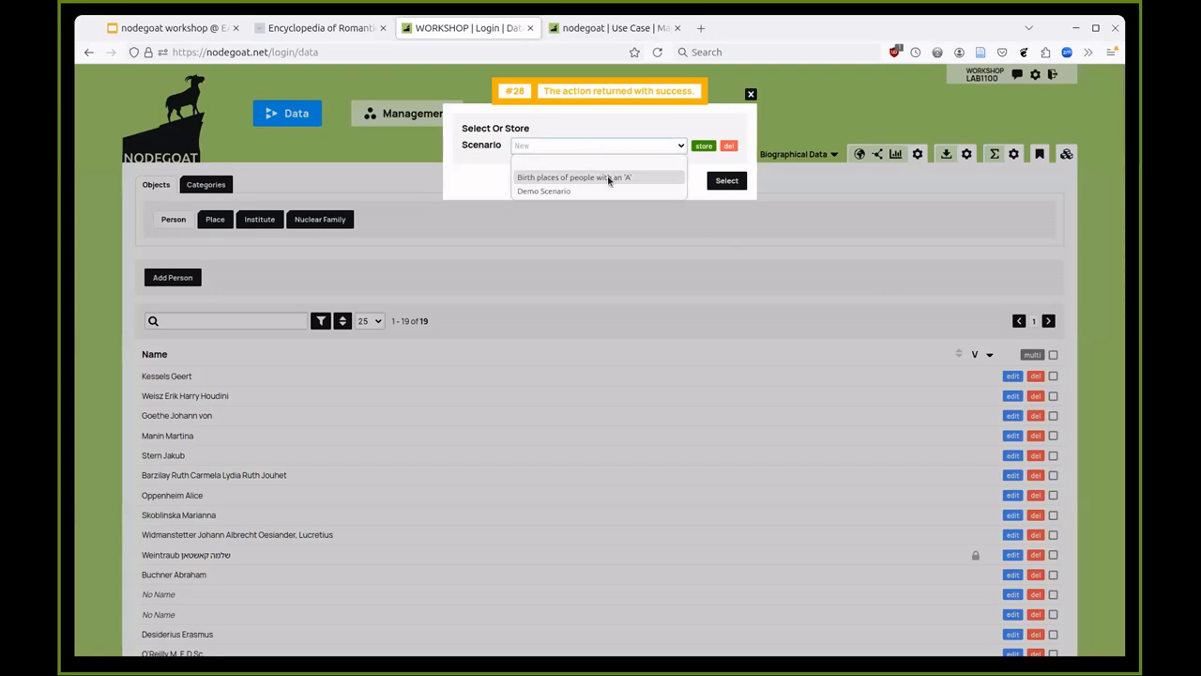
click(608, 178)
click(720, 181)
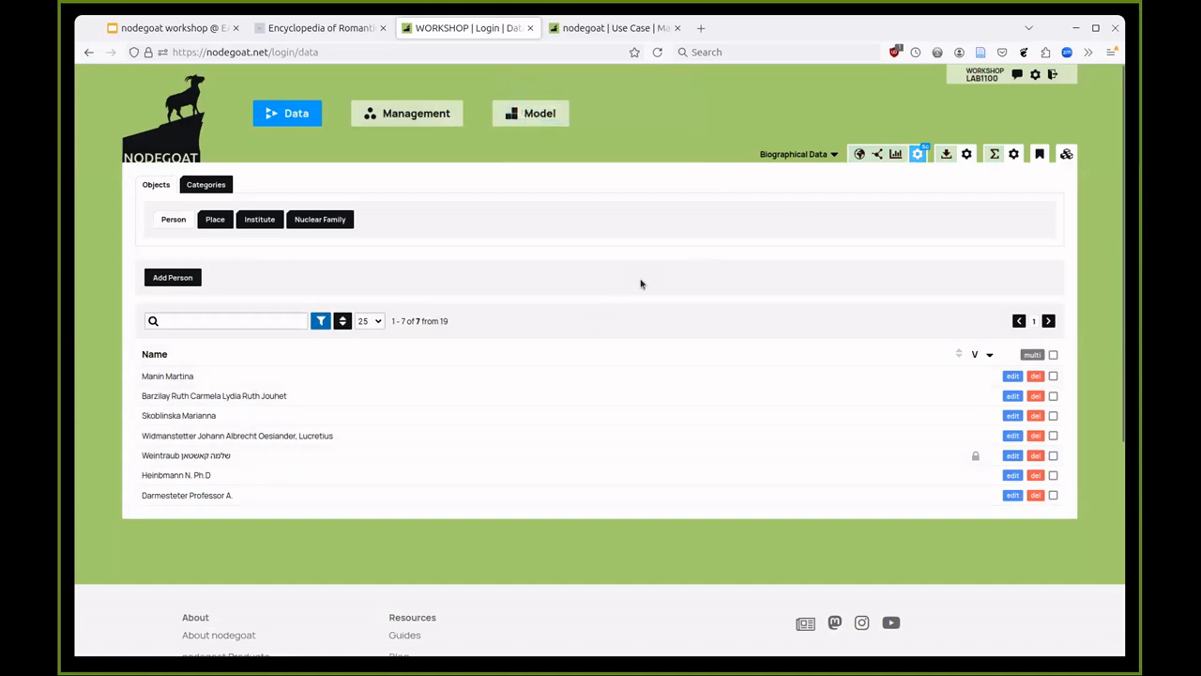
click(859, 153)
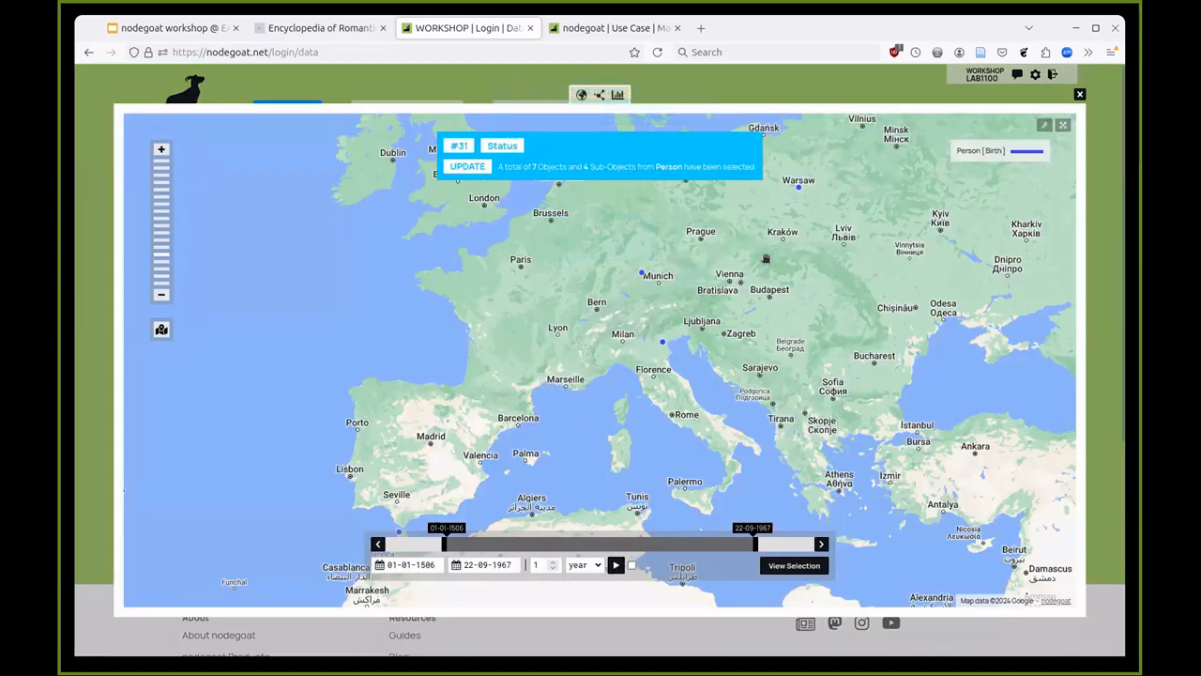
mouse_move(799, 190)
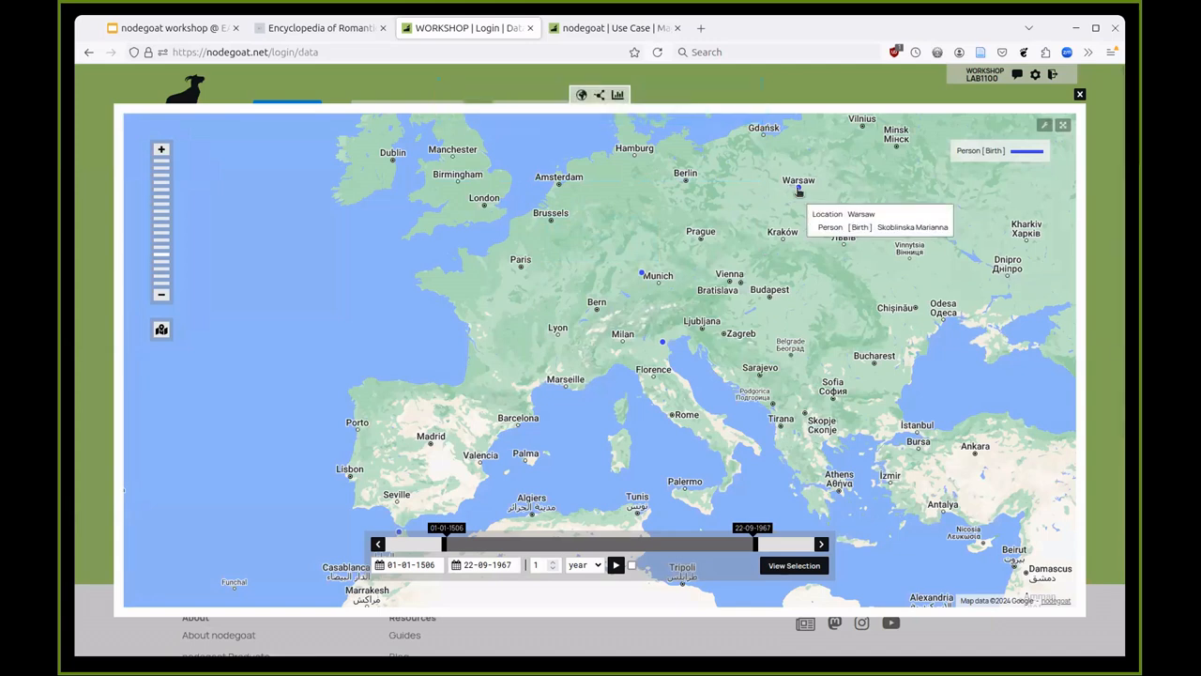
click(820, 89)
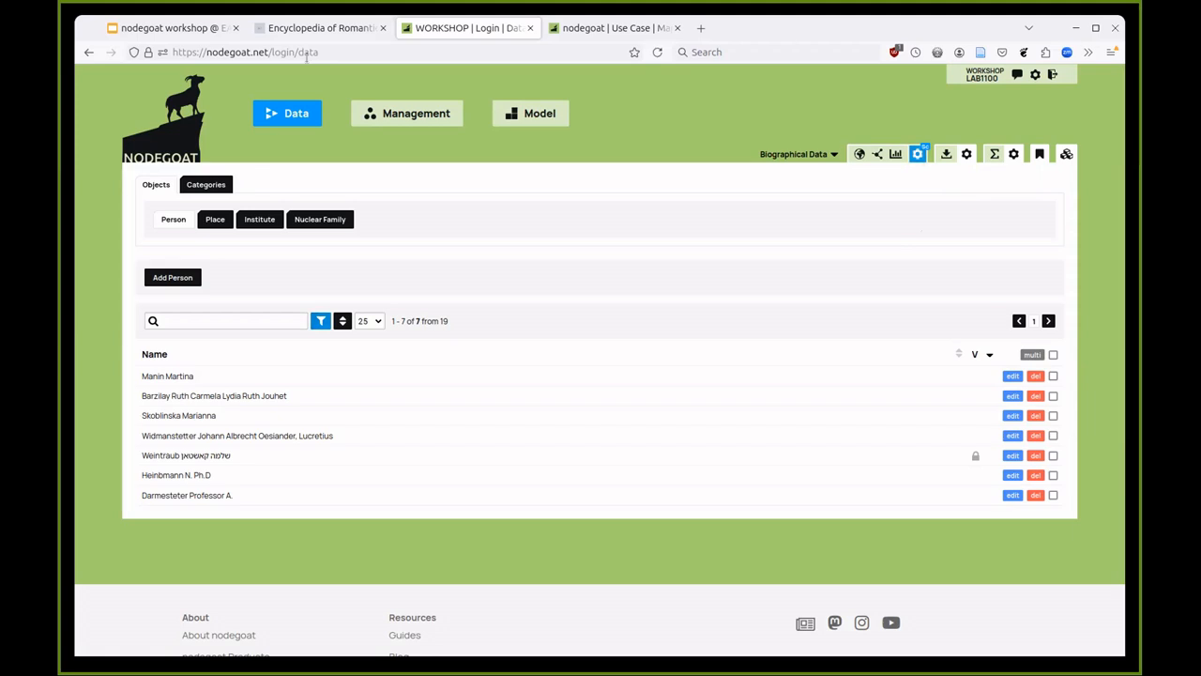
- Return to the workshop presentation and advance to the 'Learn how to enter data' slide
click(167, 26)
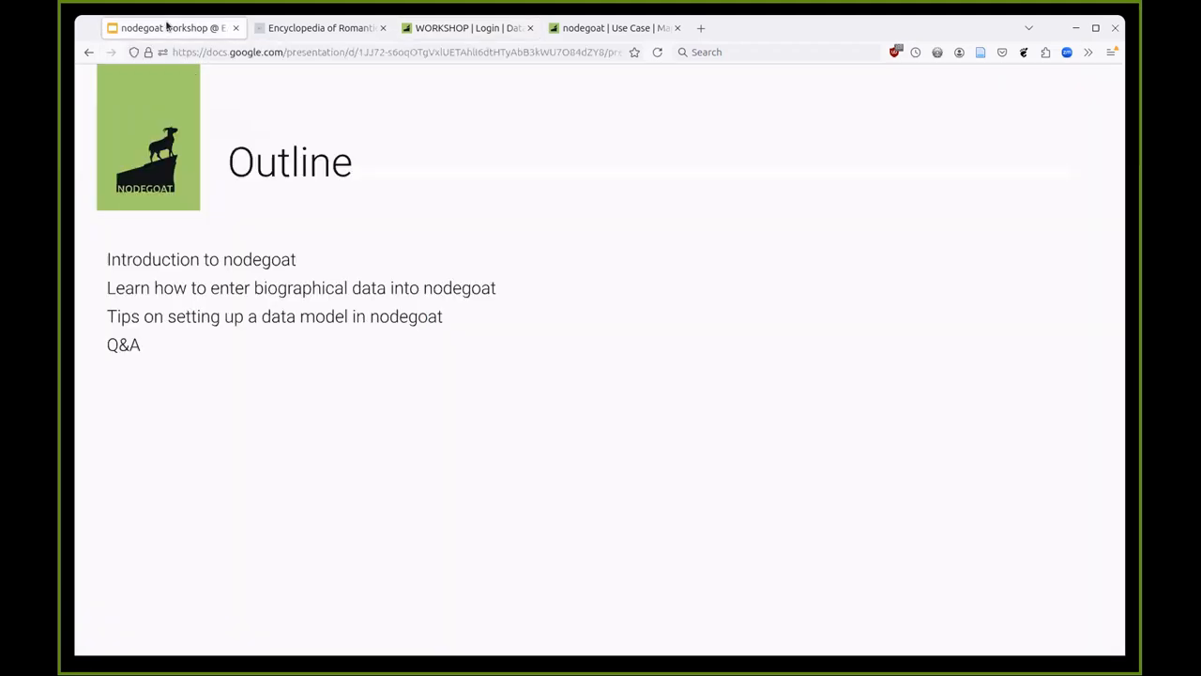
key(Right)
key(Right)
key(Right)
key(Right)
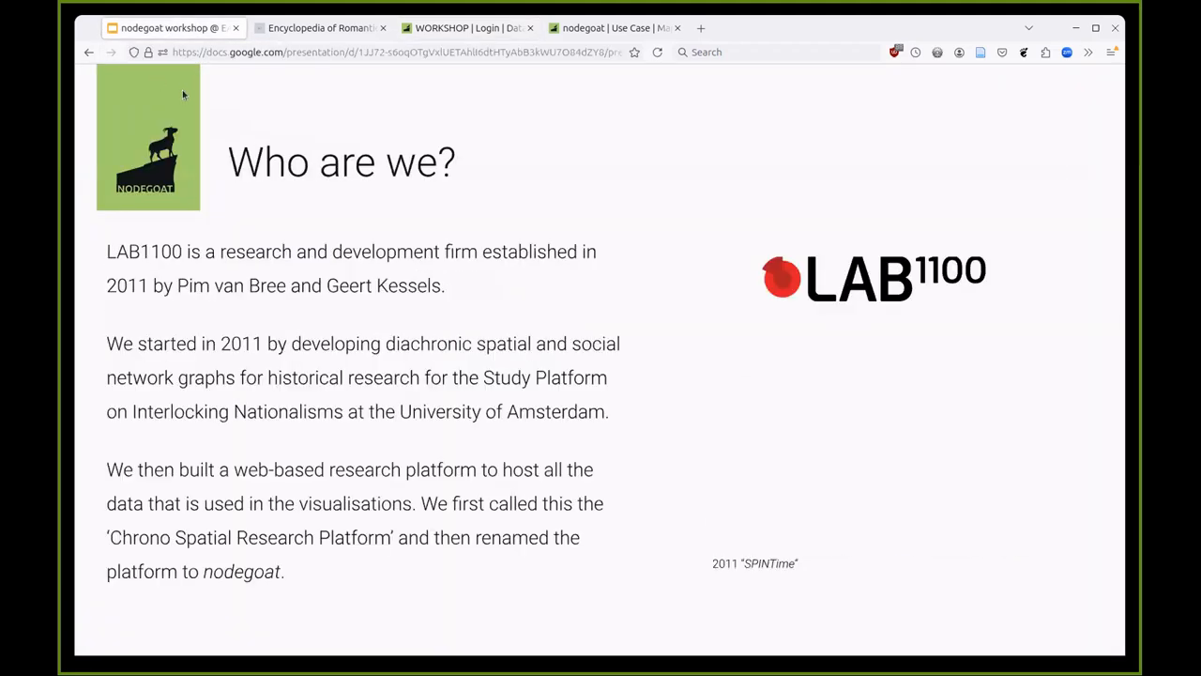
key(Right)
key(Right)
key(Right)
key(Right)
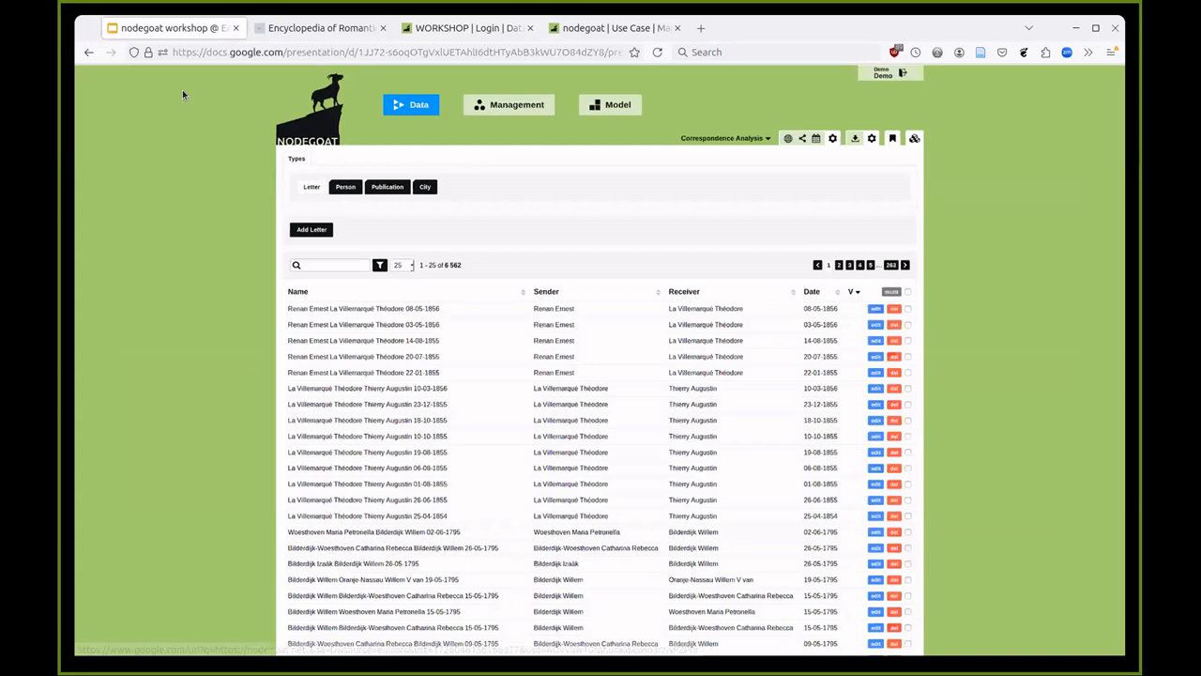
key(Right)
key(Right)
key(Right)
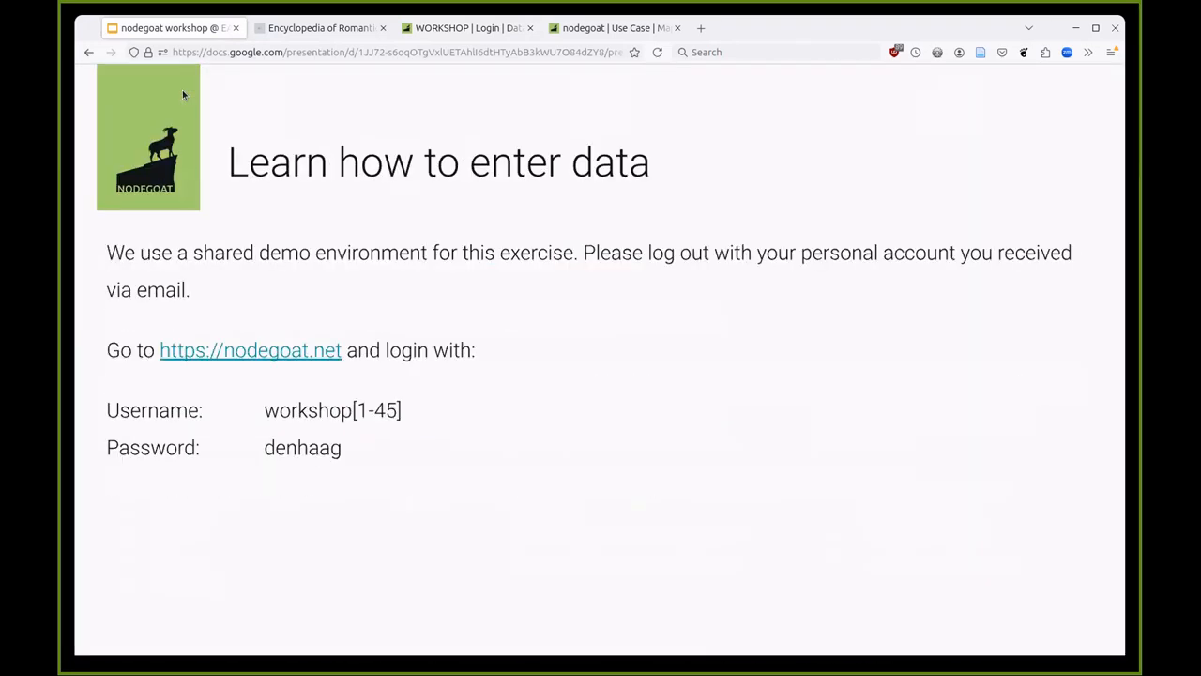